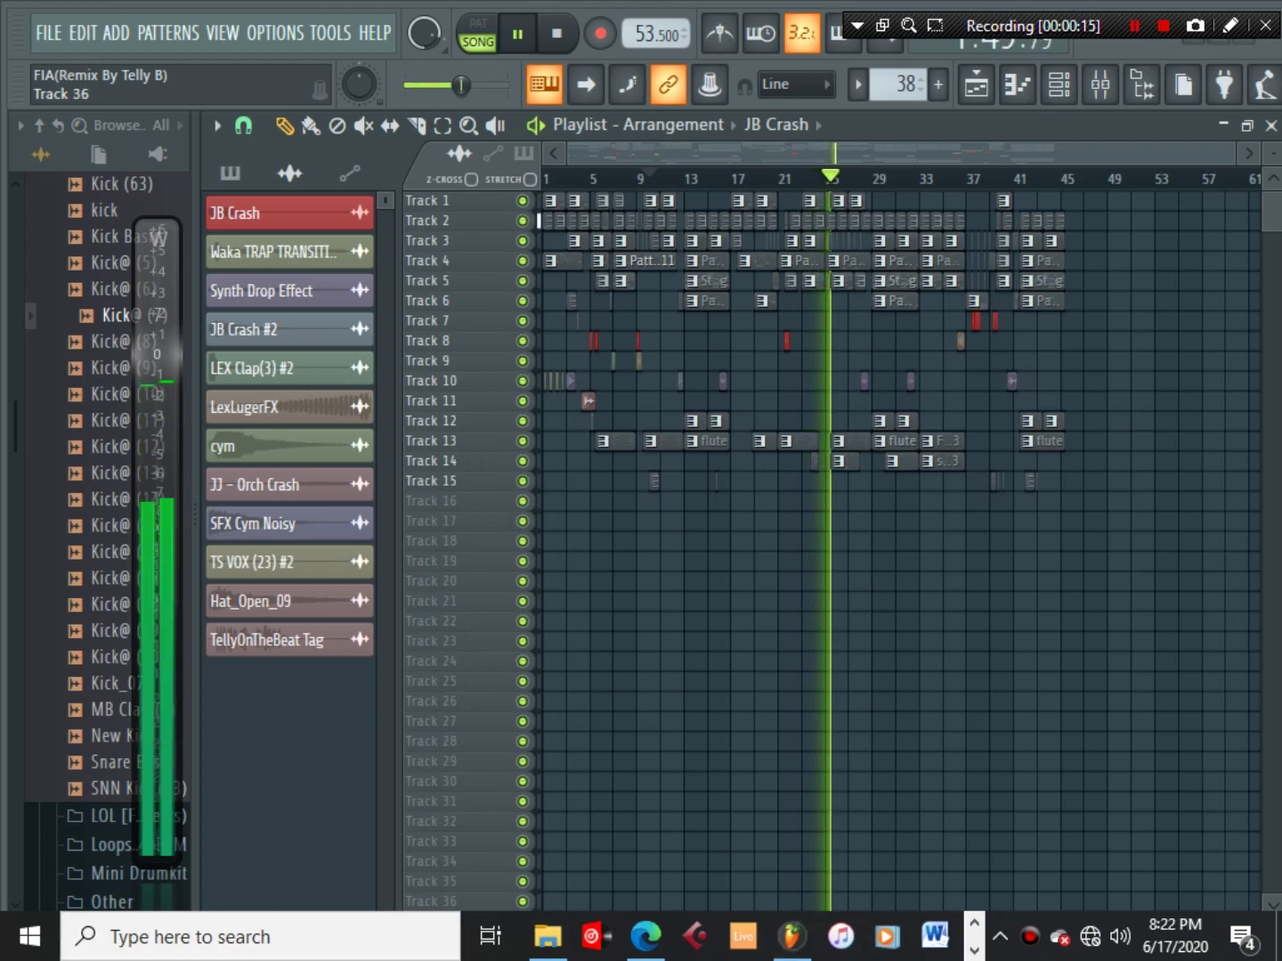
Search Windows for Notepad and open it with a blank document
{"action": "left_click", "coordinate": [267, 936]}
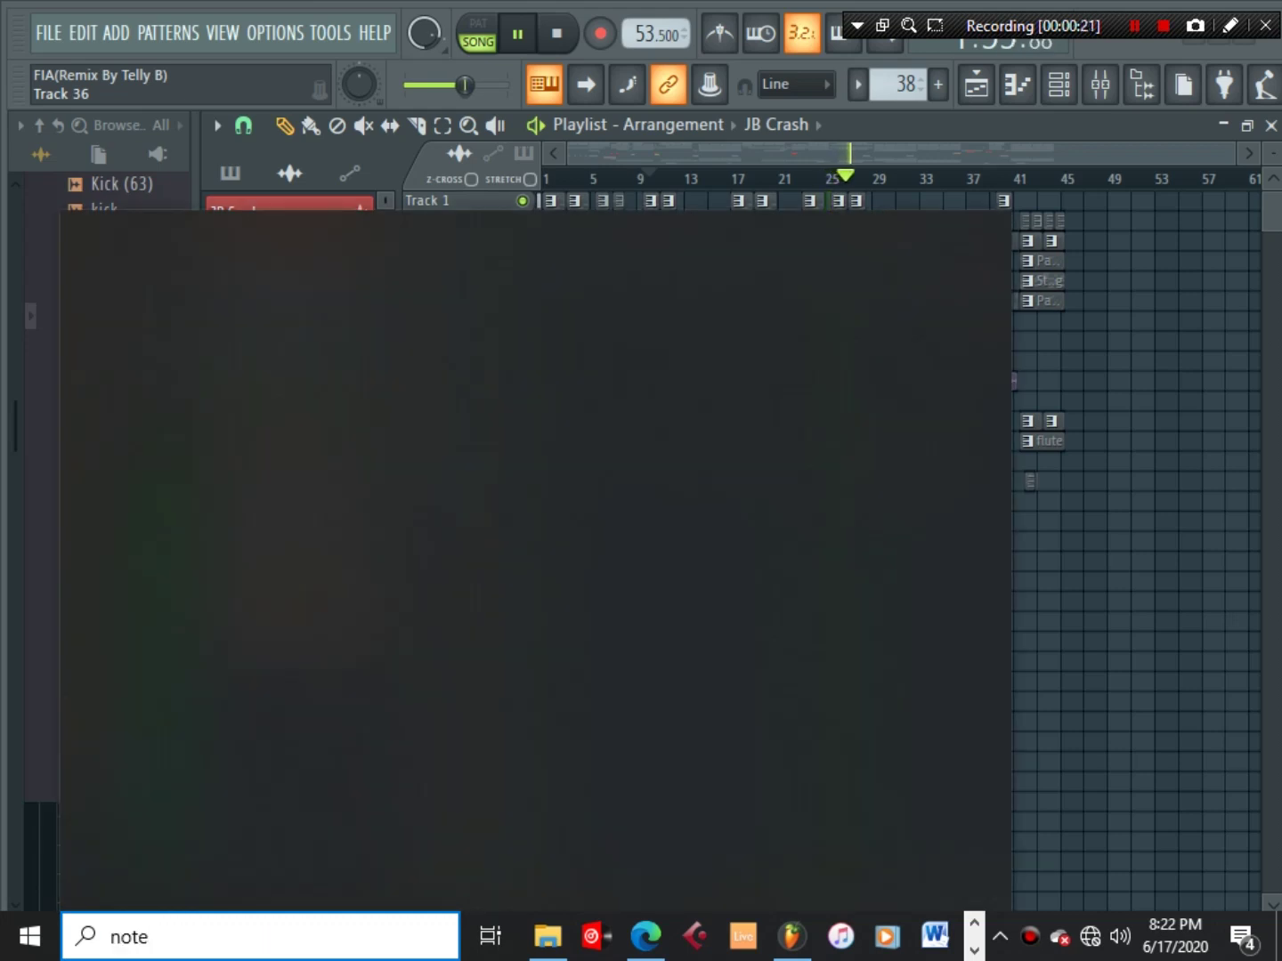
{"action": "type", "text": "notep"}
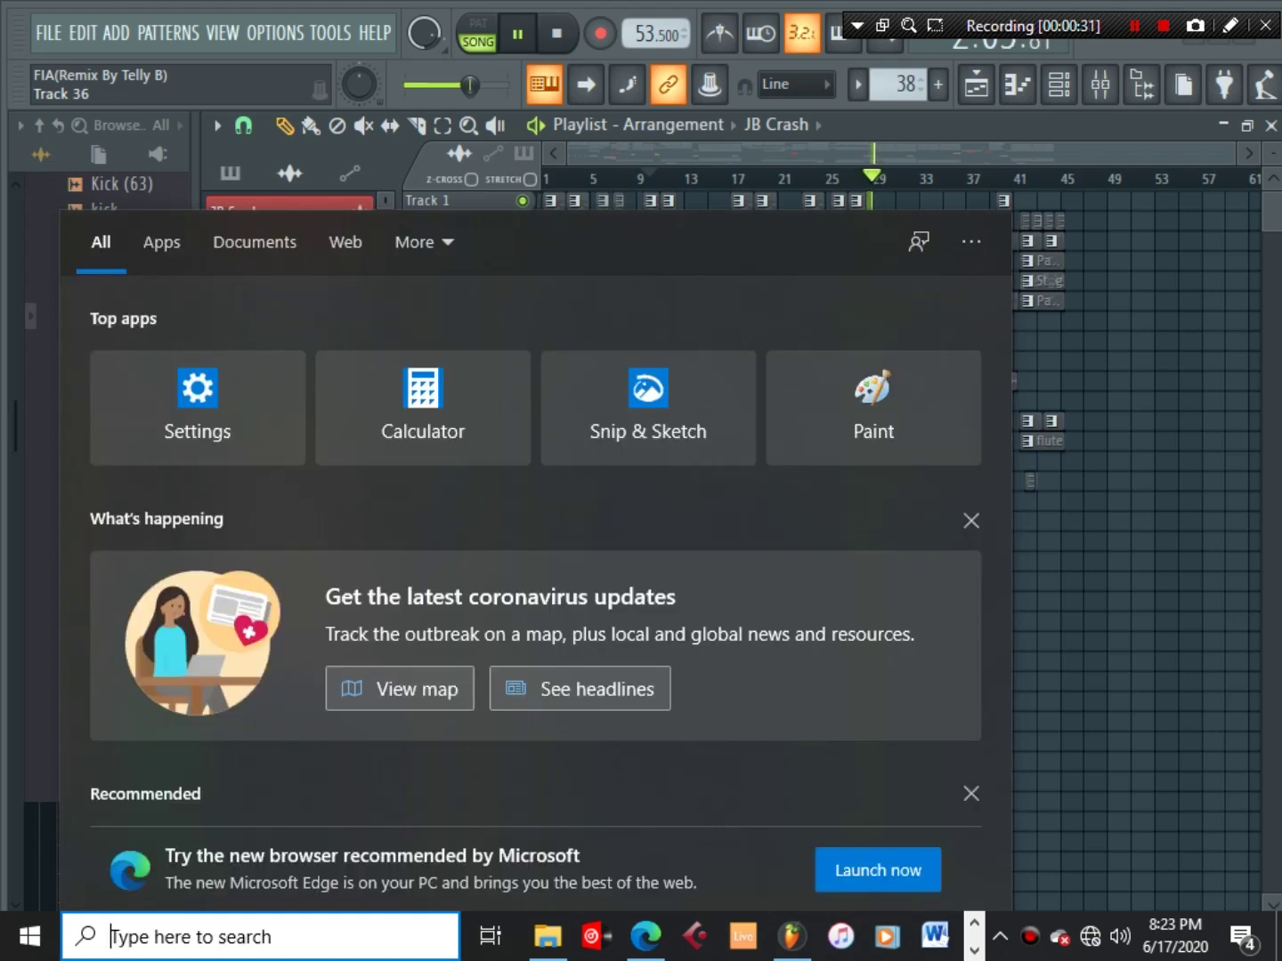
{"action": "type", "text": "te"}
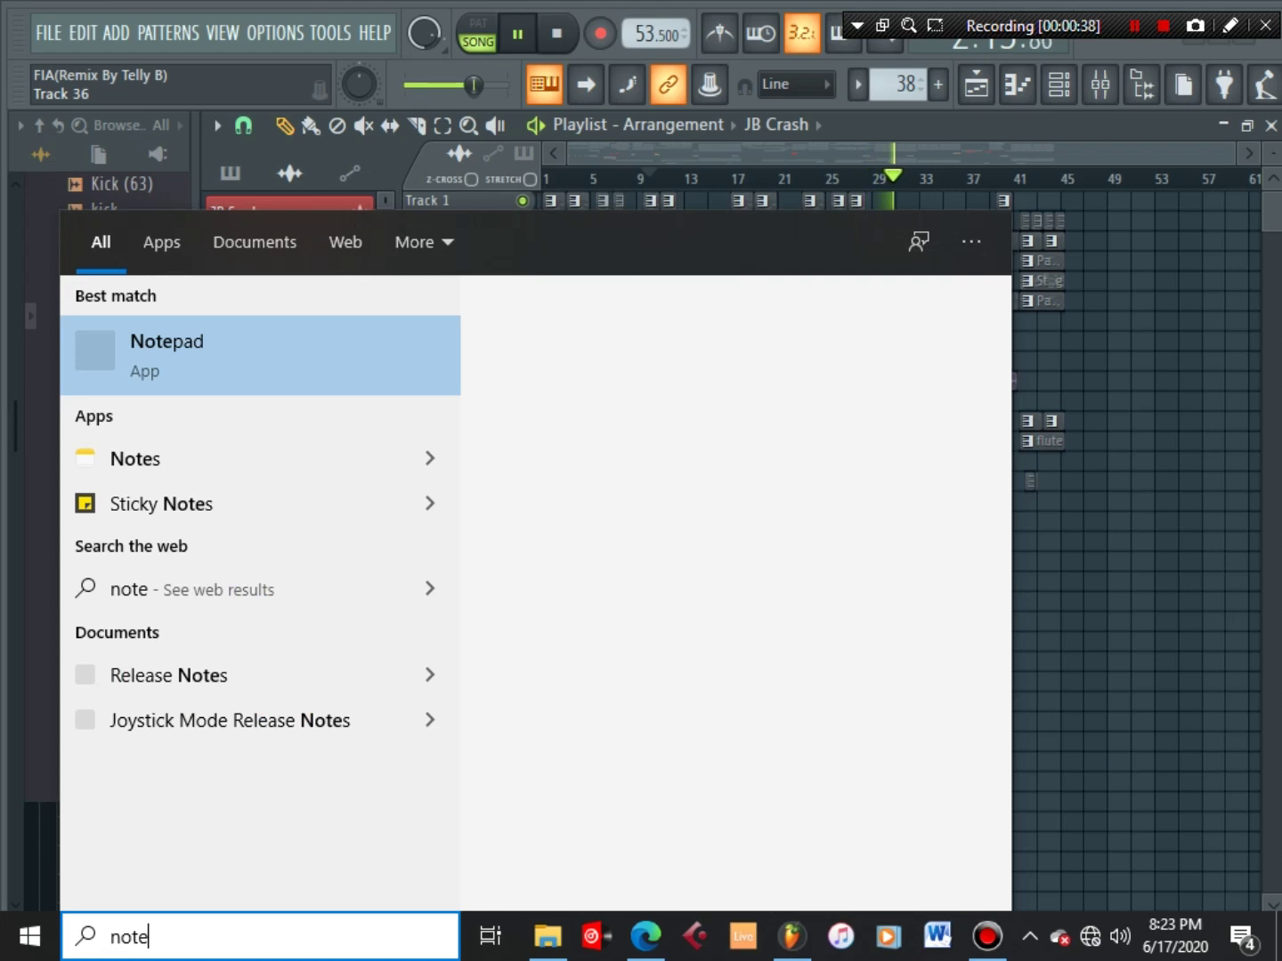
{"action": "key", "text": "Return"}
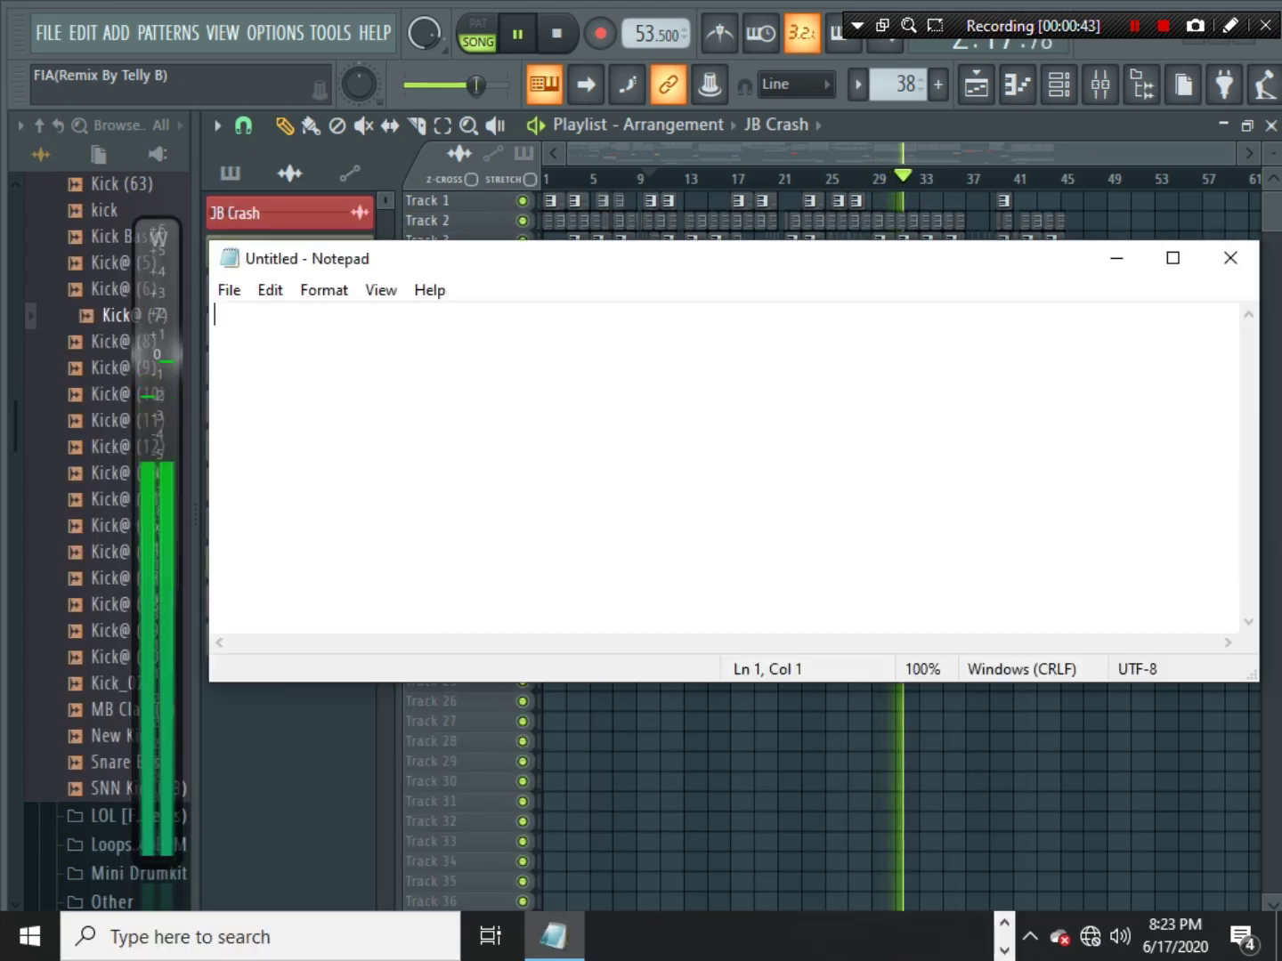
Write the title "Davido-FIA remake in FL Studio 20.6.2" in the note and minimize Notepad to return to FL Studio
{"action": "type", "text": "DAv"}
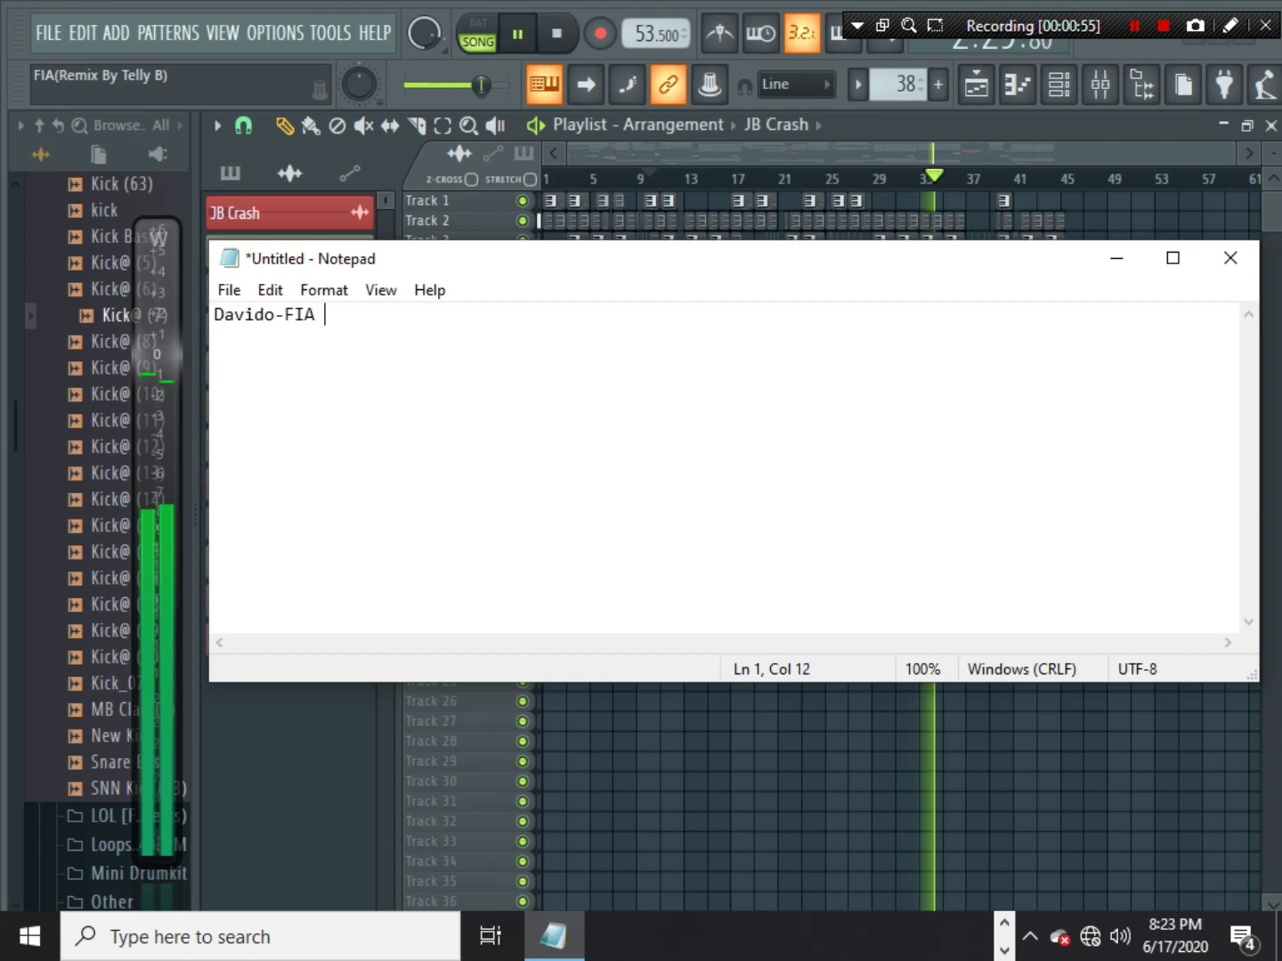
{"action": "type", "text": "make in FL Studio 20.6.2"}
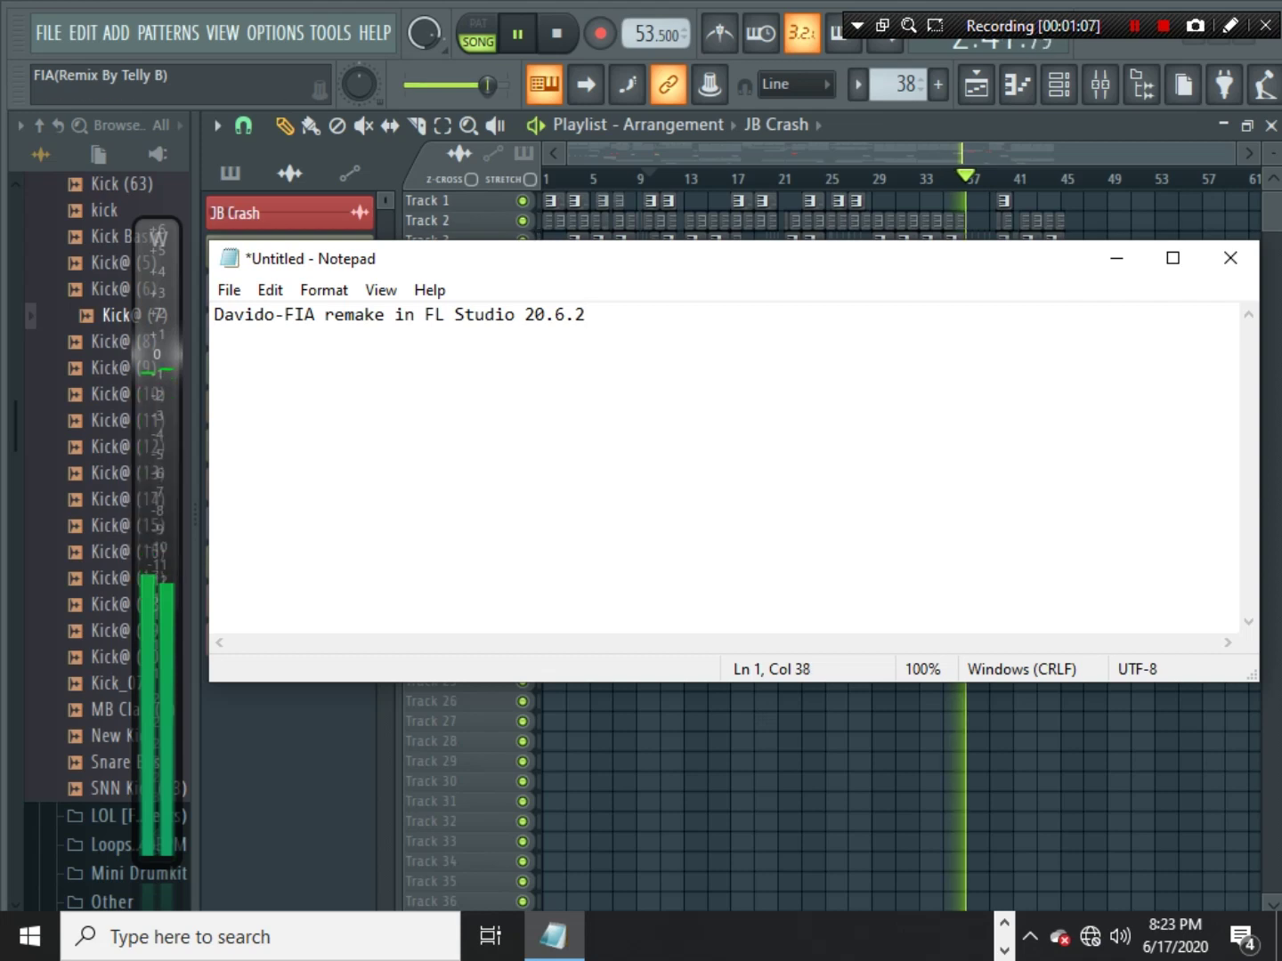
{"action": "left_click", "coordinate": [1116, 258]}
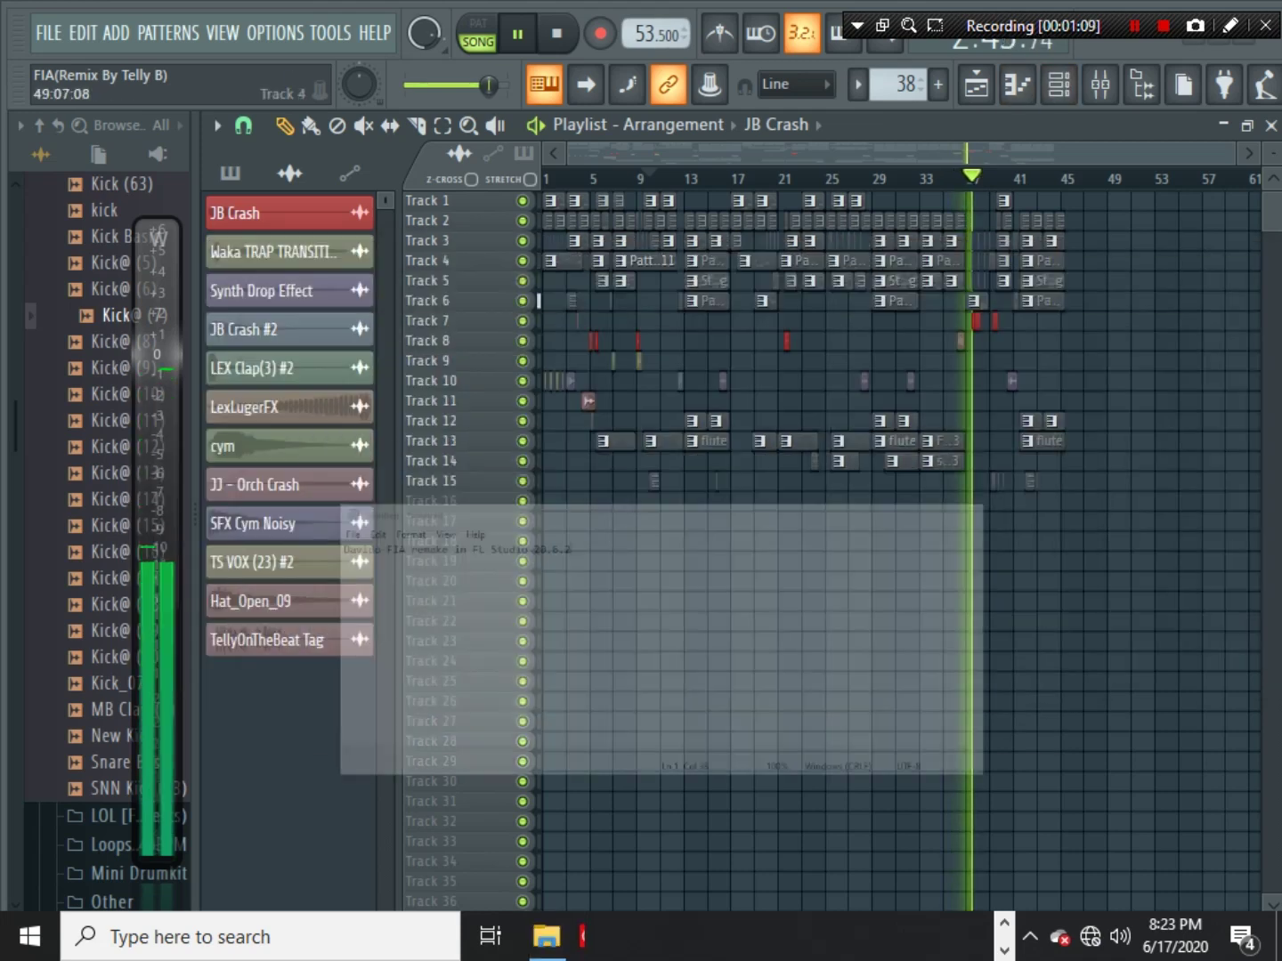
Stop the song, select Pattern 1 in the playlist and play it on its own in pattern mode
{"action": "key", "text": "space"}
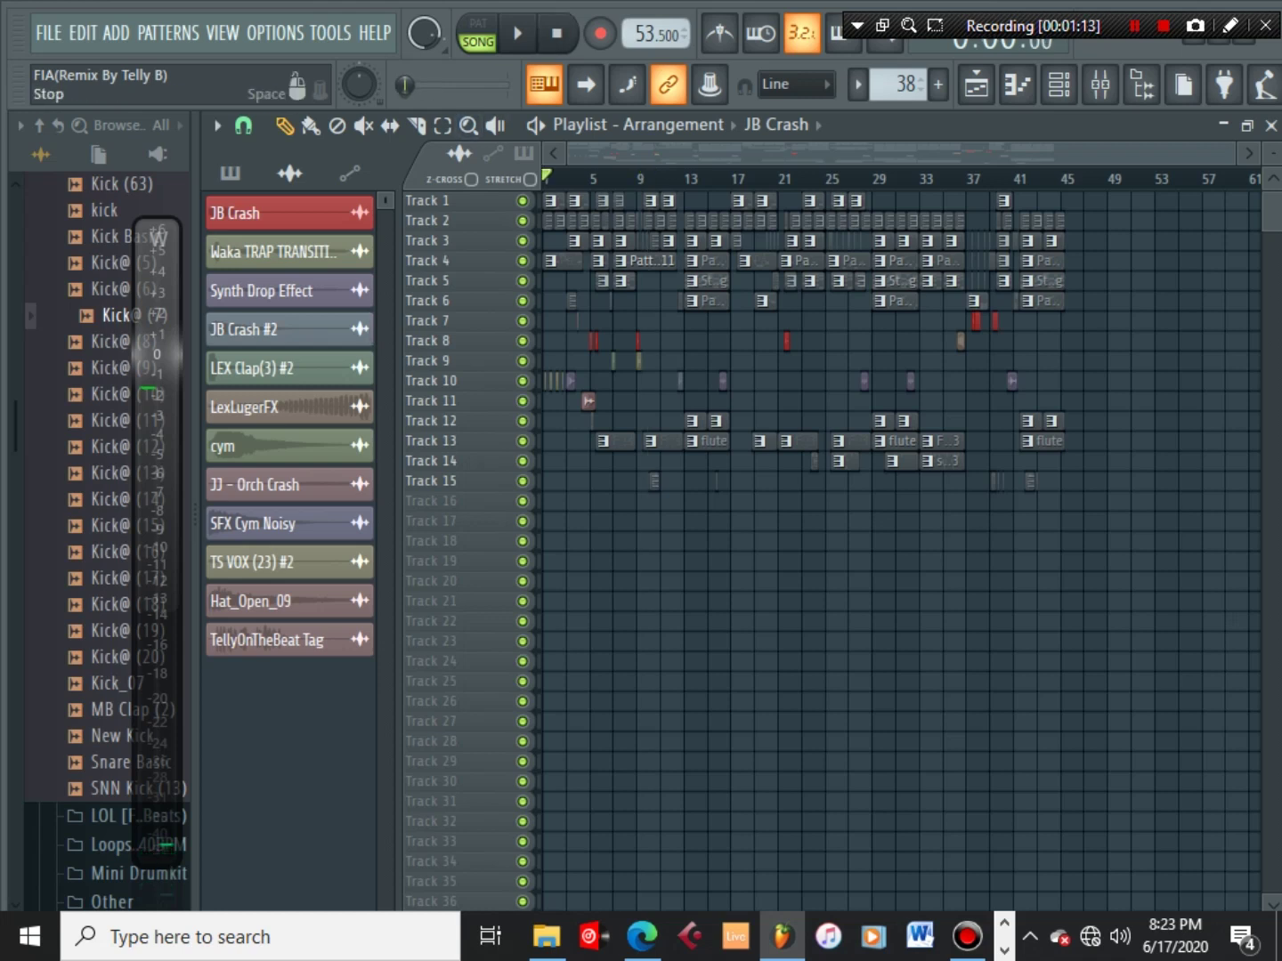
{"action": "scroll", "coordinate": [550, 179], "scroll_direction": "up", "scroll_amount": 6}
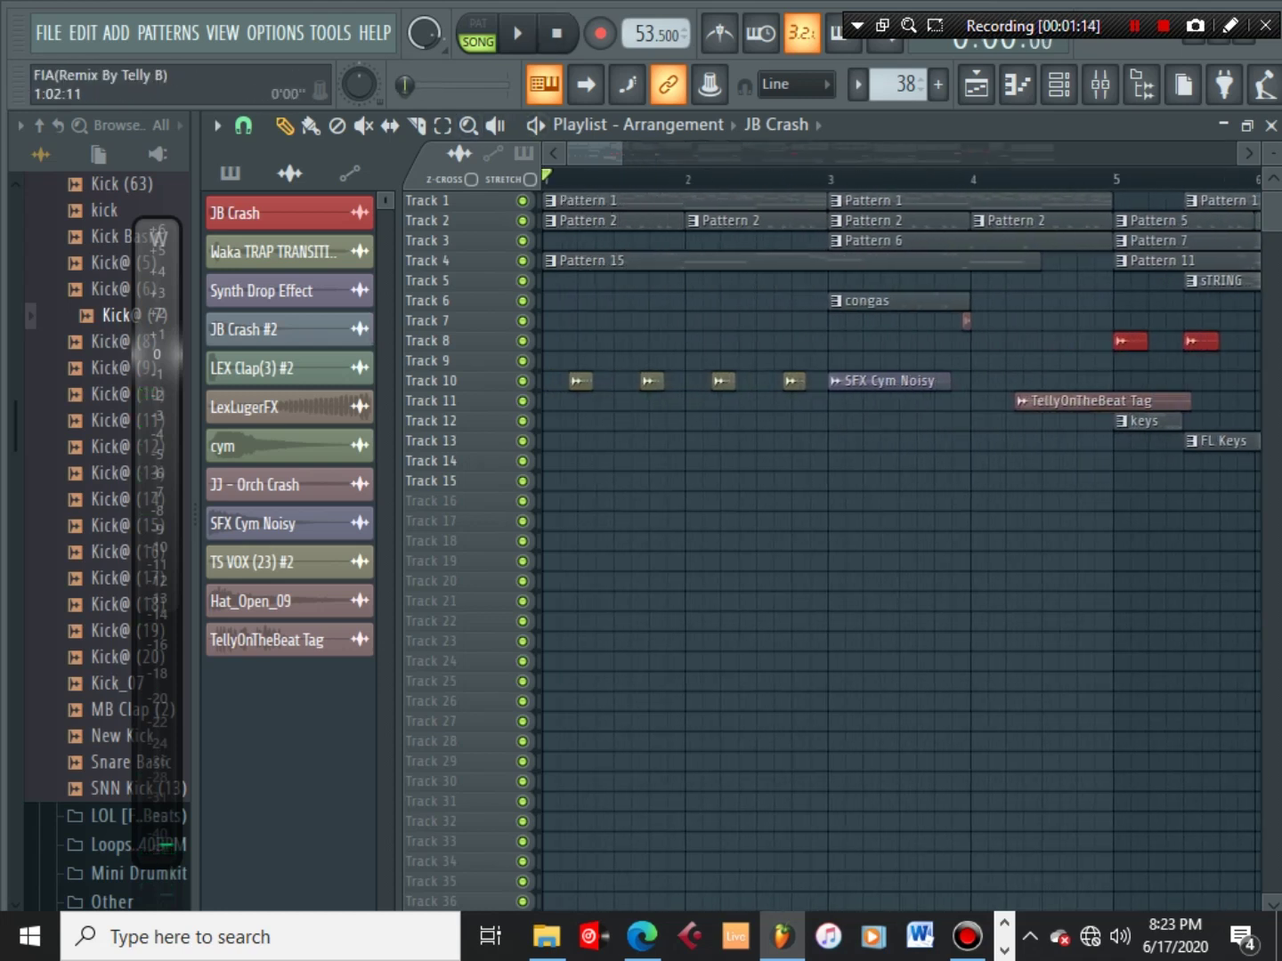
{"action": "left_click", "coordinate": [587, 201]}
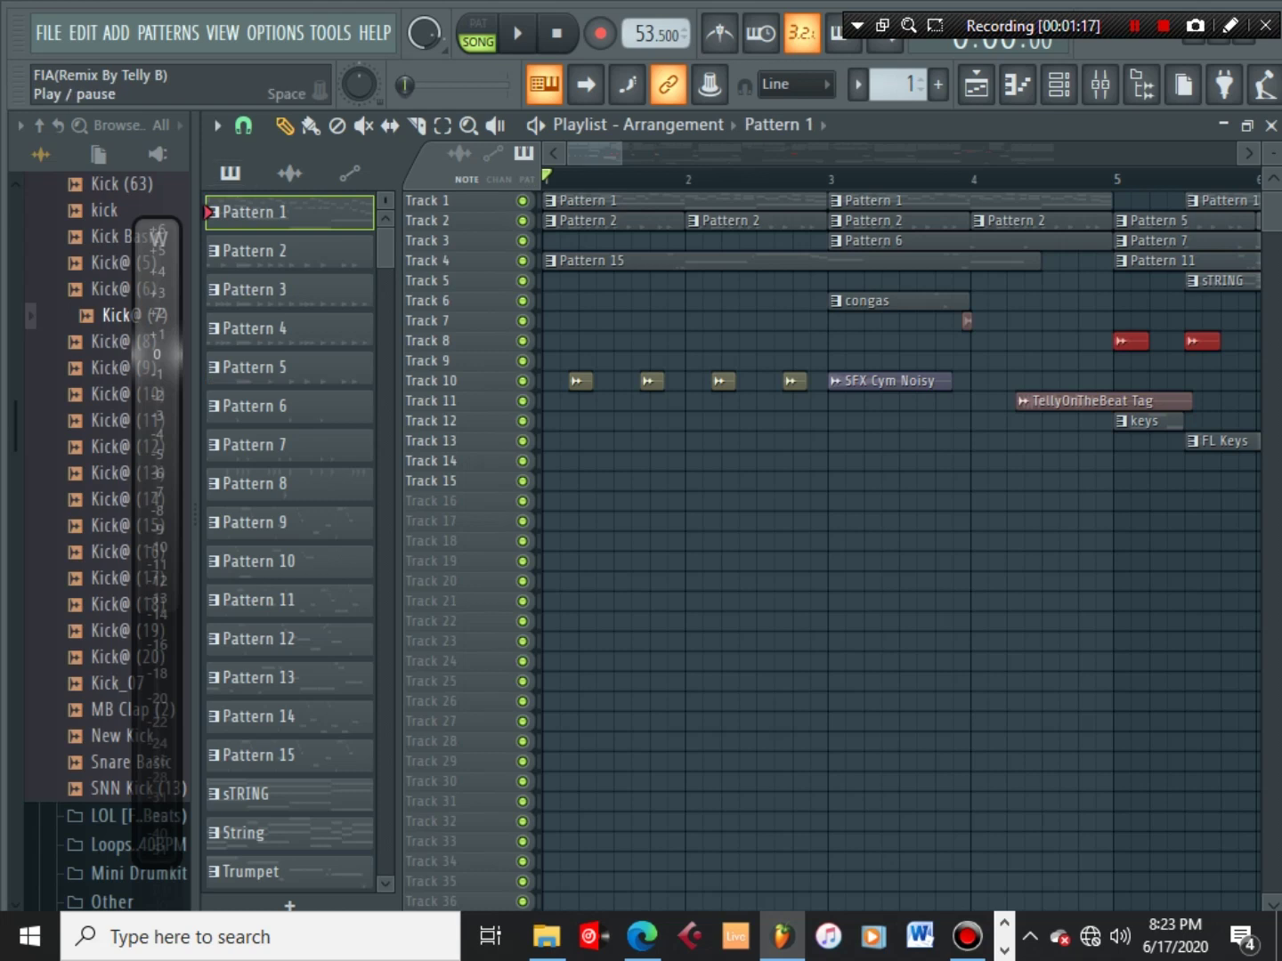
{"action": "left_click", "coordinate": [478, 33]}
{"action": "key", "text": "space"}
Open the Purity channel's piano roll for Pattern 1 from the channel rack
{"action": "left_click", "coordinate": [1059, 85]}
{"action": "scroll", "coordinate": [834, 499], "scroll_direction": "up", "scroll_amount": 8}
{"action": "scroll", "coordinate": [816, 302], "scroll_direction": "up", "scroll_amount": 3}
{"action": "left_click", "coordinate": [816, 281]}
Examine the Purity melody in the piano roll during playback, covering both the high melody notes and the low sustained notes
{"action": "scroll", "coordinate": [791, 343], "scroll_direction": "up", "scroll_amount": 1}
{"action": "scroll", "coordinate": [791, 343], "scroll_direction": "down", "scroll_amount": 3}
{"action": "scroll", "coordinate": [791, 344], "scroll_direction": "down", "scroll_amount": 2}
{"action": "scroll", "coordinate": [738, 179], "scroll_direction": "down", "scroll_amount": 2}
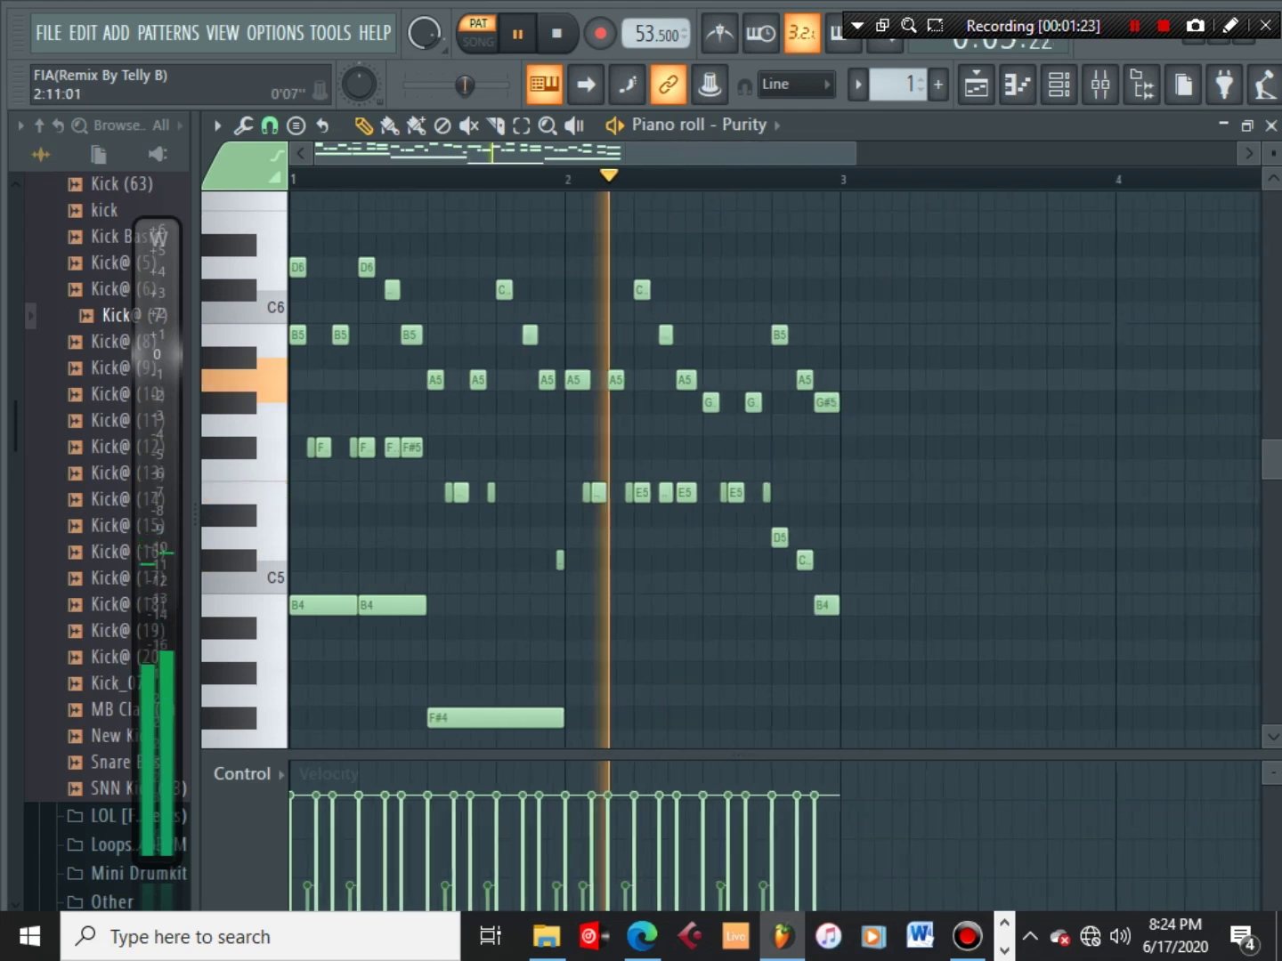
{"action": "scroll", "coordinate": [792, 345], "scroll_direction": "down", "scroll_amount": 4}
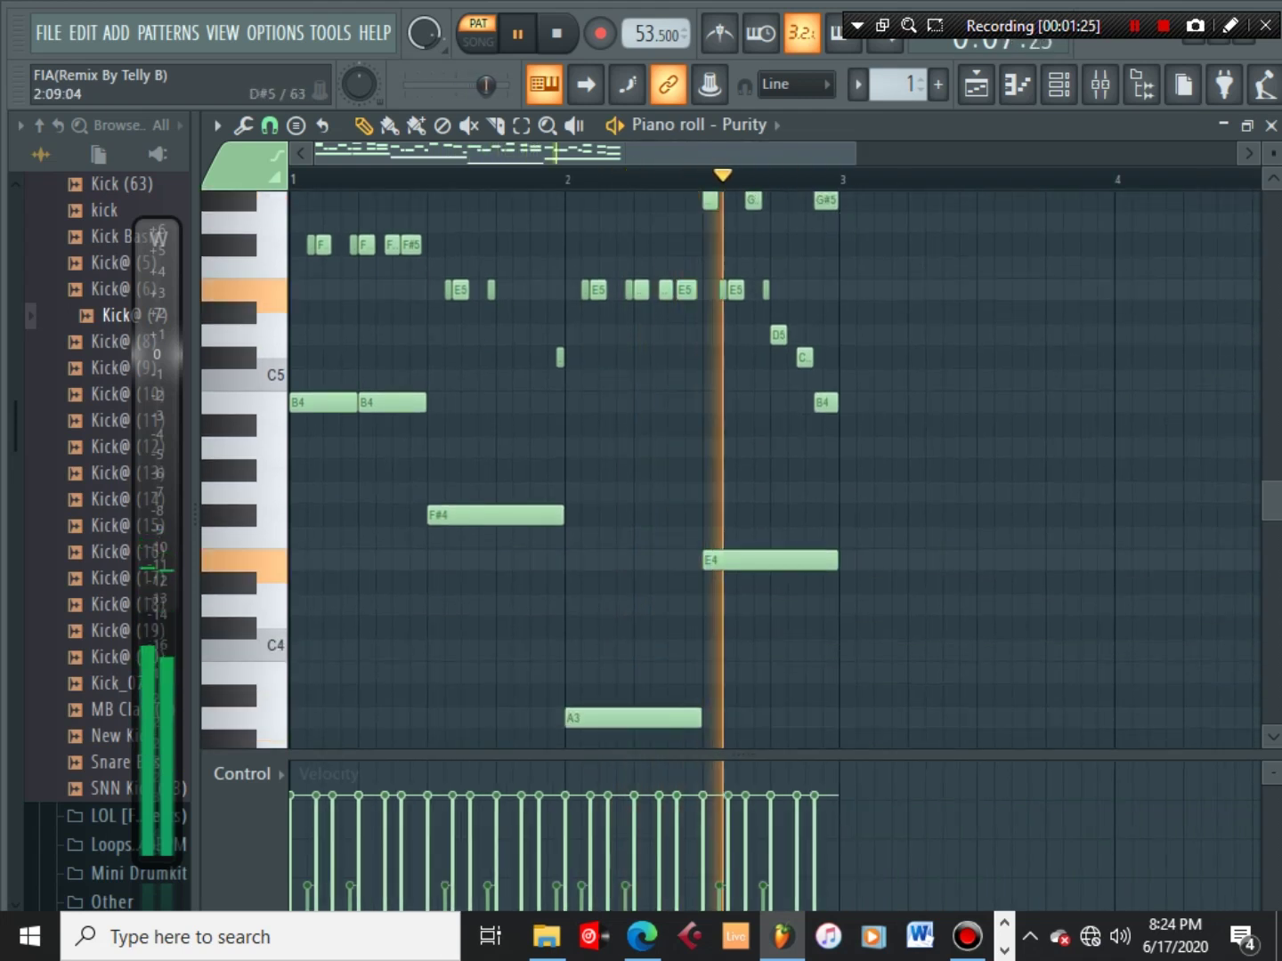
{"action": "scroll", "coordinate": [903, 179], "scroll_direction": "down", "scroll_amount": 1}
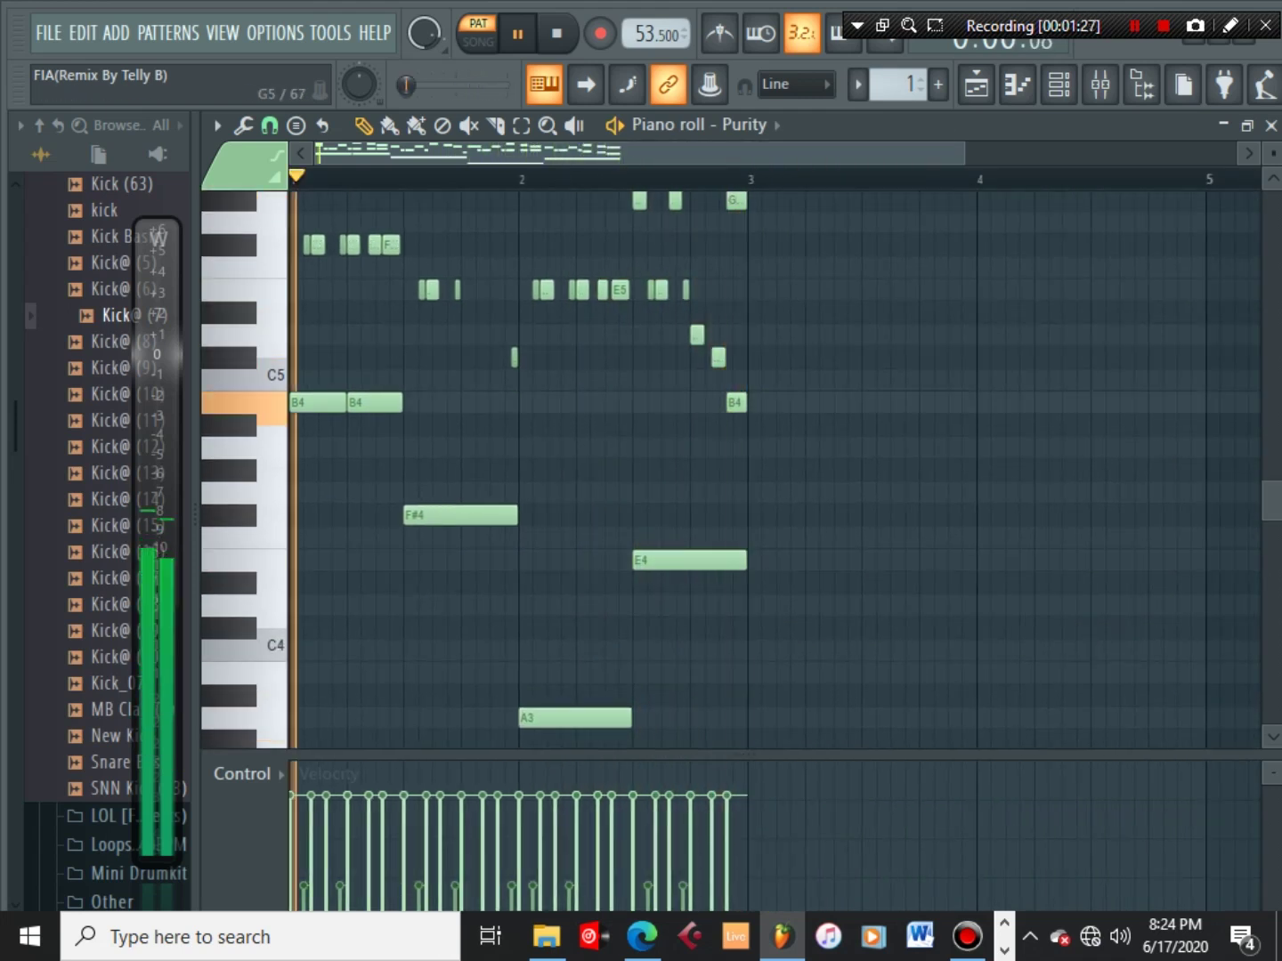
{"action": "scroll", "coordinate": [319, 179], "scroll_direction": "up", "scroll_amount": 5}
{"action": "scroll", "coordinate": [431, 312], "scroll_direction": "up", "scroll_amount": 3}
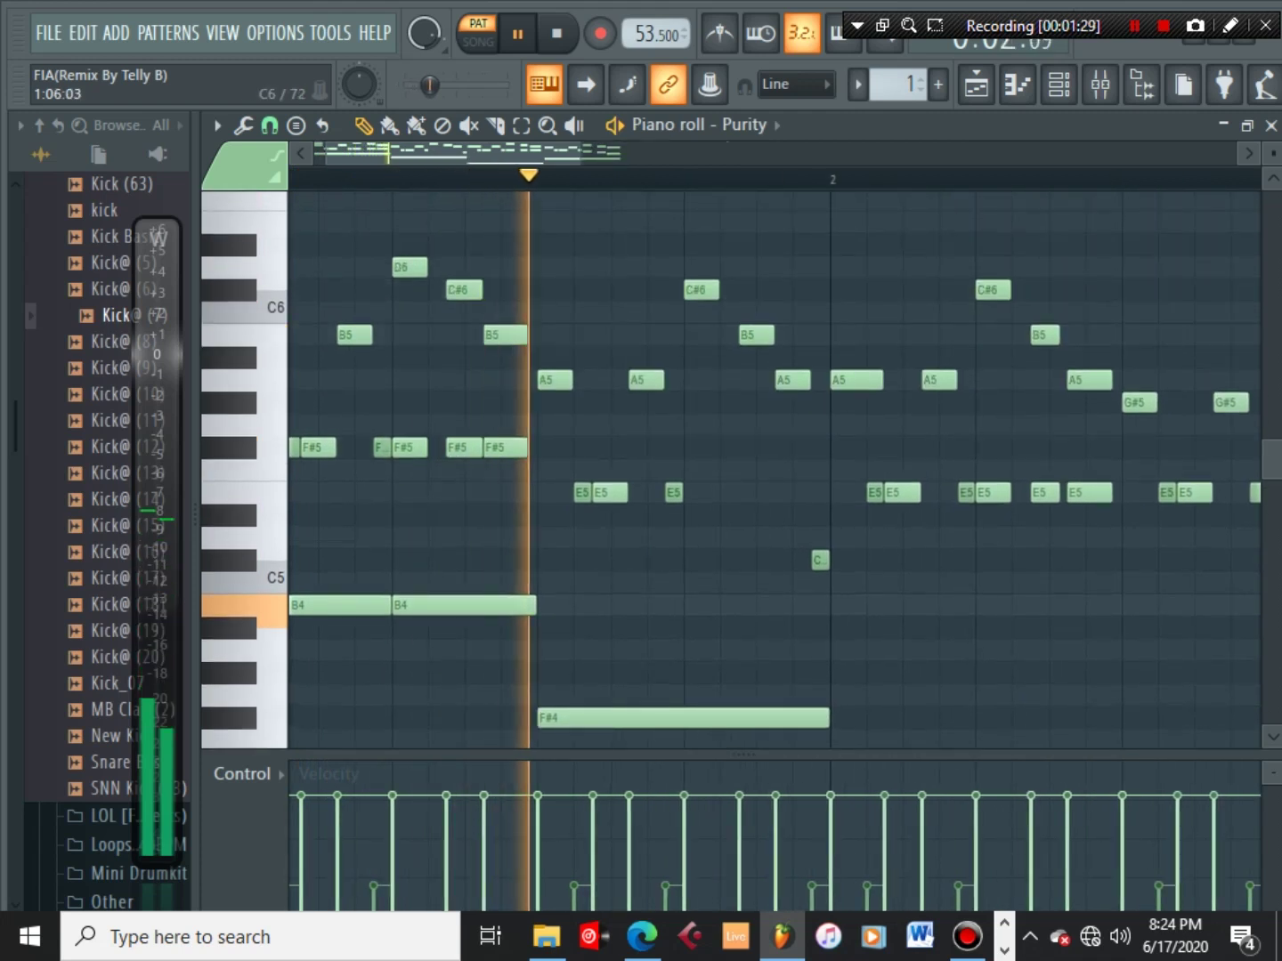
{"action": "scroll", "coordinate": [775, 469], "scroll_direction": "down", "scroll_amount": 4}
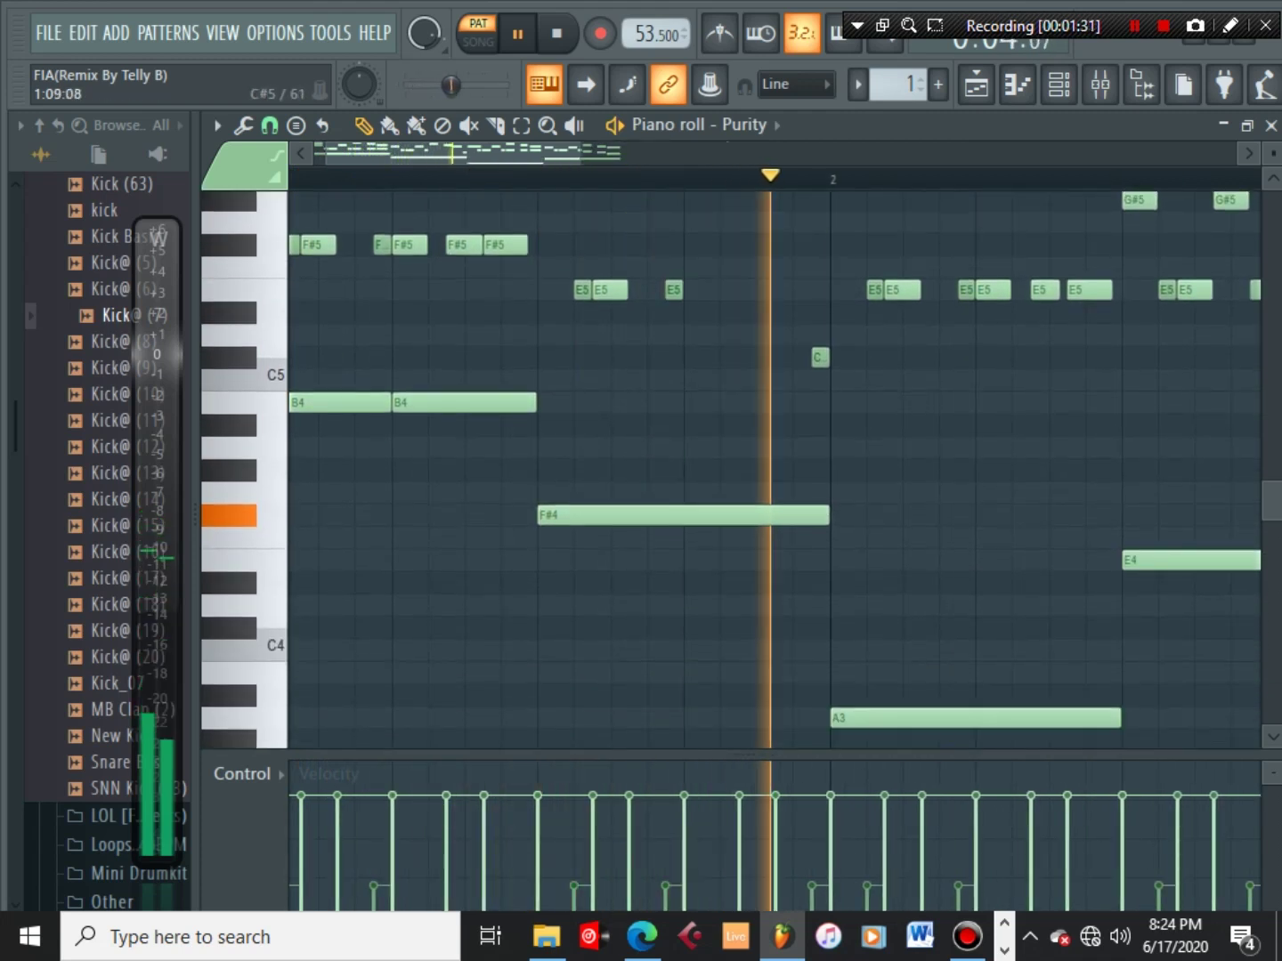
{"action": "scroll", "coordinate": [774, 469], "scroll_direction": "up", "scroll_amount": 4}
{"action": "scroll", "coordinate": [562, 222], "scroll_direction": "down", "scroll_amount": 1}
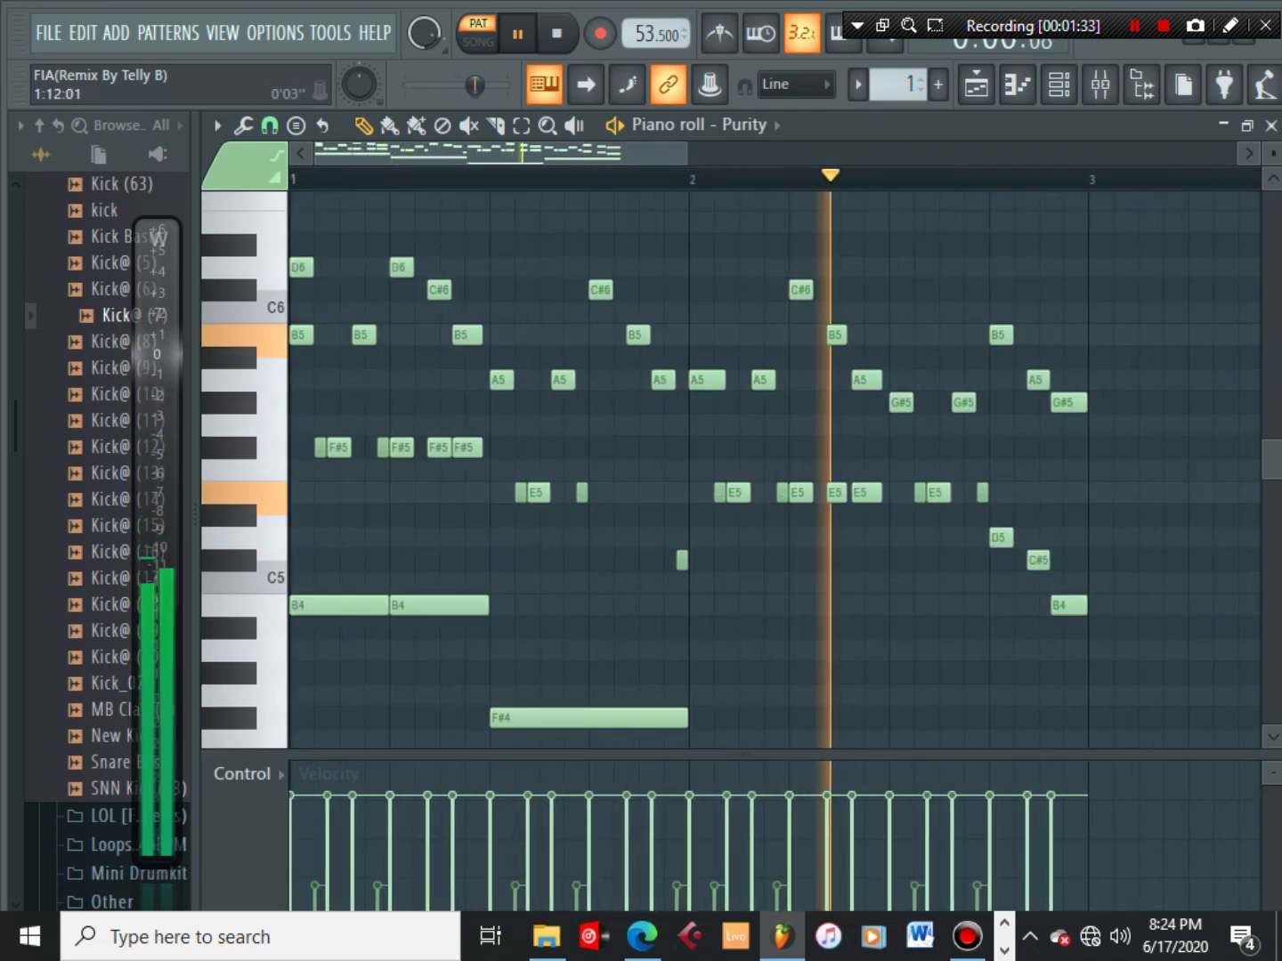
{"action": "scroll", "coordinate": [240, 400], "scroll_direction": "down", "scroll_amount": 2}
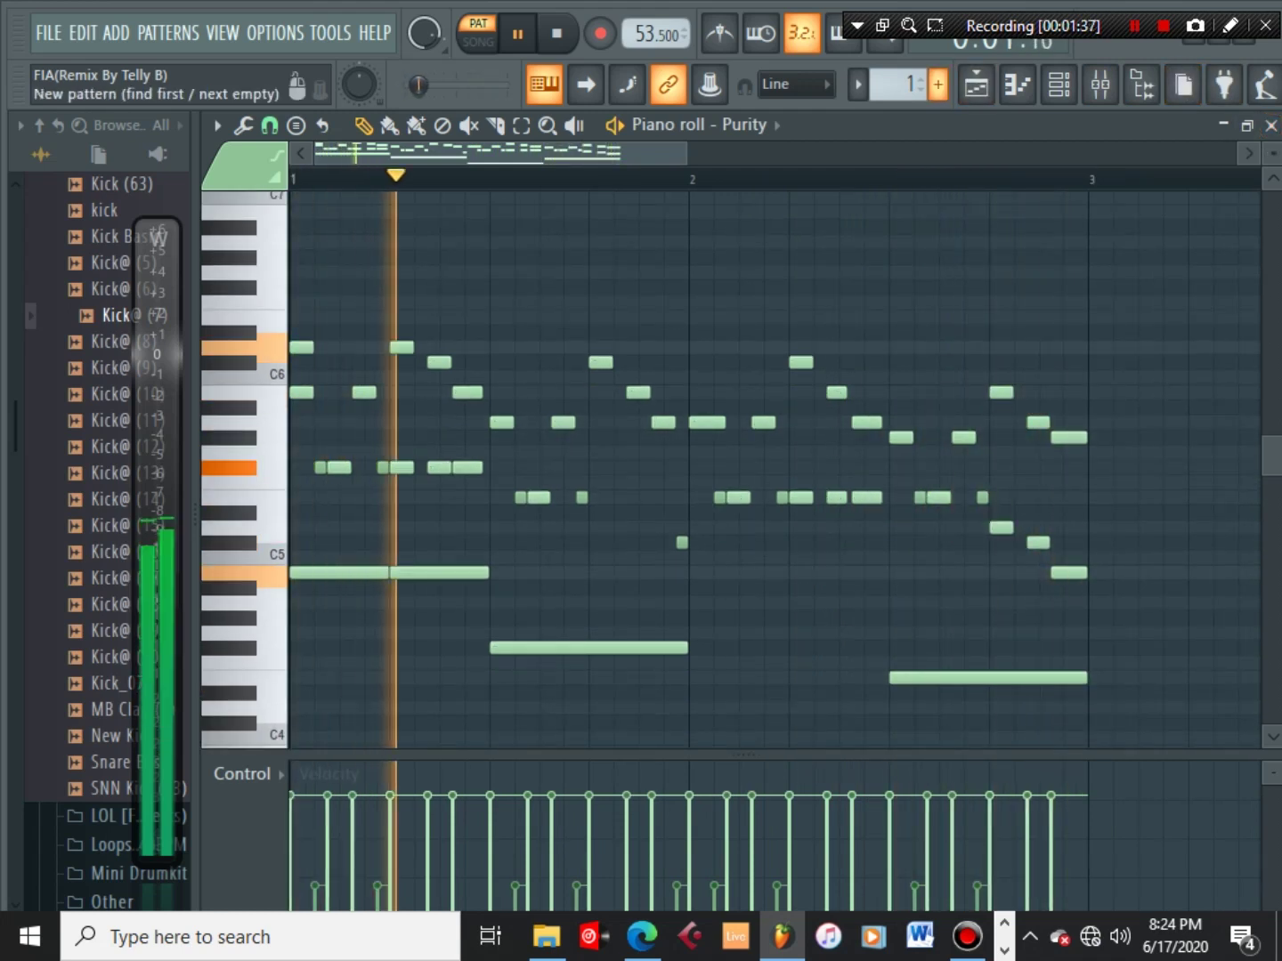
Switch to pattern 2 and examine the Hat_Closed_02 notes in the piano roll and the drum steps in the channel rack
{"action": "left_click", "coordinate": [937, 84]}
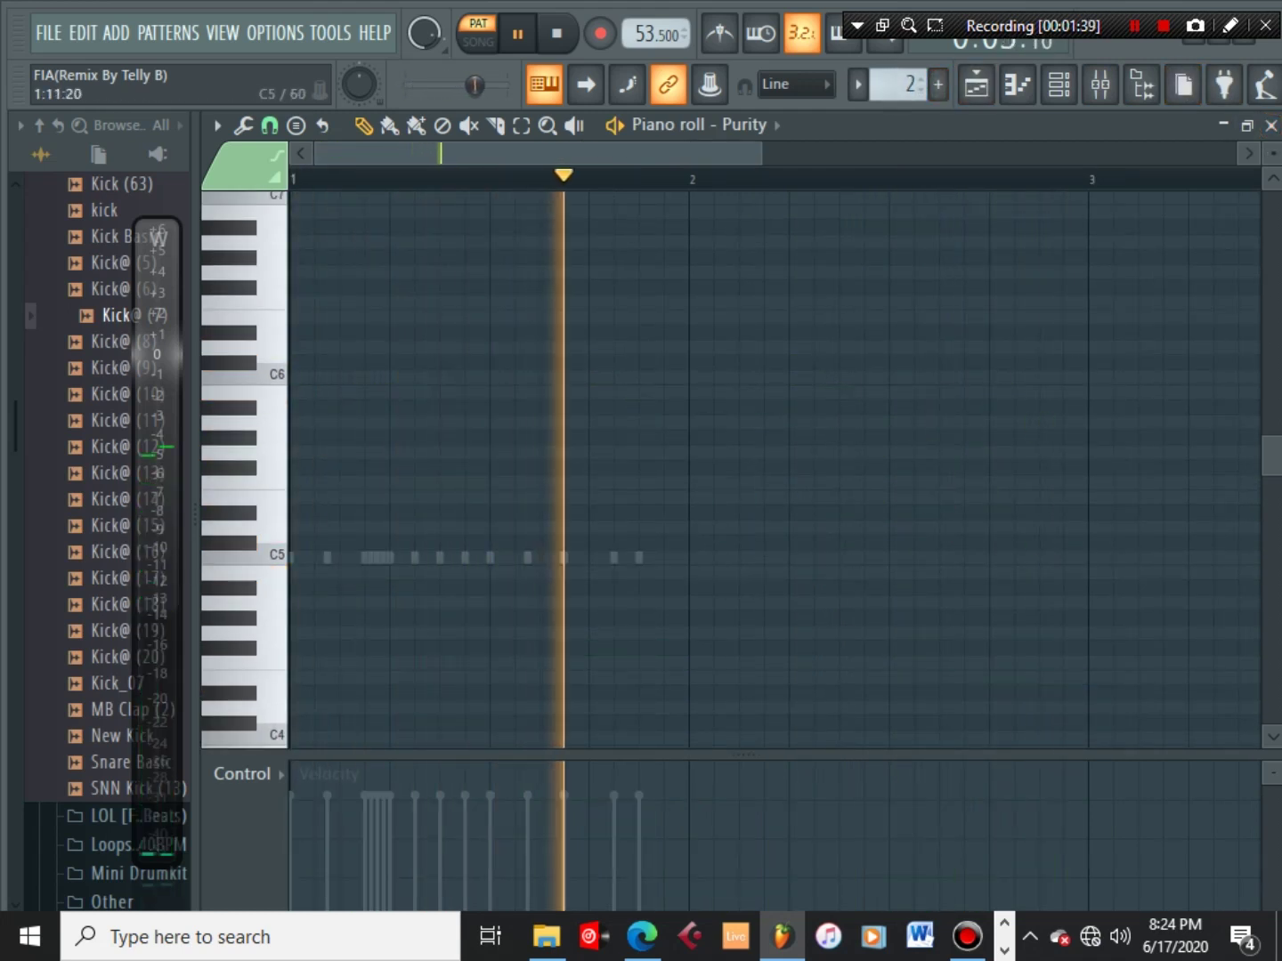
{"action": "right_click", "coordinate": [563, 558]}
{"action": "right_click", "coordinate": [563, 557]}
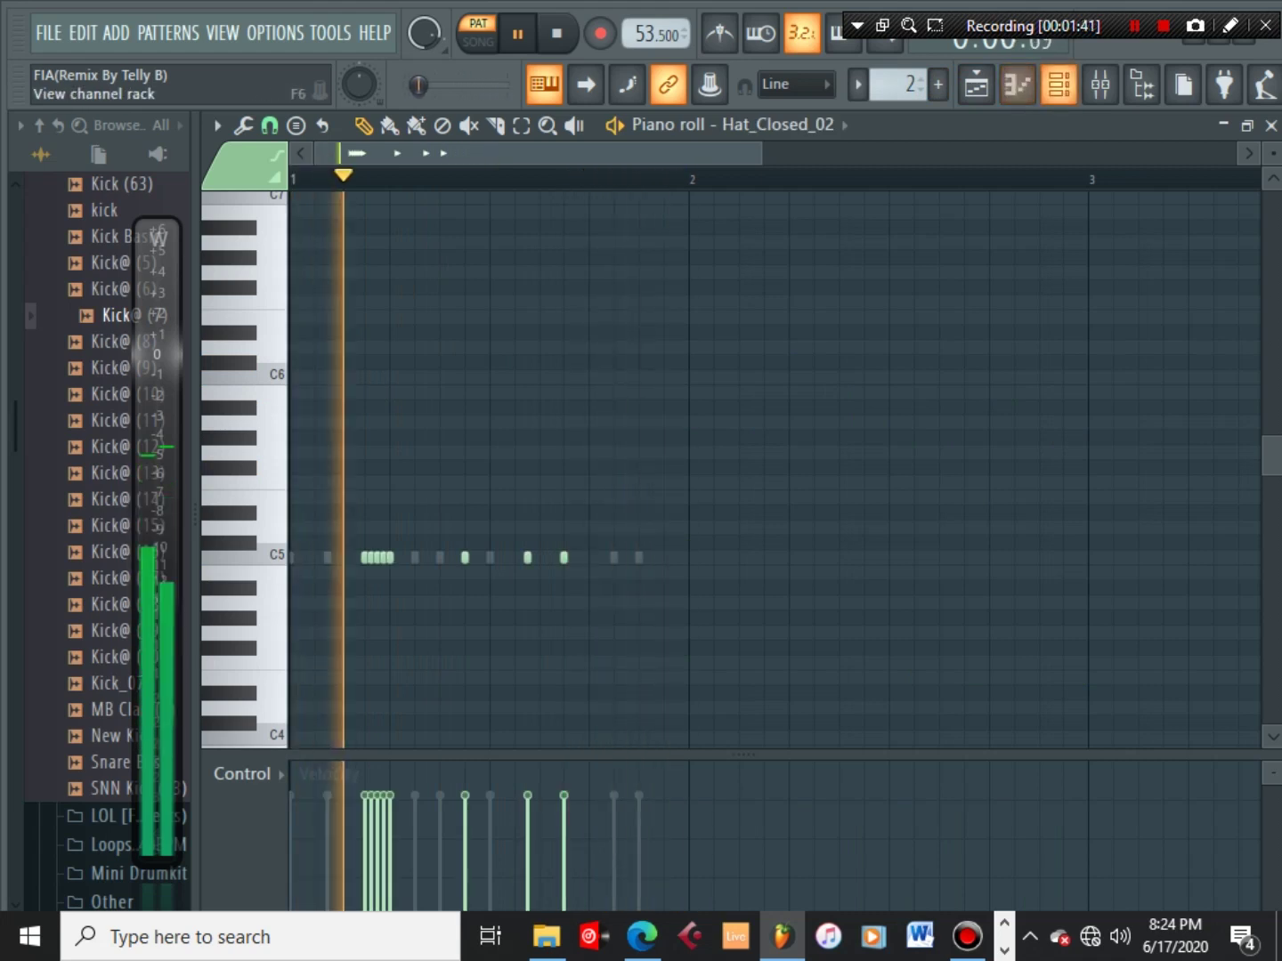
{"action": "left_click", "coordinate": [1059, 85]}
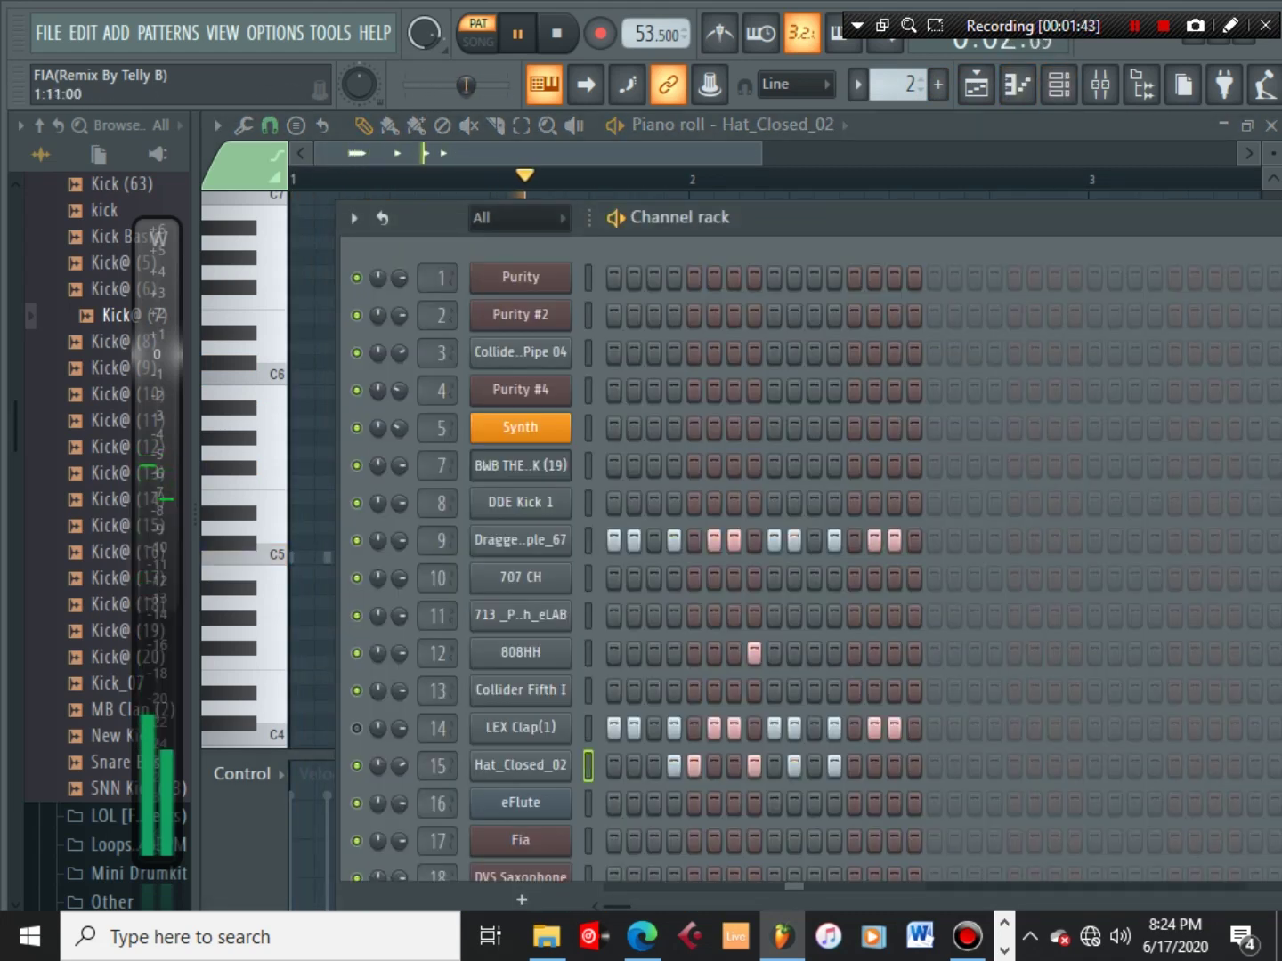
{"action": "scroll", "coordinate": [765, 559], "scroll_direction": "down", "scroll_amount": 2}
{"action": "scroll", "coordinate": [766, 559], "scroll_direction": "up", "scroll_amount": 1}
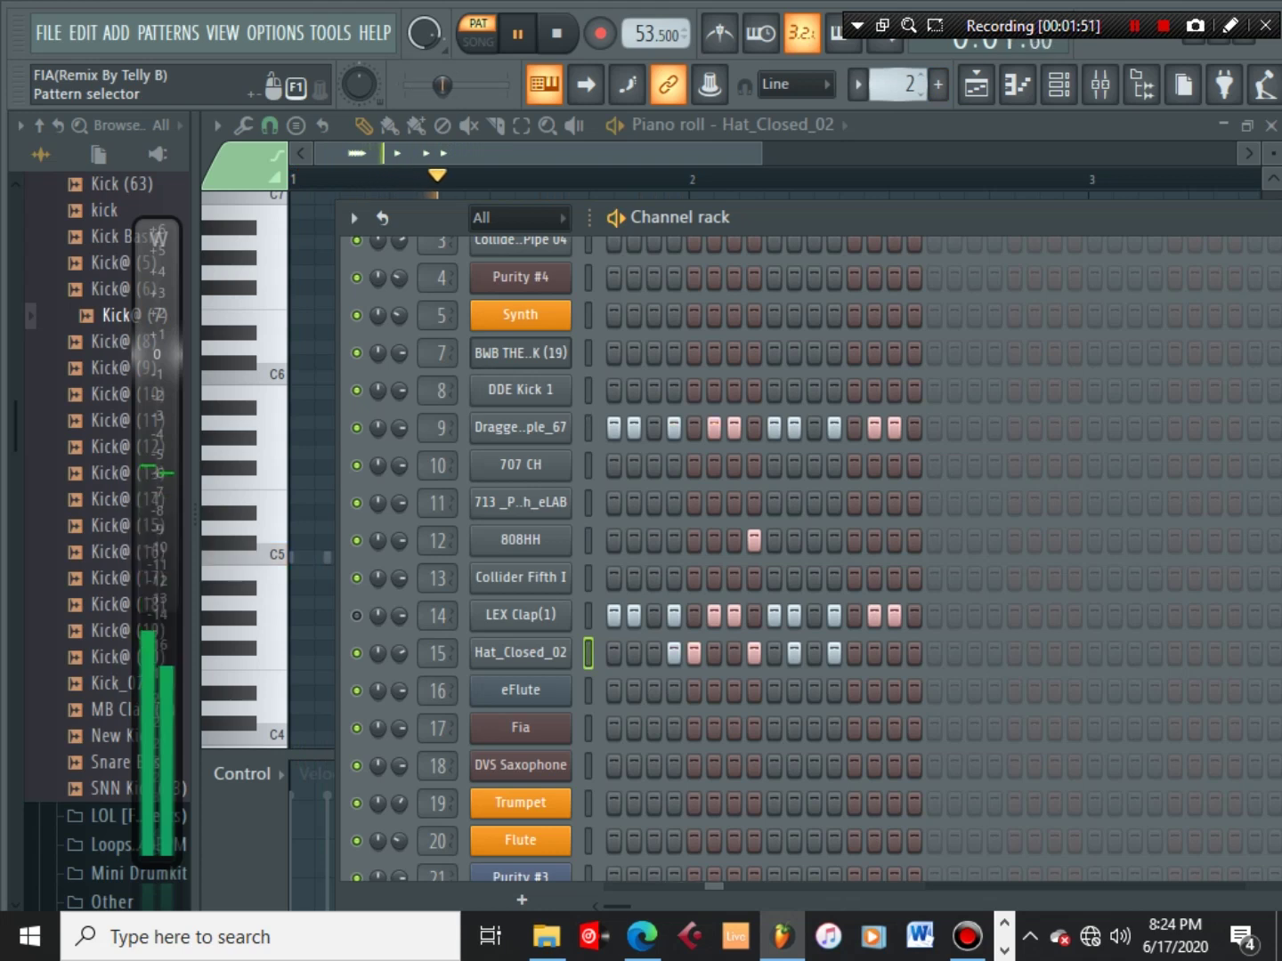
Switch to pattern 5 and view the Hat_Closed_02 notes up close in the piano roll
{"action": "left_click", "coordinate": [921, 79]}
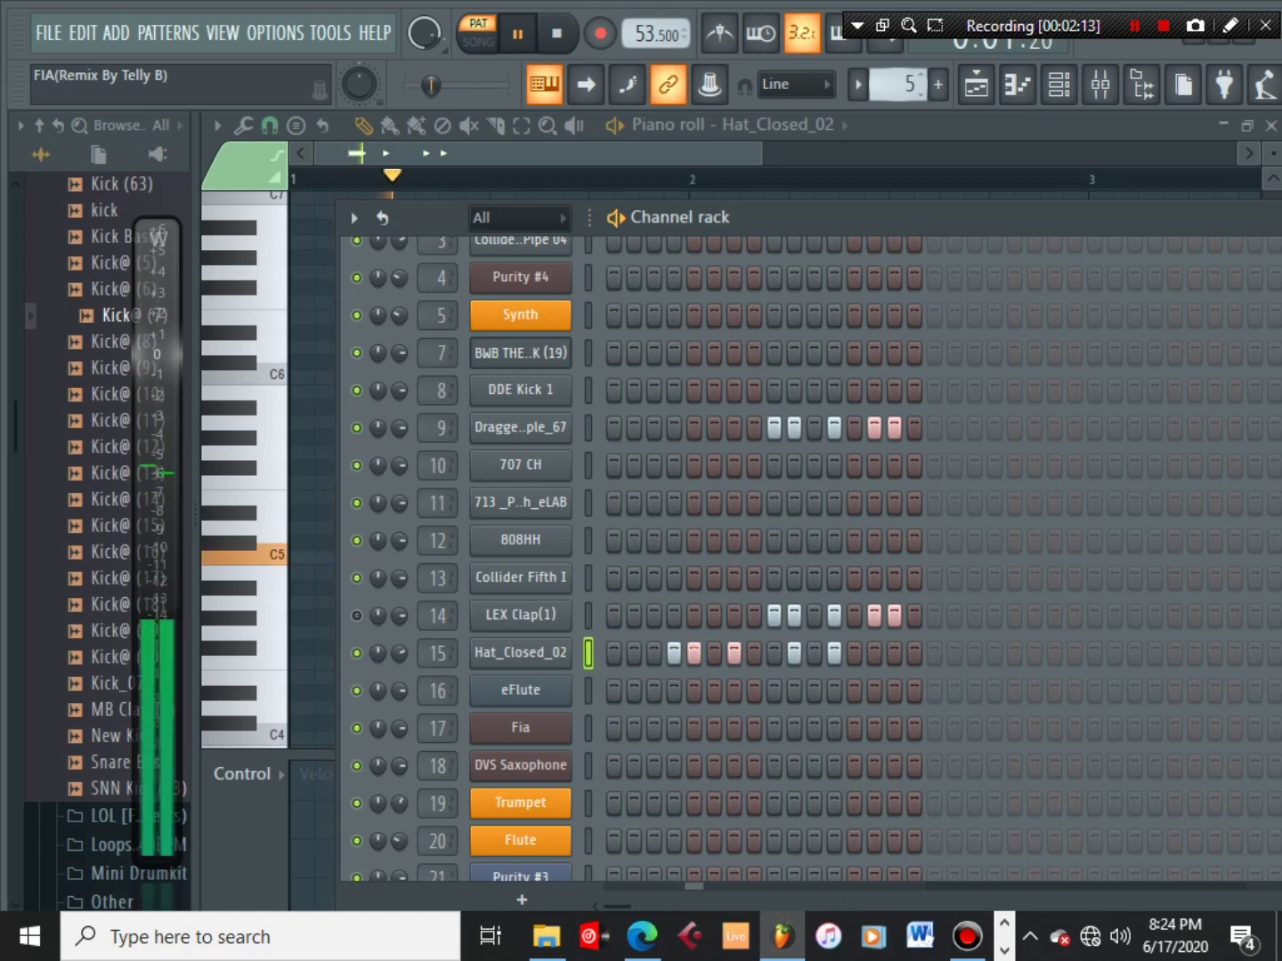
{"action": "right_click", "coordinate": [521, 654]}
{"action": "left_click", "coordinate": [624, 554]}
{"action": "right_click", "coordinate": [521, 653]}
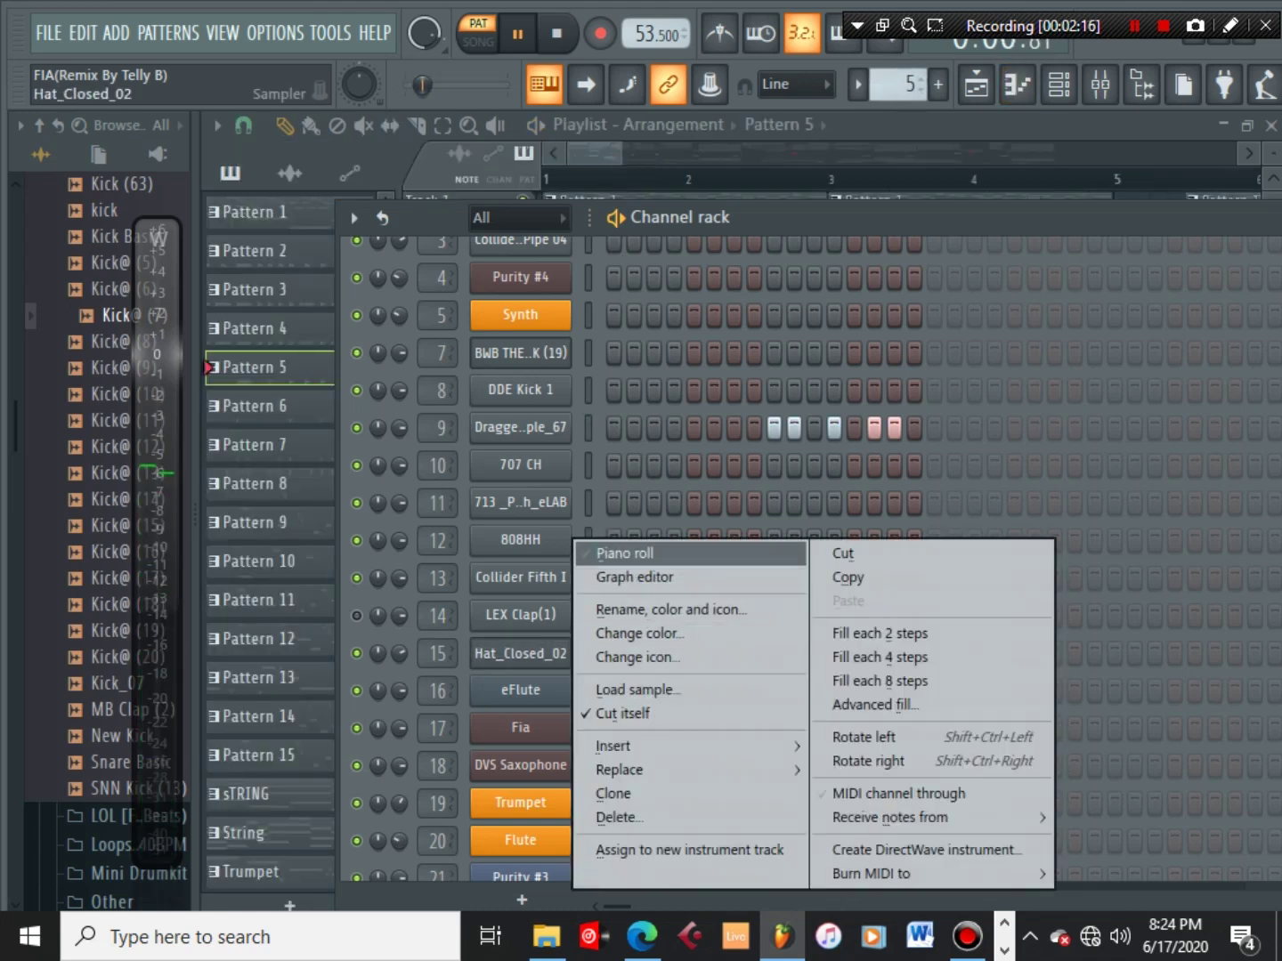
{"action": "left_click", "coordinate": [624, 554]}
{"action": "scroll", "coordinate": [365, 179], "scroll_direction": "up", "scroll_amount": 5}
{"action": "scroll", "coordinate": [364, 179], "scroll_direction": "down", "scroll_amount": 3}
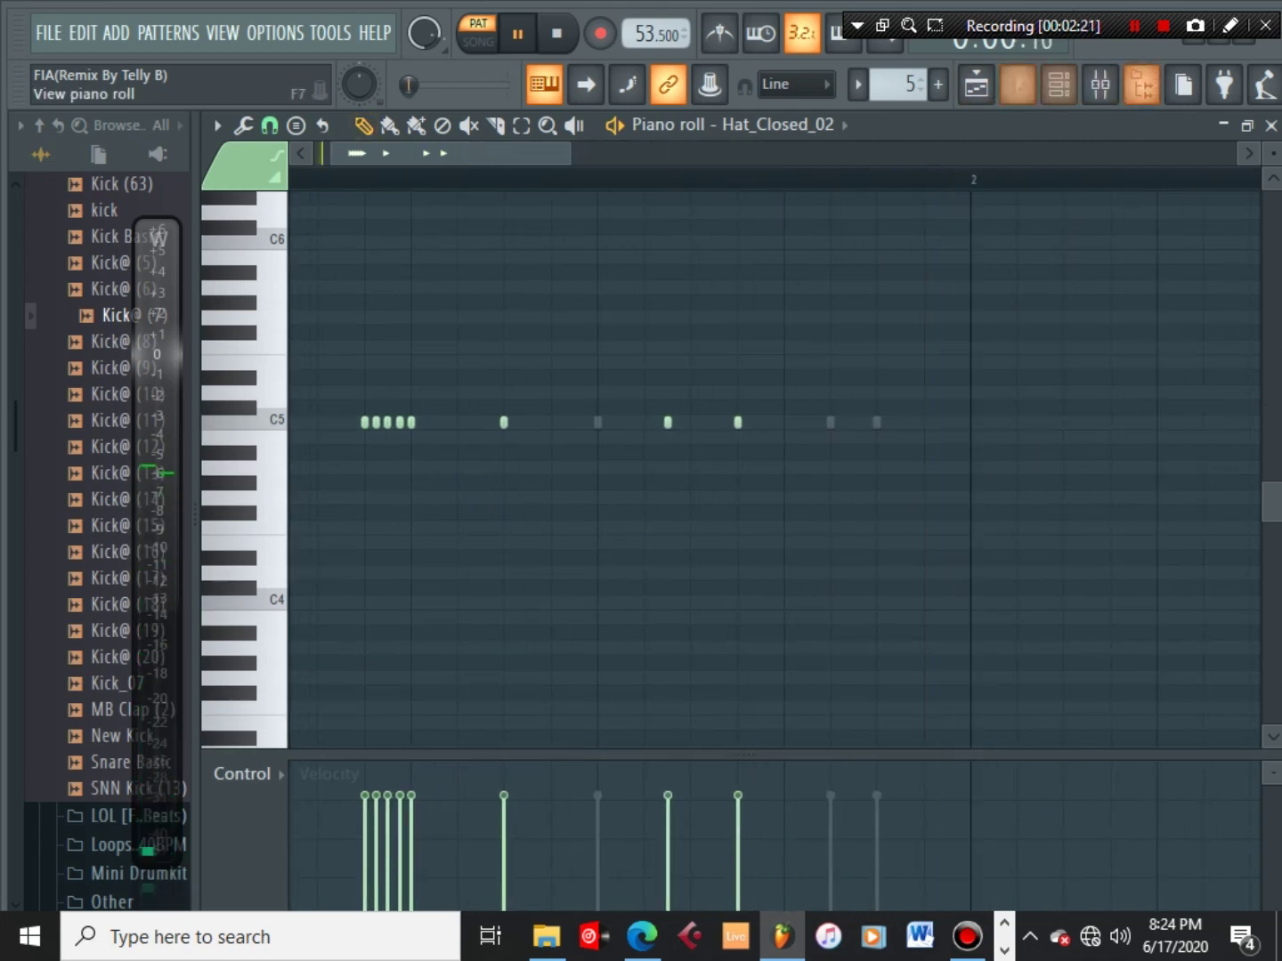
Switch to pattern 6 and open the piano roll of the BWB THE WAVE KICK (19) channel
{"action": "scroll", "coordinate": [908, 84], "scroll_direction": "up", "scroll_amount": 1}
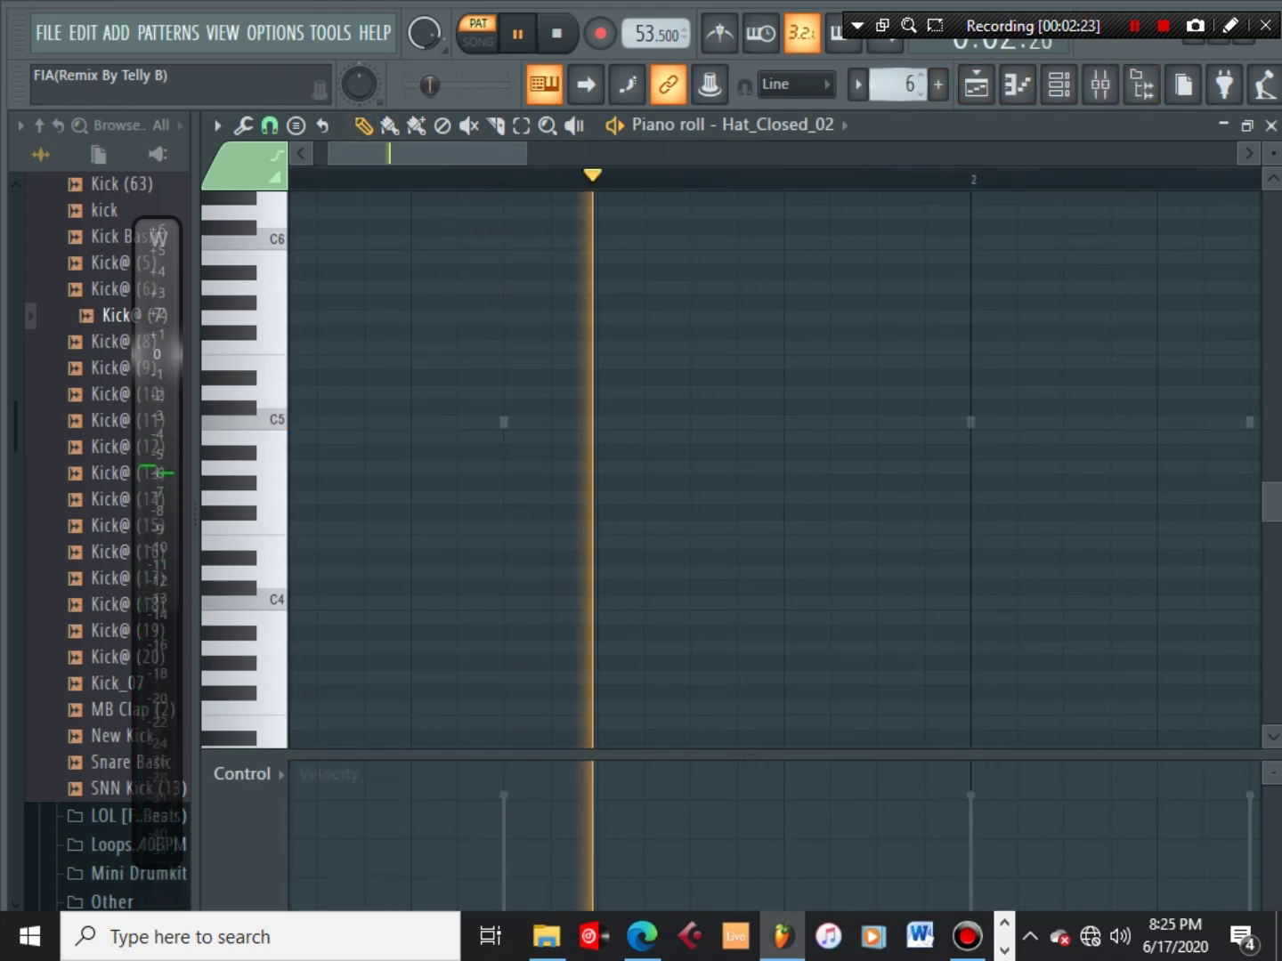
{"action": "left_click", "coordinate": [1059, 84]}
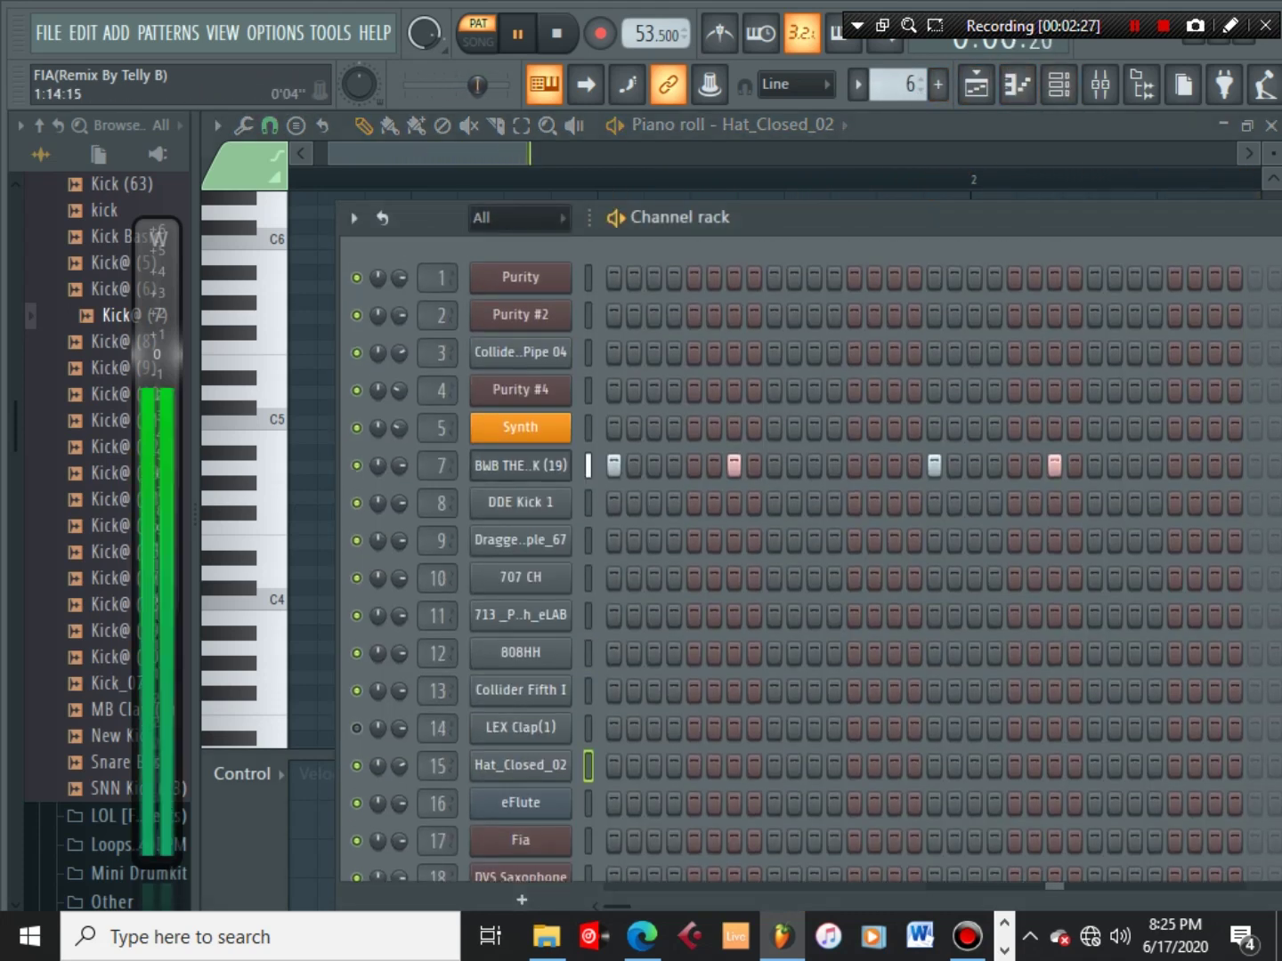
{"action": "right_click", "coordinate": [565, 458]}
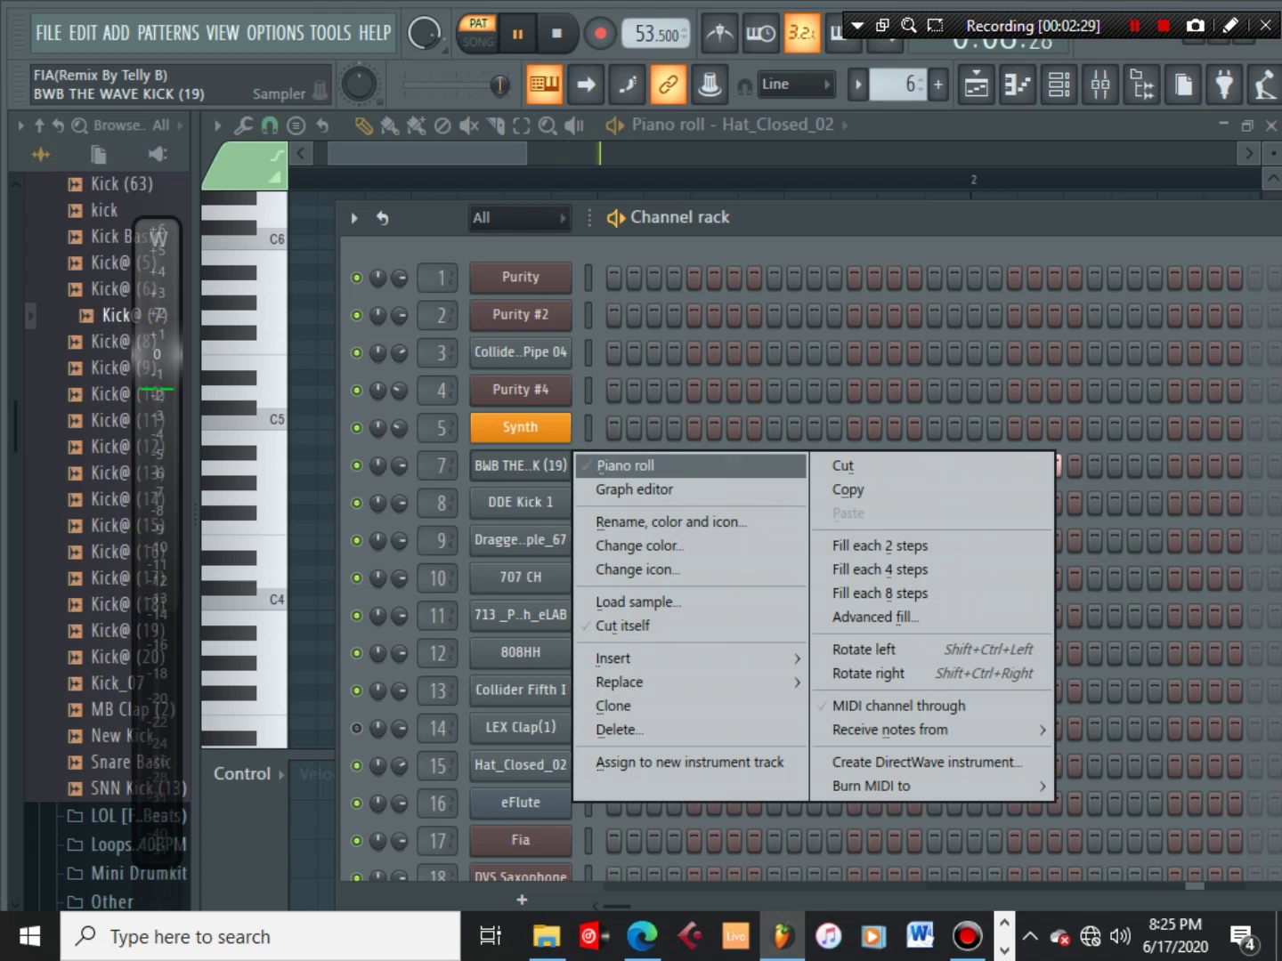
{"action": "left_click", "coordinate": [623, 465]}
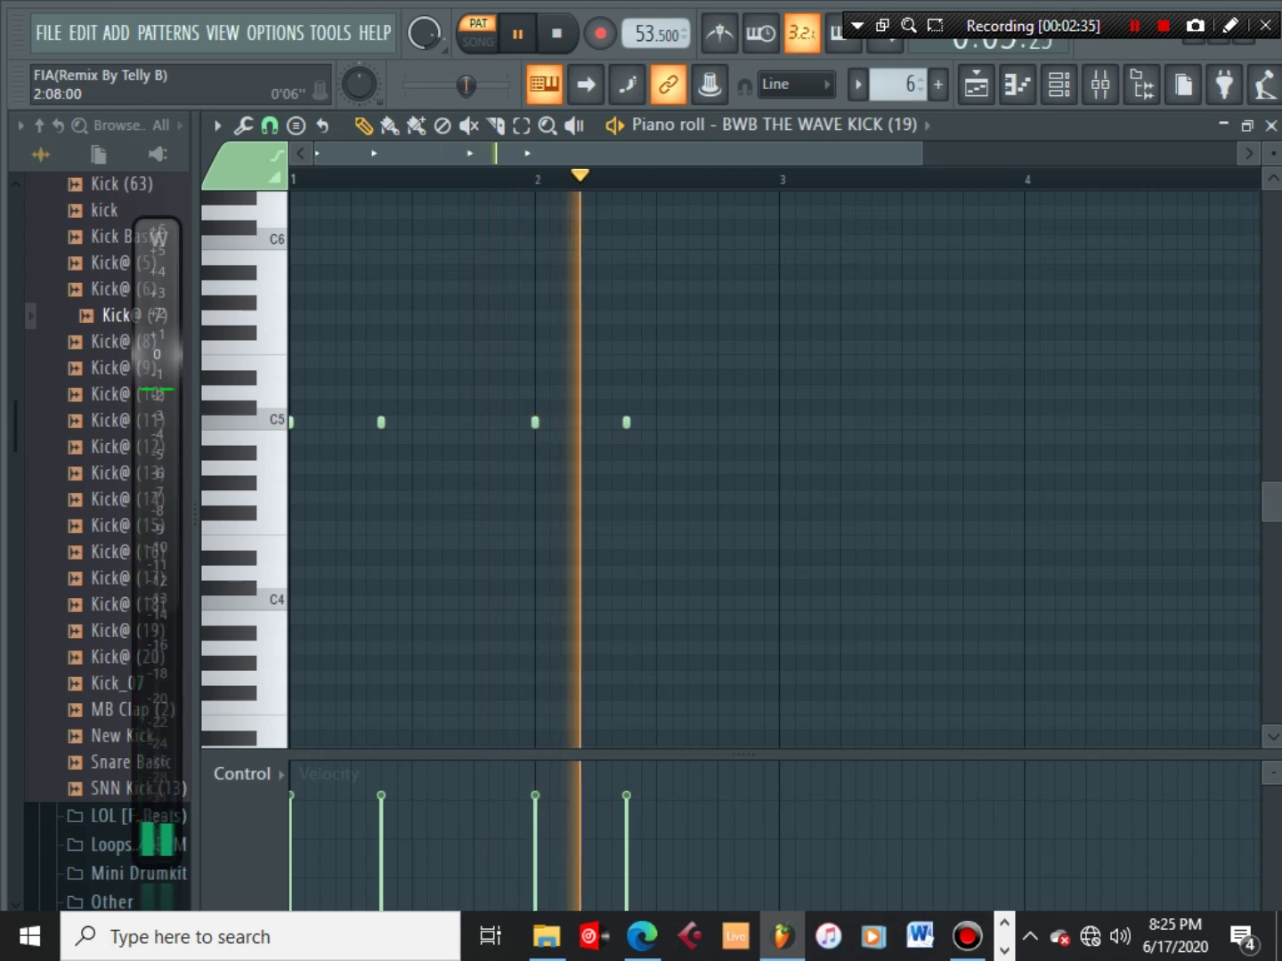
Review the kick notes in patterns 7 and 8, and bring up the 808 Tom notes of pattern 8 in the piano roll
{"action": "left_click", "coordinate": [920, 80]}
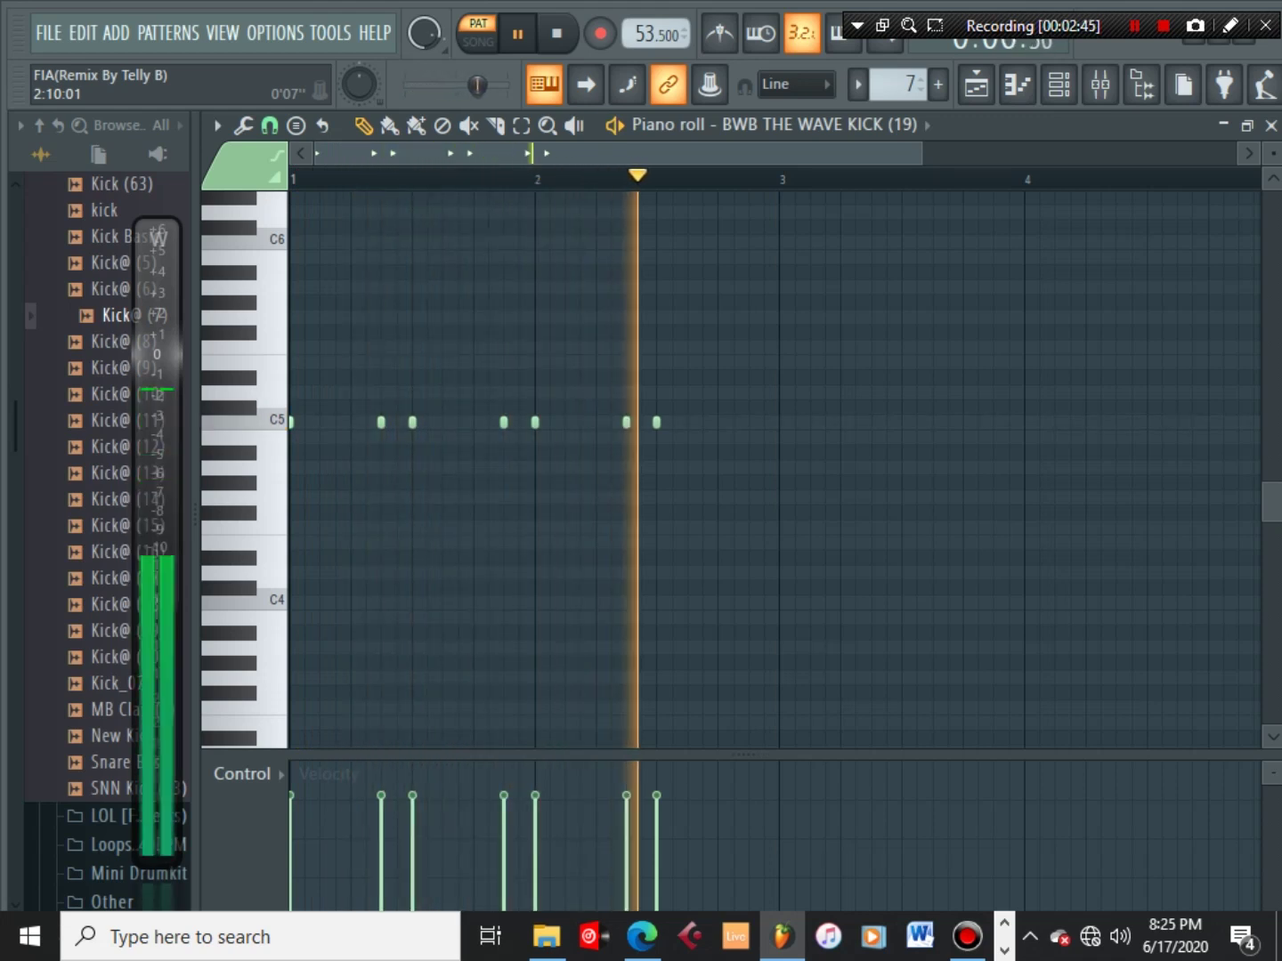
{"action": "left_click", "coordinate": [921, 79]}
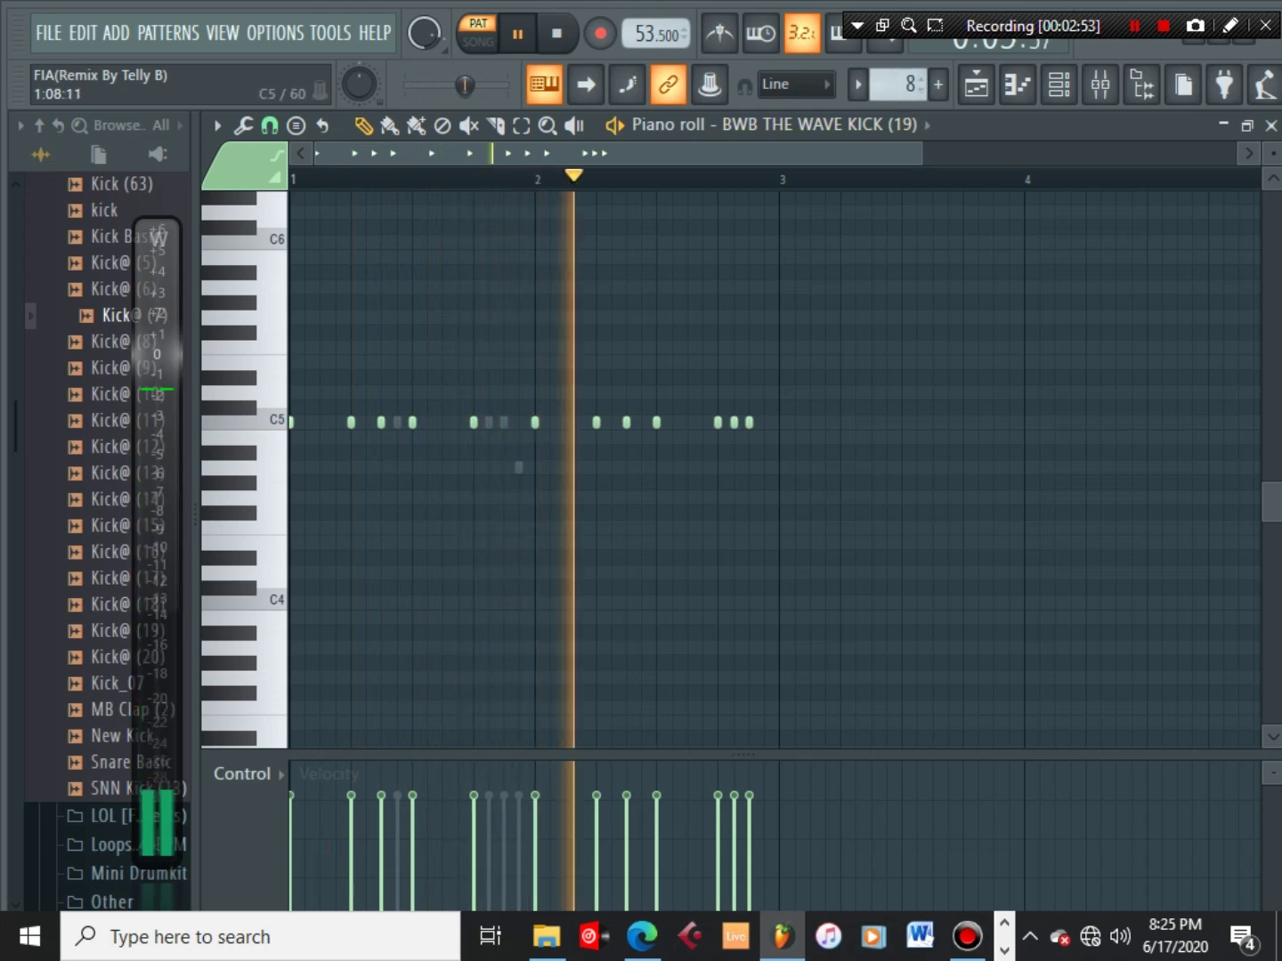
{"action": "right_click", "coordinate": [403, 423]}
{"action": "right_click", "coordinate": [402, 422]}
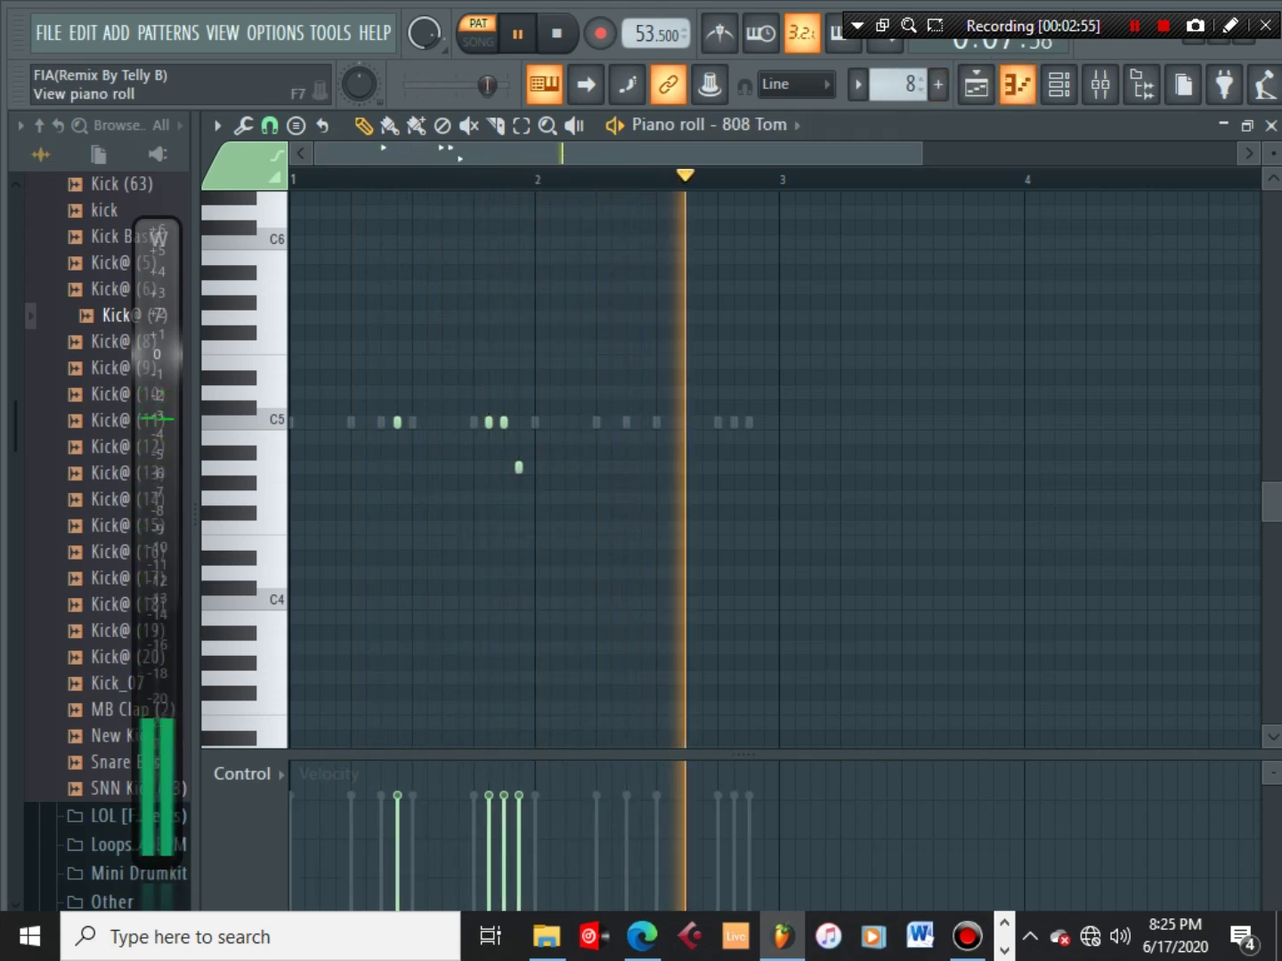
Load FabFilter Pro-Q into the first effect slot of the 808 Tom mixer track
{"action": "left_click", "coordinate": [1059, 84]}
{"action": "scroll", "coordinate": [734, 466], "scroll_direction": "down", "scroll_amount": 4}
{"action": "scroll", "coordinate": [735, 465], "scroll_direction": "up", "scroll_amount": 4}
{"action": "left_click", "coordinate": [1100, 84]}
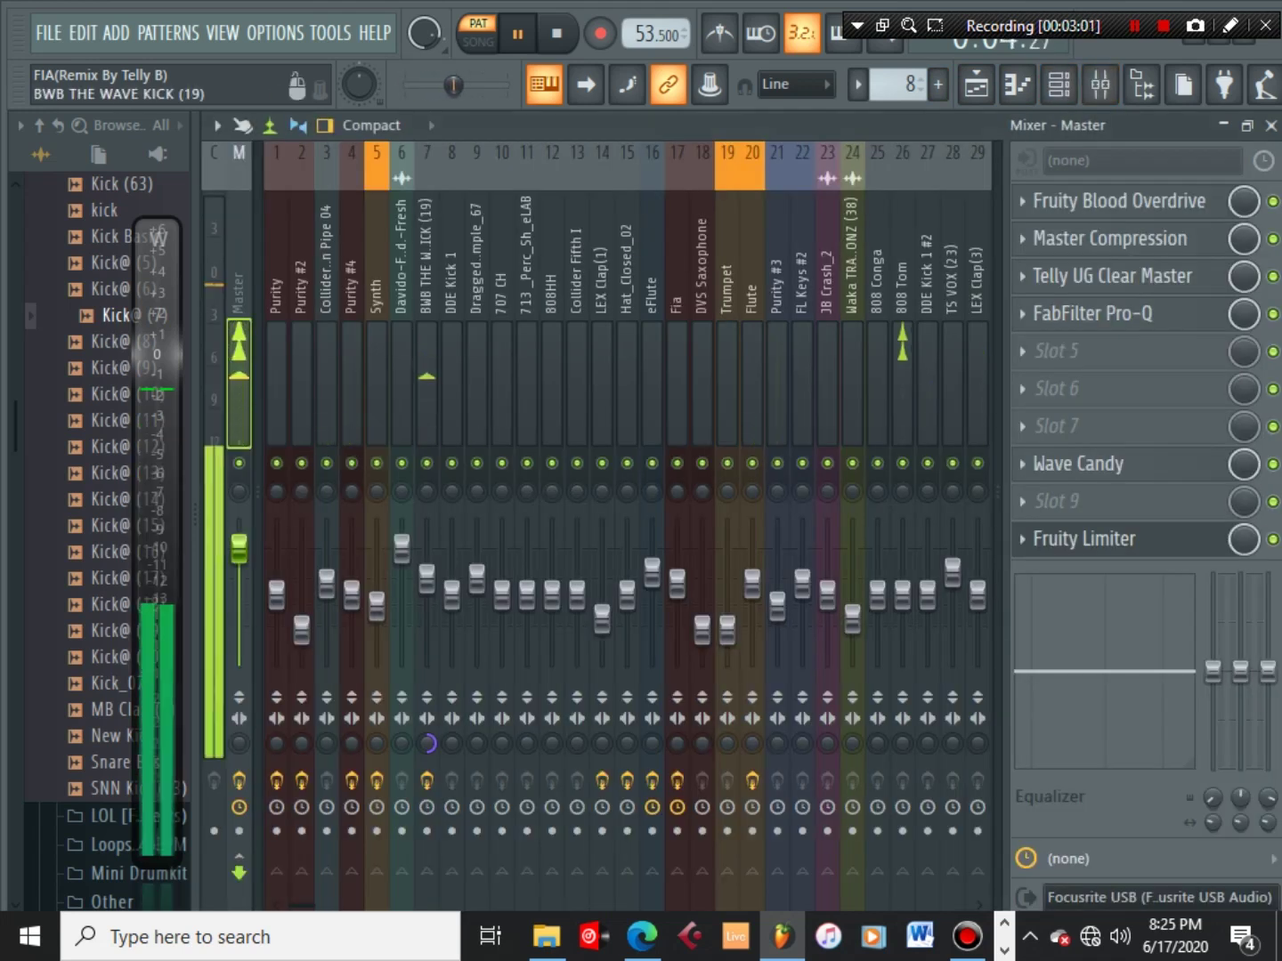
{"action": "left_click", "coordinate": [901, 383]}
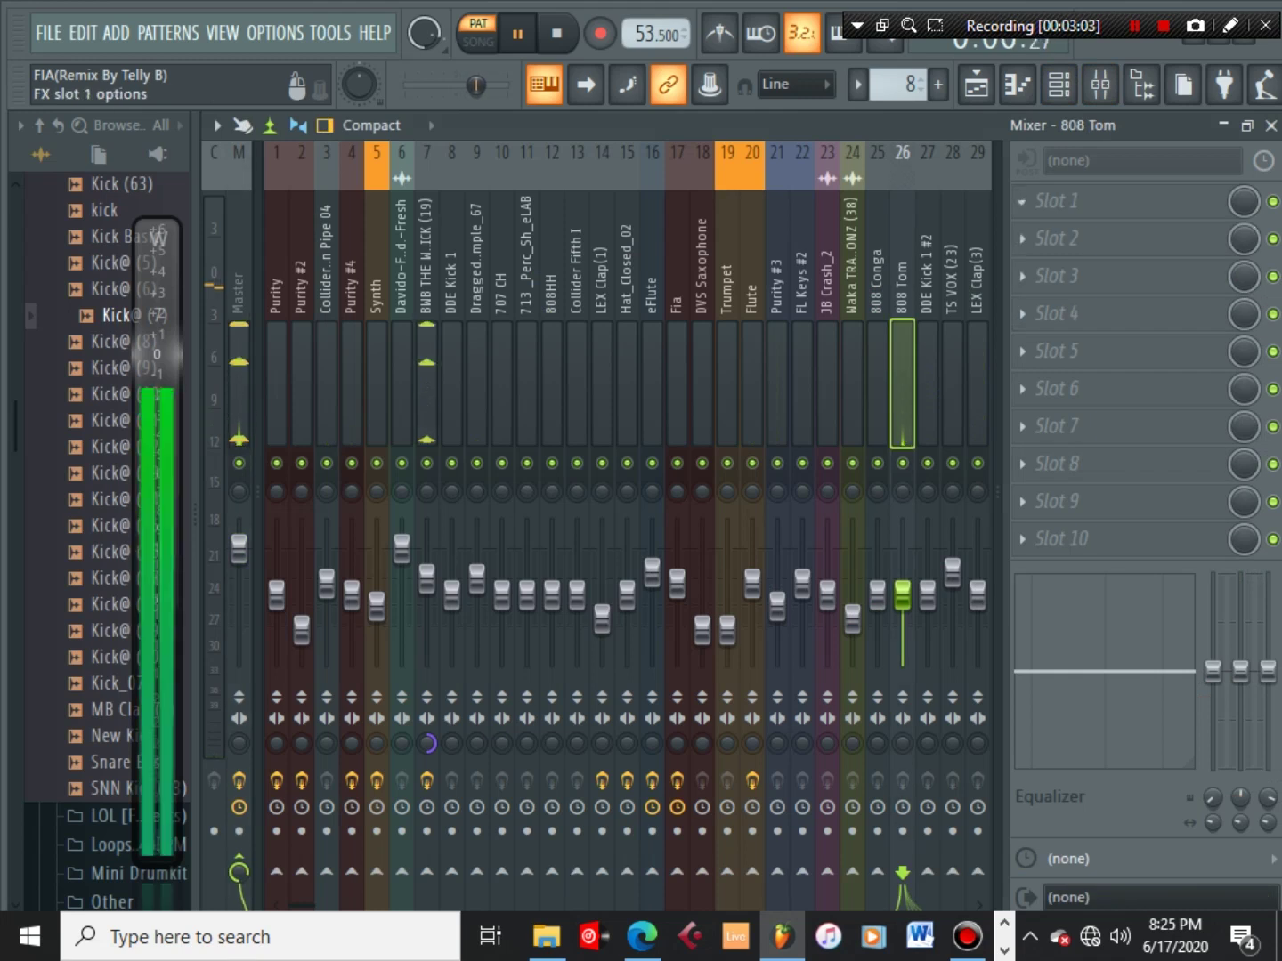
{"action": "left_click", "coordinate": [1056, 201]}
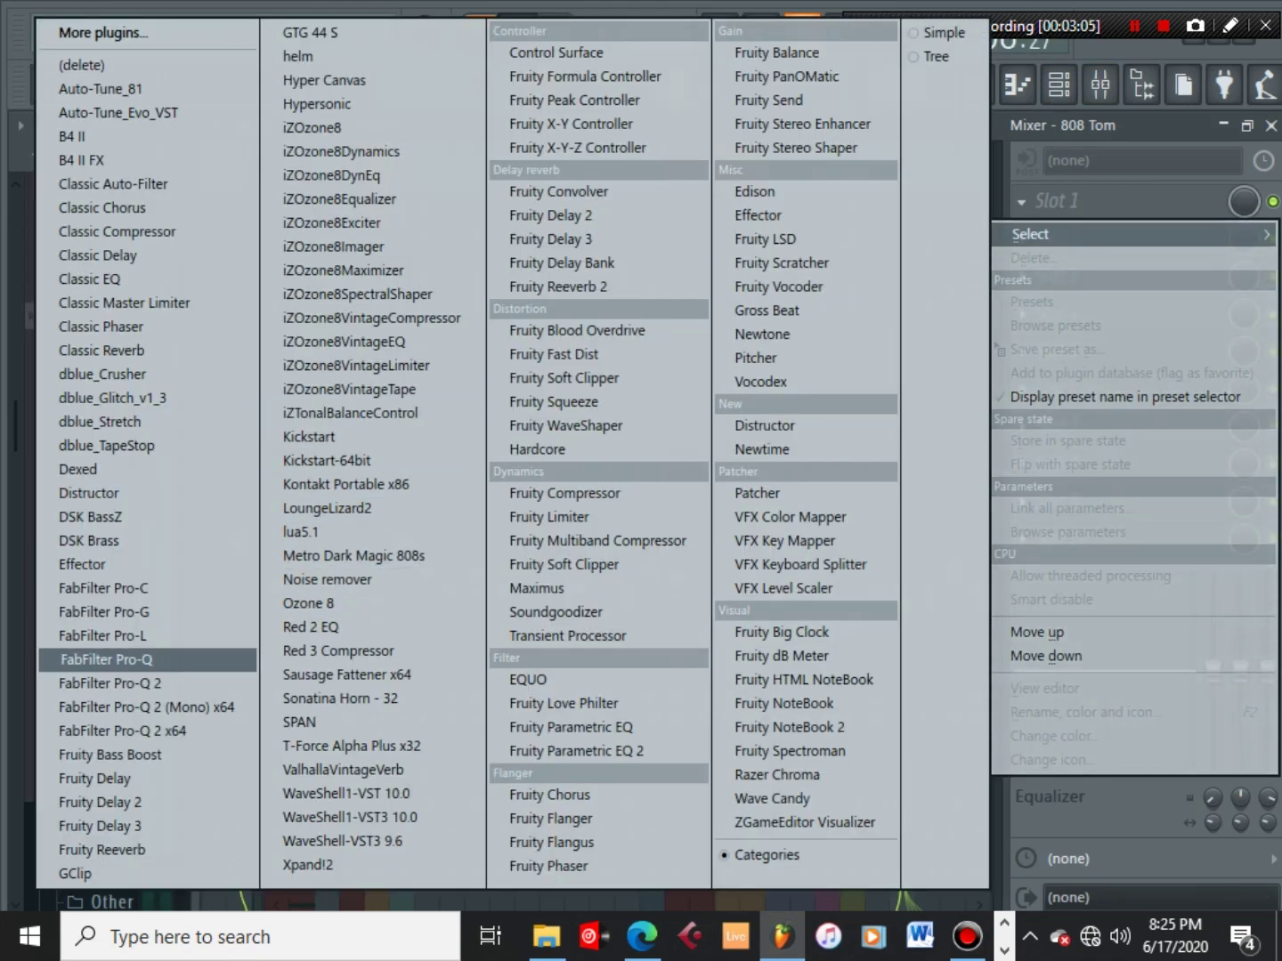
{"action": "left_click", "coordinate": [148, 659]}
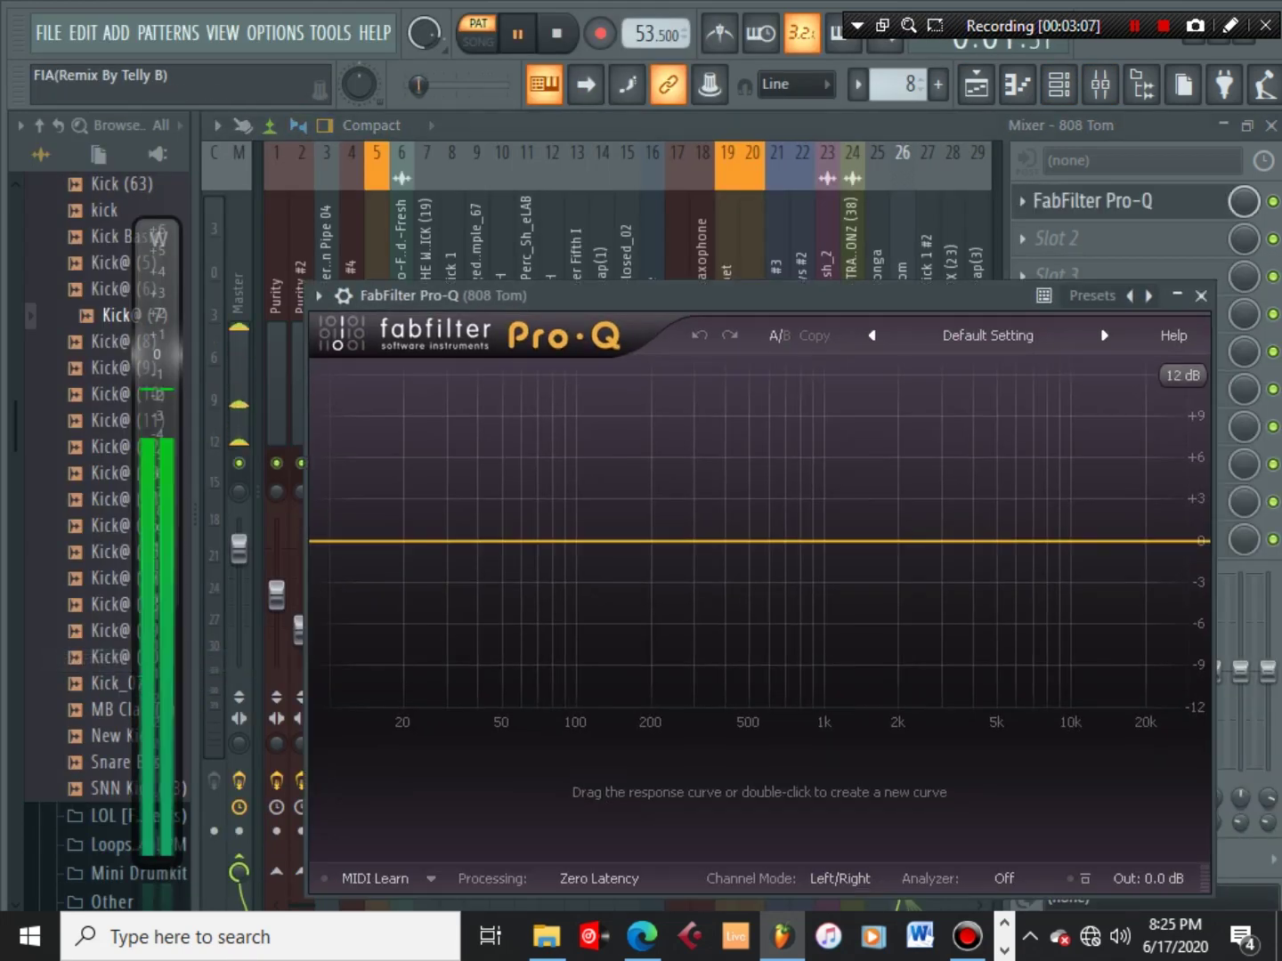
Set the Pro-Q analyzer to Pre+Post and add a Low Cut band at about 22 Hz
{"action": "left_click", "coordinate": [1003, 879]}
{"action": "left_click", "coordinate": [1043, 809]}
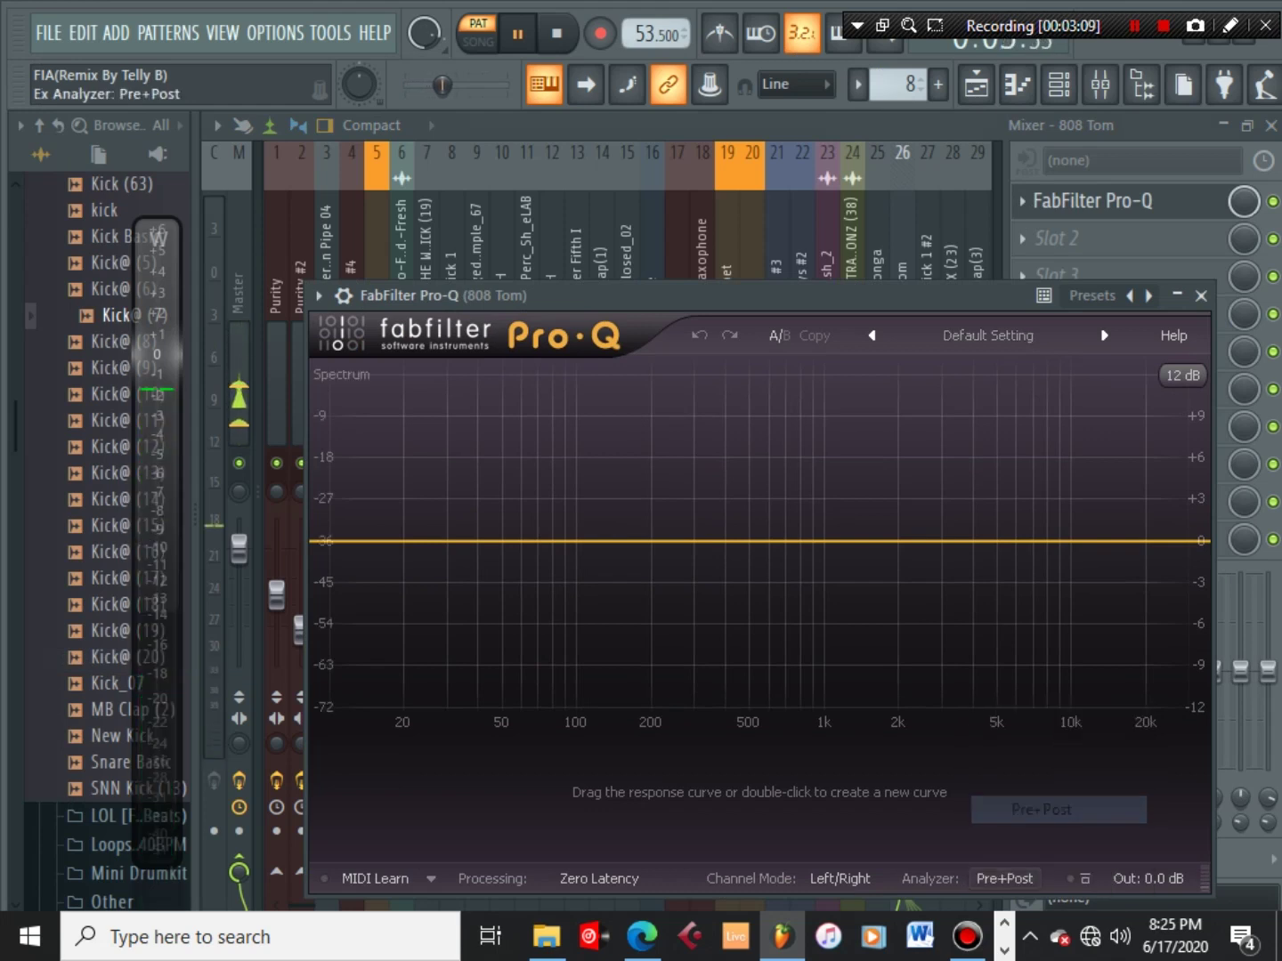
{"action": "double_click", "coordinate": [416, 557]}
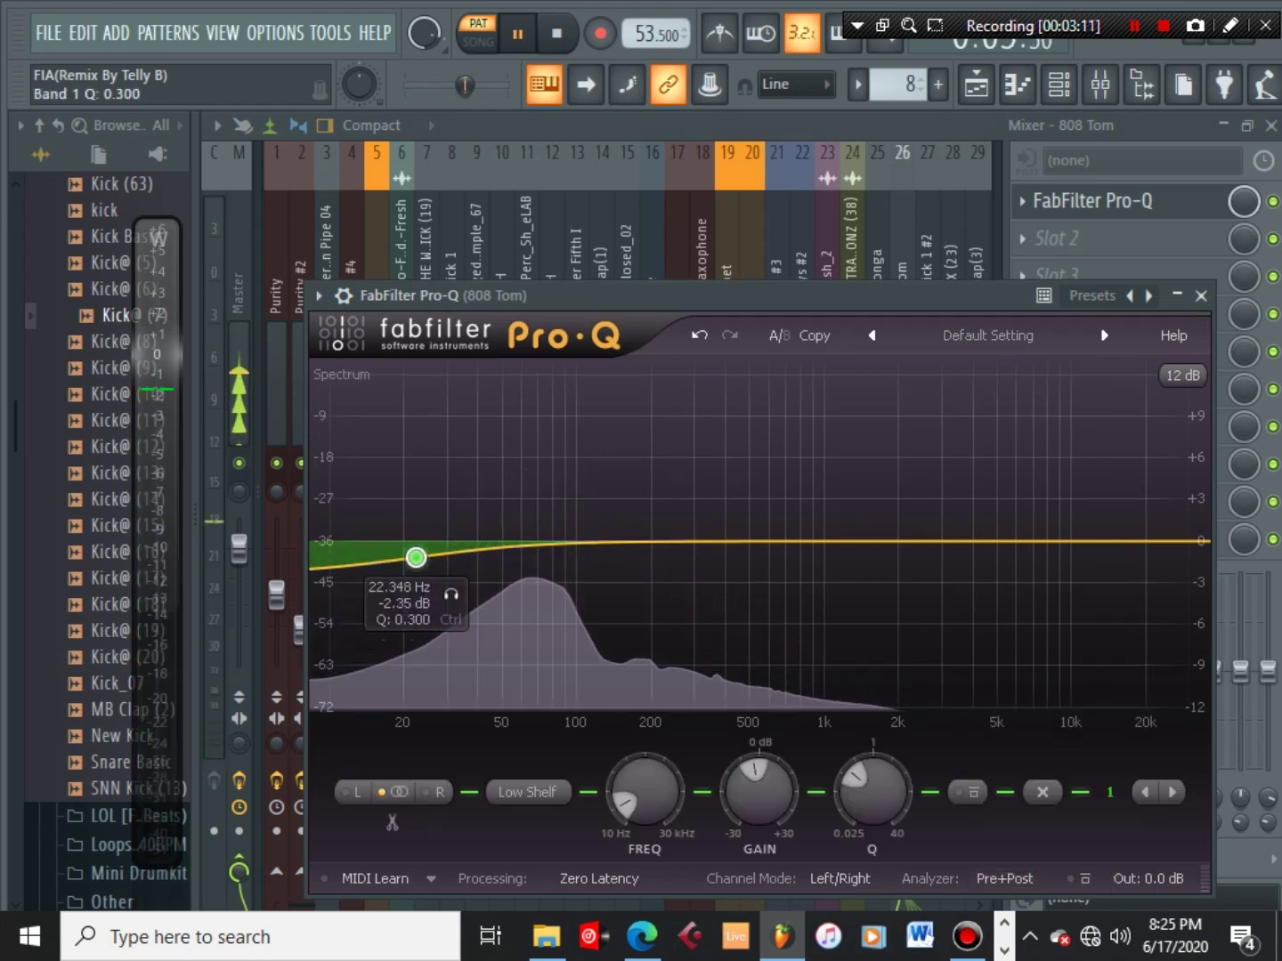
{"action": "left_click", "coordinate": [527, 791]}
{"action": "left_click", "coordinate": [556, 704]}
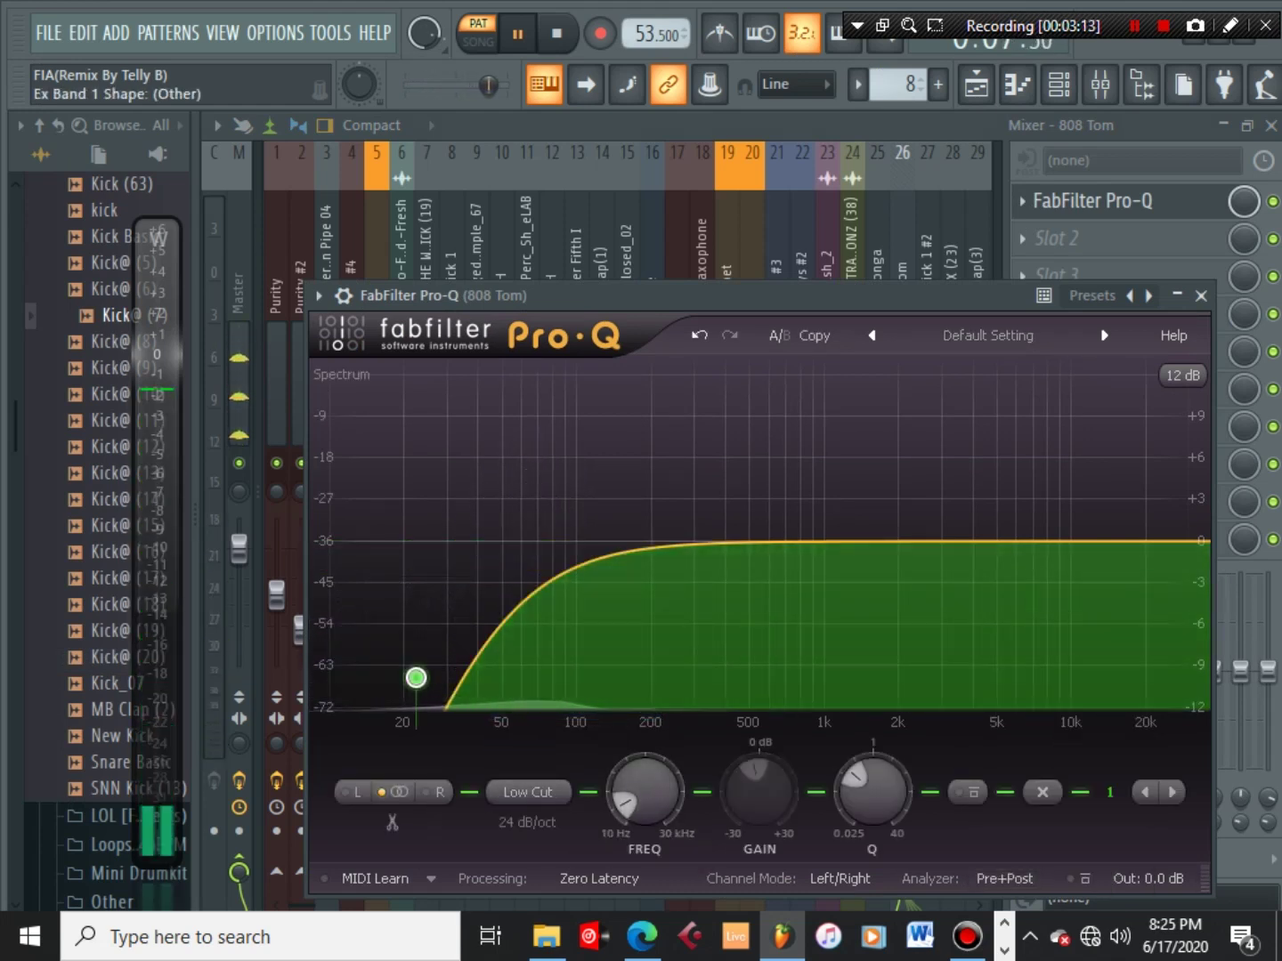
Set the Low Cut band's frequency to 120 Hz and its Q to 1
{"action": "double_click", "coordinate": [644, 791]}
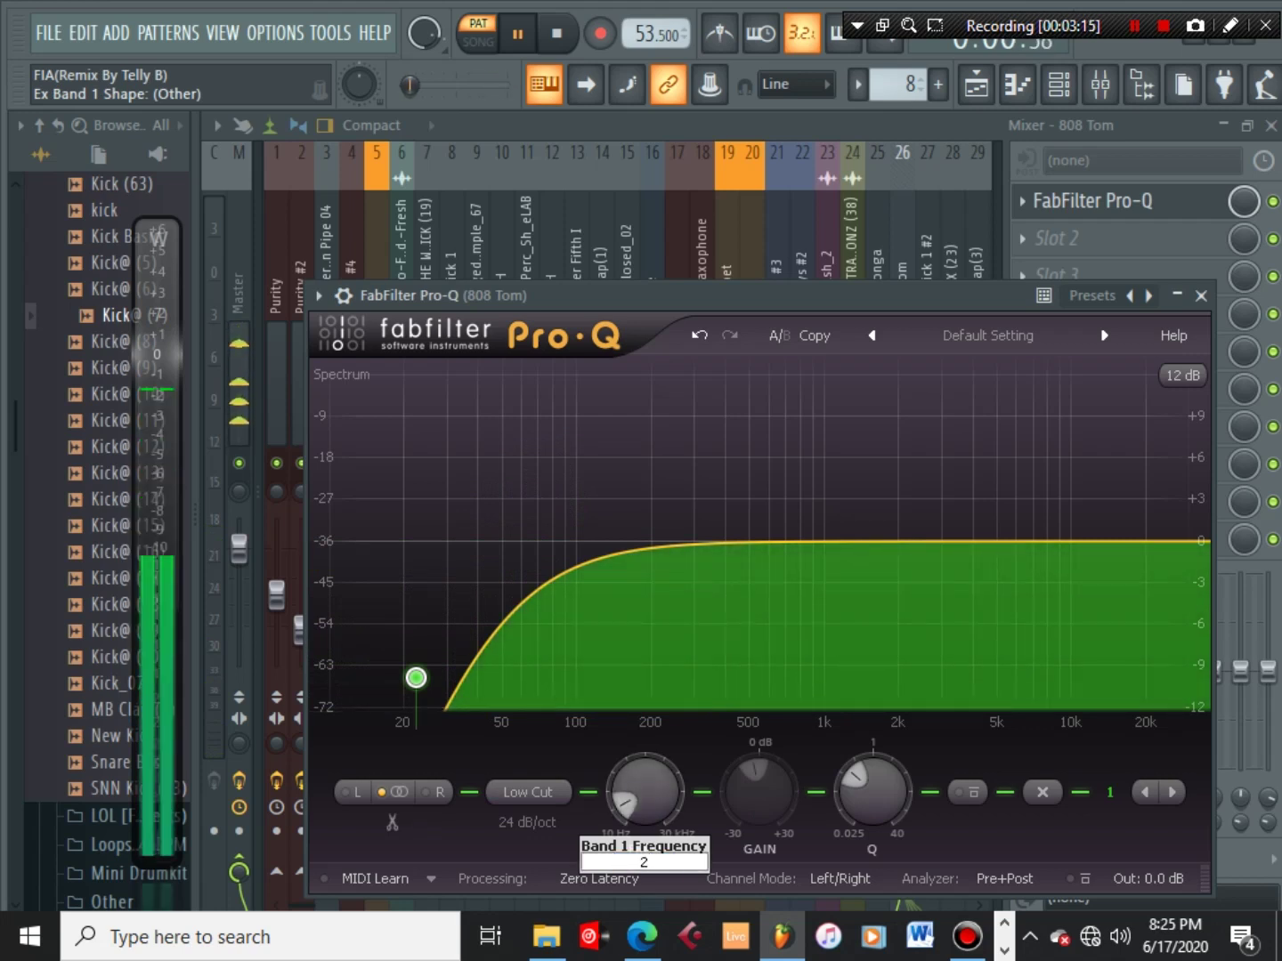
{"action": "type", "text": "120"}
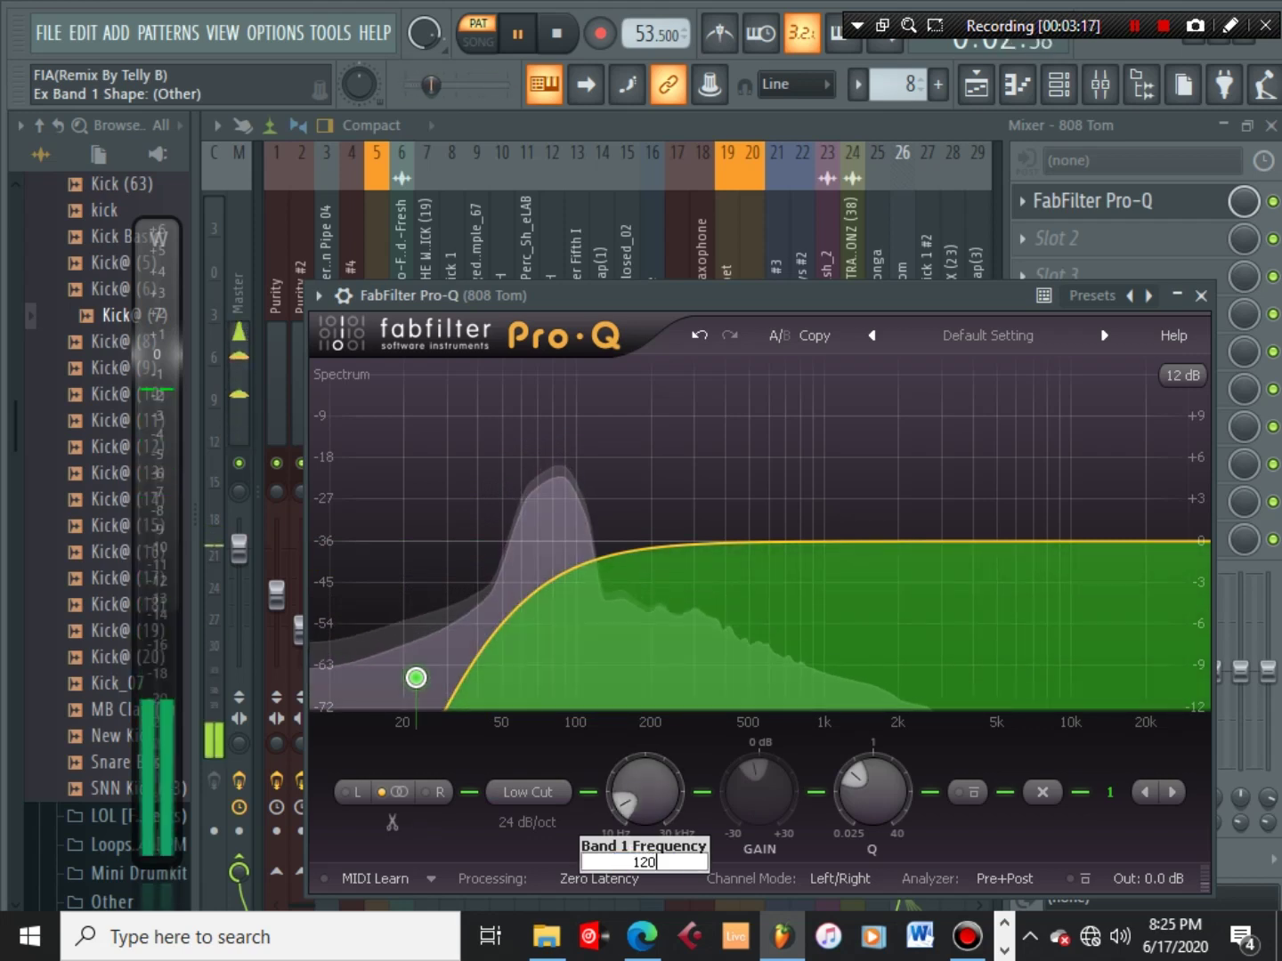
{"action": "key", "text": "Return"}
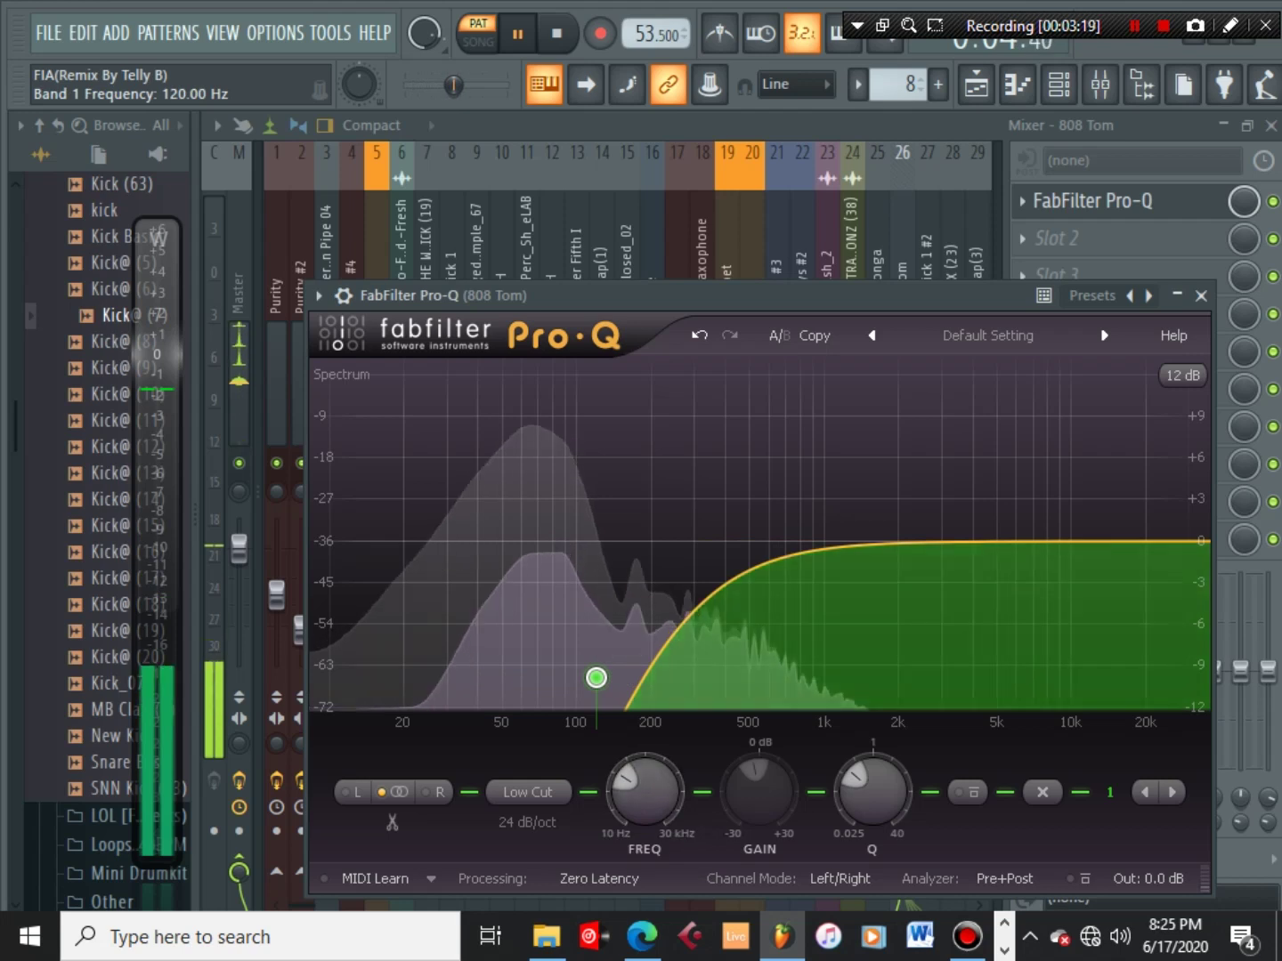
{"action": "double_click", "coordinate": [872, 791]}
{"action": "type", "text": "1"}
{"action": "key", "text": "Return"}
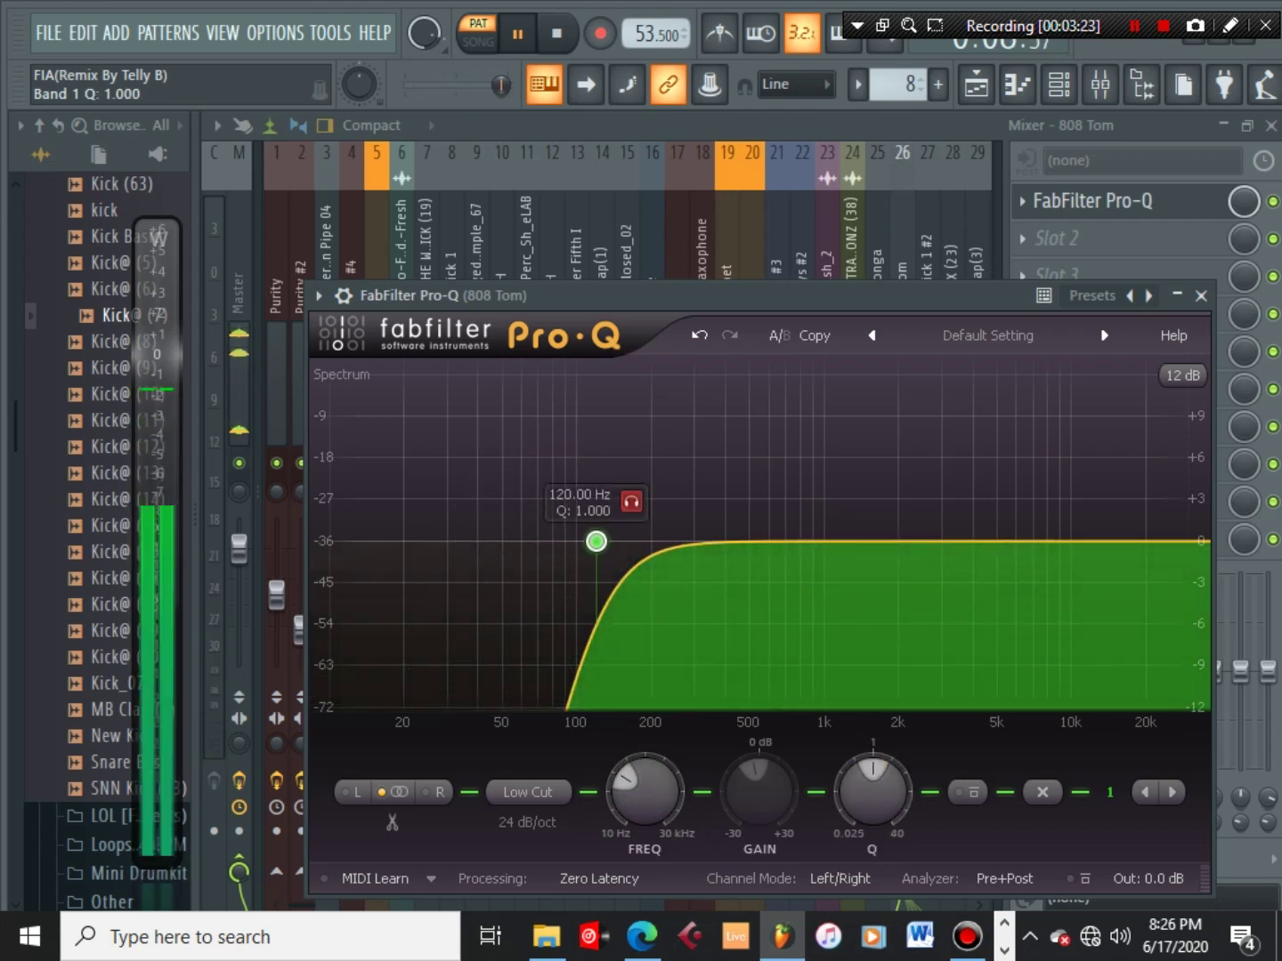
Lower the Low Cut band's frequency to 60 Hz
{"action": "left_click", "coordinate": [631, 502]}
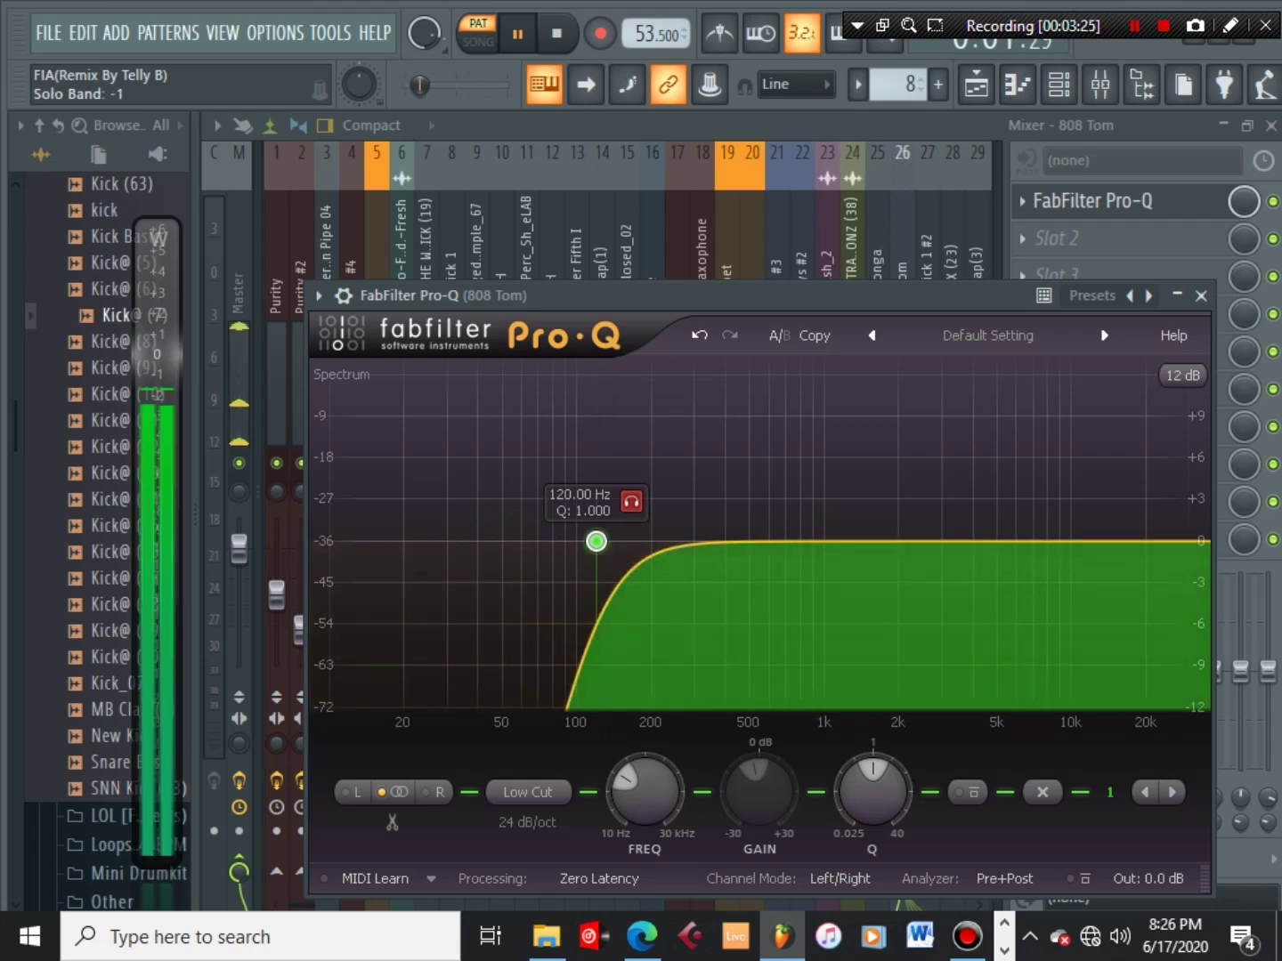
{"action": "left_click_drag", "start_coordinate": [596, 541], "coordinate": [526, 541]}
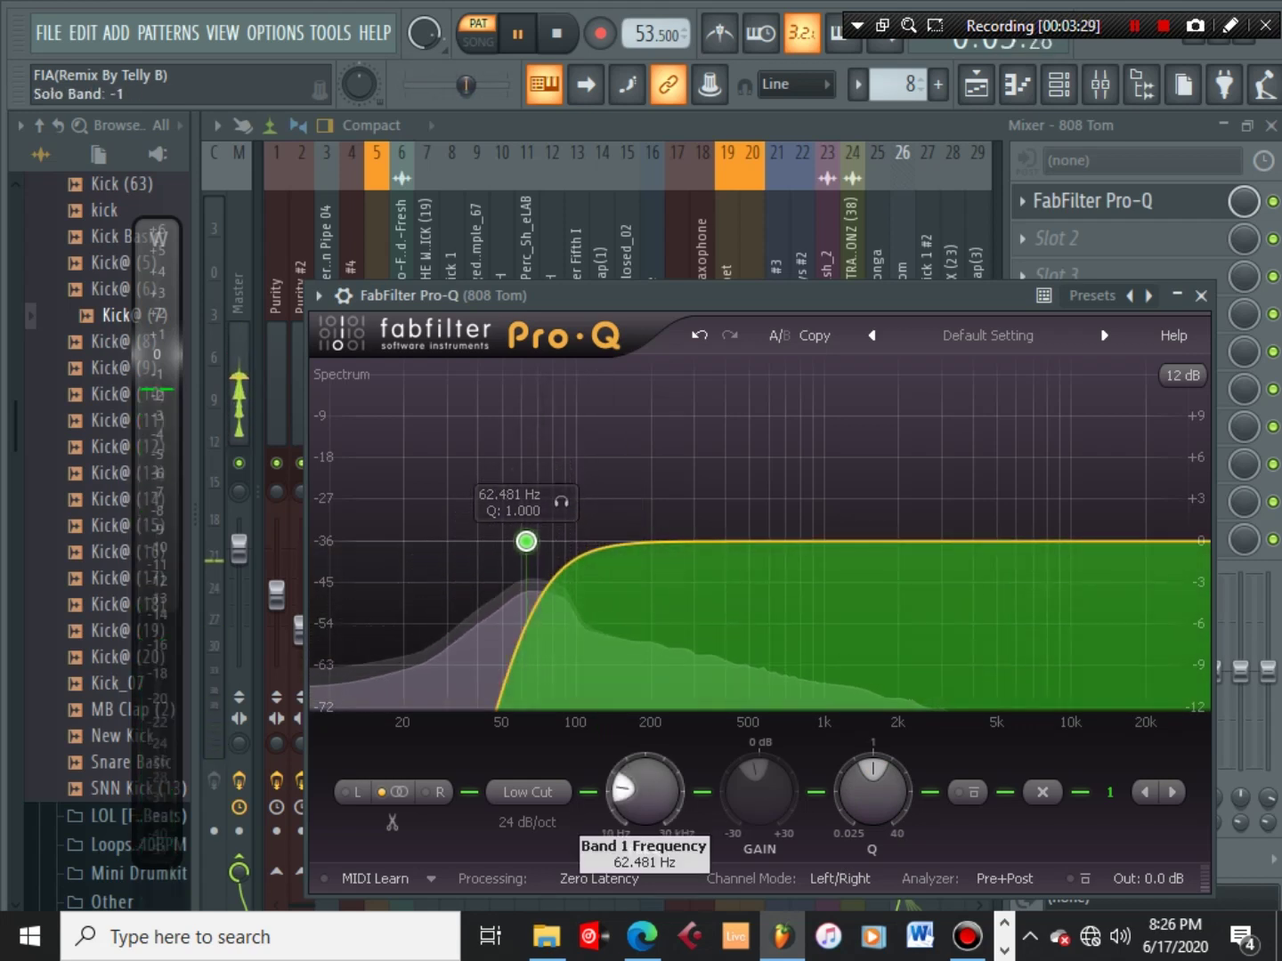
{"action": "double_click", "coordinate": [643, 788]}
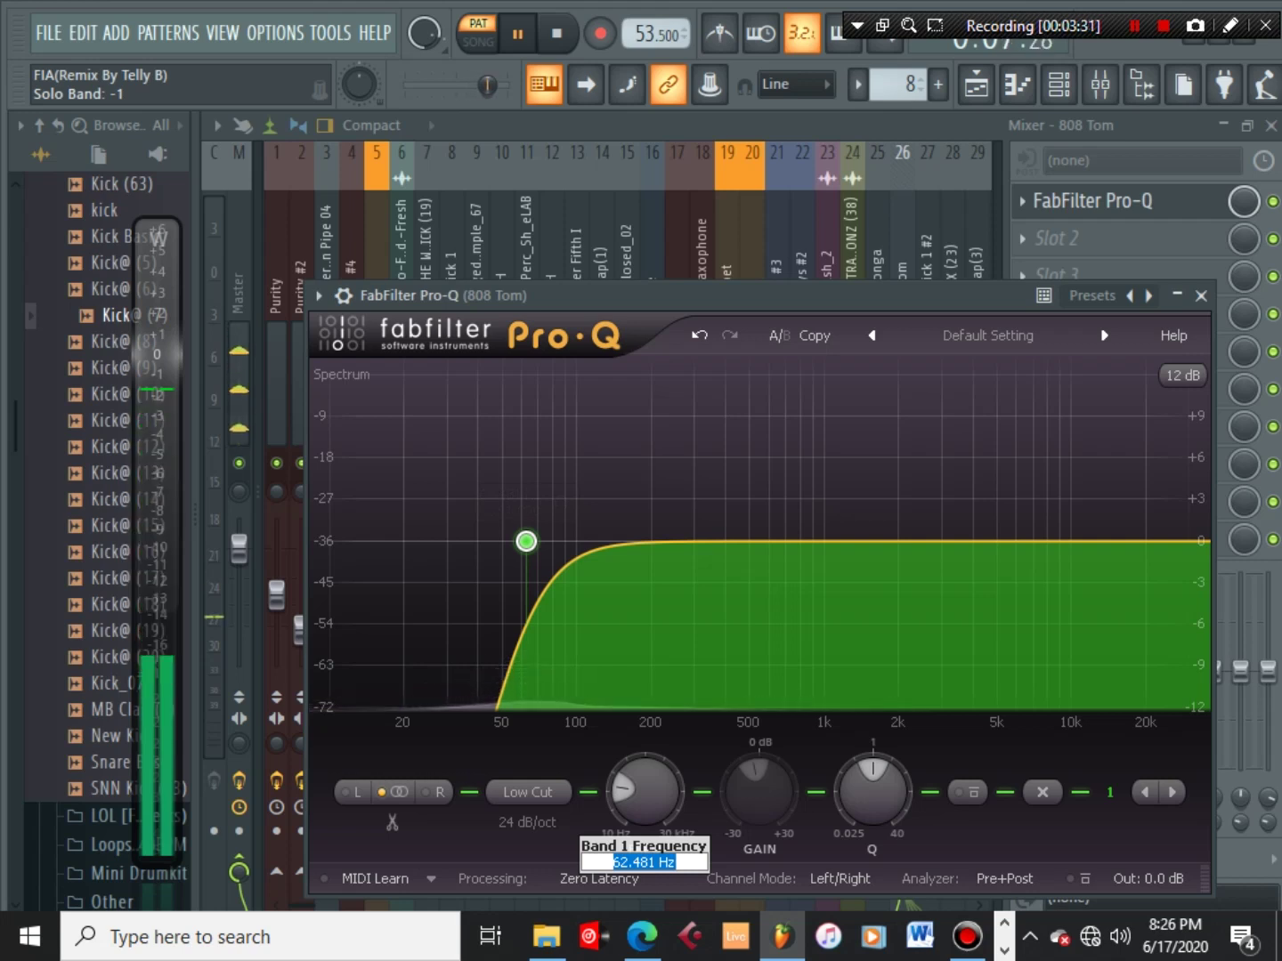
{"action": "type", "text": "6"}
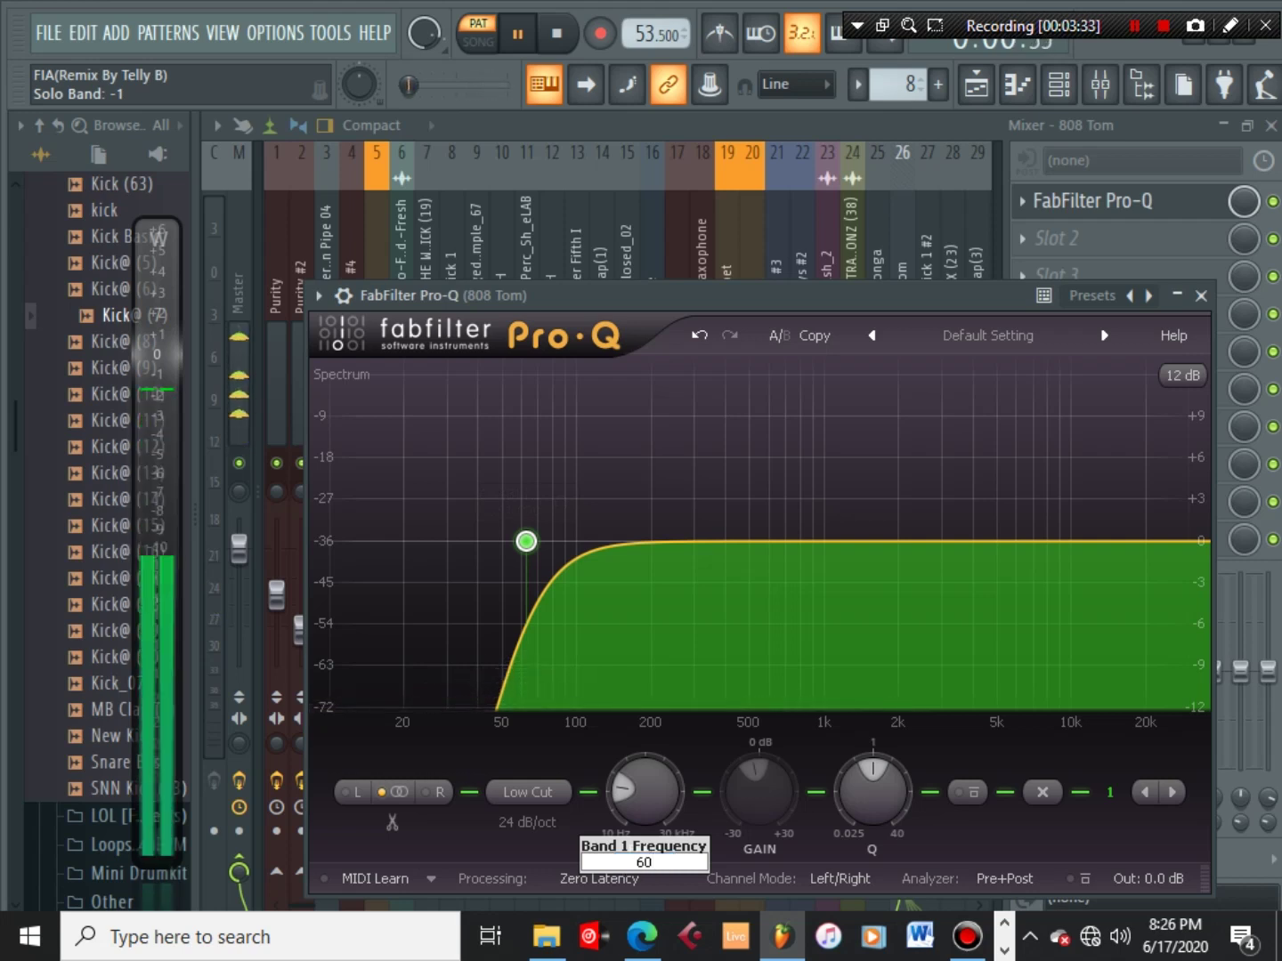
{"action": "type", "text": "0"}
{"action": "key", "text": "Return"}
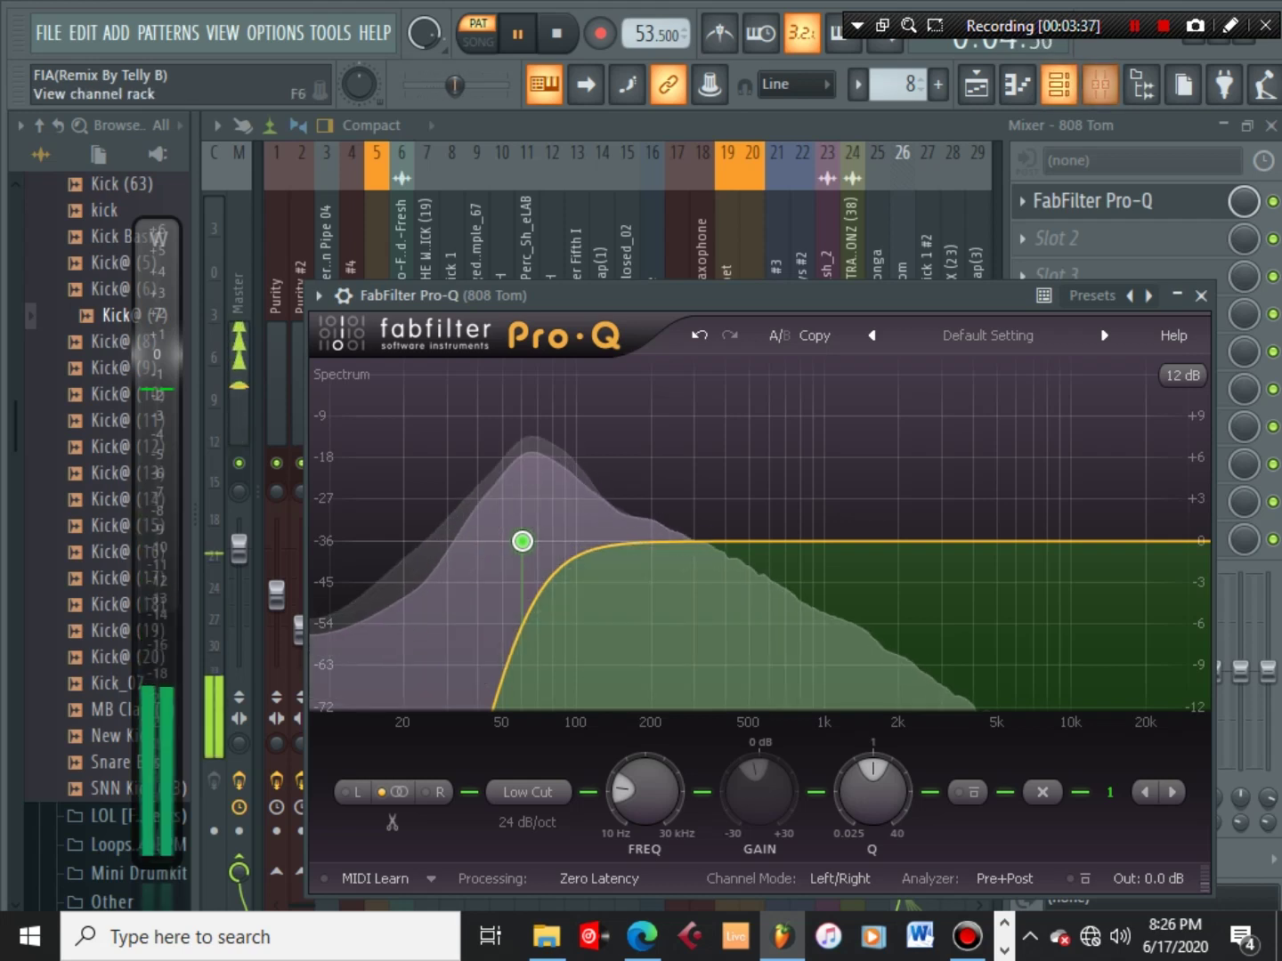
Switch to pattern 9 and bring up the eFlute notes in the piano roll
{"action": "left_click", "coordinate": [1058, 85]}
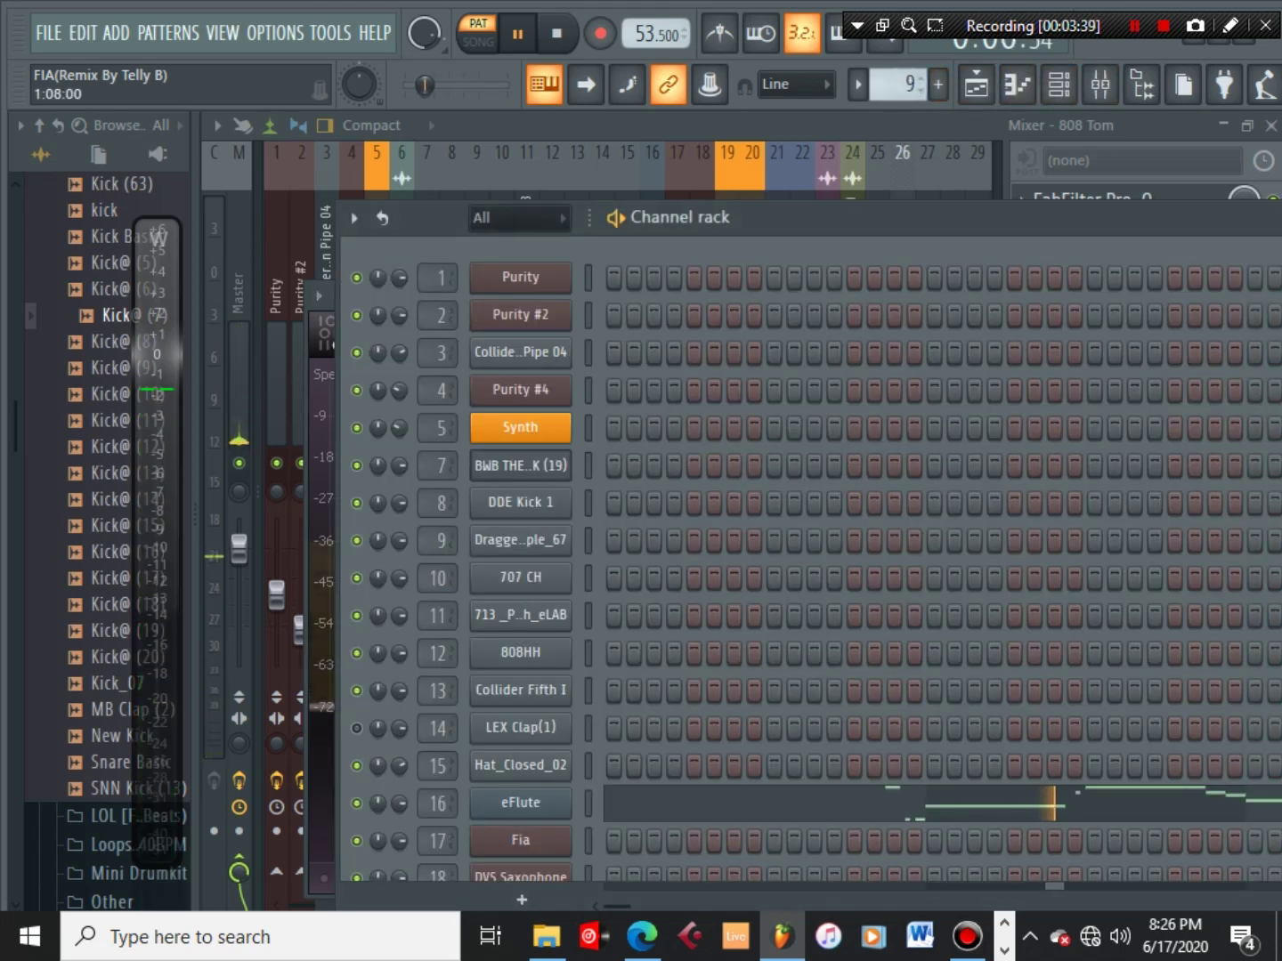
{"action": "left_click", "coordinate": [660, 803]}
{"action": "scroll", "coordinate": [755, 499], "scroll_direction": "down", "scroll_amount": 6}
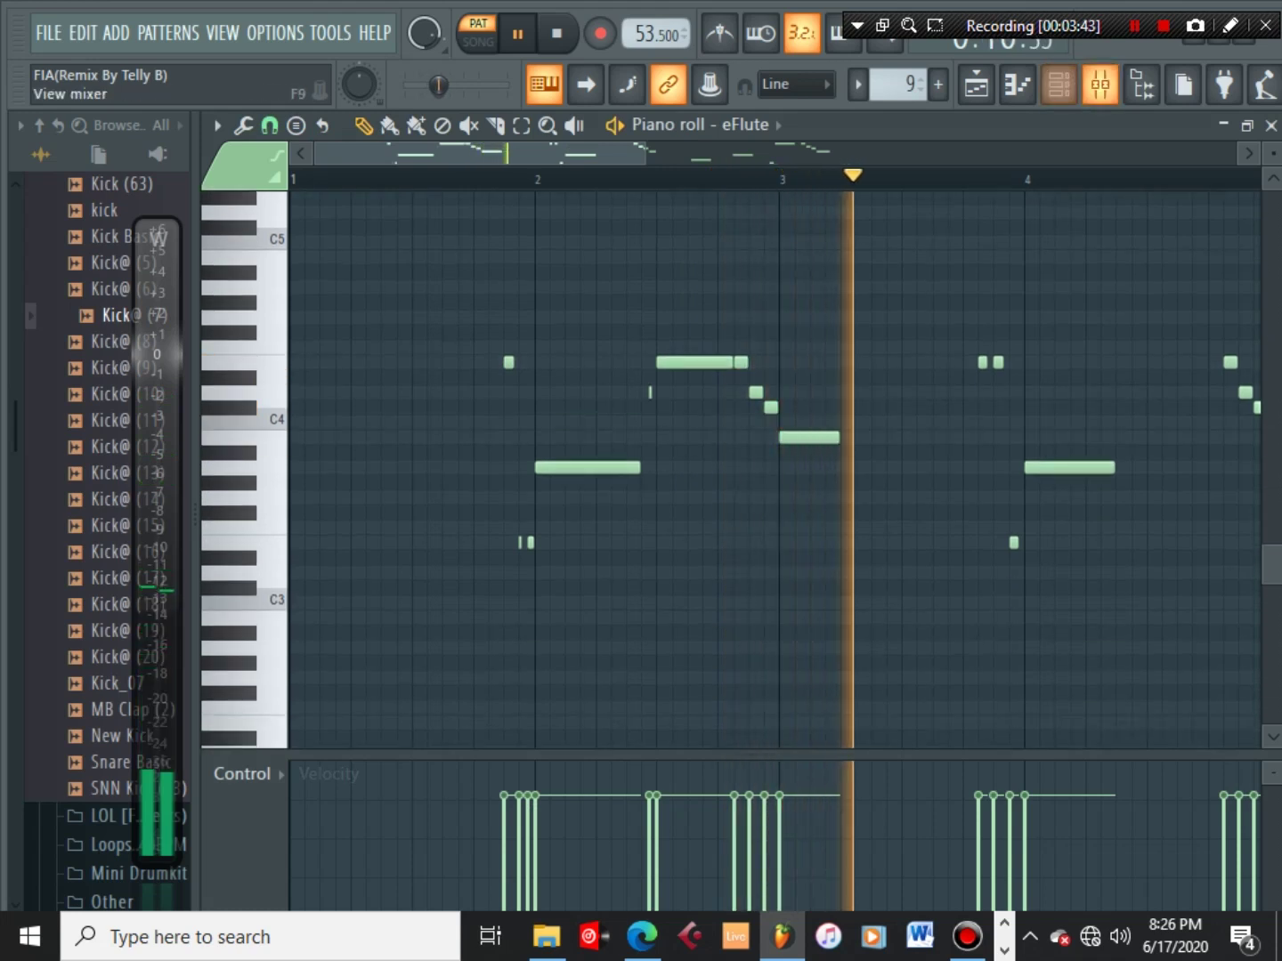
Select the eFlute mixer track and lower its volume to 74% (-6.3 dB)
{"action": "left_click", "coordinate": [1100, 85]}
{"action": "scroll", "coordinate": [902, 267], "scroll_direction": "right", "scroll_amount": 3}
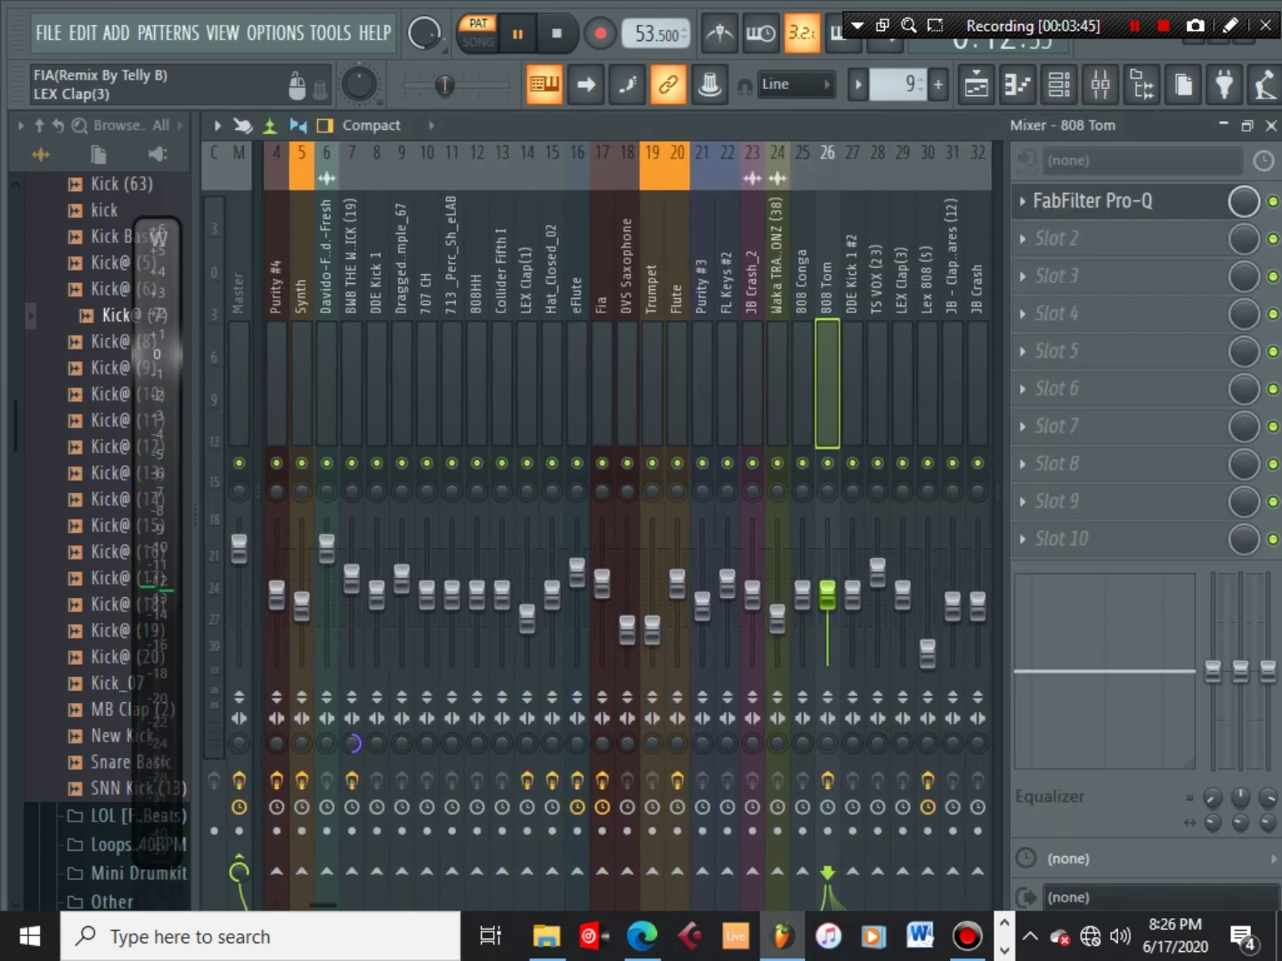
{"action": "left_click", "coordinate": [577, 383]}
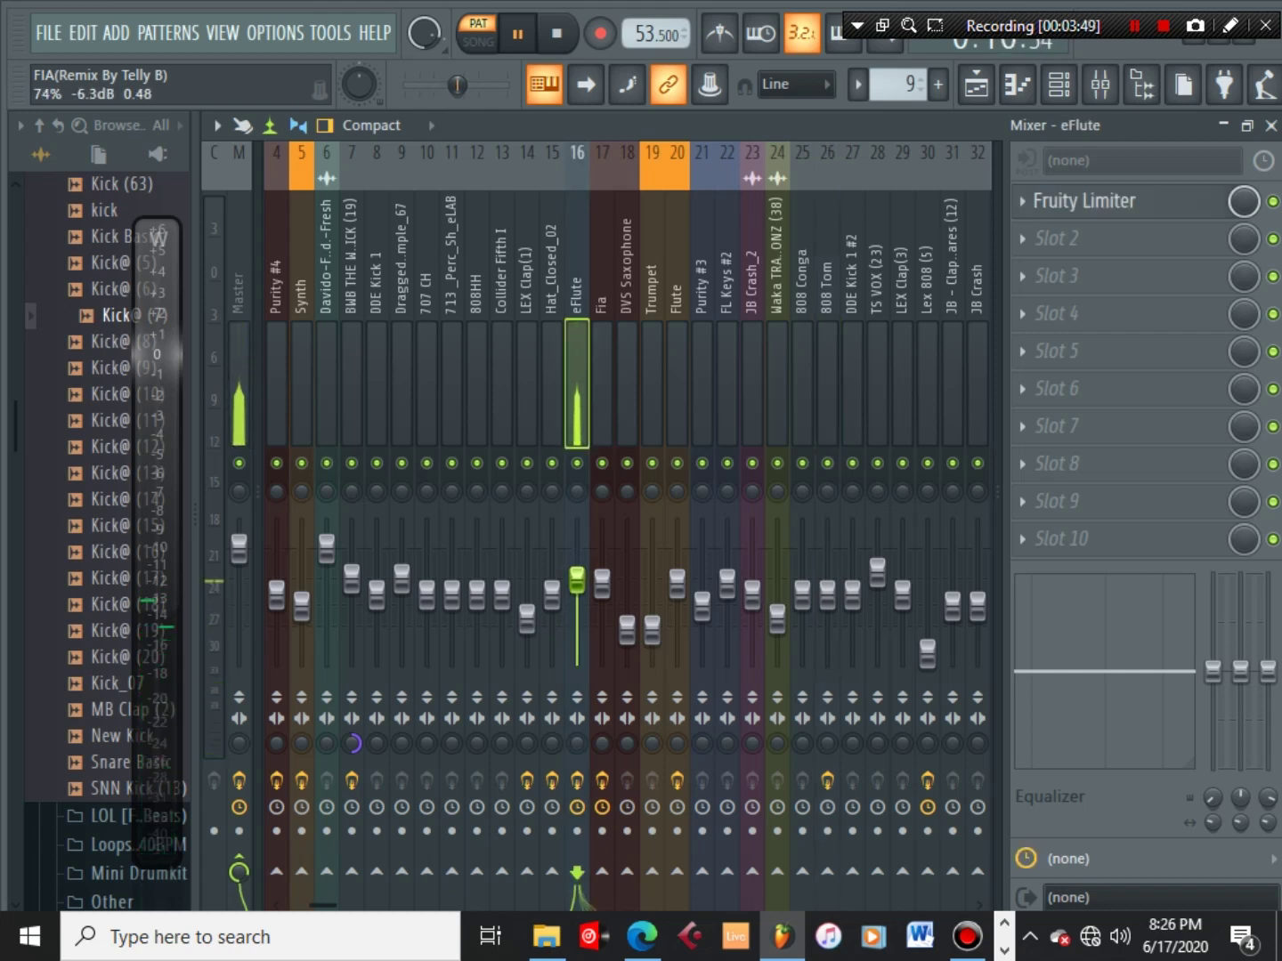
Check pattern 9 in the playlist, then view its full run of eFlute notes in the piano roll
{"action": "left_click", "coordinate": [976, 85]}
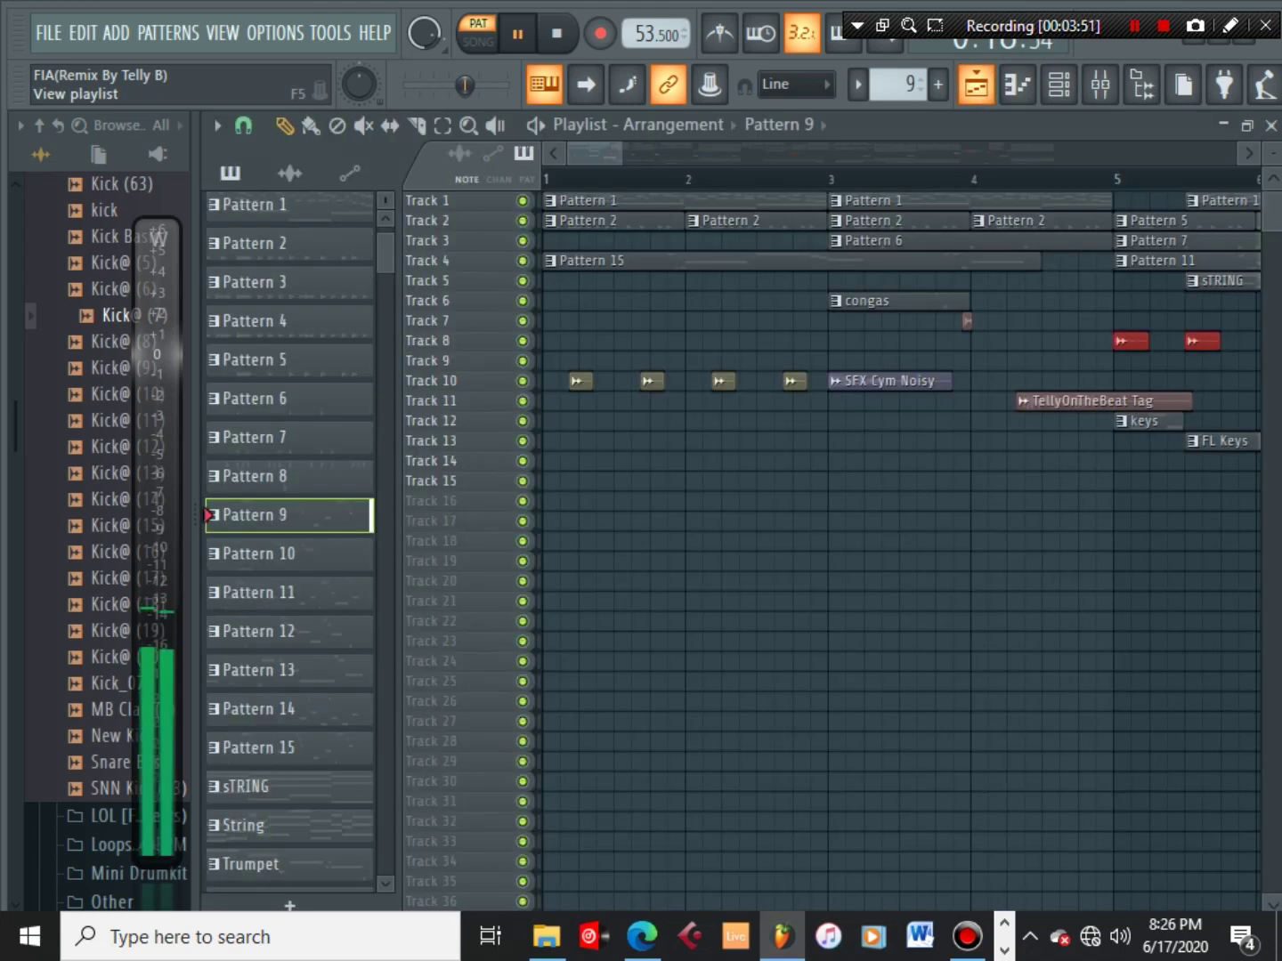
{"action": "left_click", "coordinate": [1058, 84]}
{"action": "left_click", "coordinate": [1017, 85]}
{"action": "scroll", "coordinate": [591, 401], "scroll_direction": "down", "scroll_amount": 1}
{"action": "scroll", "coordinate": [732, 180], "scroll_direction": "down", "scroll_amount": 1}
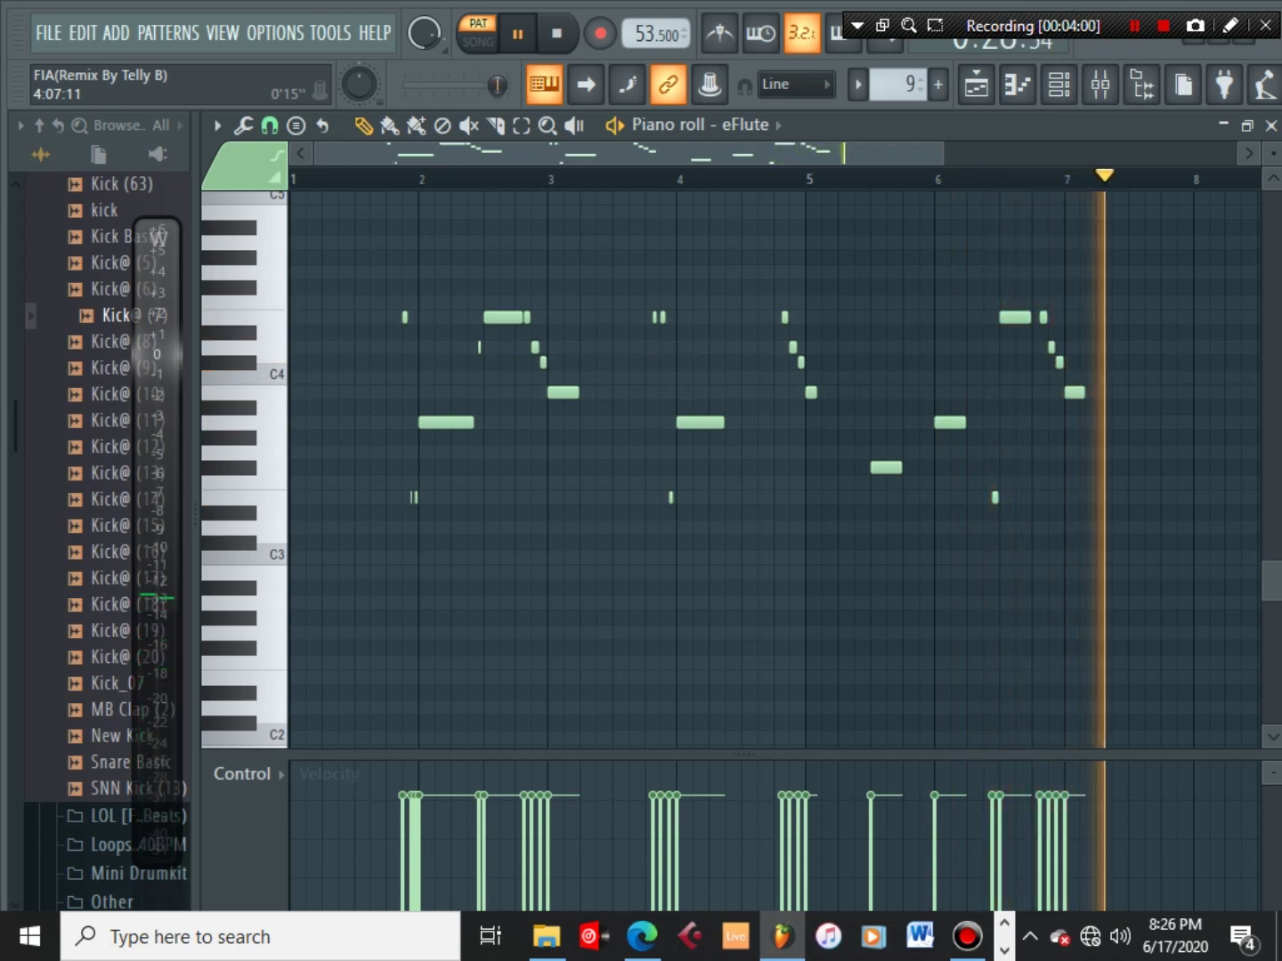
View the eFlute notes of pattern 10, then switch to pattern 11 and play its notes from the start
{"action": "left_click", "coordinate": [921, 79]}
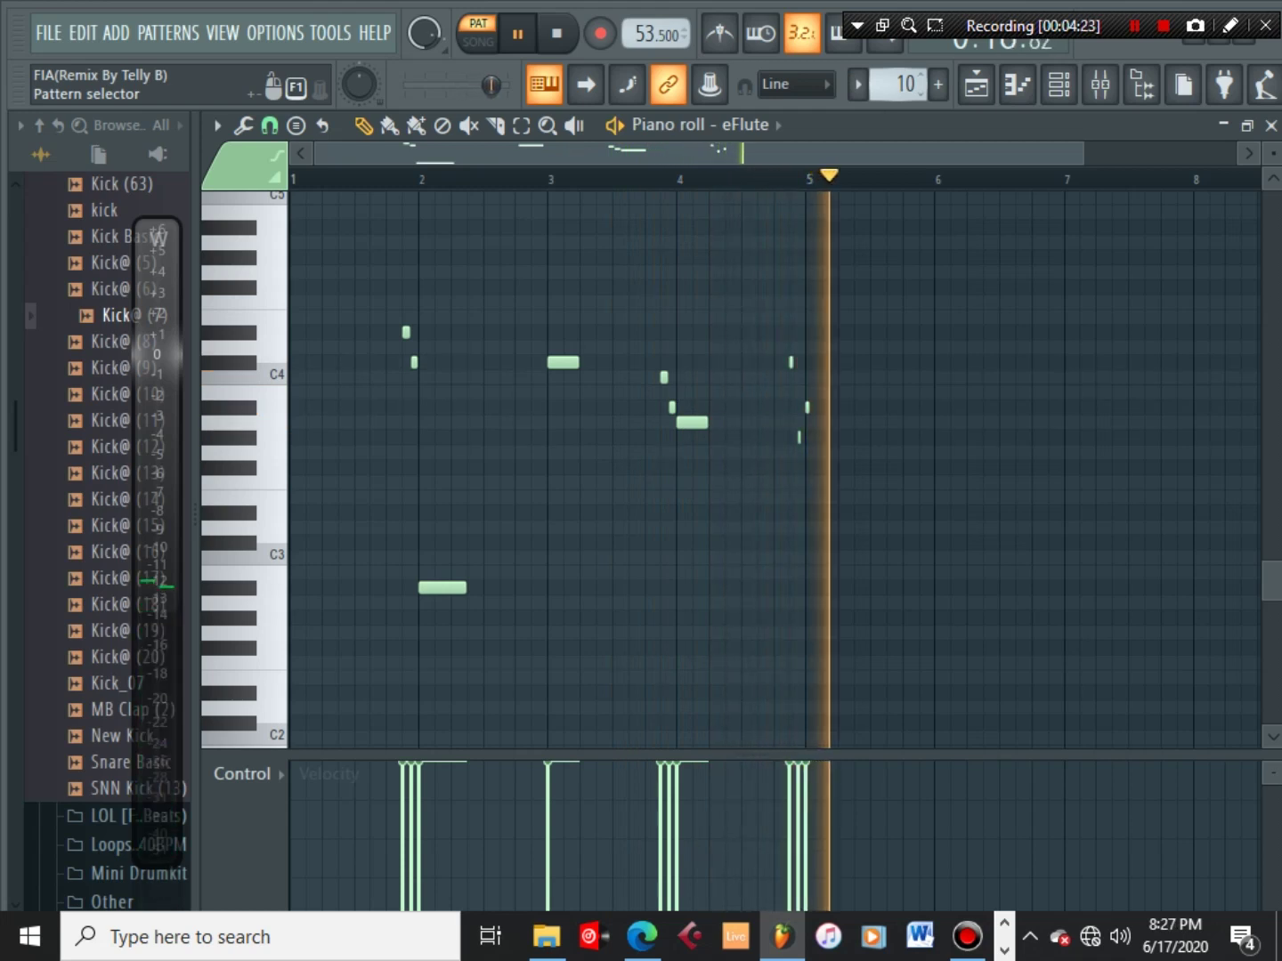
{"action": "key", "text": "KP_Add"}
{"action": "key", "text": "space"}
{"action": "key", "text": "space"}
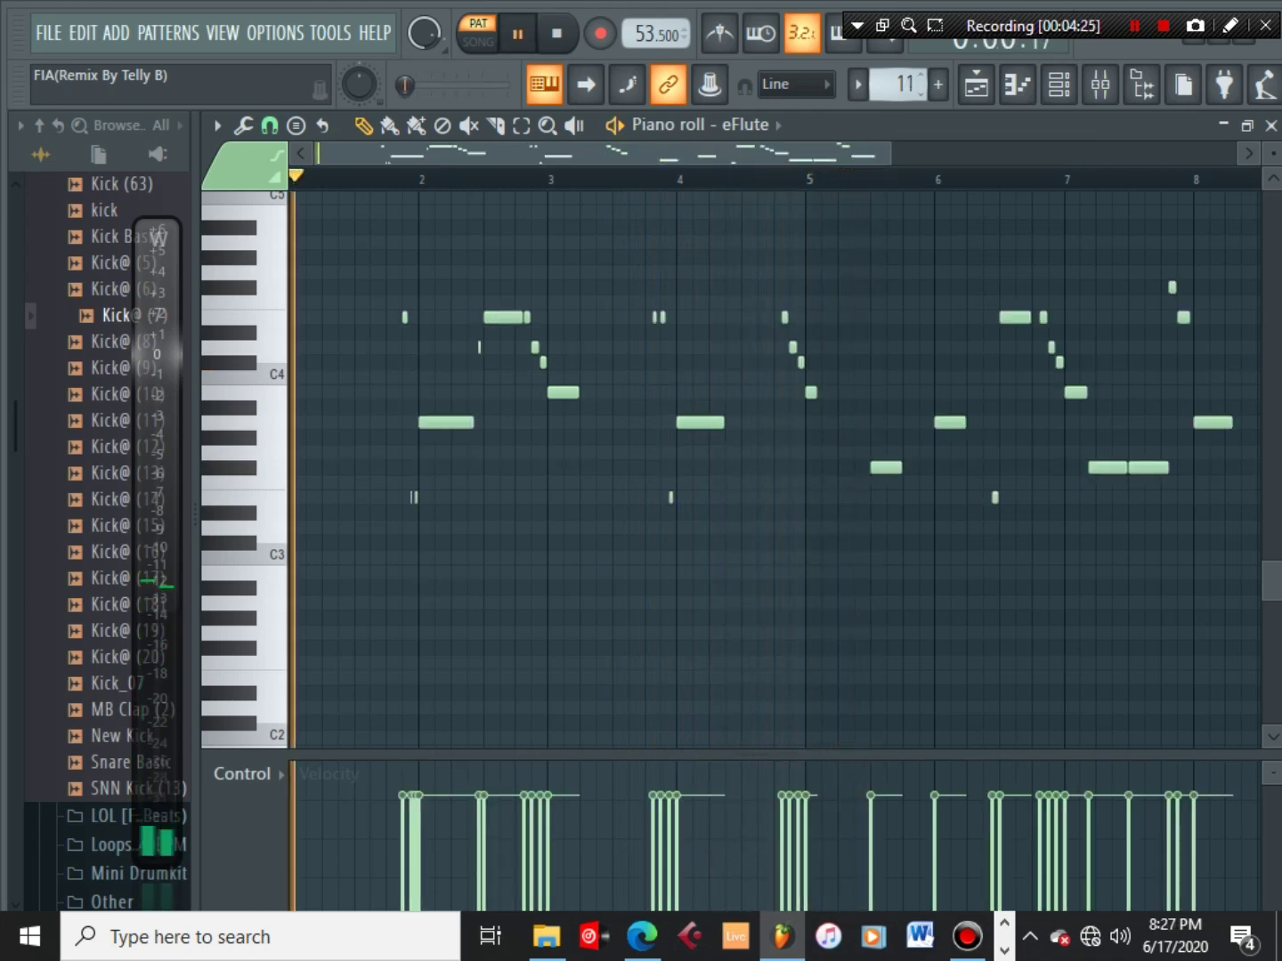
{"action": "scroll", "coordinate": [637, 179], "scroll_direction": "down", "scroll_amount": 2}
{"action": "scroll", "coordinate": [637, 178], "scroll_direction": "down", "scroll_amount": 1}
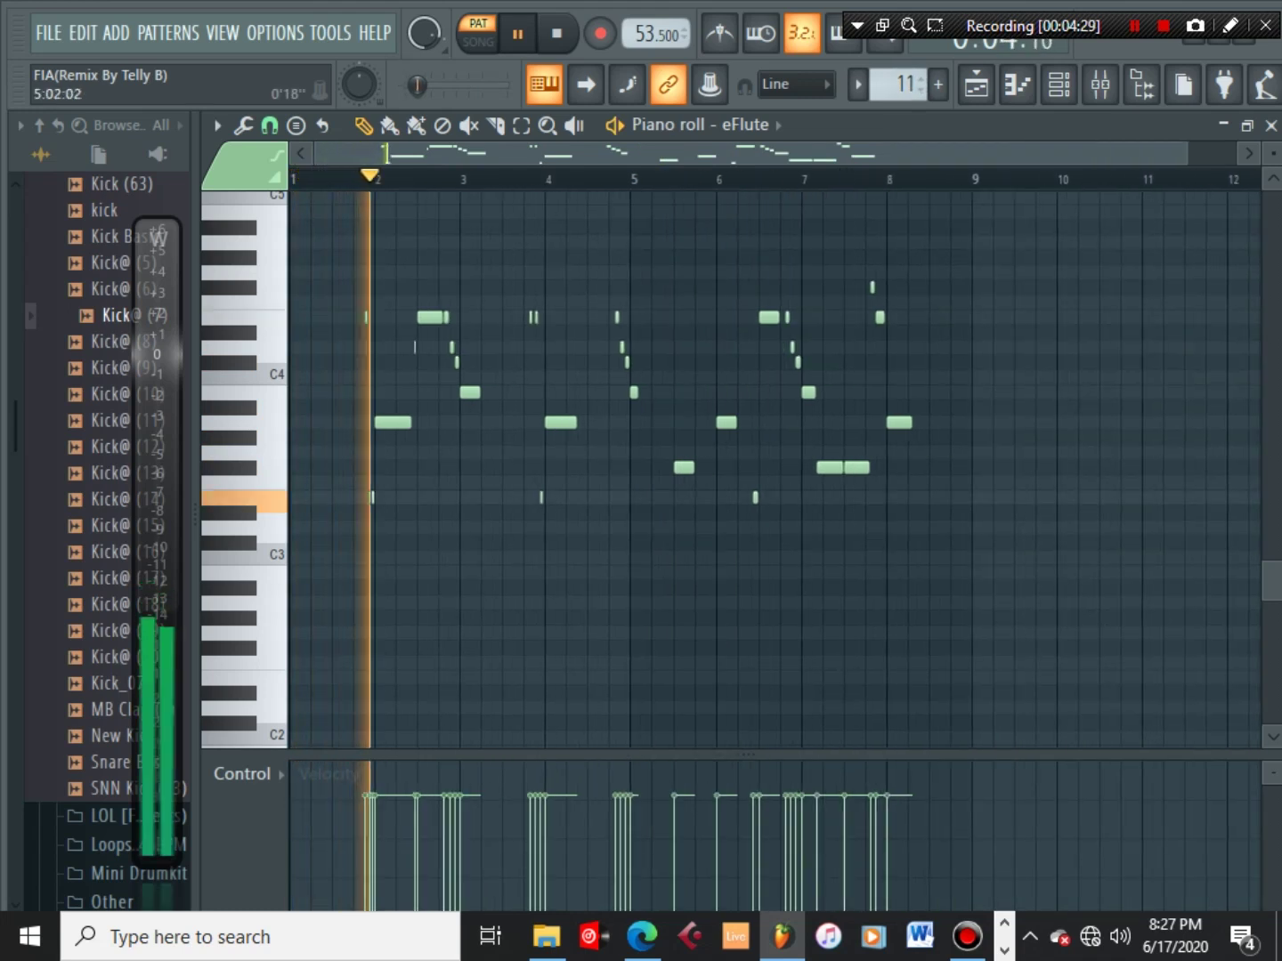
{"action": "scroll", "coordinate": [774, 469], "scroll_direction": "up", "scroll_amount": 2}
{"action": "scroll", "coordinate": [371, 206], "scroll_direction": "down", "scroll_amount": 2}
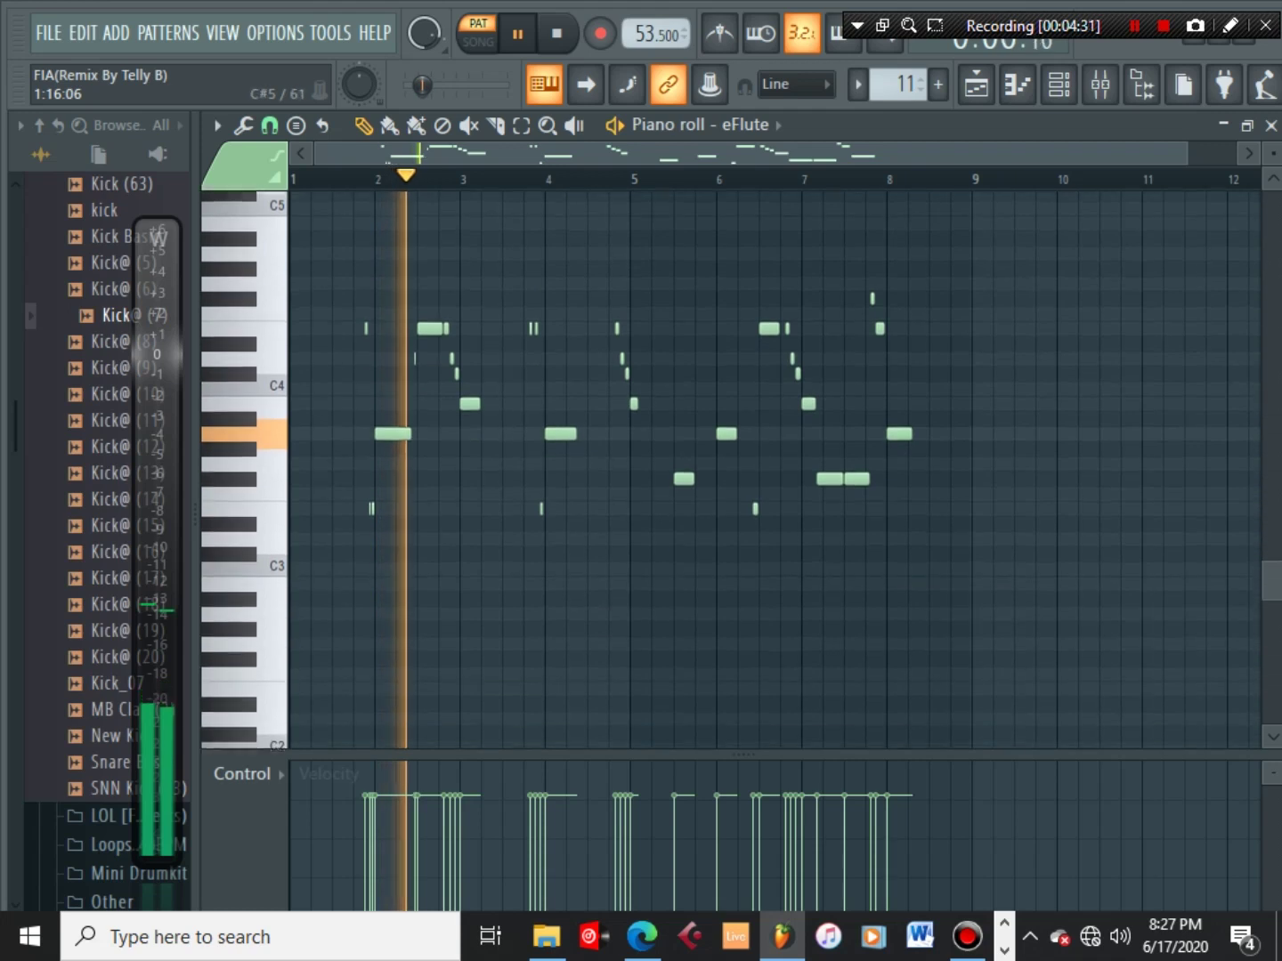
{"action": "scroll", "coordinate": [352, 178], "scroll_direction": "up", "scroll_amount": 3}
Show the Fruity DX10 settings of the eFlute channel in full view and close them
{"action": "left_click", "coordinate": [1058, 84]}
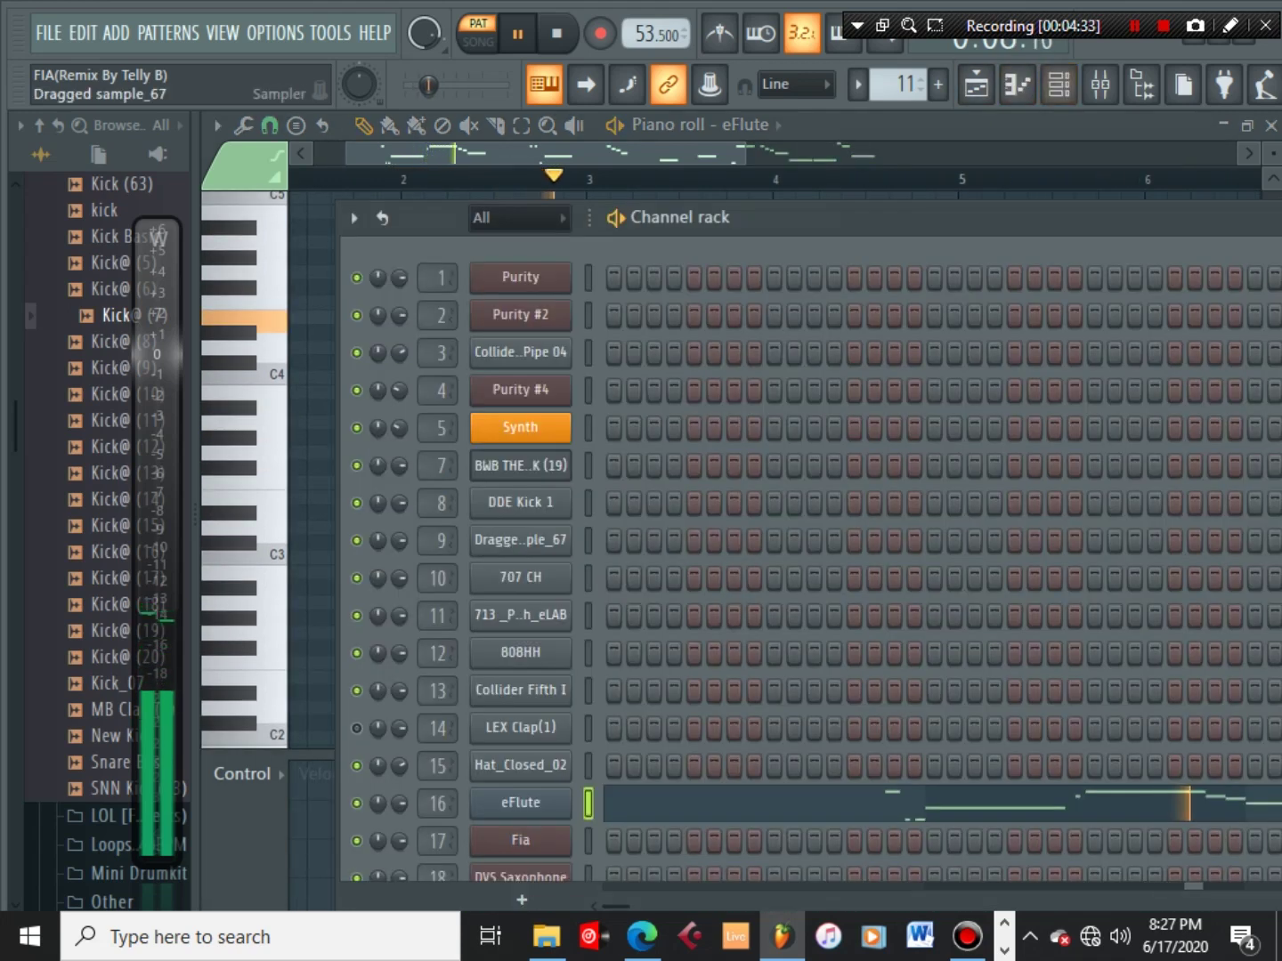
{"action": "left_click", "coordinate": [520, 802]}
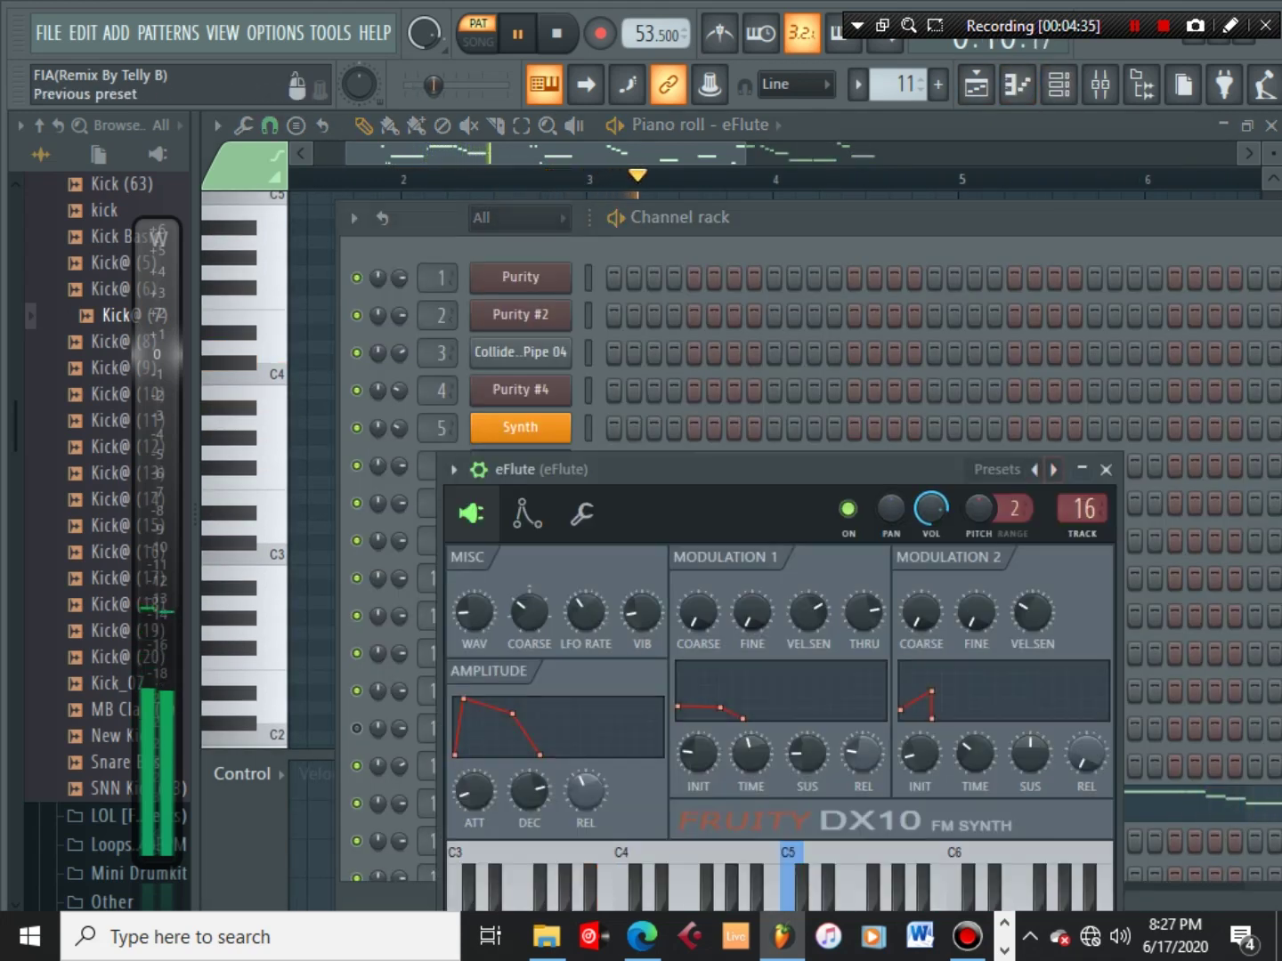
{"action": "left_click_drag", "start_coordinate": [659, 469], "coordinate": [668, 281]}
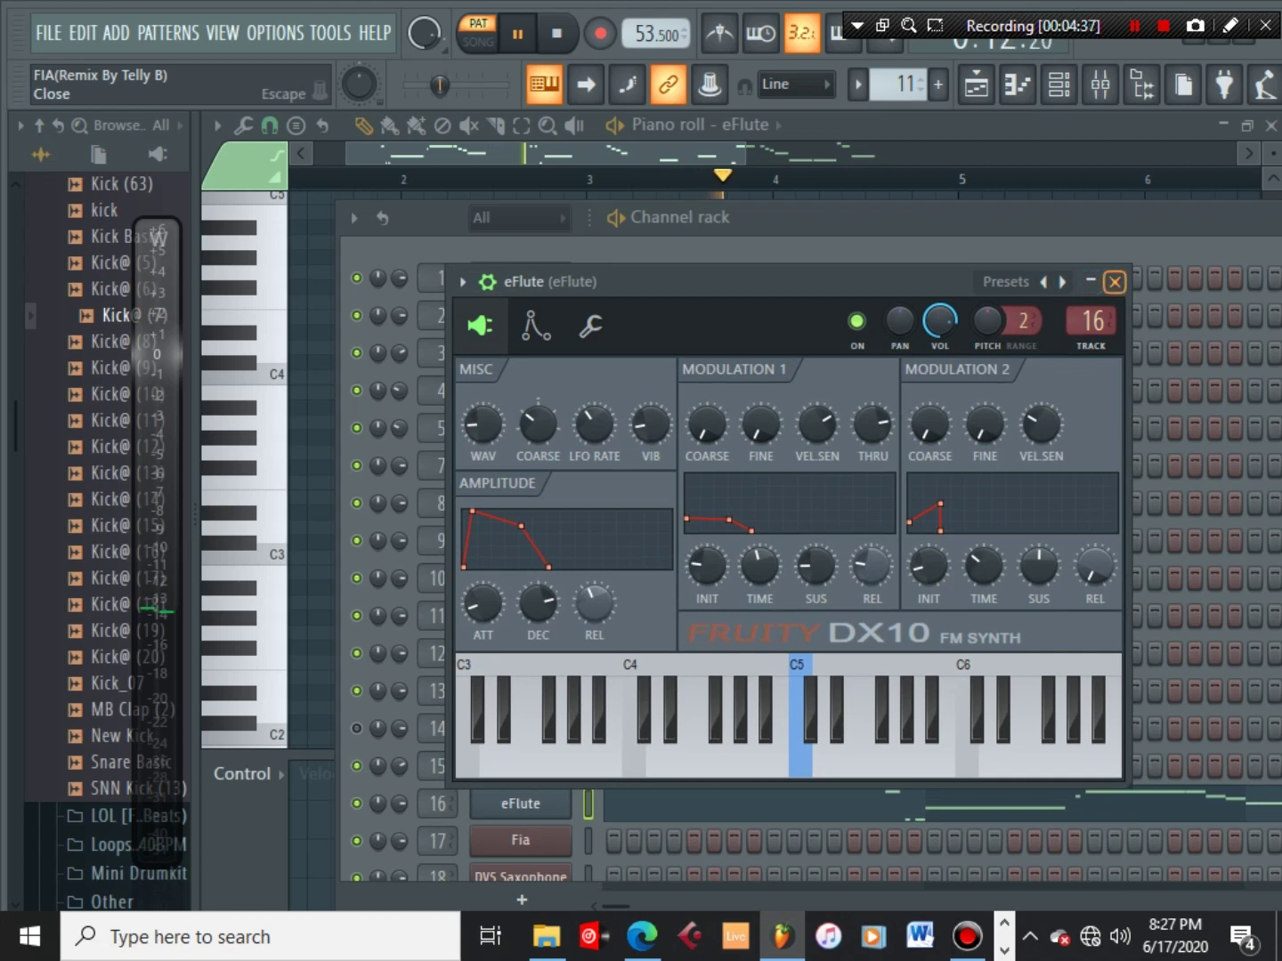
{"action": "left_click", "coordinate": [1114, 283]}
Check pattern 11 in the playlist and follow its eFlute notes through to the end in the piano roll
{"action": "left_click", "coordinate": [977, 84]}
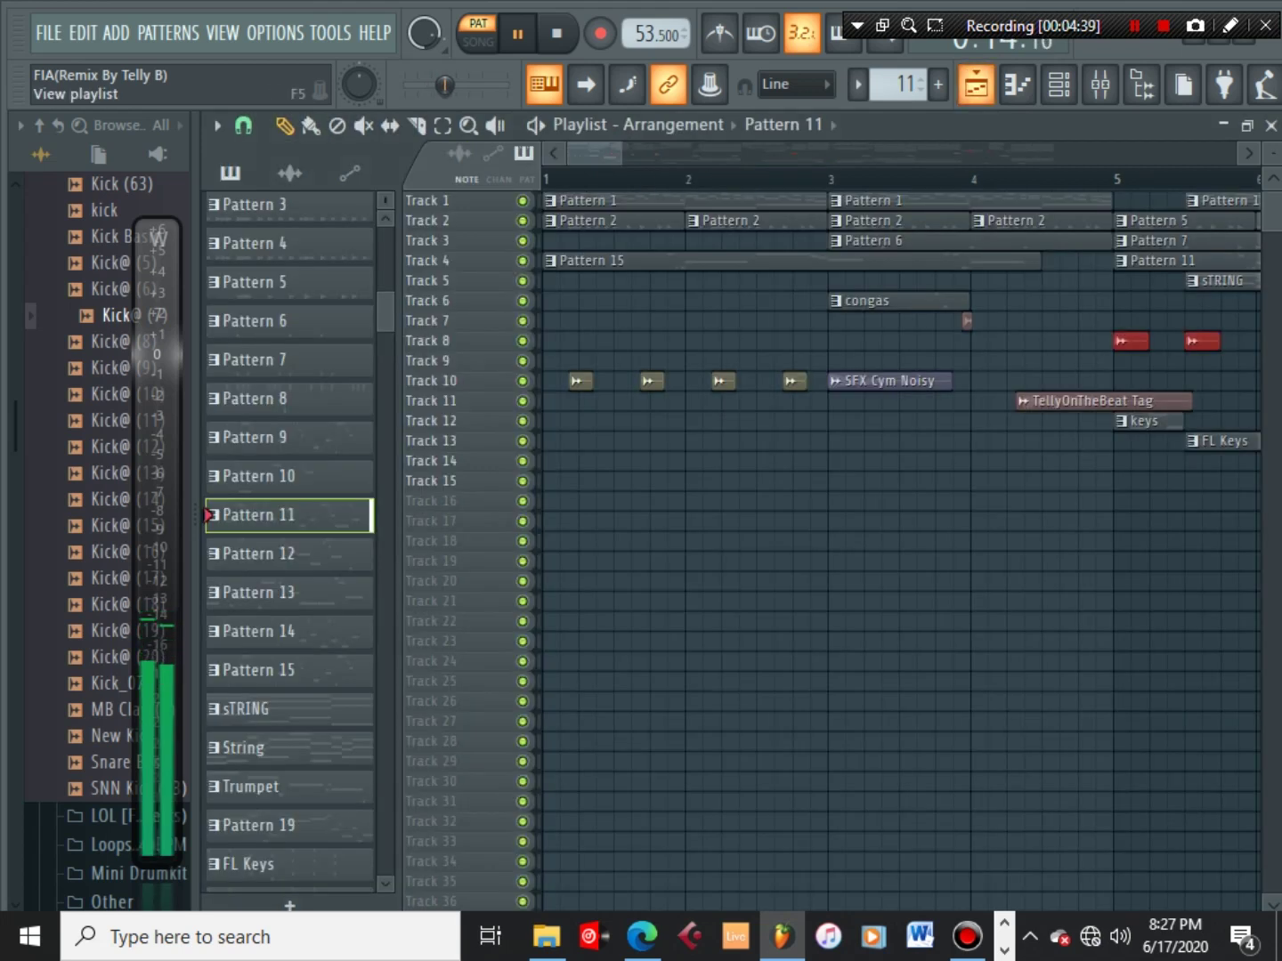
{"action": "left_click", "coordinate": [1017, 83]}
{"action": "scroll", "coordinate": [852, 179], "scroll_direction": "down", "scroll_amount": 2}
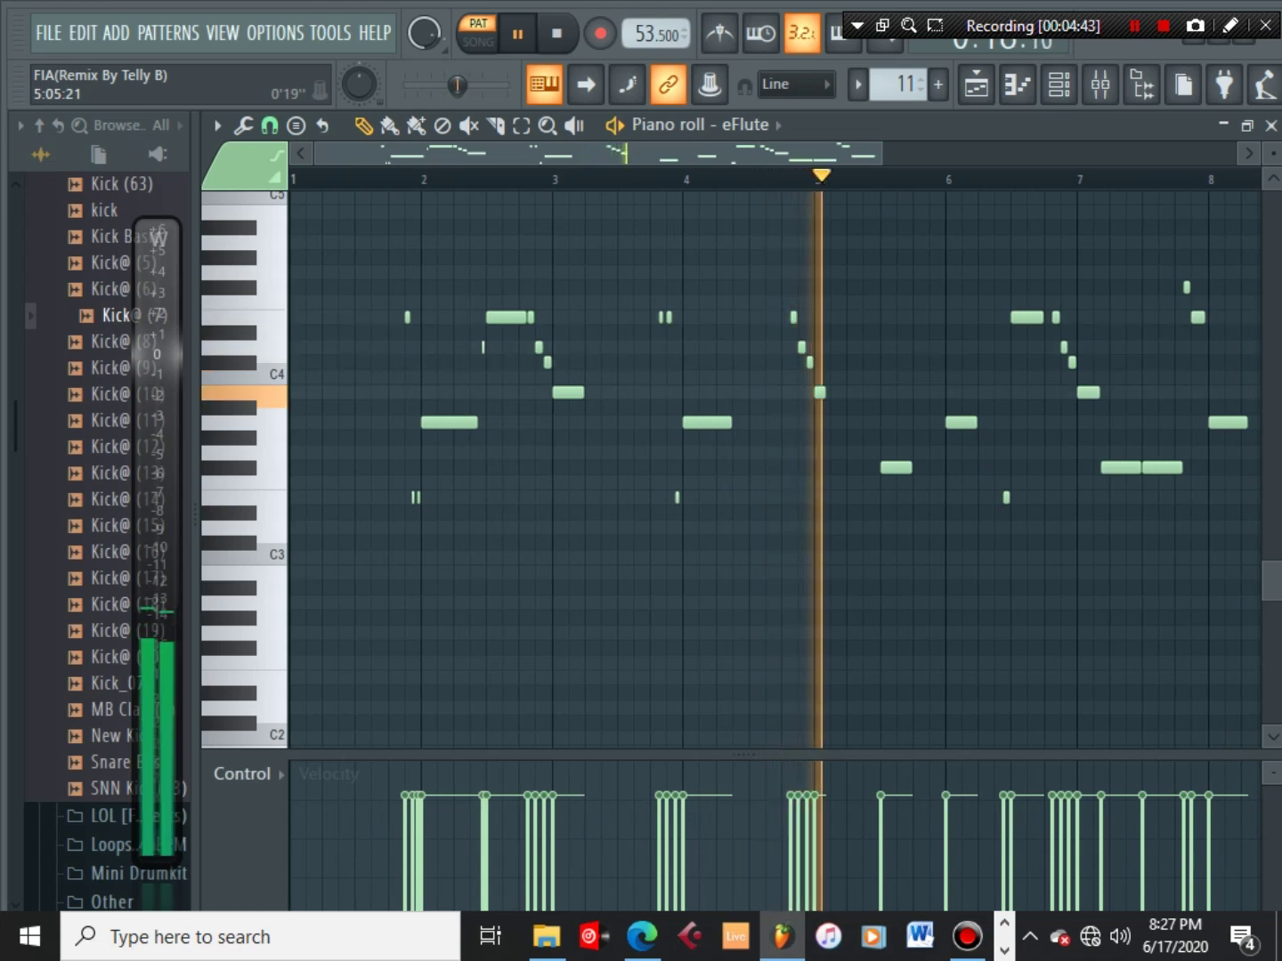
{"action": "scroll", "coordinate": [853, 179], "scroll_direction": "down", "scroll_amount": 1}
{"action": "scroll", "coordinate": [853, 179], "scroll_direction": "up", "scroll_amount": 1}
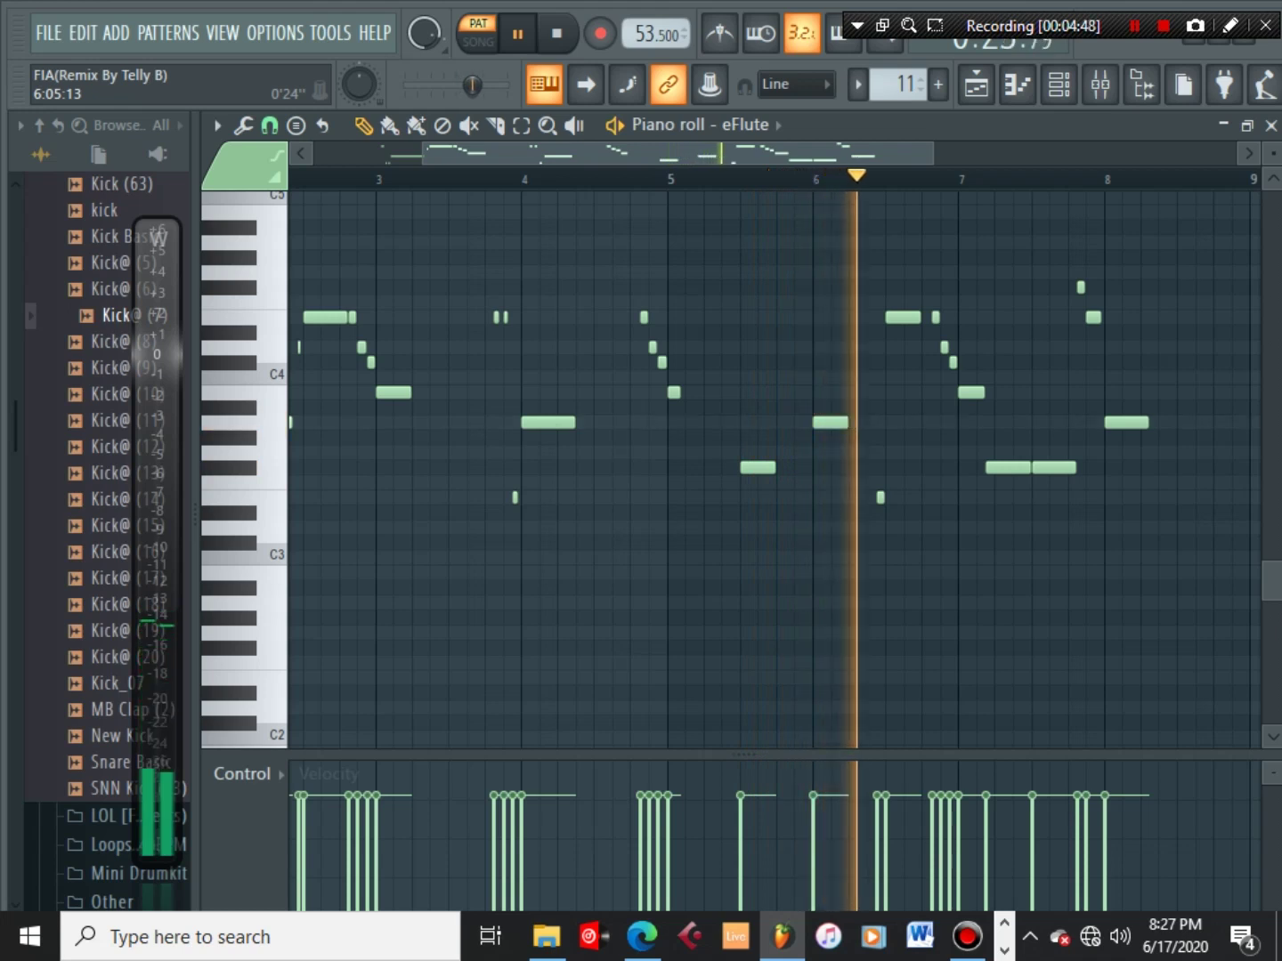
{"action": "scroll", "coordinate": [853, 179], "scroll_direction": "down", "scroll_amount": 1}
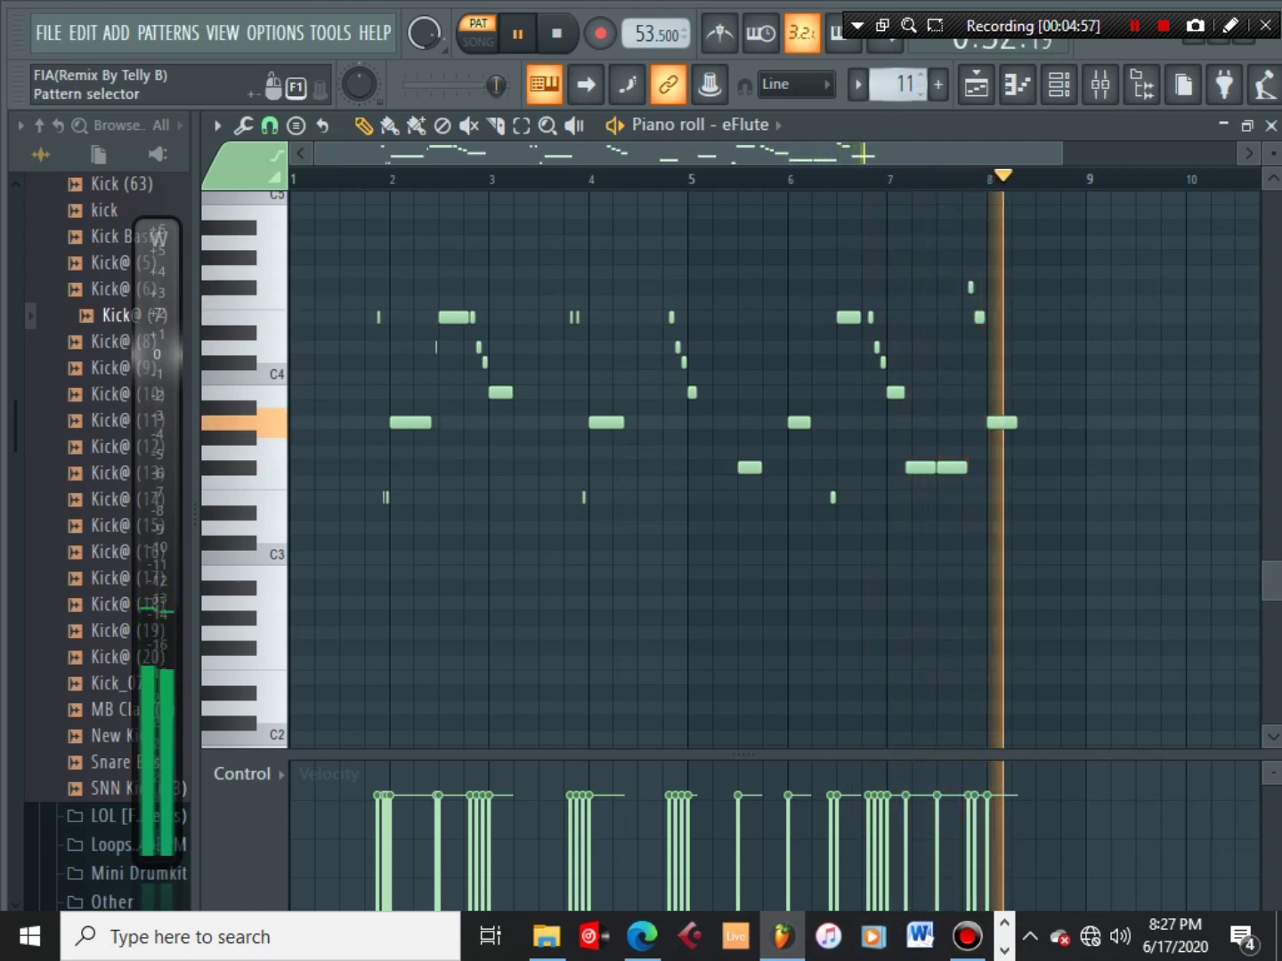
Switch to pattern 12 and play its eFlute notes from the start, viewed more closely
{"action": "scroll", "coordinate": [905, 85], "scroll_direction": "up", "scroll_amount": 1}
{"action": "key", "text": "space"}
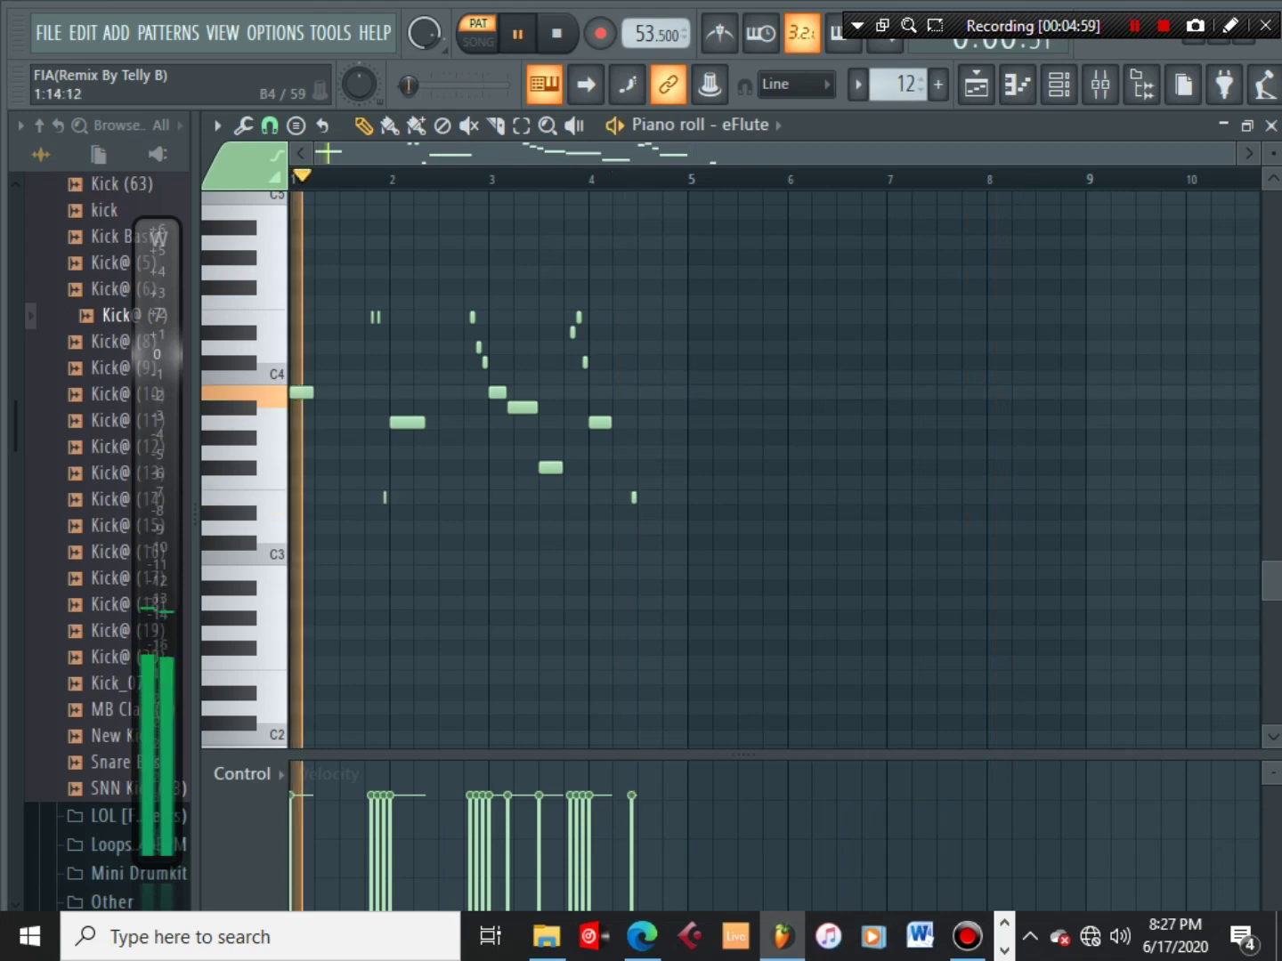
{"action": "scroll", "coordinate": [329, 179], "scroll_direction": "up", "scroll_amount": 2}
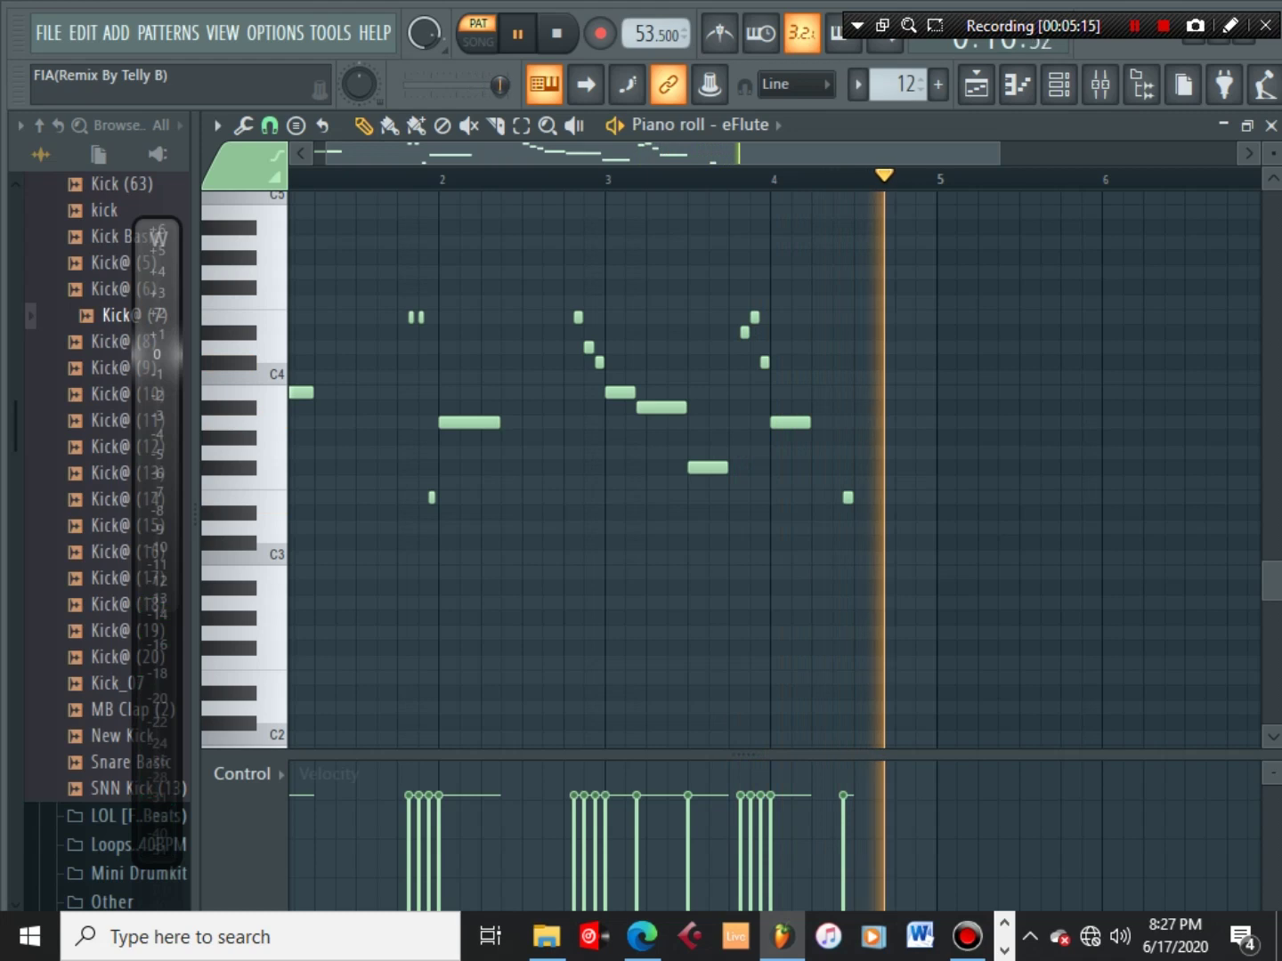
Step through patterns 13, 14 and 15 to review their eFlute notes in the piano roll
{"action": "left_click", "coordinate": [921, 80]}
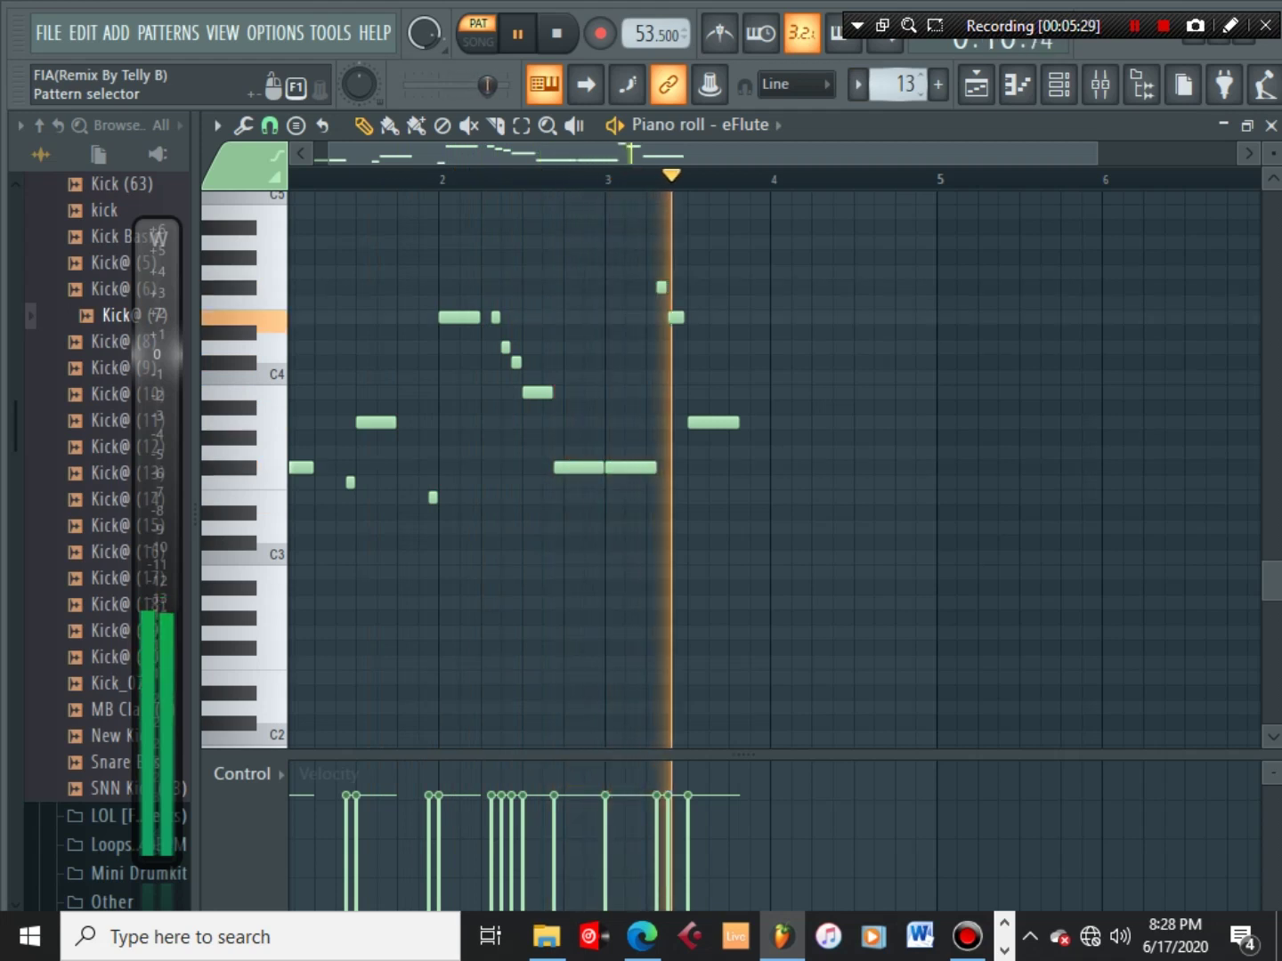
{"action": "key", "text": "plus"}
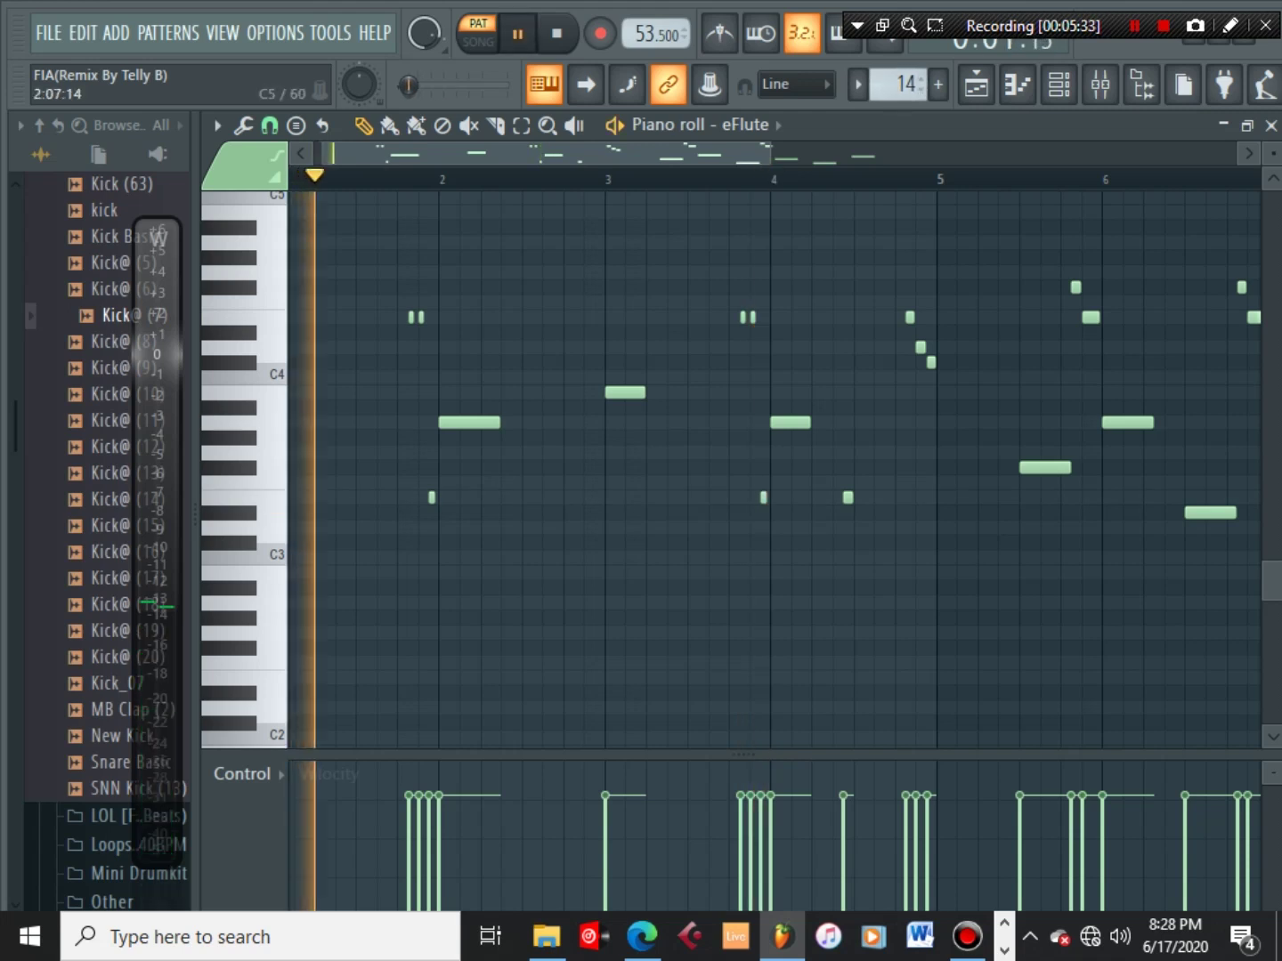
{"action": "scroll", "coordinate": [519, 179], "scroll_direction": "down", "scroll_amount": 4}
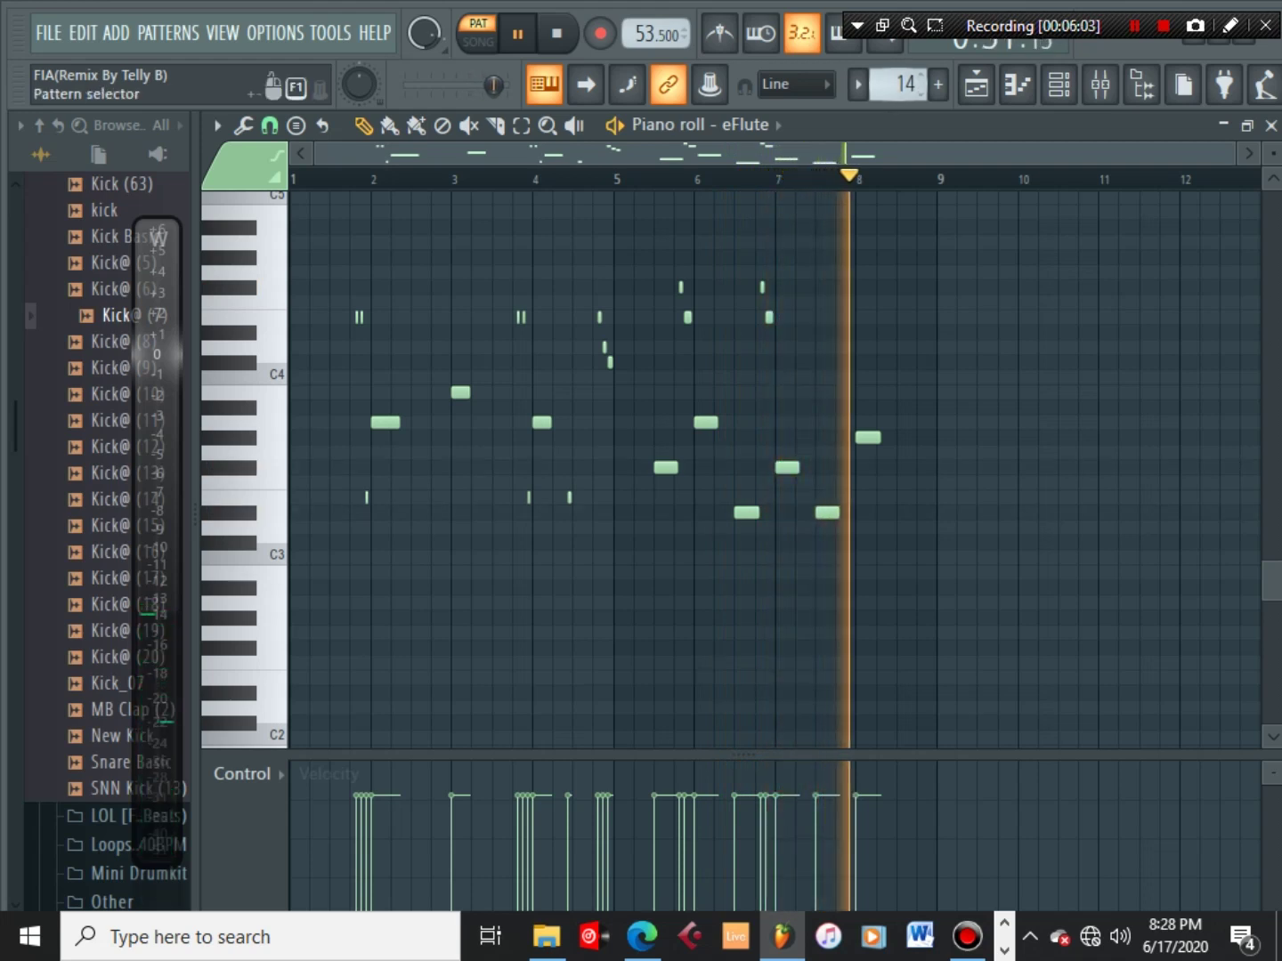
{"action": "key", "text": "KP_Add"}
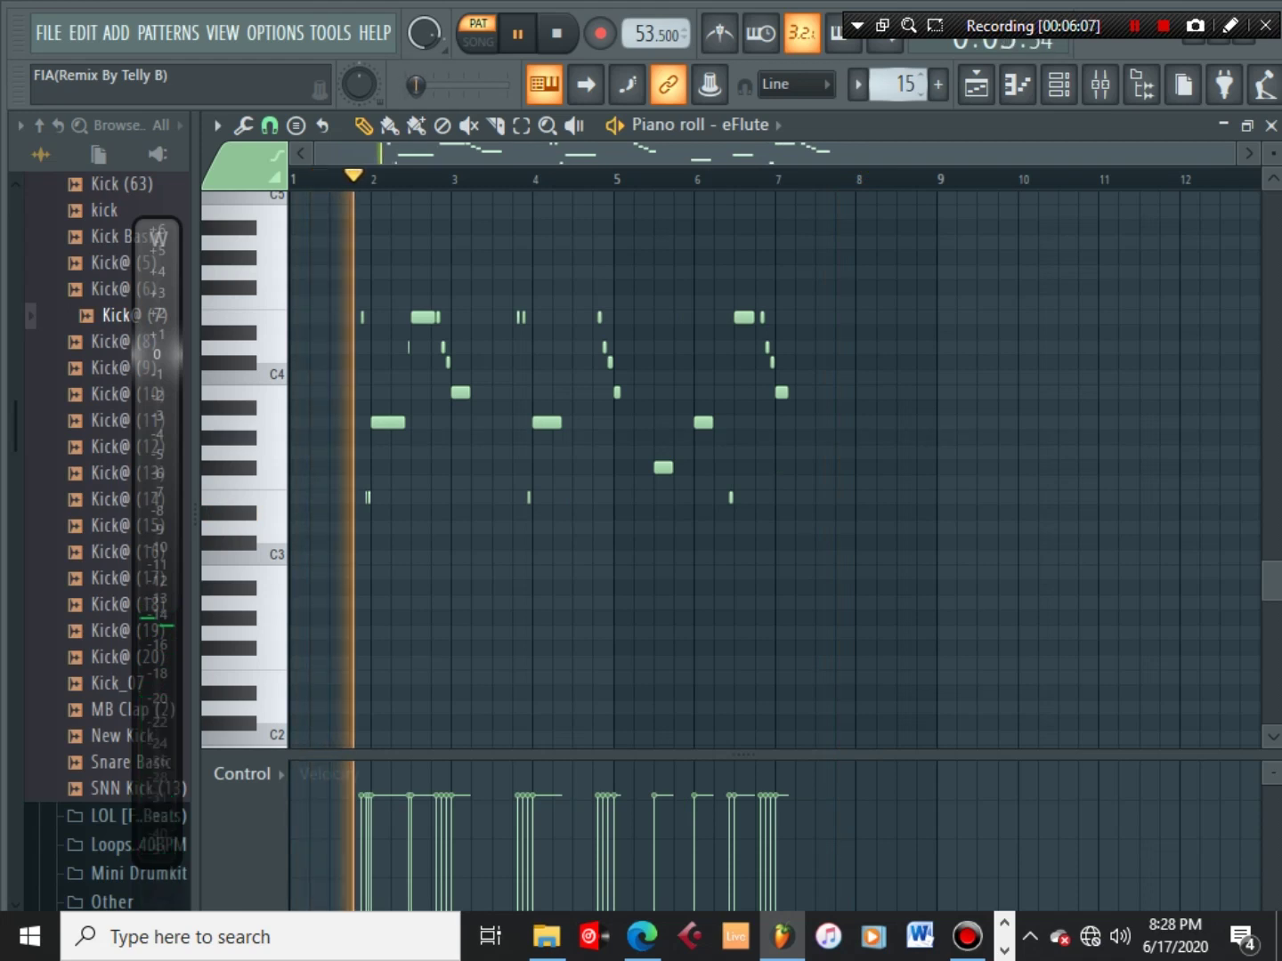
Check the eFlute channel of pattern 15 in the channel rack, find pattern 15 in the playlist, and return to its piano roll notes
{"action": "left_click", "coordinate": [1017, 84]}
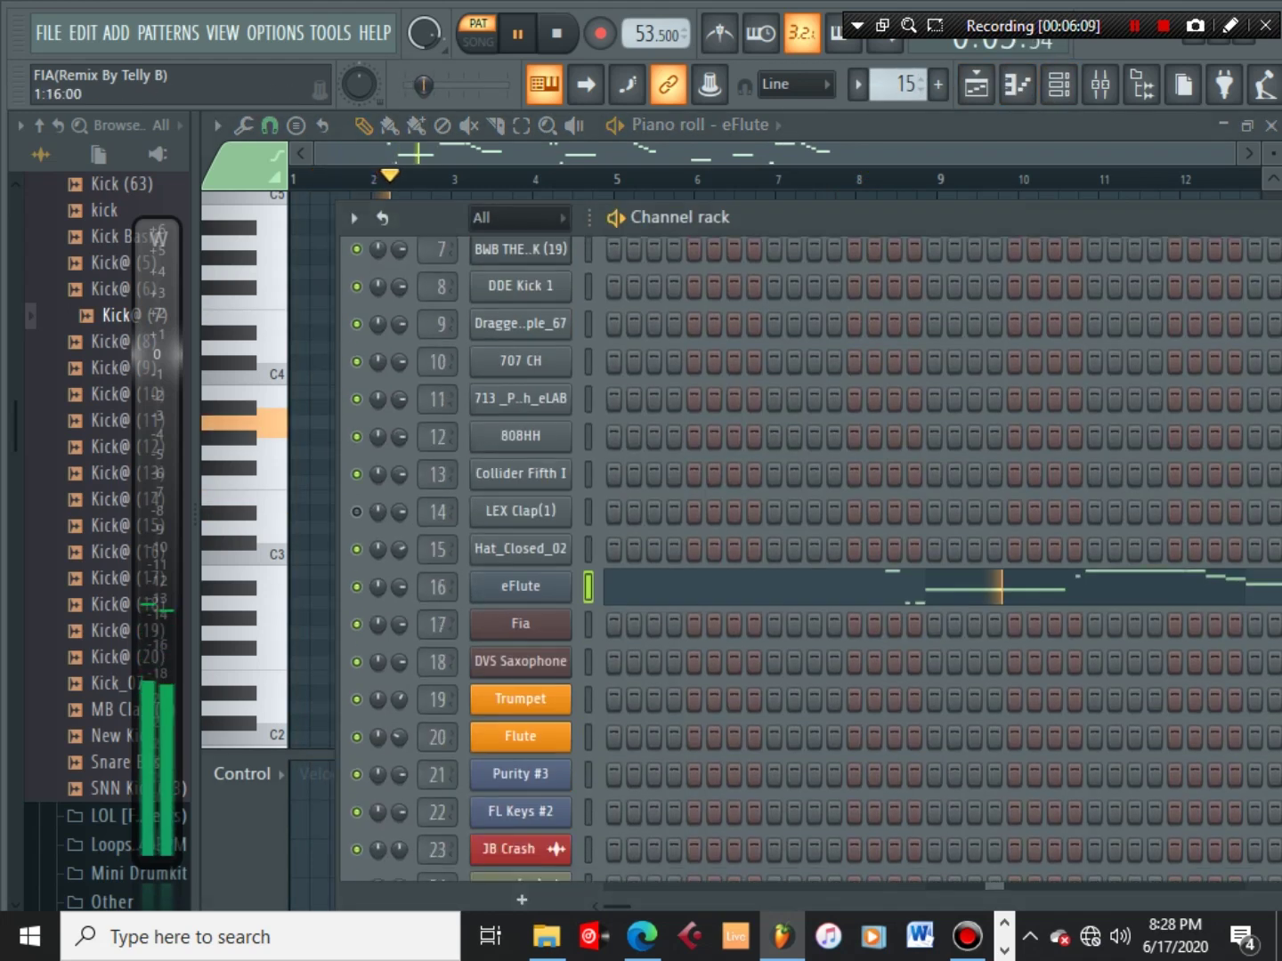
{"action": "scroll", "coordinate": [810, 552], "scroll_direction": "down", "scroll_amount": 3}
{"action": "left_click", "coordinate": [976, 84]}
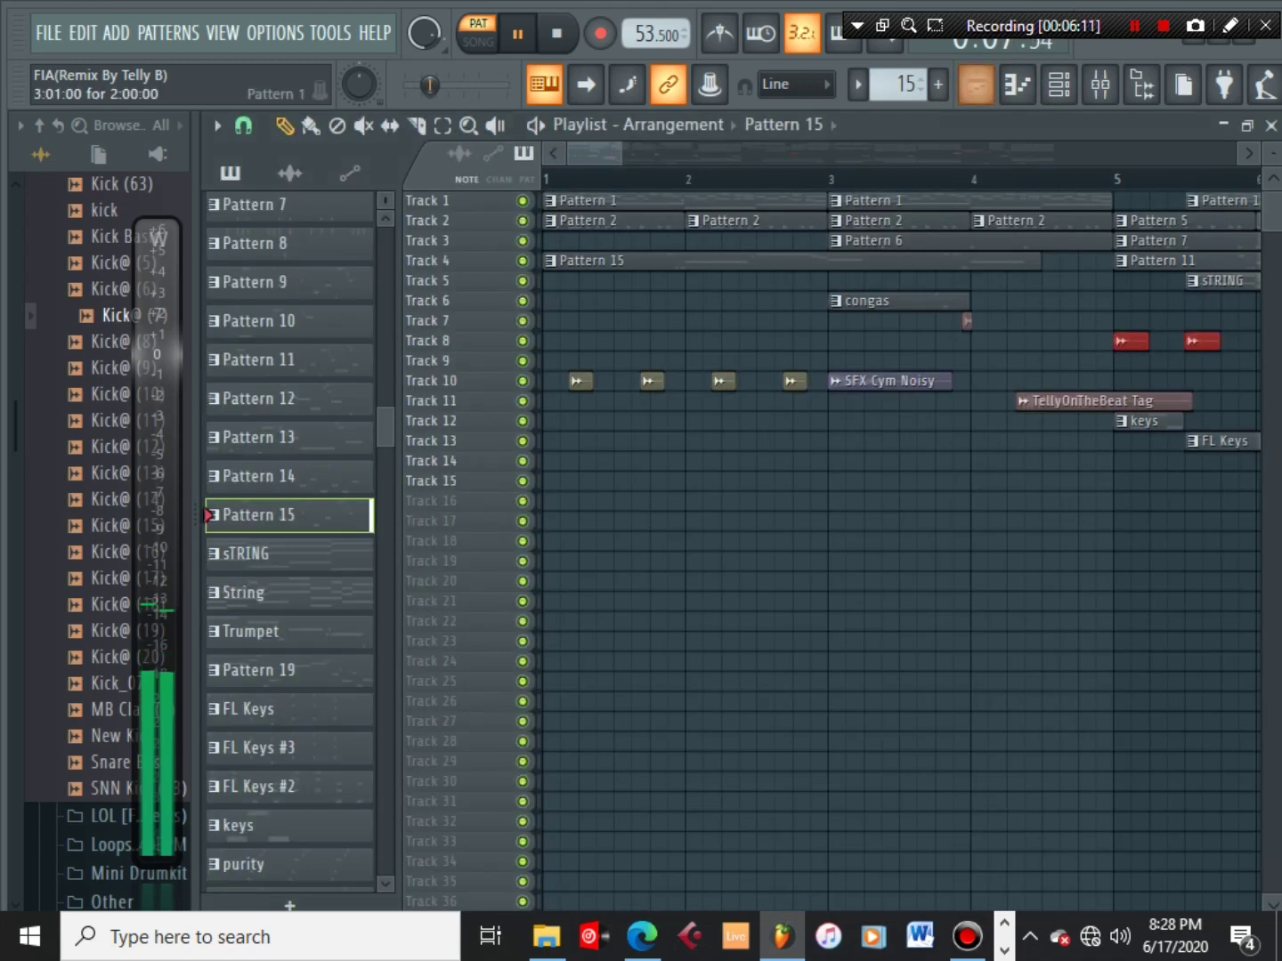
{"action": "left_click", "coordinate": [1017, 84]}
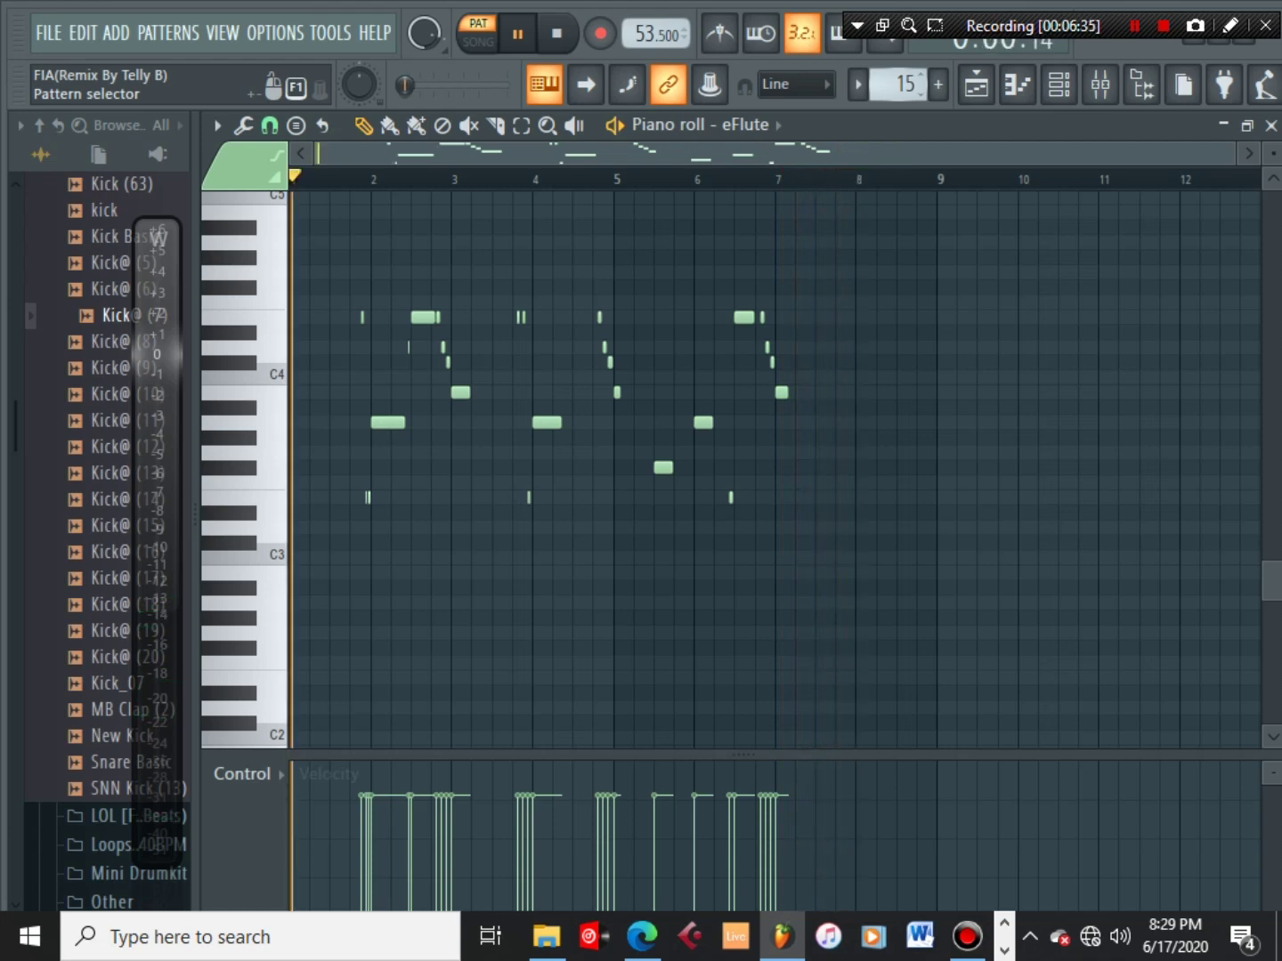
Switch to pattern 16 and play its Purity #2 notes from the start in a closer piano roll view
{"action": "scroll", "coordinate": [905, 85], "scroll_direction": "up", "scroll_amount": 1}
{"action": "scroll", "coordinate": [374, 303], "scroll_direction": "up", "scroll_amount": 2}
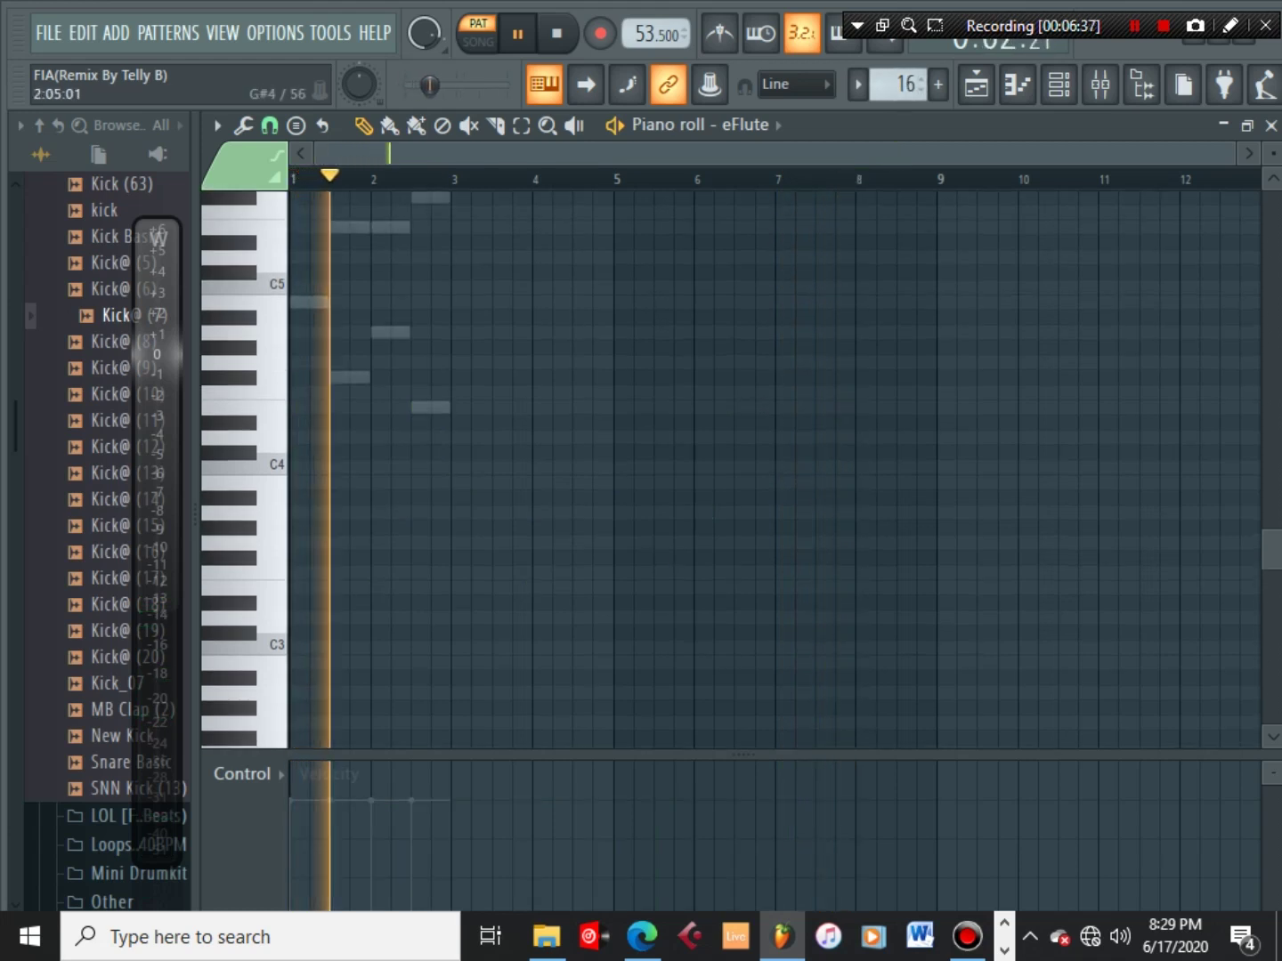
{"action": "right_click", "coordinate": [393, 332]}
{"action": "right_click", "coordinate": [393, 332]}
{"action": "key", "text": "space"}
{"action": "key", "text": "space"}
{"action": "scroll", "coordinate": [481, 344], "scroll_direction": "up", "scroll_amount": 4}
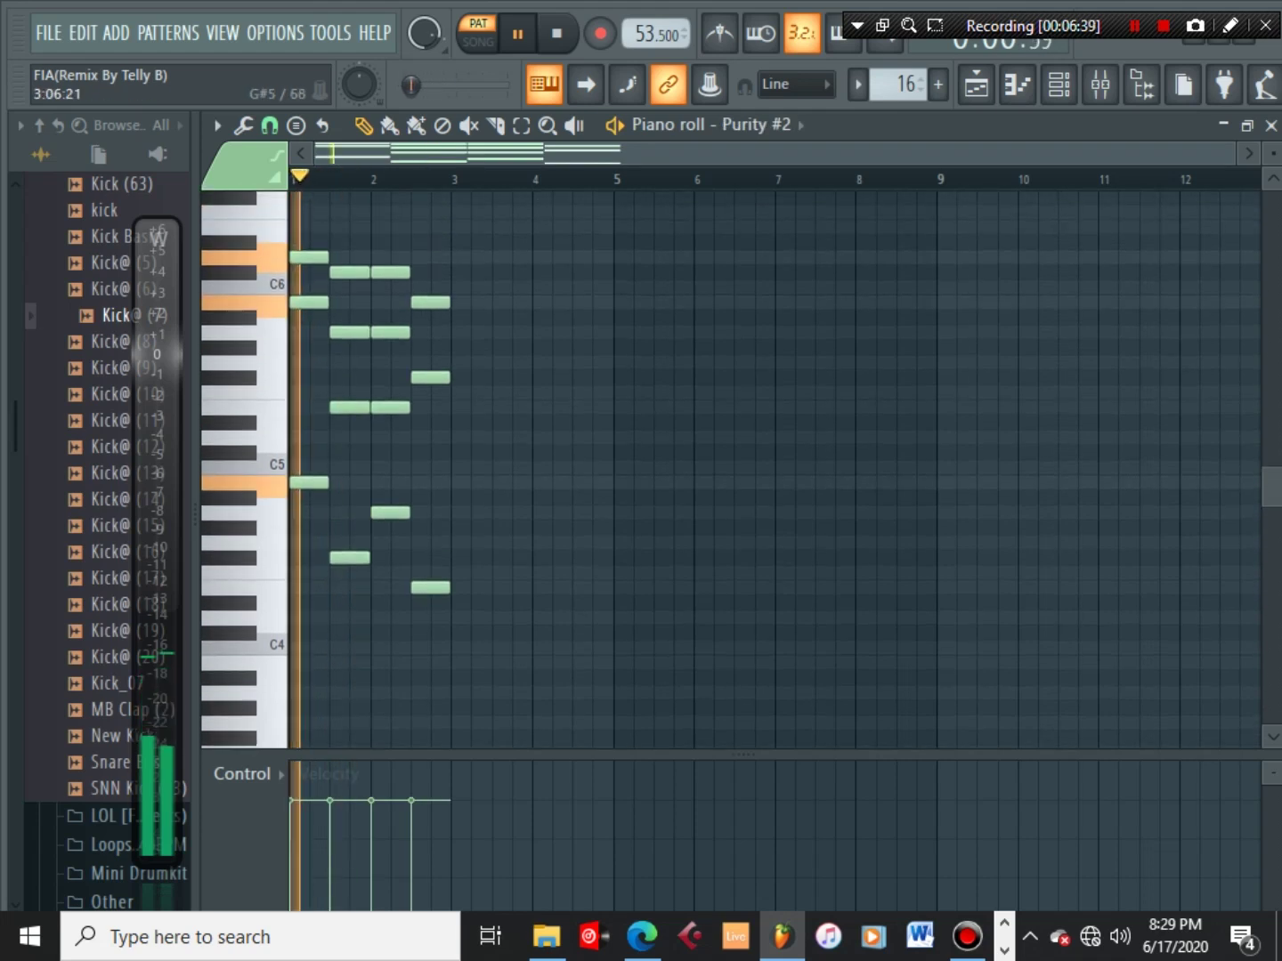
{"action": "scroll", "coordinate": [309, 179], "scroll_direction": "up", "scroll_amount": 4}
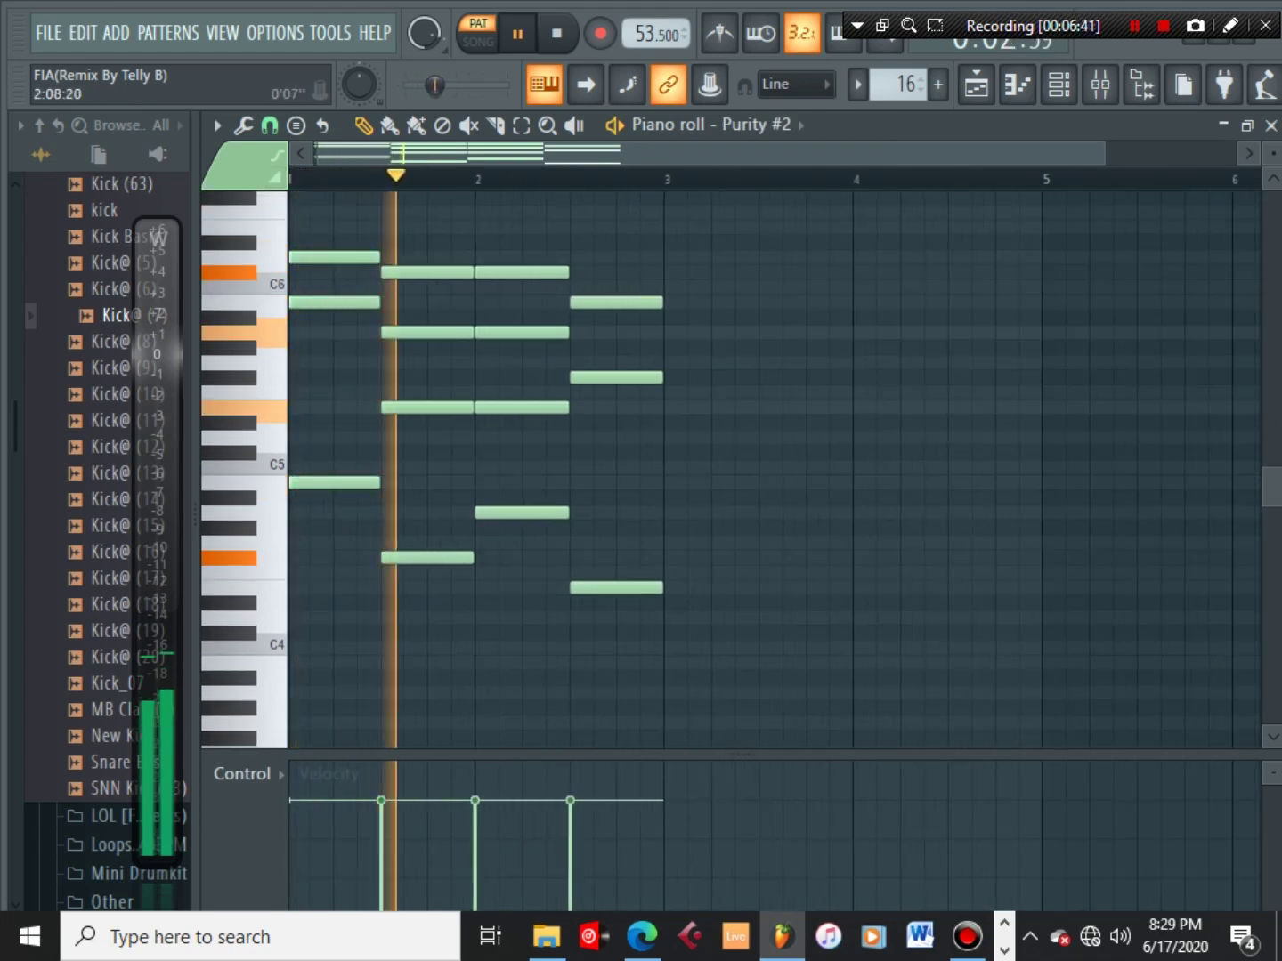
Show the Purity #2 instrument with its SynthString 6 preset, close it, and return to the pattern's notes
{"action": "left_click", "coordinate": [1059, 85]}
{"action": "scroll", "coordinate": [520, 445], "scroll_direction": "down", "scroll_amount": 4}
{"action": "scroll", "coordinate": [521, 356], "scroll_direction": "up", "scroll_amount": 9}
{"action": "left_click", "coordinate": [521, 315]}
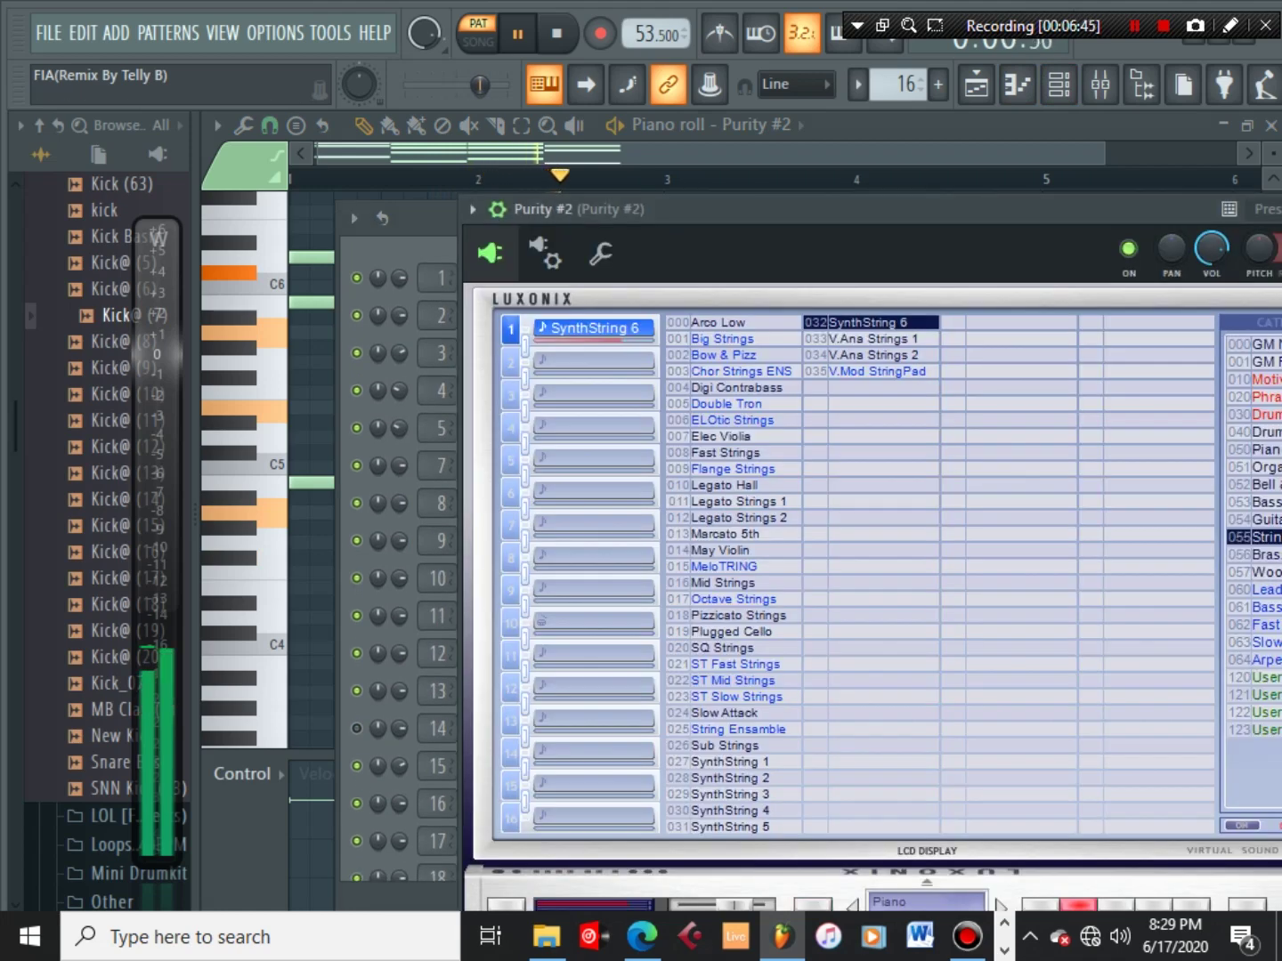
{"action": "key", "text": "Escape"}
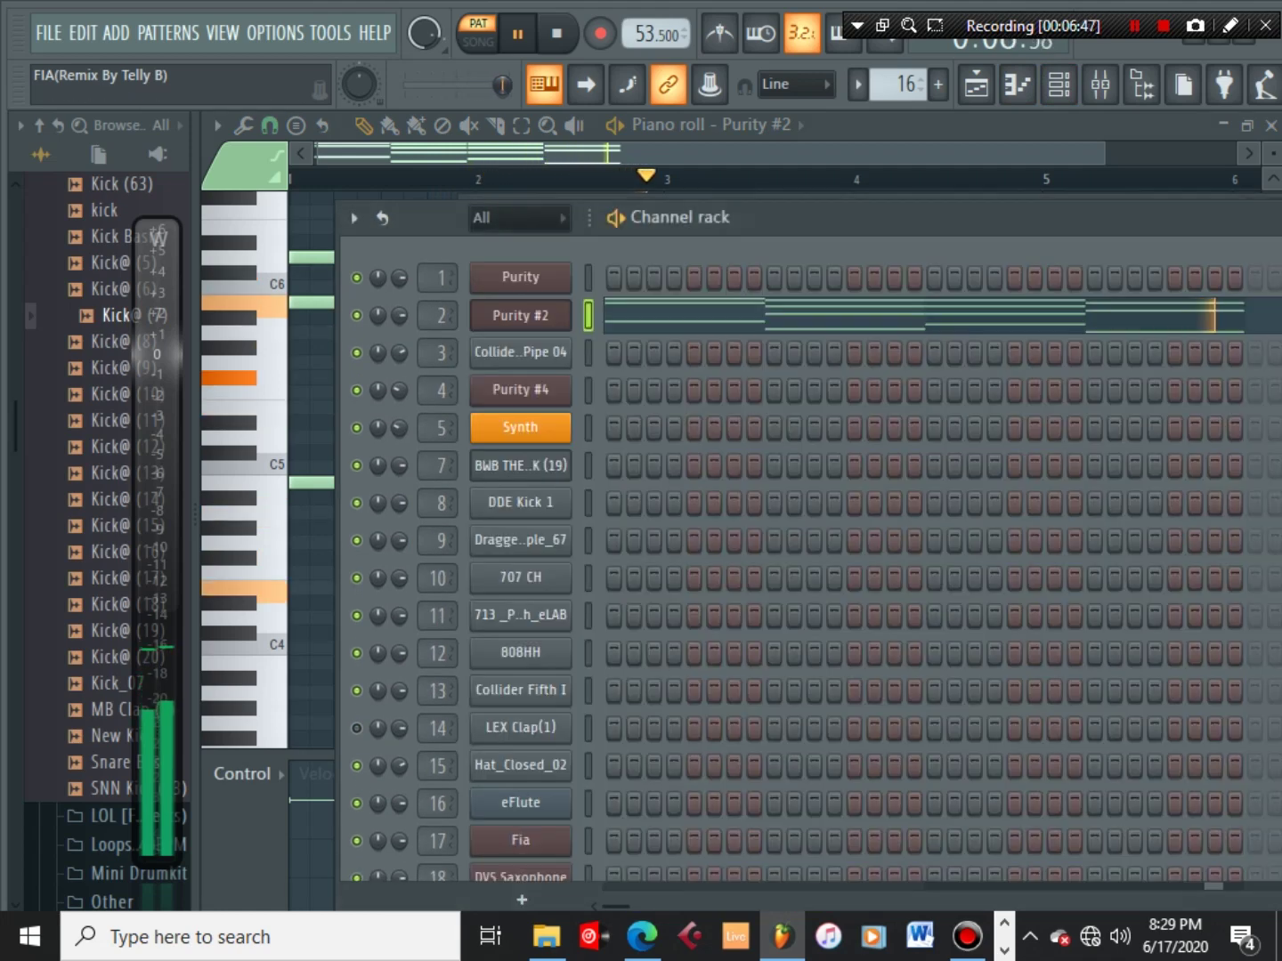
{"action": "key", "text": "F6"}
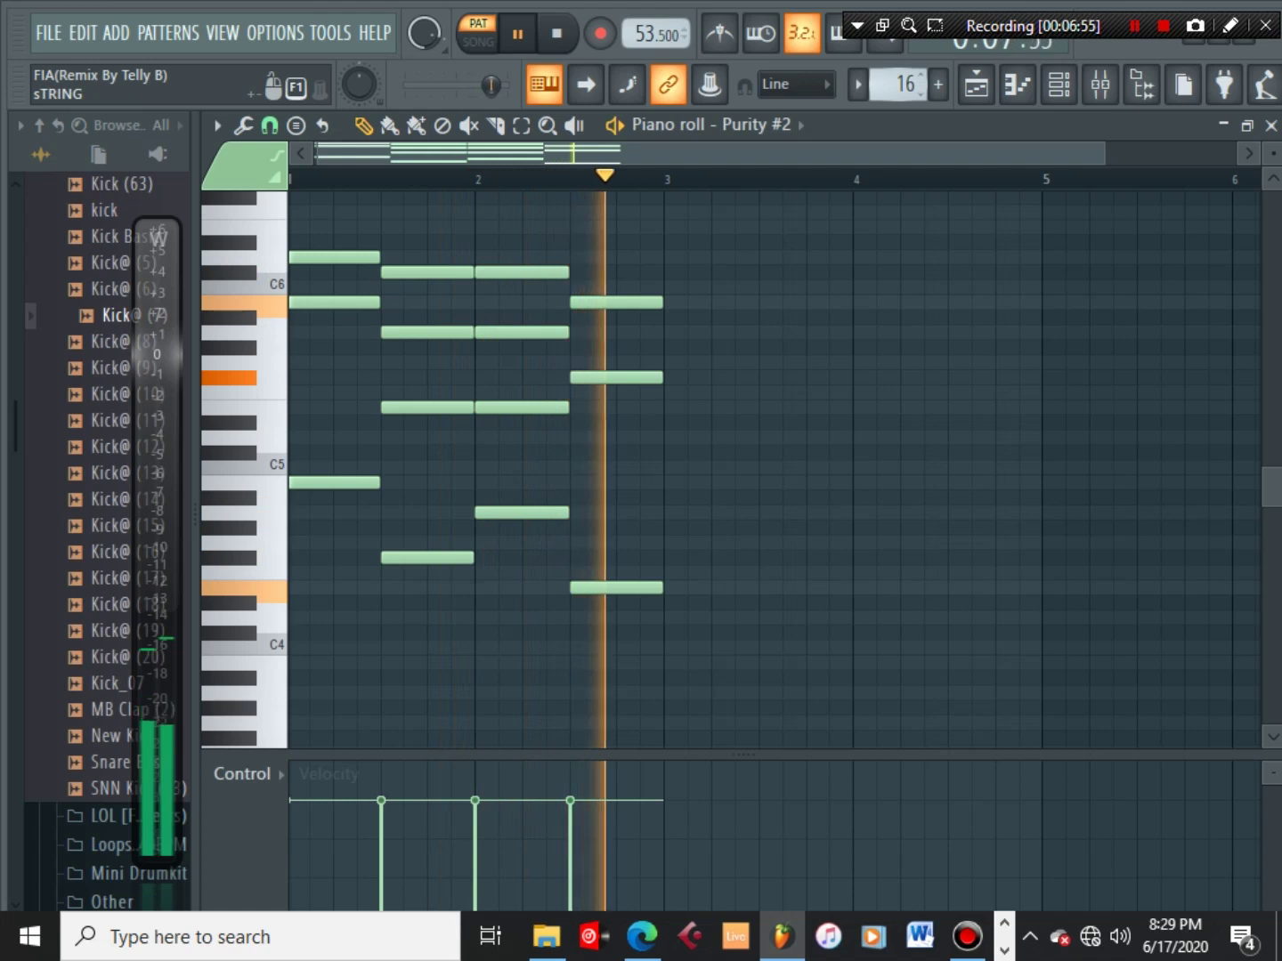
Switch to pattern 17 and play its Synth notes from the start in the piano roll
{"action": "key", "text": "KP_Add"}
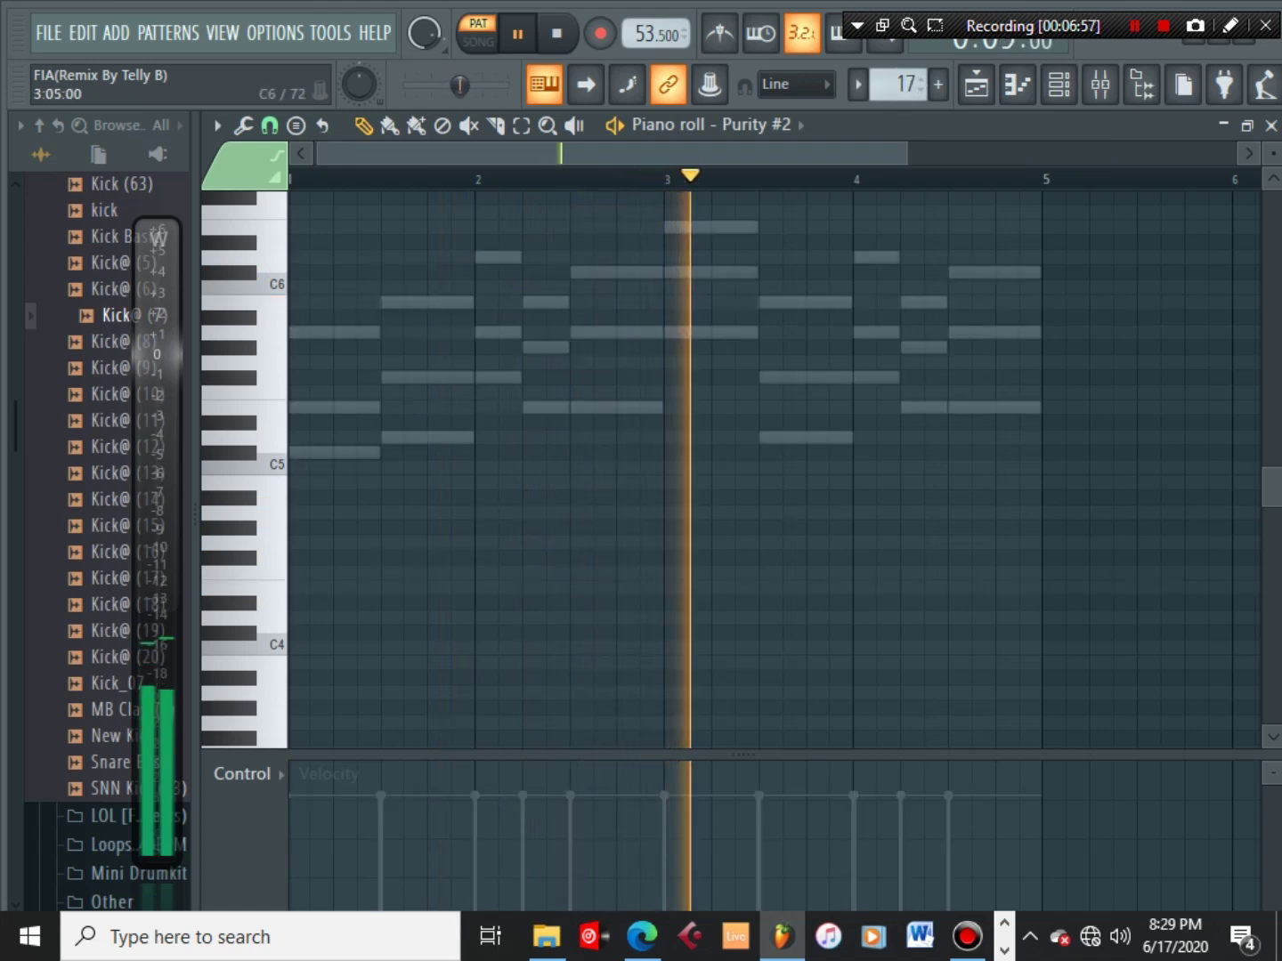
{"action": "key", "text": "space"}
{"action": "right_click", "coordinate": [721, 272]}
{"action": "right_click", "coordinate": [721, 272]}
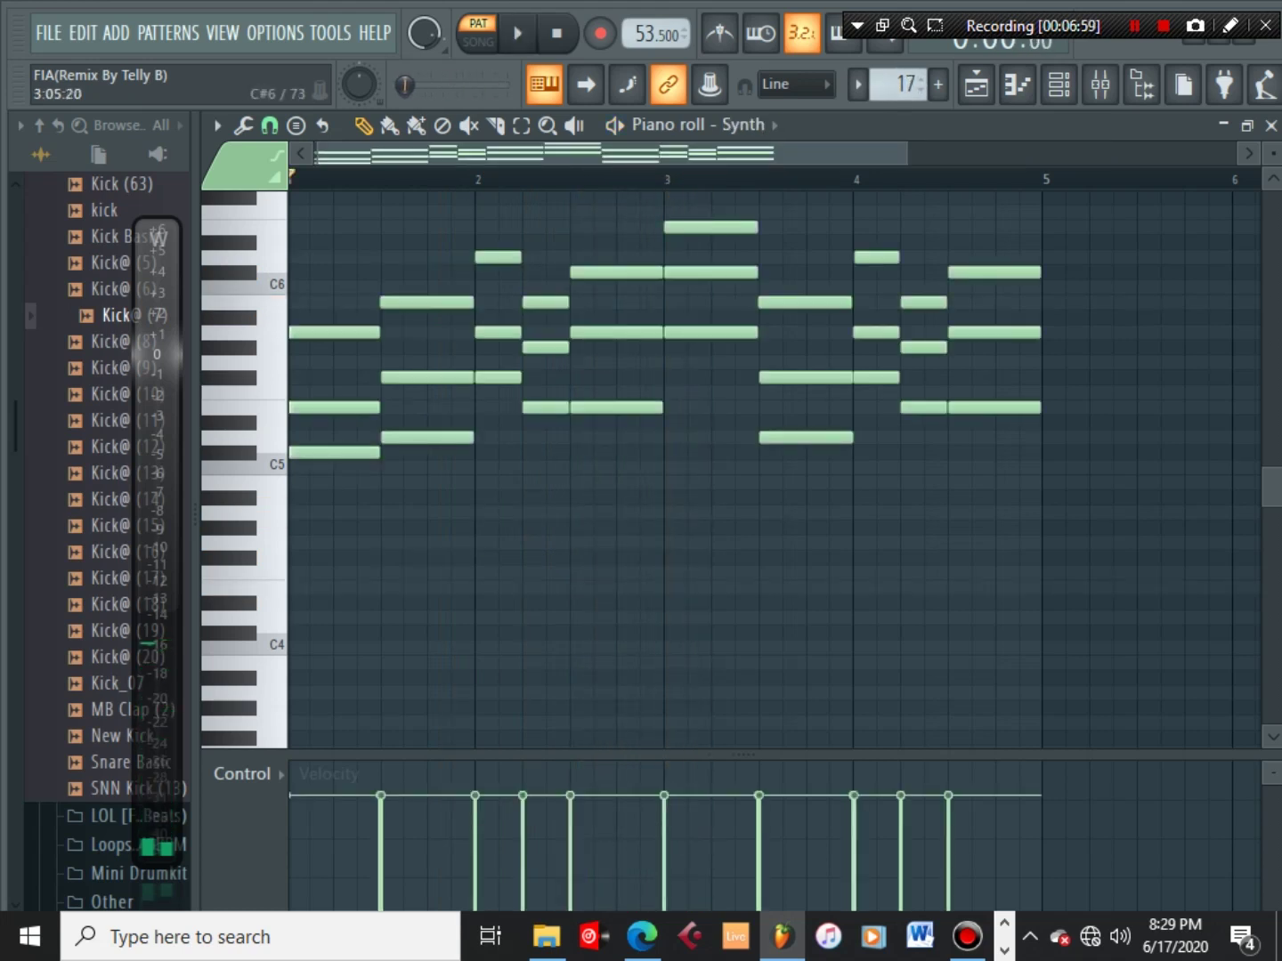
{"action": "key", "text": "space"}
{"action": "left_click", "coordinate": [1059, 84]}
{"action": "scroll", "coordinate": [730, 470], "scroll_direction": "up", "scroll_amount": 3}
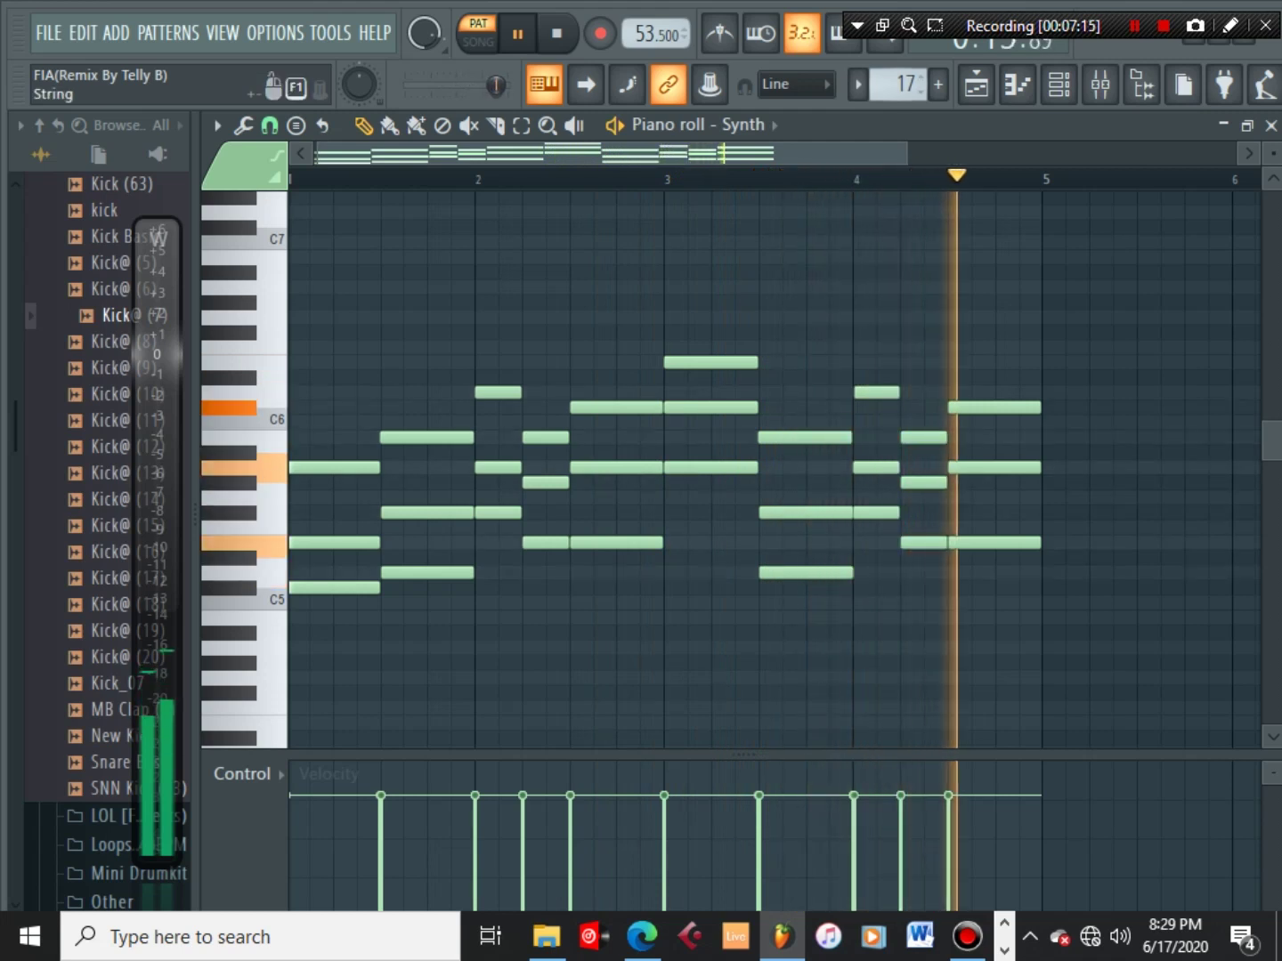
Show the Sytrus settings of the Synth channel and the strings presets of Purity #4, and close the plugin window
{"action": "left_click", "coordinate": [1058, 83]}
{"action": "left_click", "coordinate": [520, 427]}
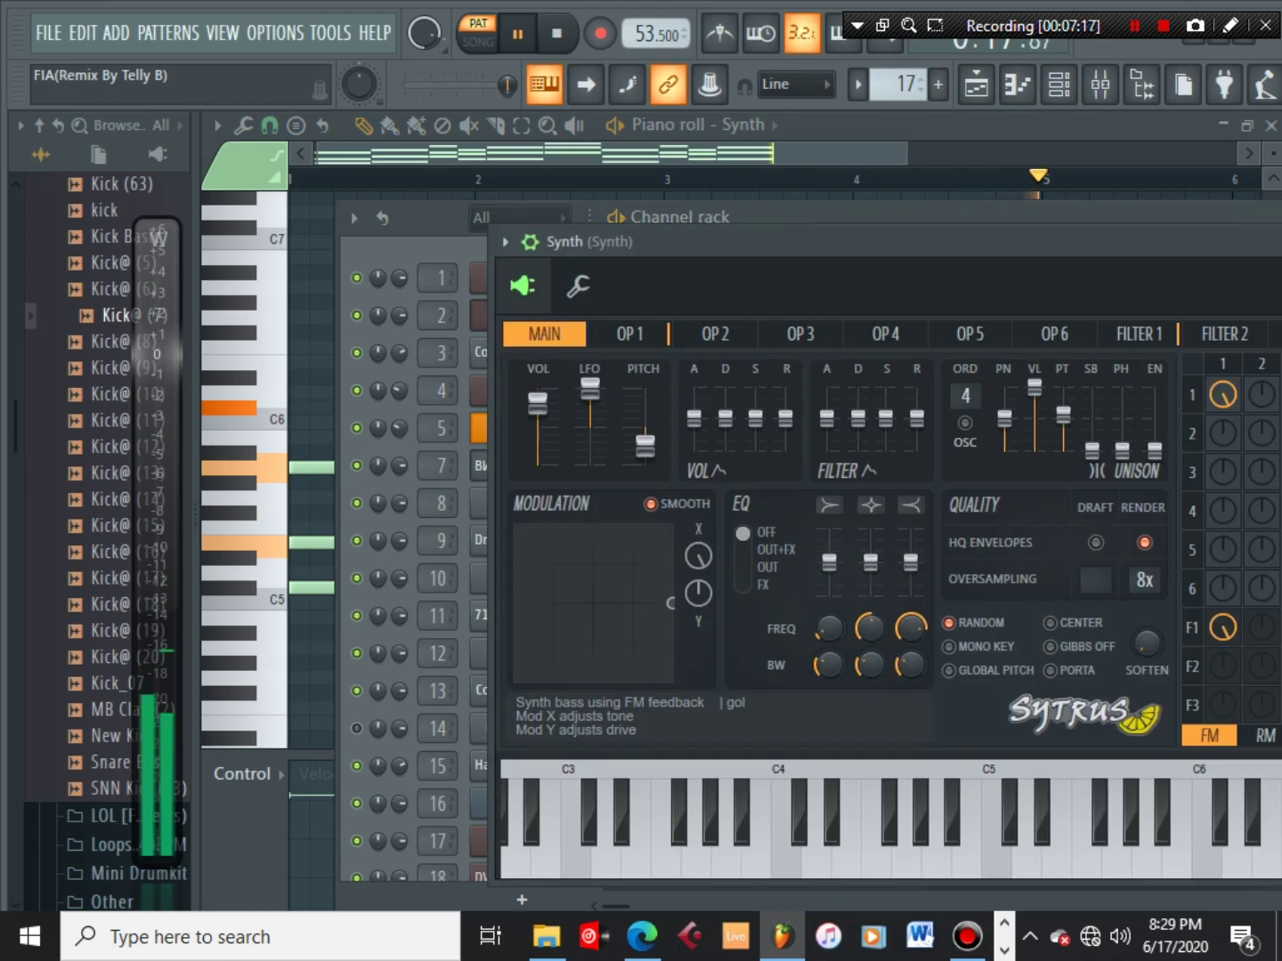
{"action": "left_click", "coordinate": [399, 391]}
{"action": "left_click", "coordinate": [520, 390]}
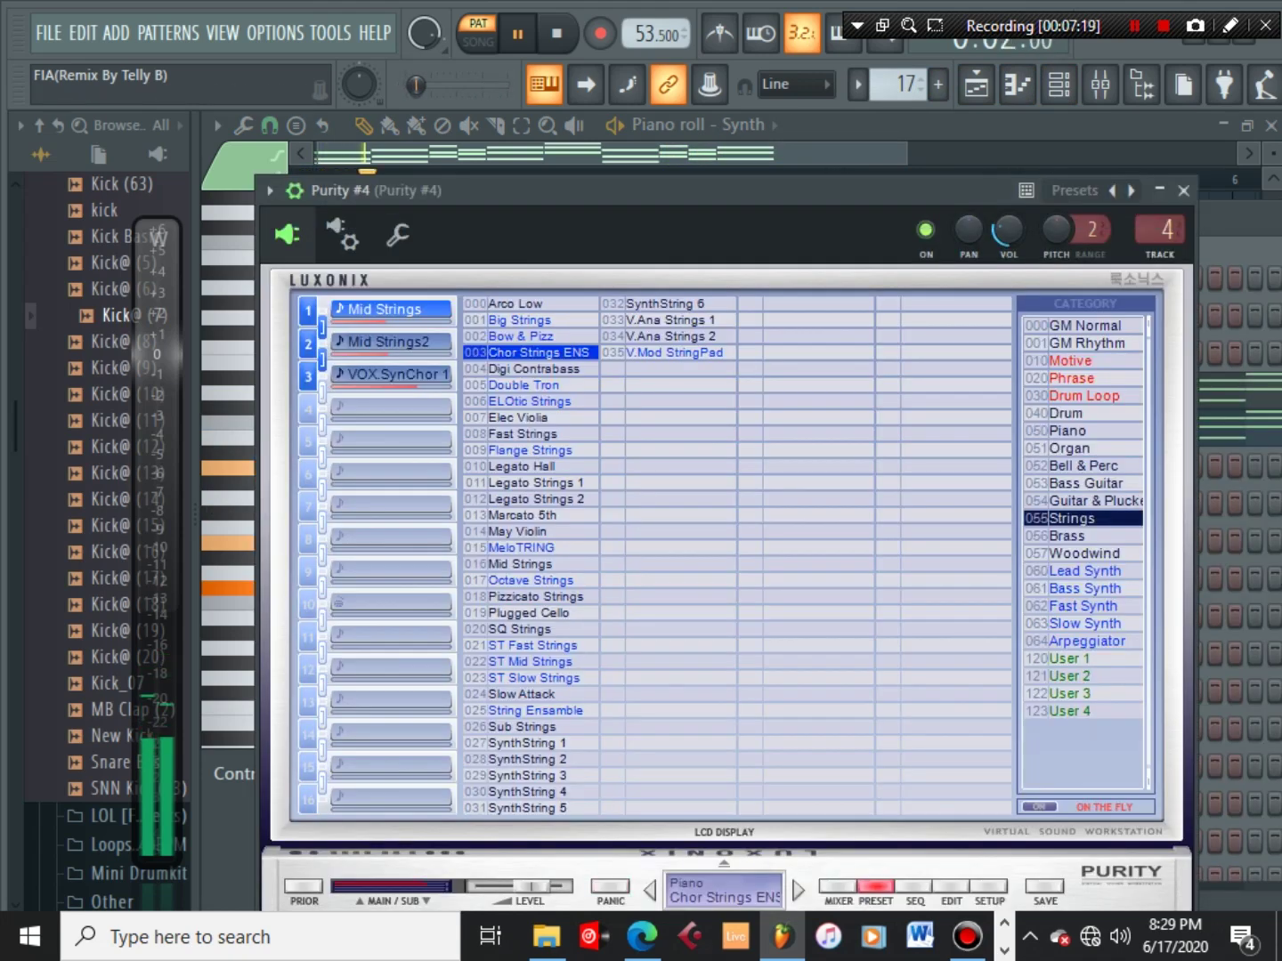
{"action": "left_click", "coordinate": [1183, 191]}
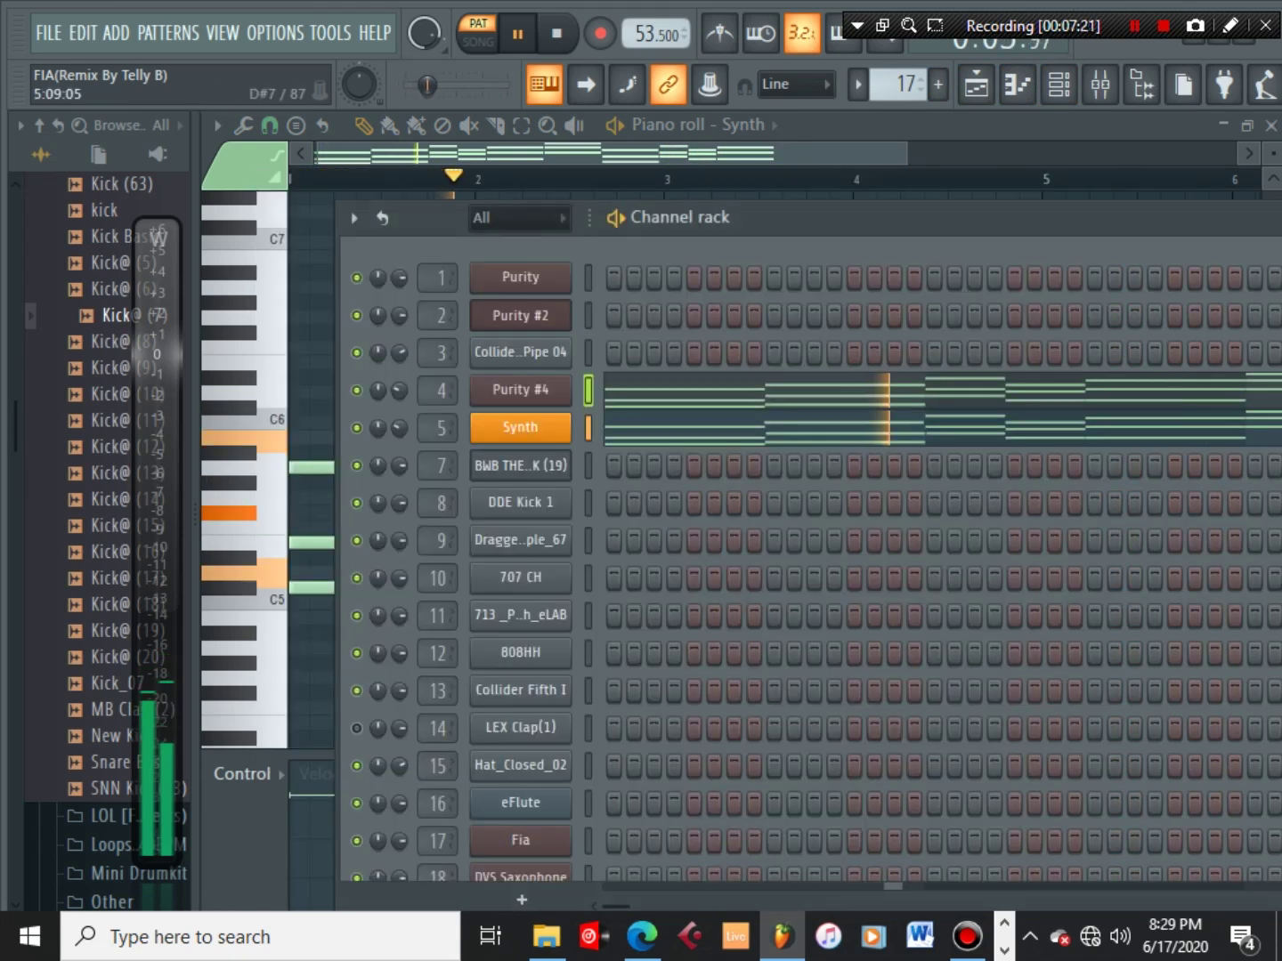
Switch to pattern 18, check it in the playlist, and locate its Trumpet channel in the channel rack
{"action": "scroll", "coordinate": [907, 85], "scroll_direction": "up", "scroll_amount": 1}
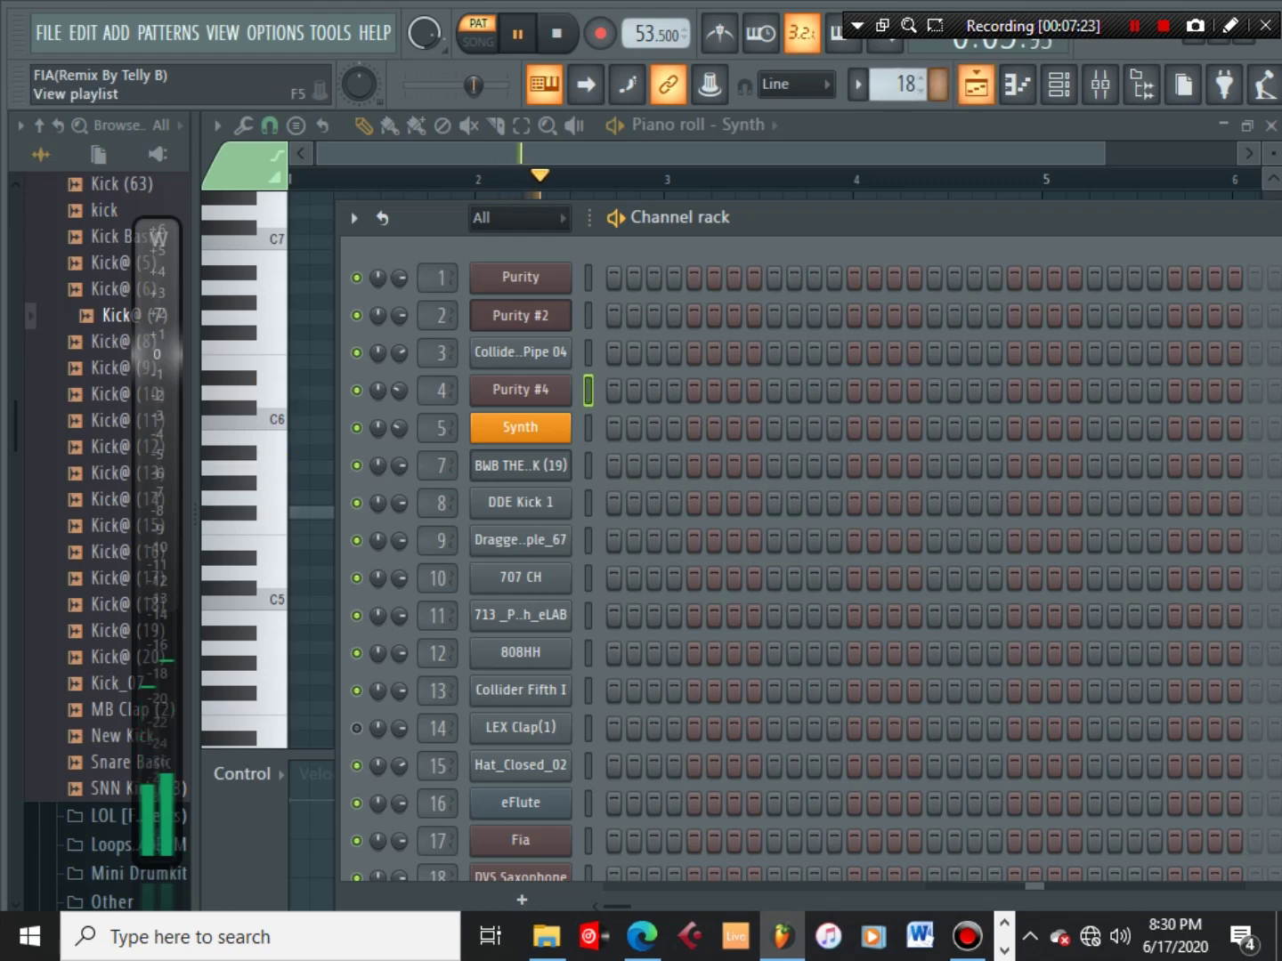
{"action": "left_click", "coordinate": [977, 84]}
{"action": "left_click", "coordinate": [1058, 84]}
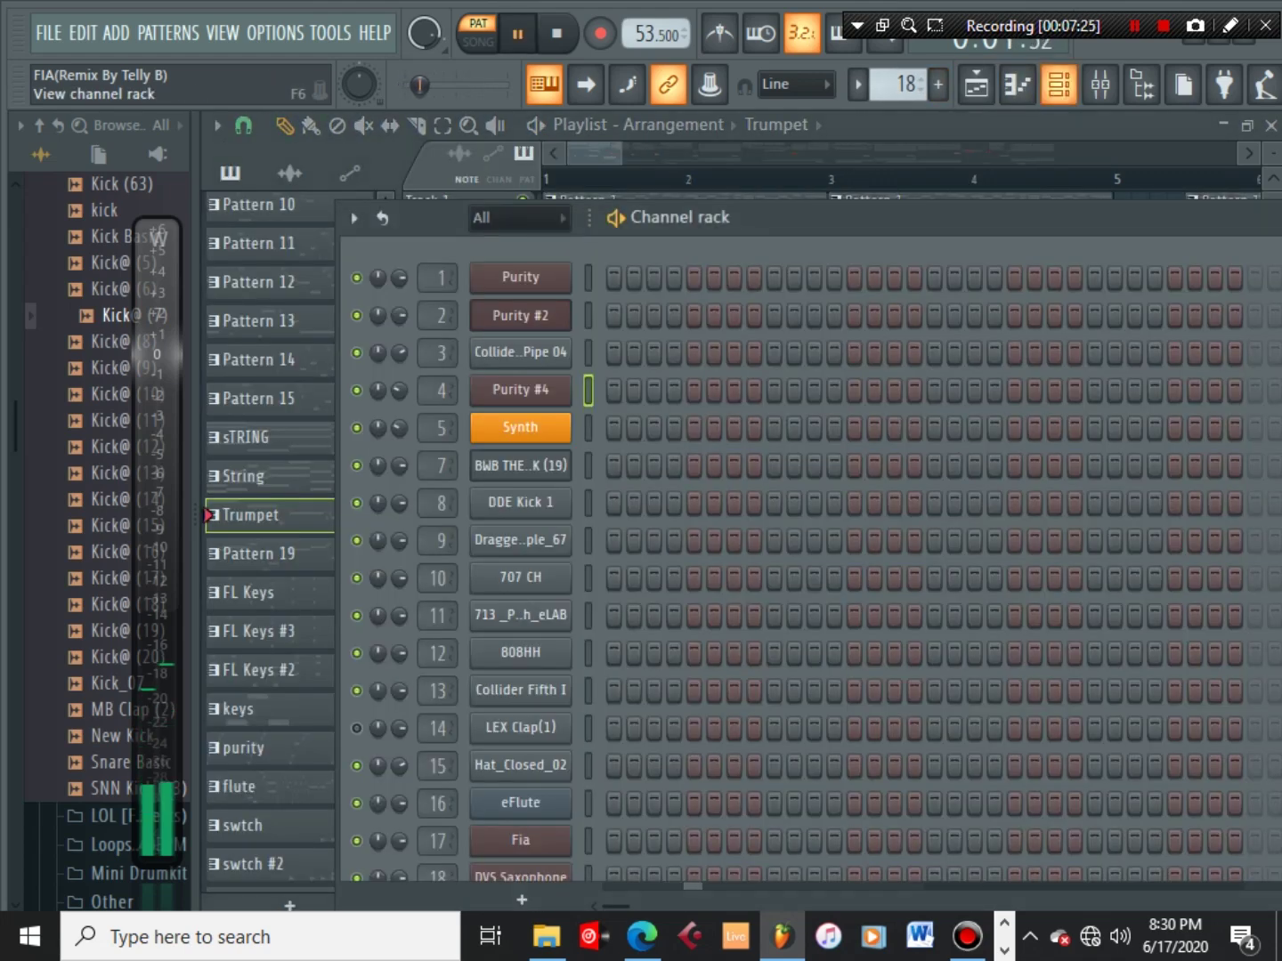
{"action": "scroll", "coordinate": [534, 499], "scroll_direction": "down", "scroll_amount": 9}
{"action": "scroll", "coordinate": [534, 499], "scroll_direction": "up", "scroll_amount": 3}
{"action": "scroll", "coordinate": [534, 498], "scroll_direction": "up", "scroll_amount": 4}
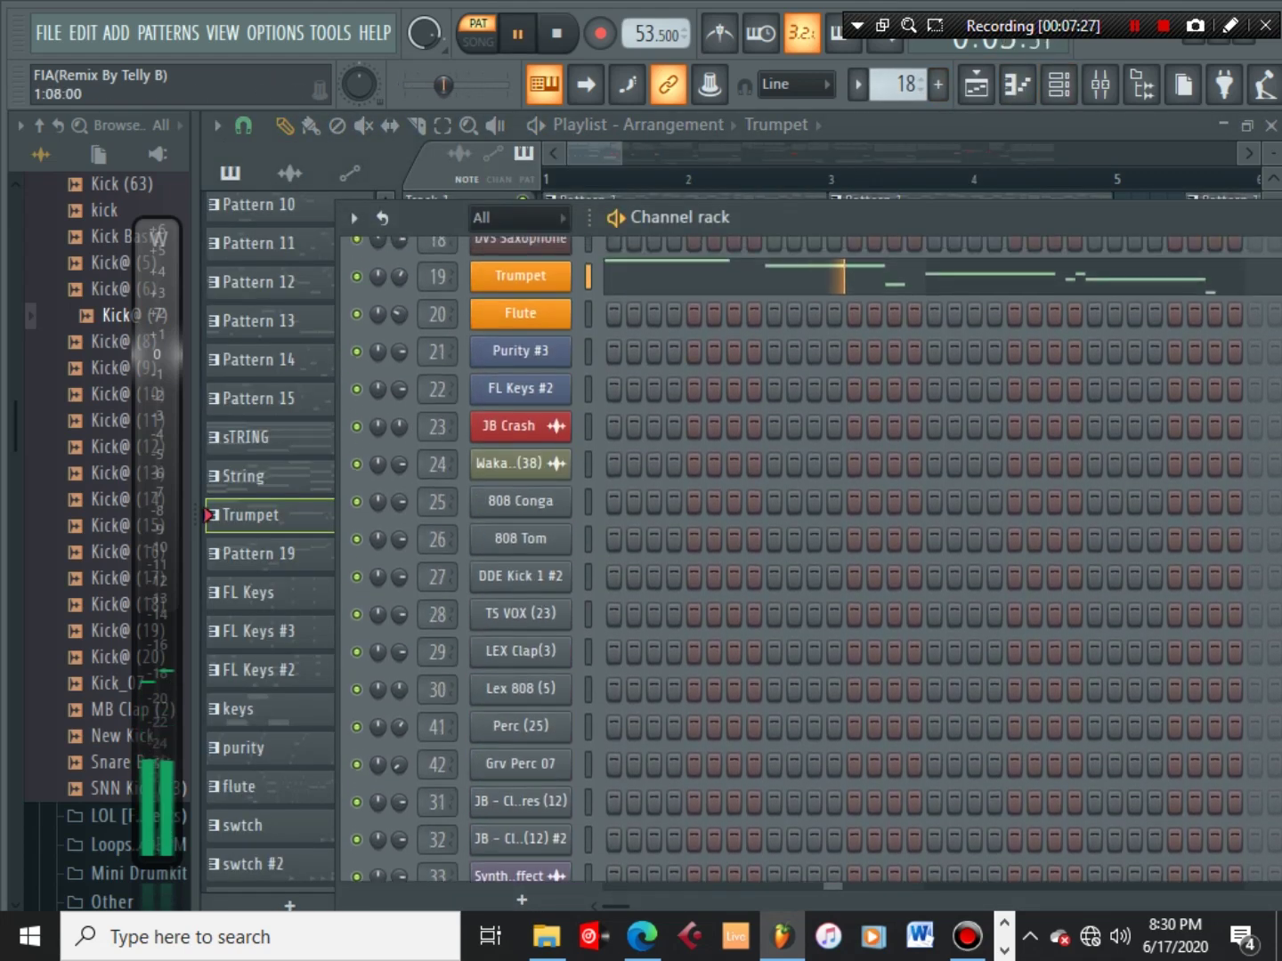
Open the Trumpet notes of pattern 18 in the piano roll and follow them through to the end
{"action": "left_click", "coordinate": [757, 276]}
{"action": "scroll", "coordinate": [679, 405], "scroll_direction": "down", "scroll_amount": 2}
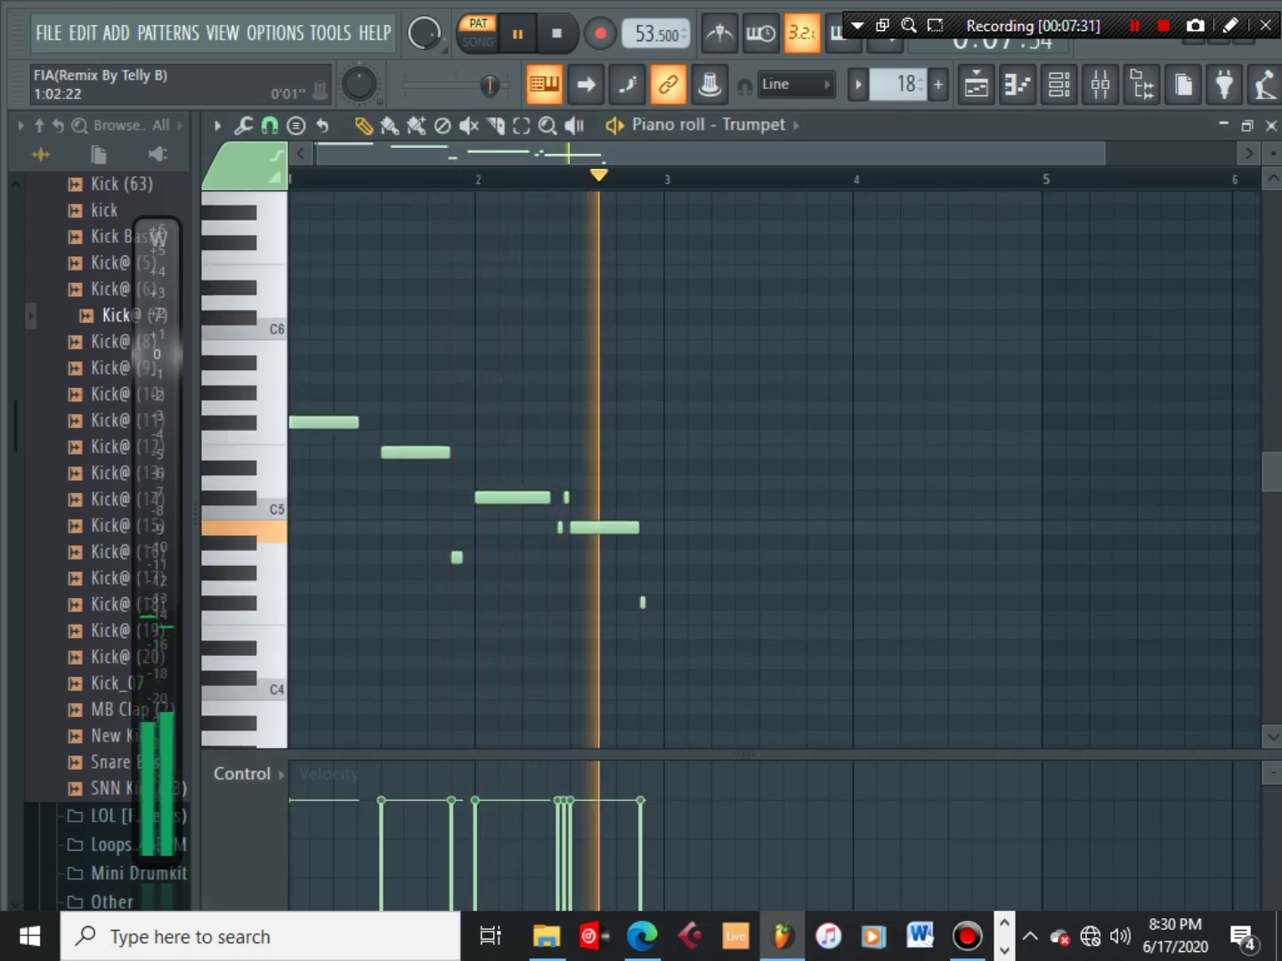
{"action": "scroll", "coordinate": [304, 470], "scroll_direction": "up", "scroll_amount": 3}
{"action": "scroll", "coordinate": [305, 470], "scroll_direction": "down", "scroll_amount": 1}
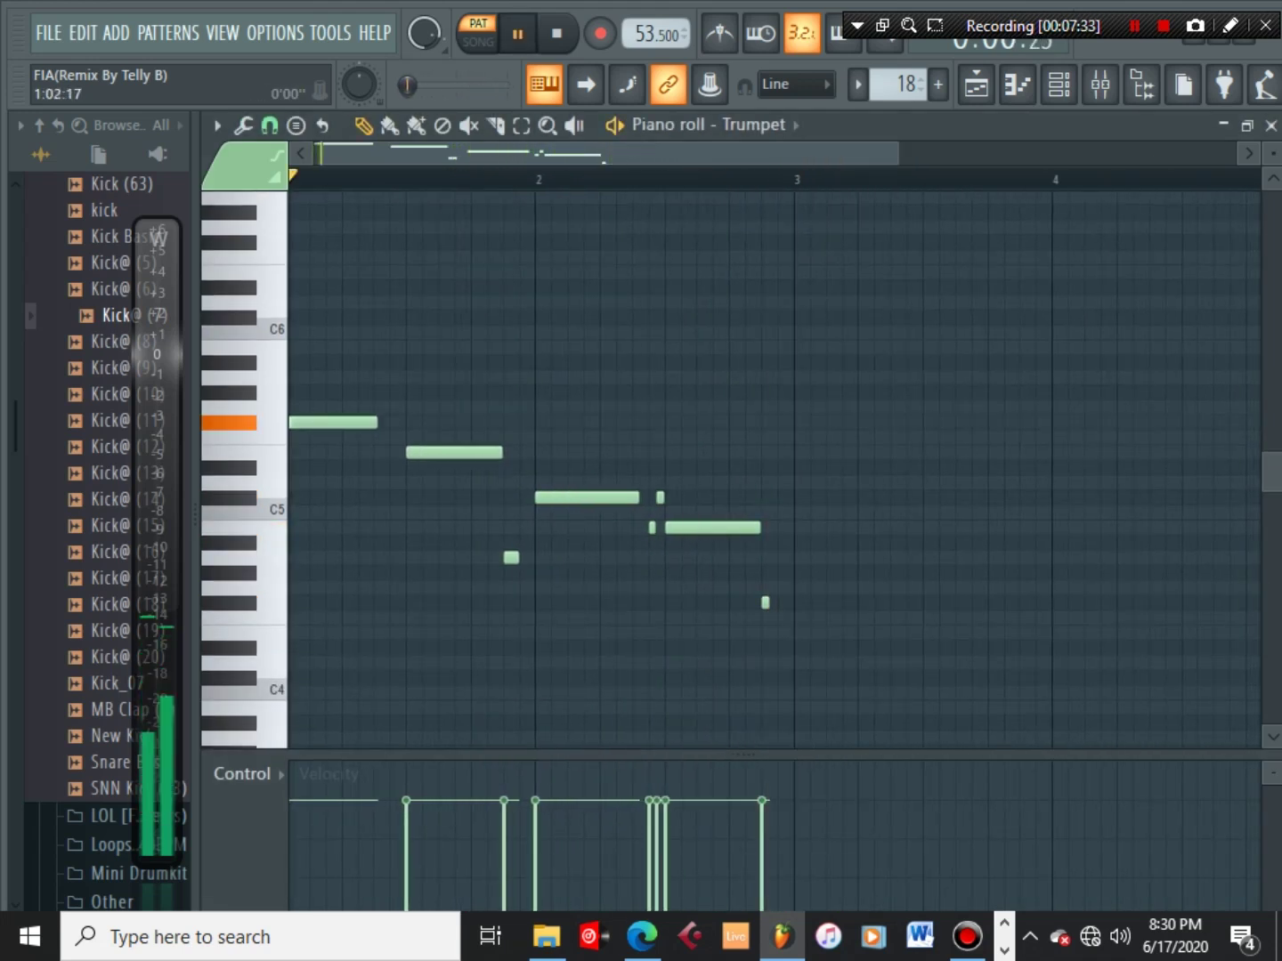
{"action": "scroll", "coordinate": [304, 470], "scroll_direction": "down", "scroll_amount": 2}
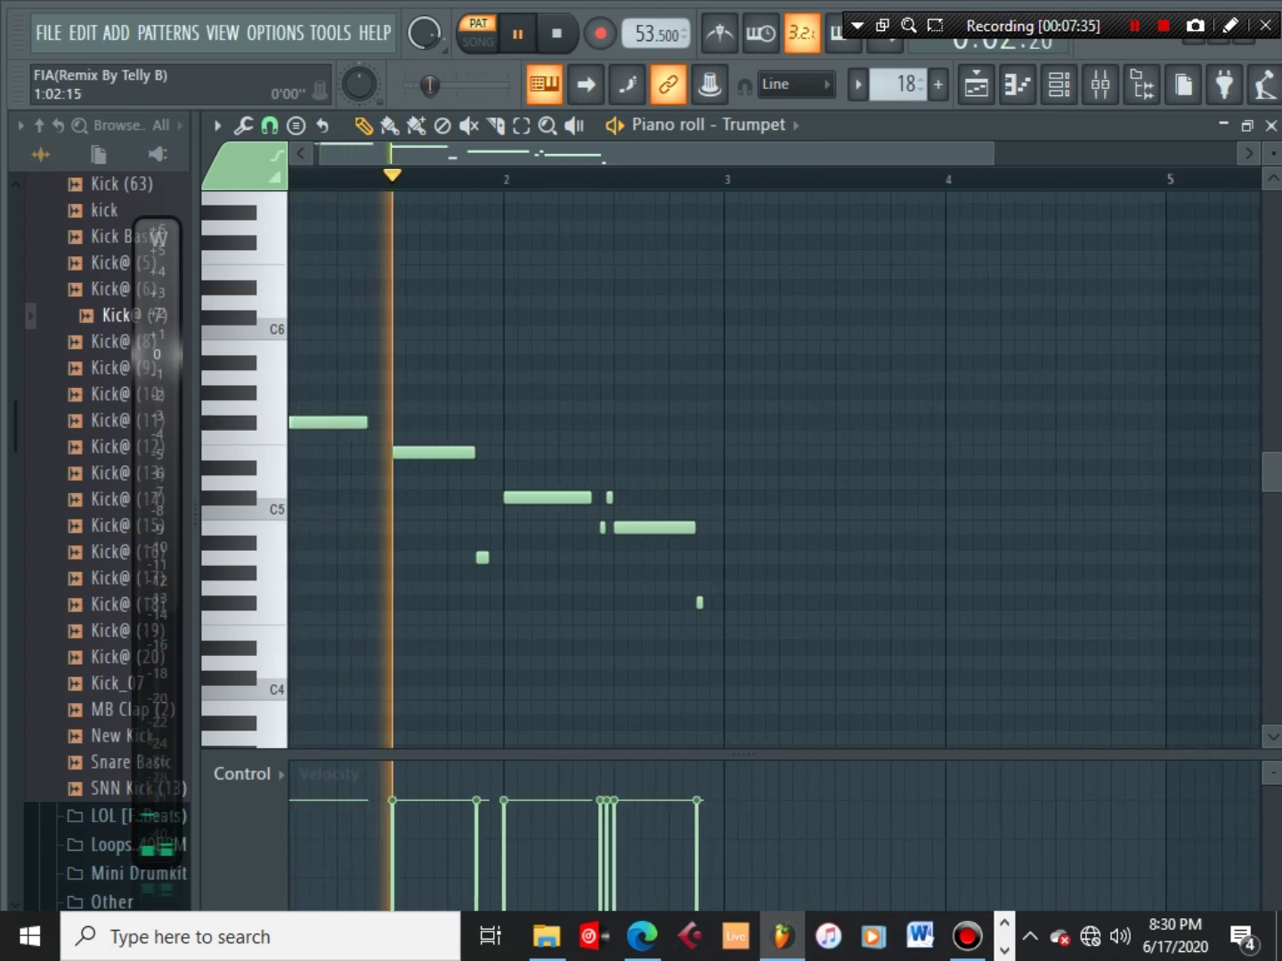
{"action": "scroll", "coordinate": [304, 470], "scroll_direction": "up", "scroll_amount": 2}
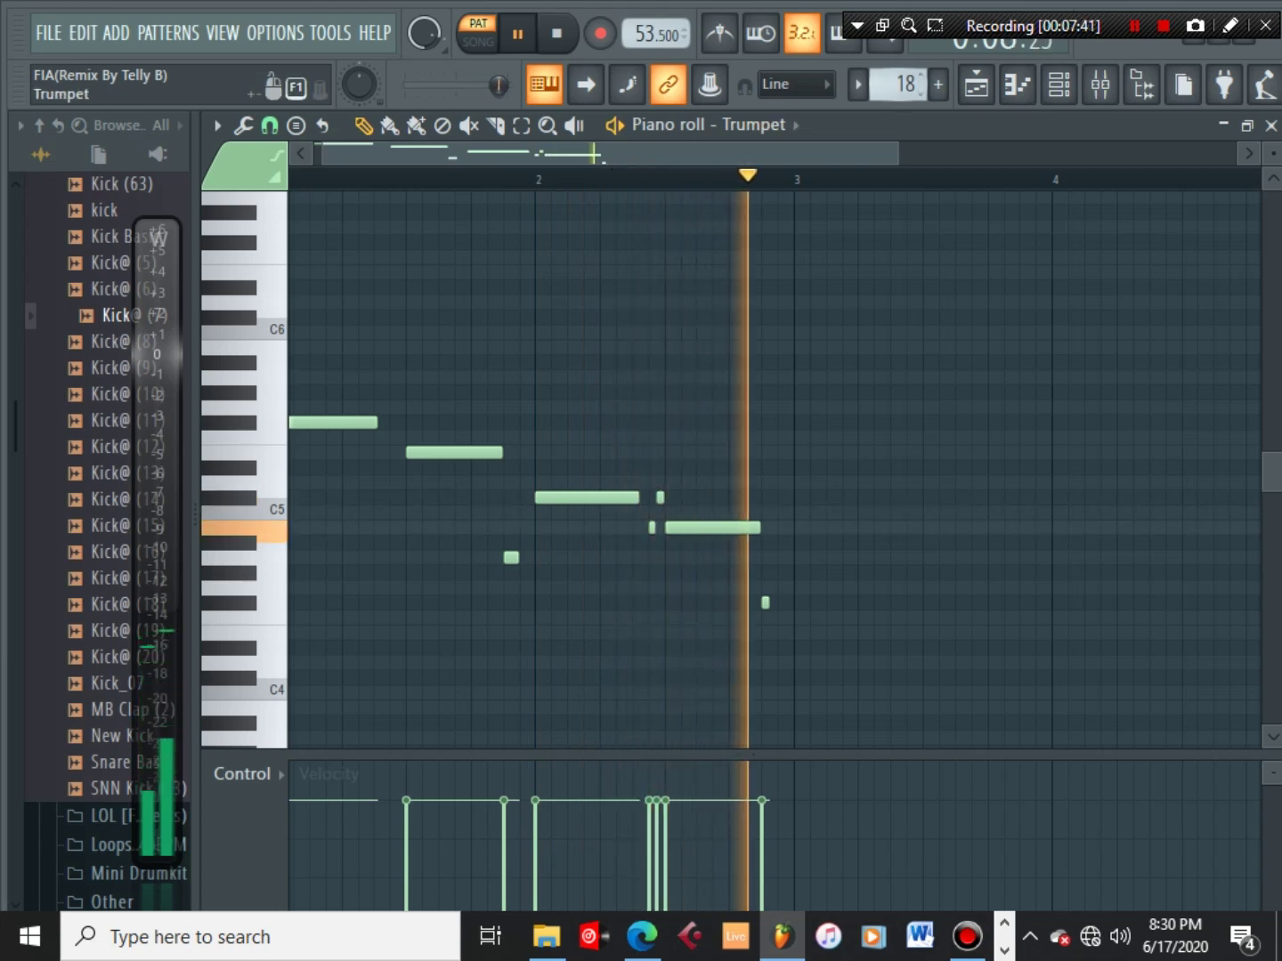
Switch to pattern 19, bring up its Fia notes in the piano roll, and play them from the start
{"action": "scroll", "coordinate": [906, 85], "scroll_direction": "up", "scroll_amount": 1}
{"action": "scroll", "coordinate": [552, 525], "scroll_direction": "down", "scroll_amount": 3}
{"action": "key", "text": "space"}
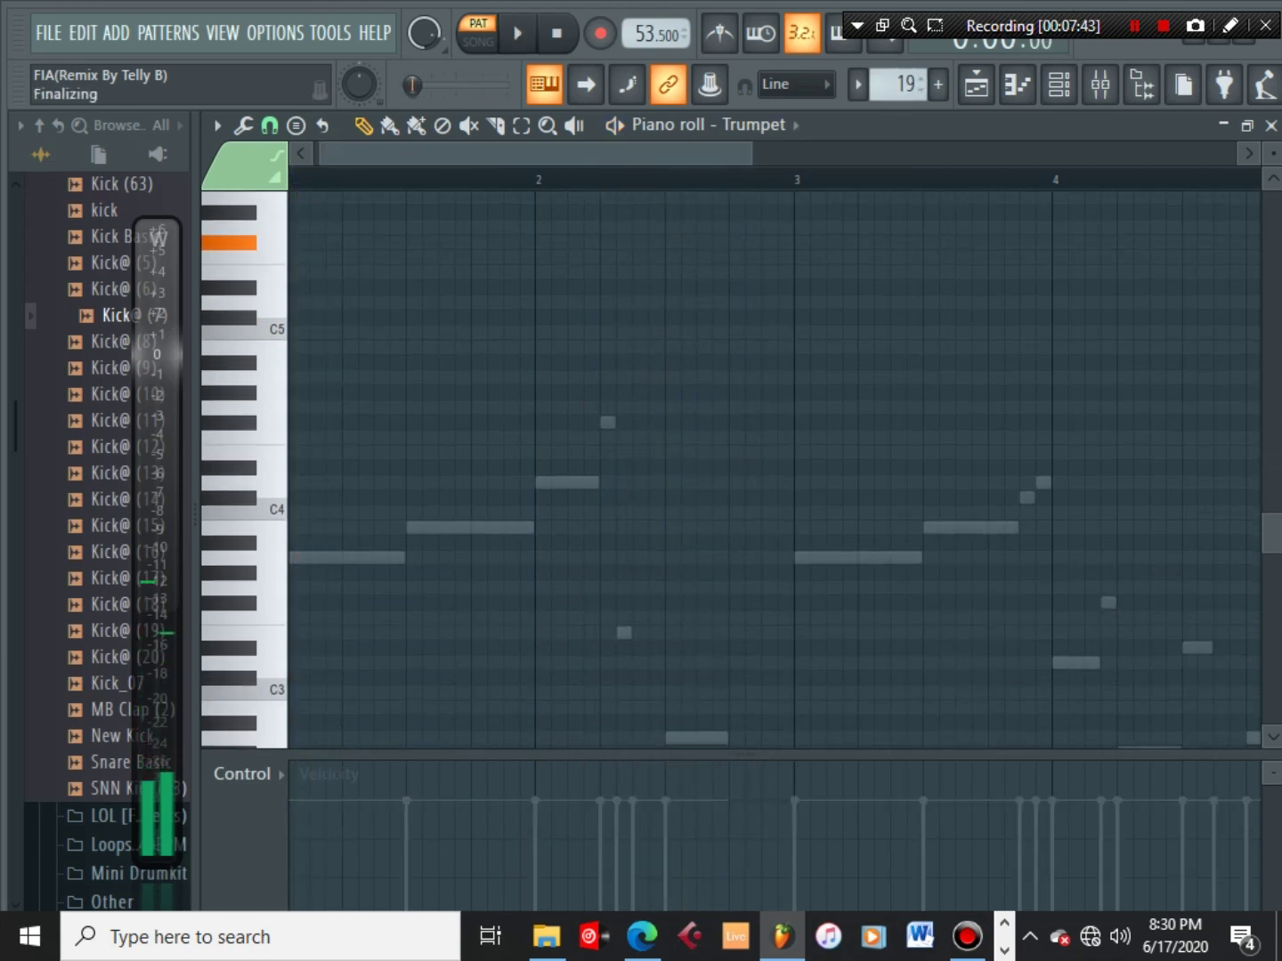
{"action": "key", "text": "space"}
{"action": "right_click", "coordinate": [451, 528]}
{"action": "right_click", "coordinate": [451, 528]}
{"action": "key", "text": "space"}
{"action": "key", "text": "space"}
{"action": "key", "text": "space"}
Show the Morphine settings of the Fia channel, close them, and view the channel's mixer track
{"action": "left_click", "coordinate": [1058, 84]}
{"action": "scroll", "coordinate": [845, 525], "scroll_direction": "up", "scroll_amount": 3}
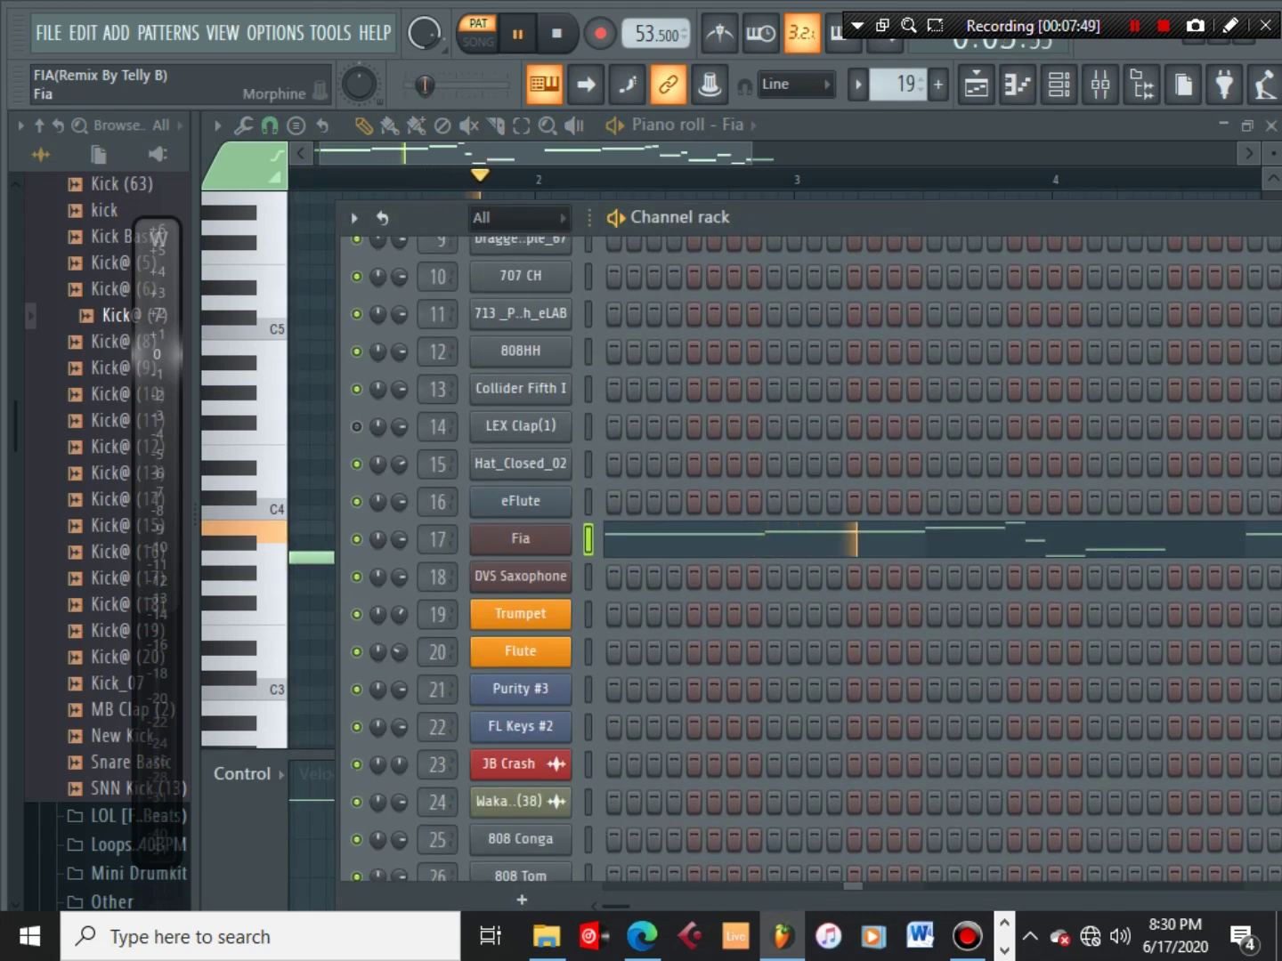
{"action": "left_click", "coordinate": [520, 539]}
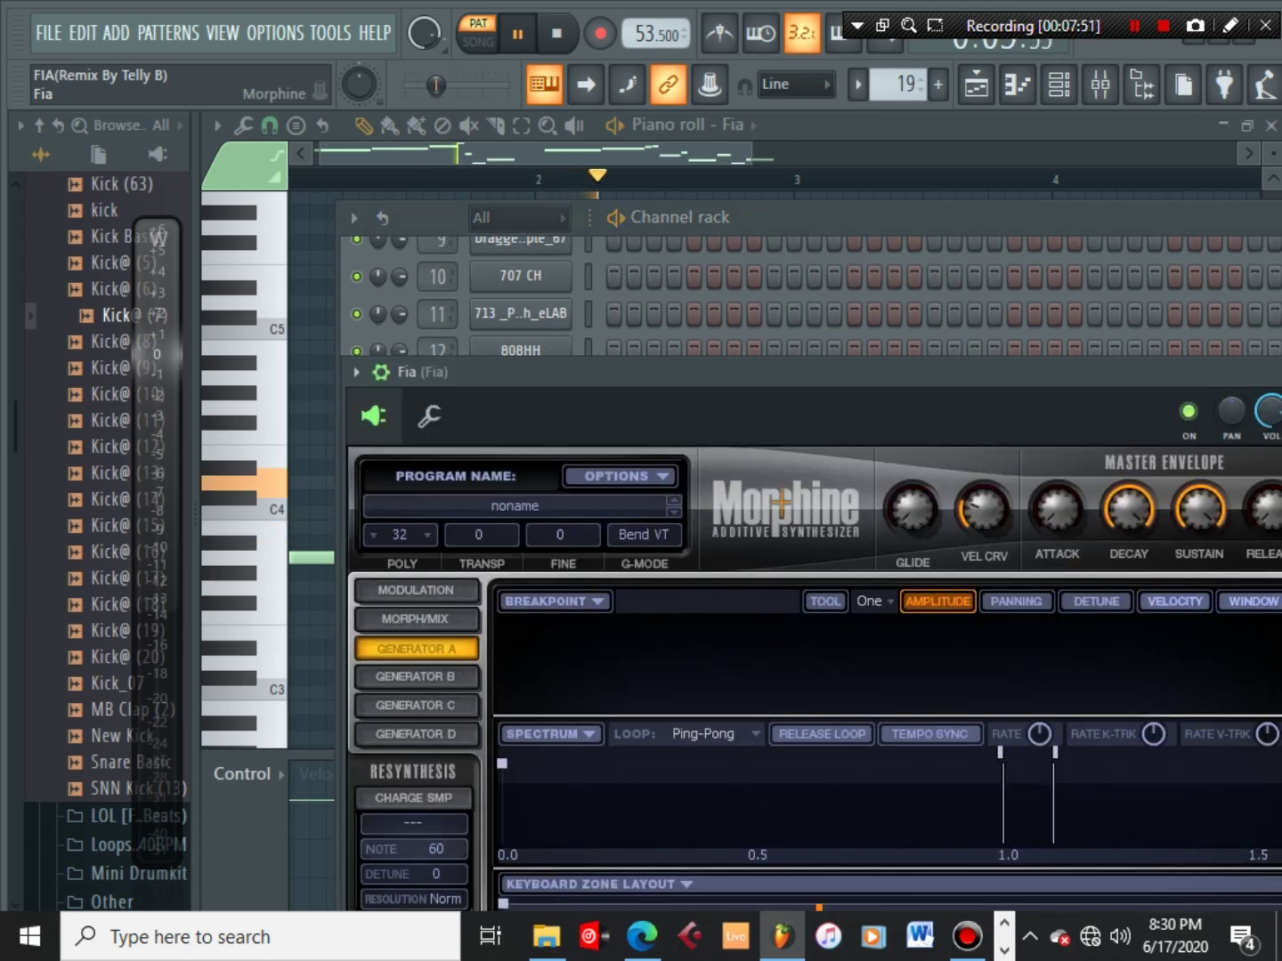
{"action": "key", "text": "Escape"}
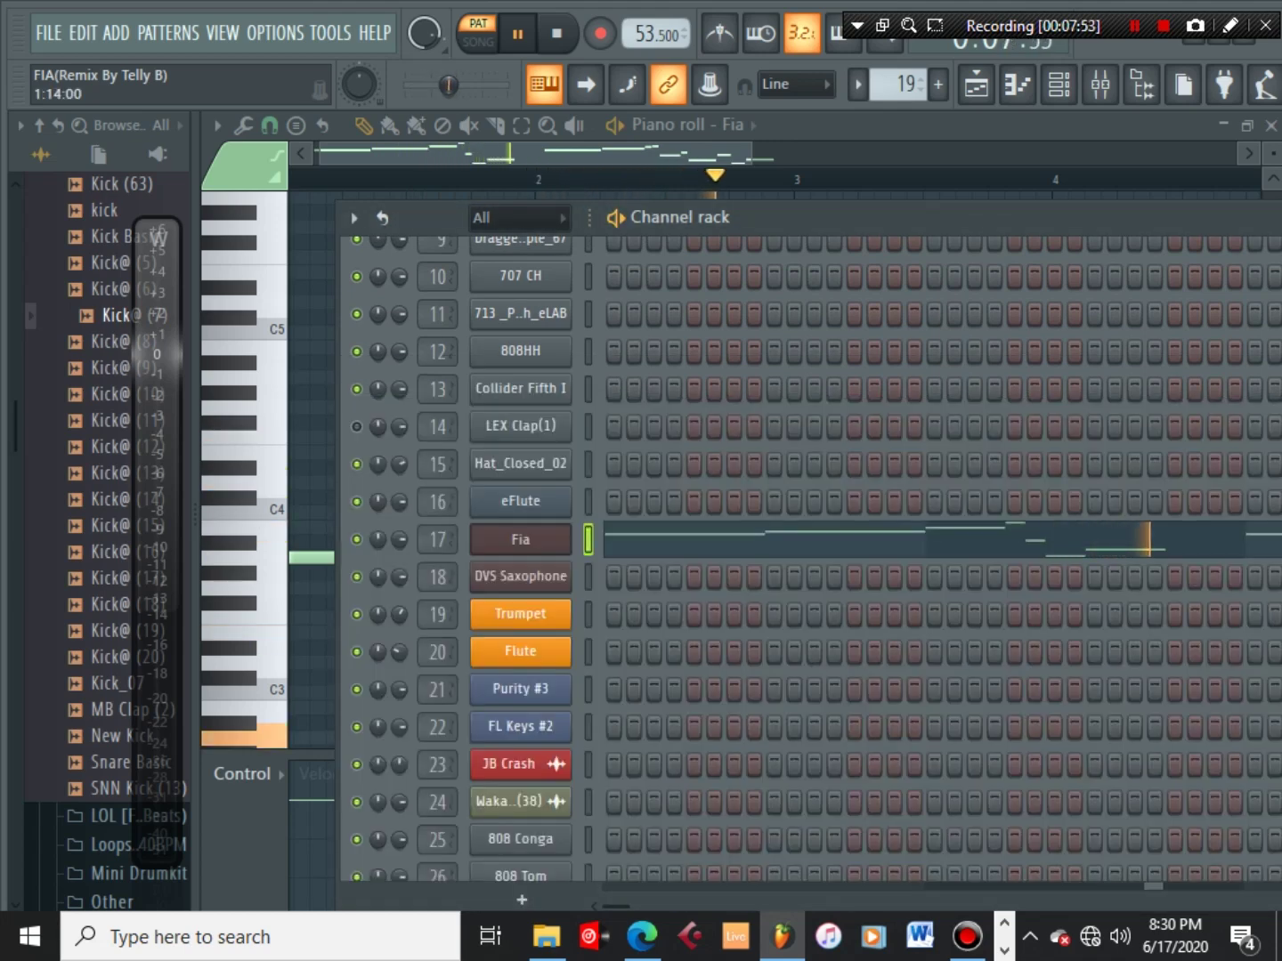
{"action": "left_click", "coordinate": [1100, 84]}
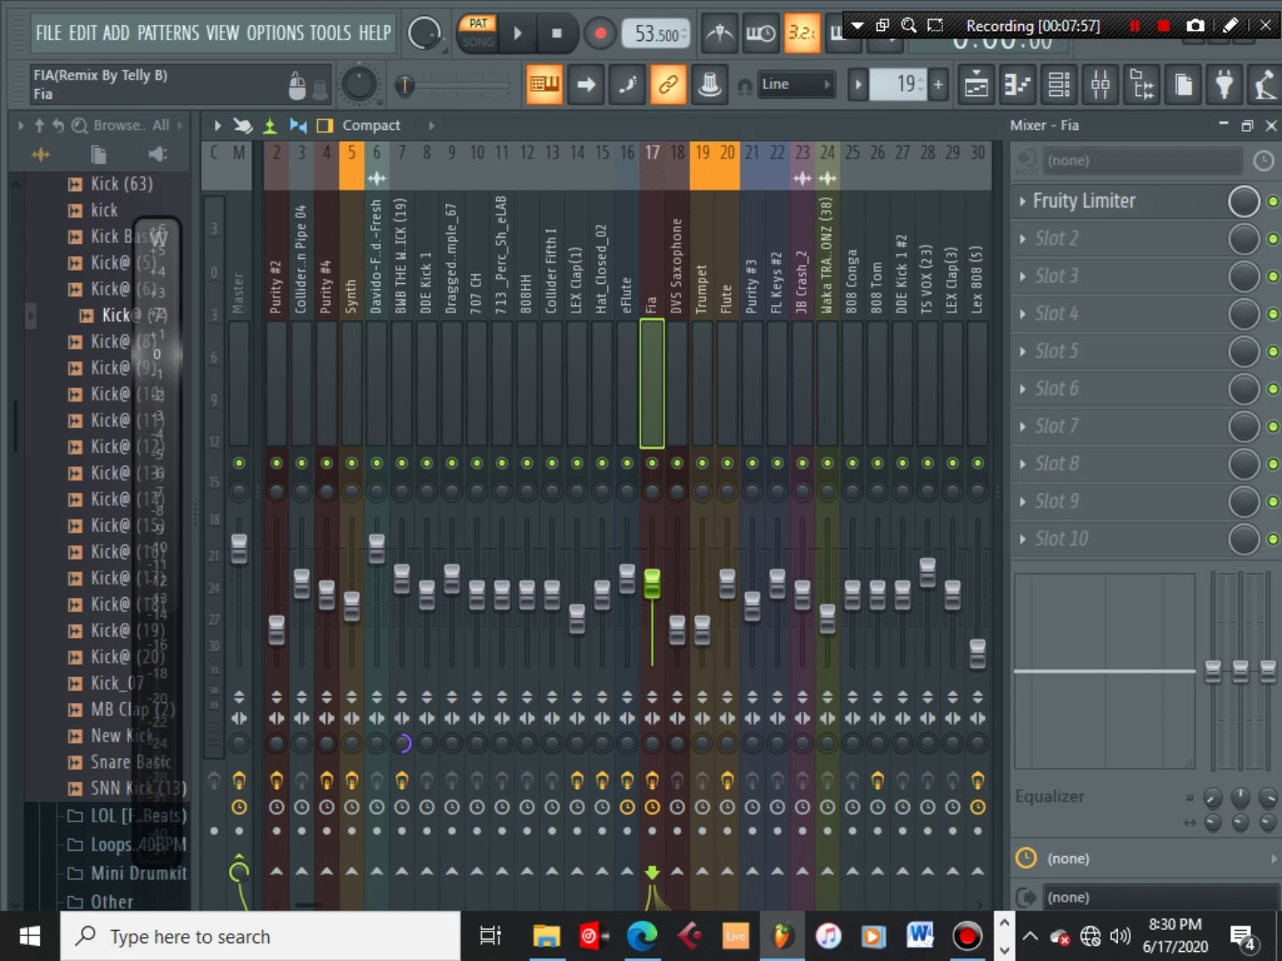
Check pattern 19 in the playlist and review the complete run of its Fia notes in the piano roll
{"action": "key", "text": "F5"}
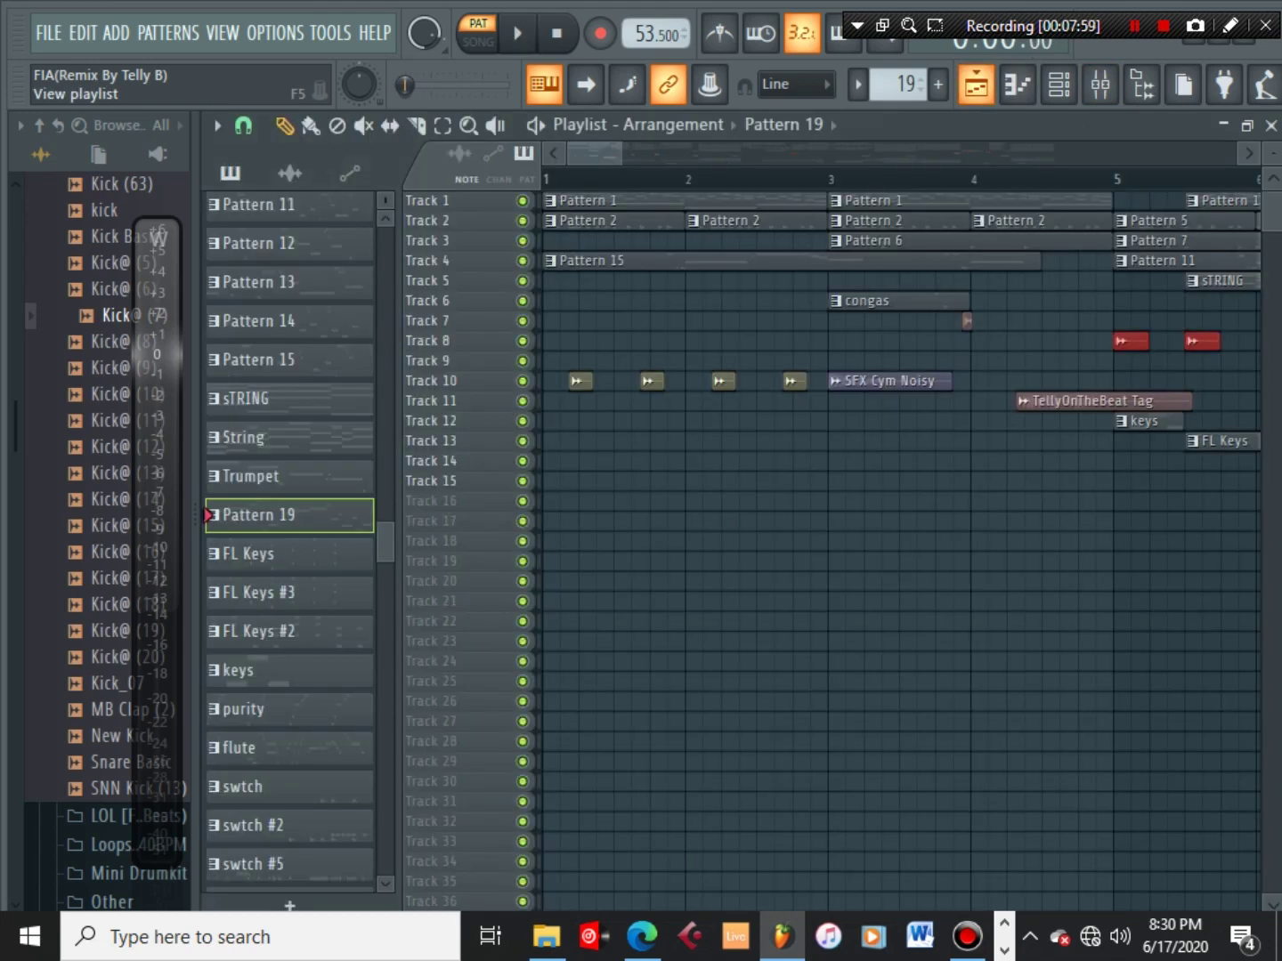
{"action": "left_click", "coordinate": [1017, 84]}
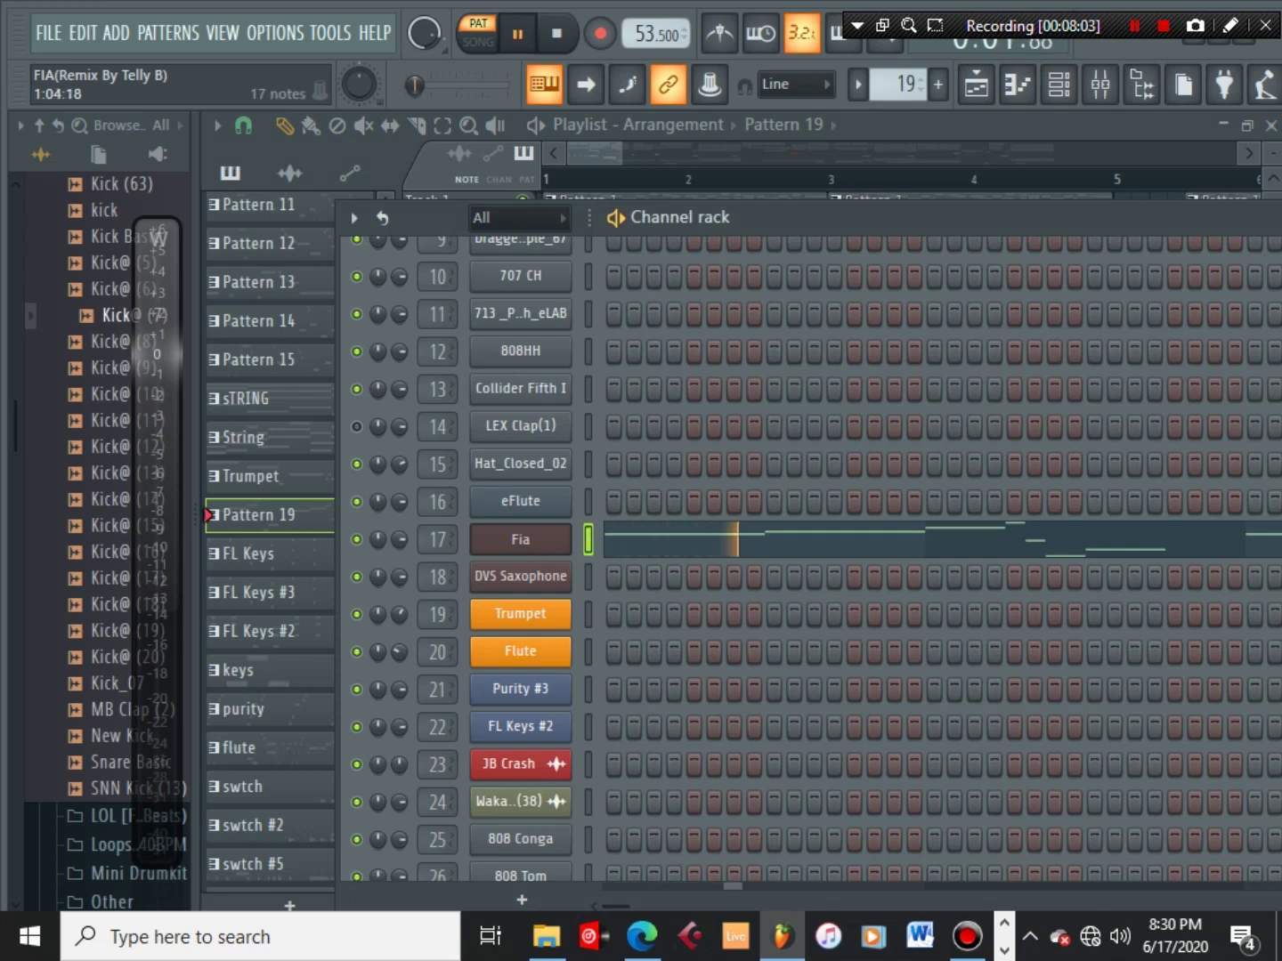
{"action": "key", "text": "F7"}
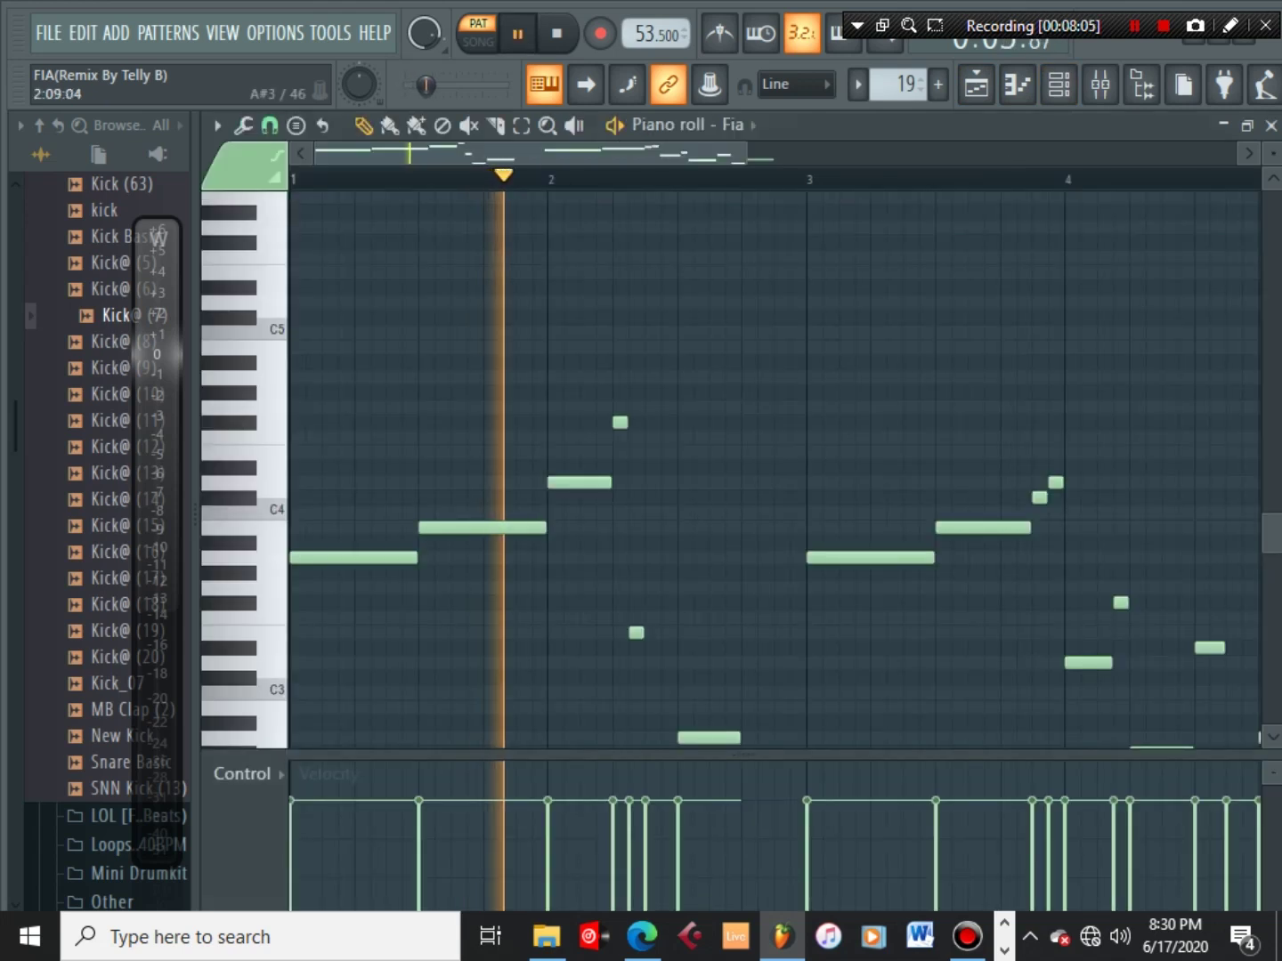
{"action": "scroll", "coordinate": [681, 538], "scroll_direction": "up", "scroll_amount": 3}
{"action": "scroll", "coordinate": [681, 538], "scroll_direction": "down", "scroll_amount": 2}
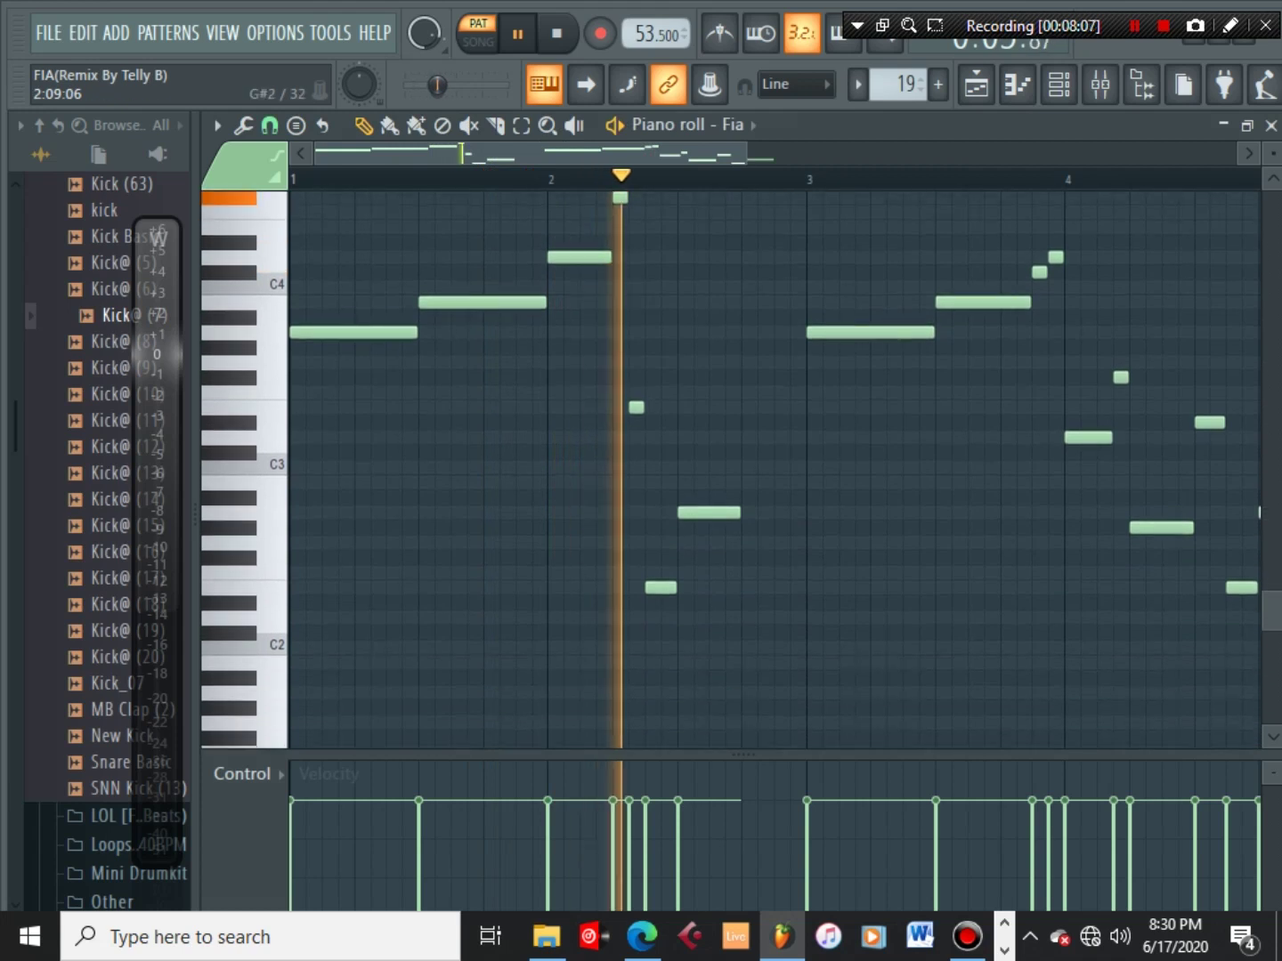
{"action": "scroll", "coordinate": [748, 534], "scroll_direction": "down", "scroll_amount": 3}
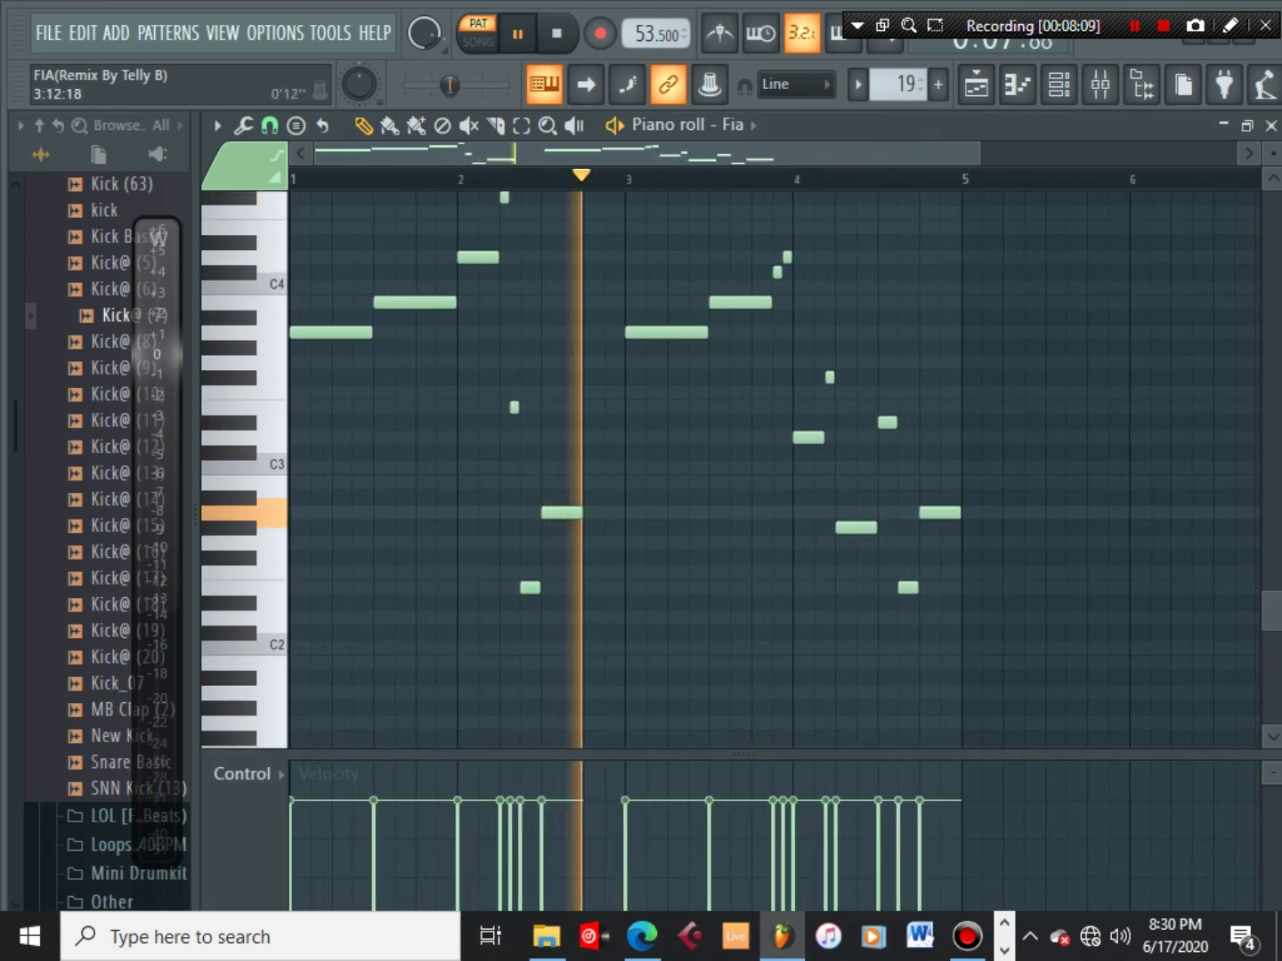
Examine the playlist arrangement from bar 1 to bar 9 while pattern 19 is selected
{"action": "left_click", "coordinate": [1059, 83]}
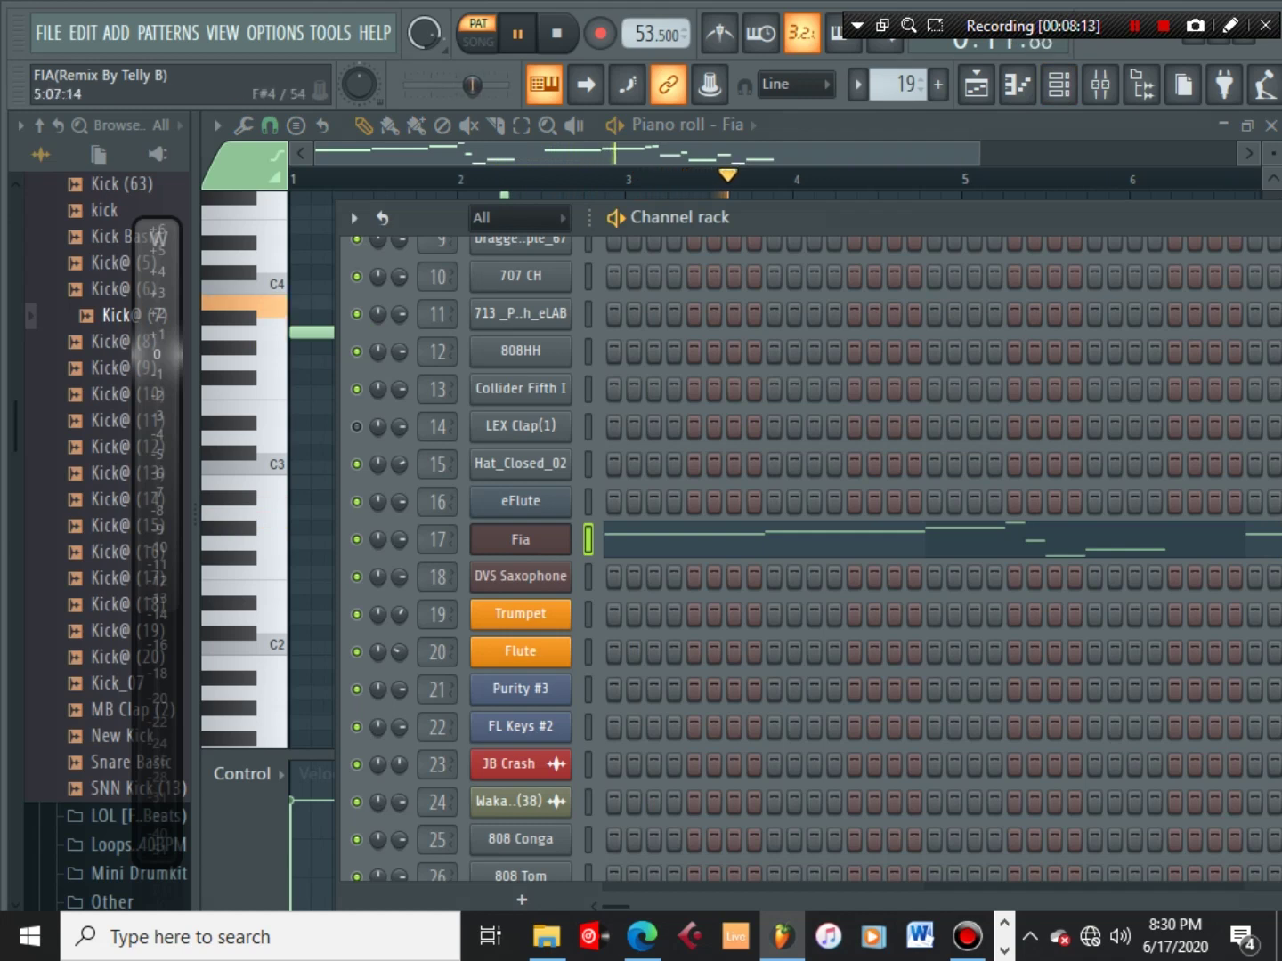
{"action": "left_click", "coordinate": [976, 84]}
{"action": "scroll", "coordinate": [463, 321], "scroll_direction": "down", "scroll_amount": 2}
{"action": "scroll", "coordinate": [899, 547], "scroll_direction": "up", "scroll_amount": 1}
{"action": "scroll", "coordinate": [808, 547], "scroll_direction": "down", "scroll_amount": 4}
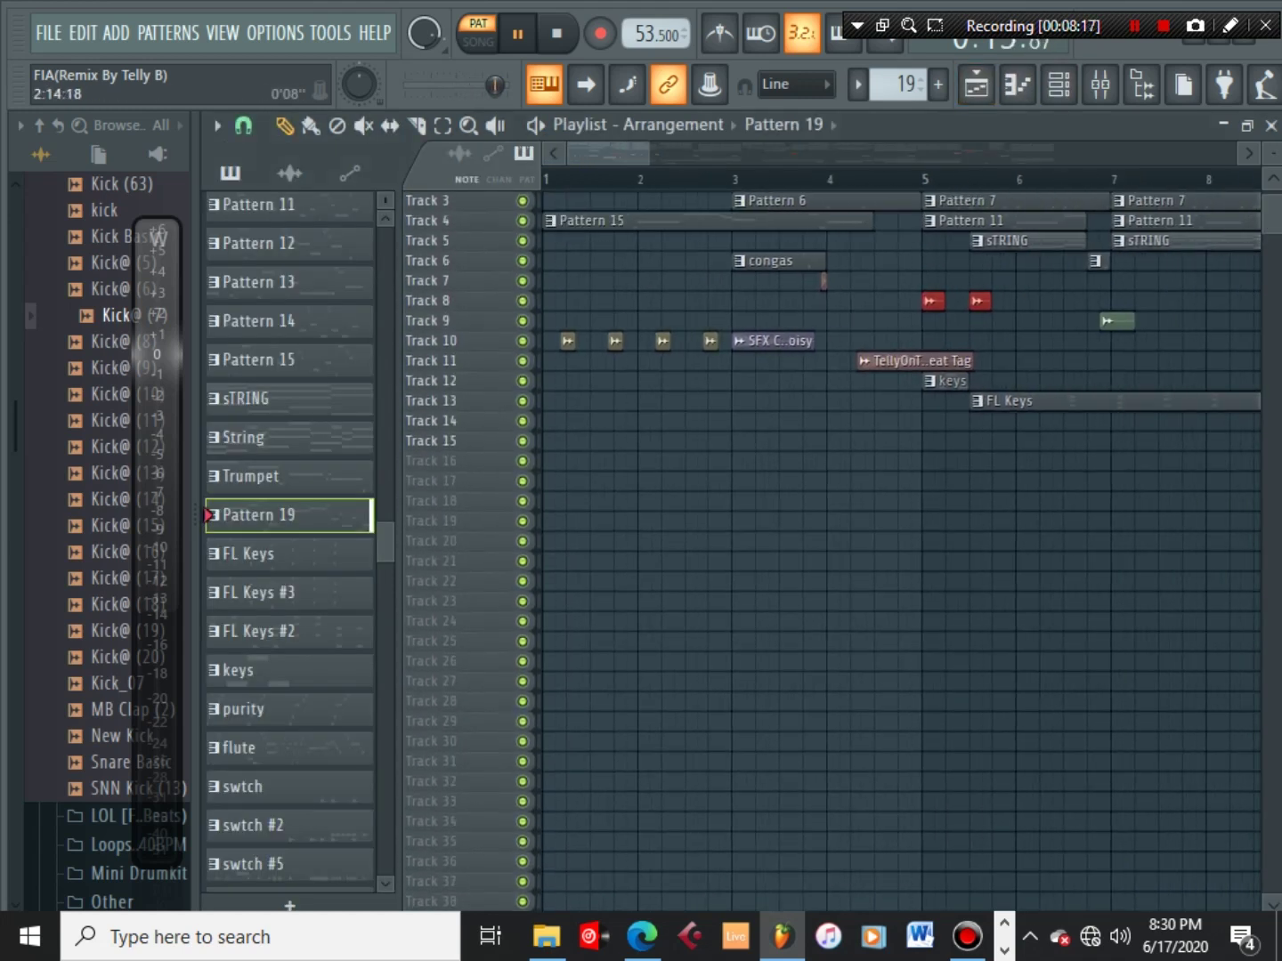
{"action": "scroll", "coordinate": [808, 548], "scroll_direction": "up", "scroll_amount": 3}
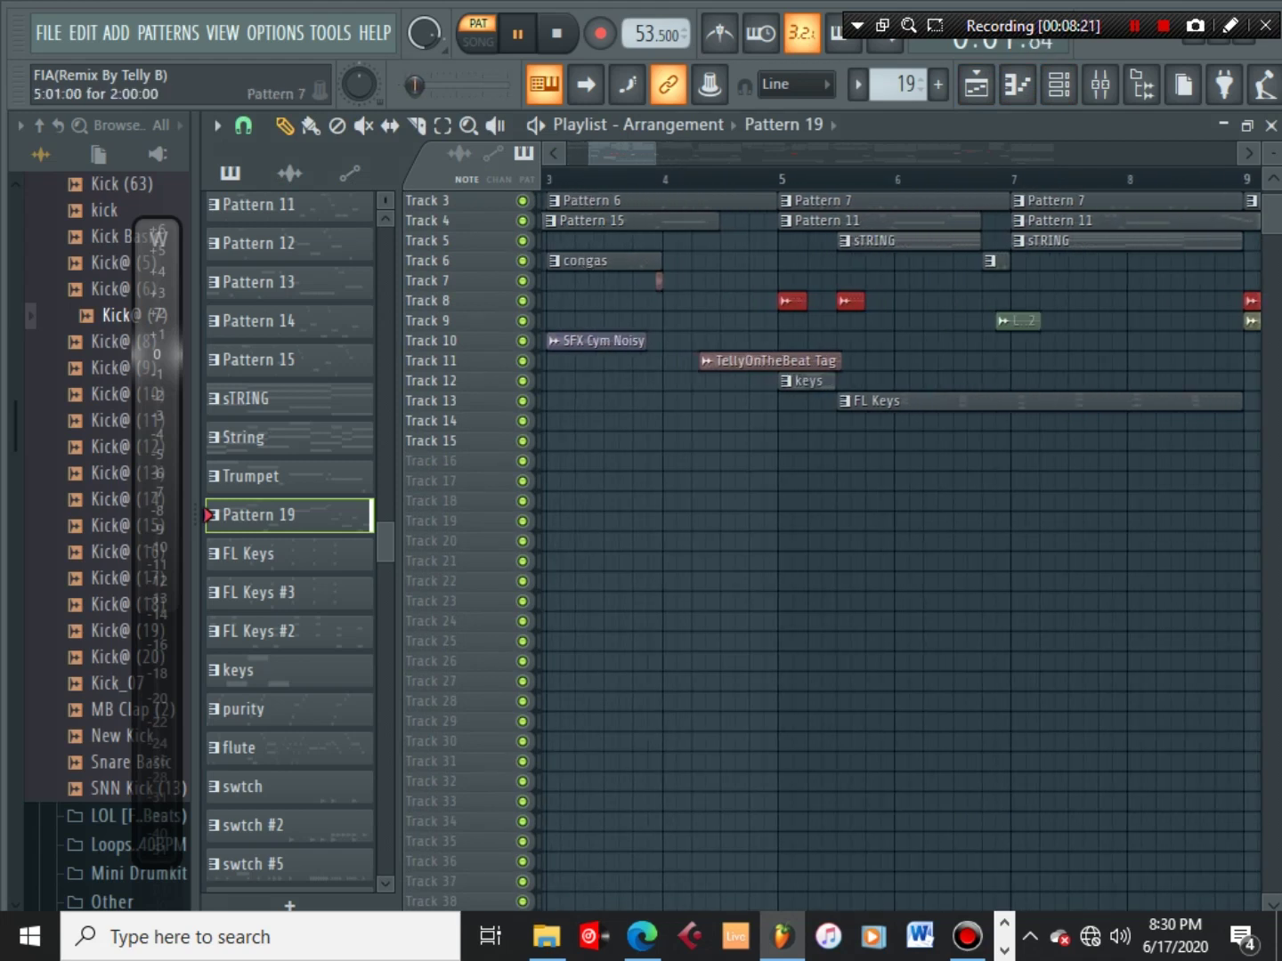
Bring up the Fia channel's Morphine synthesizer from the channel rack and move its window so more of its controls are in view
{"action": "scroll", "coordinate": [903, 551], "scroll_direction": "down", "scroll_amount": 4}
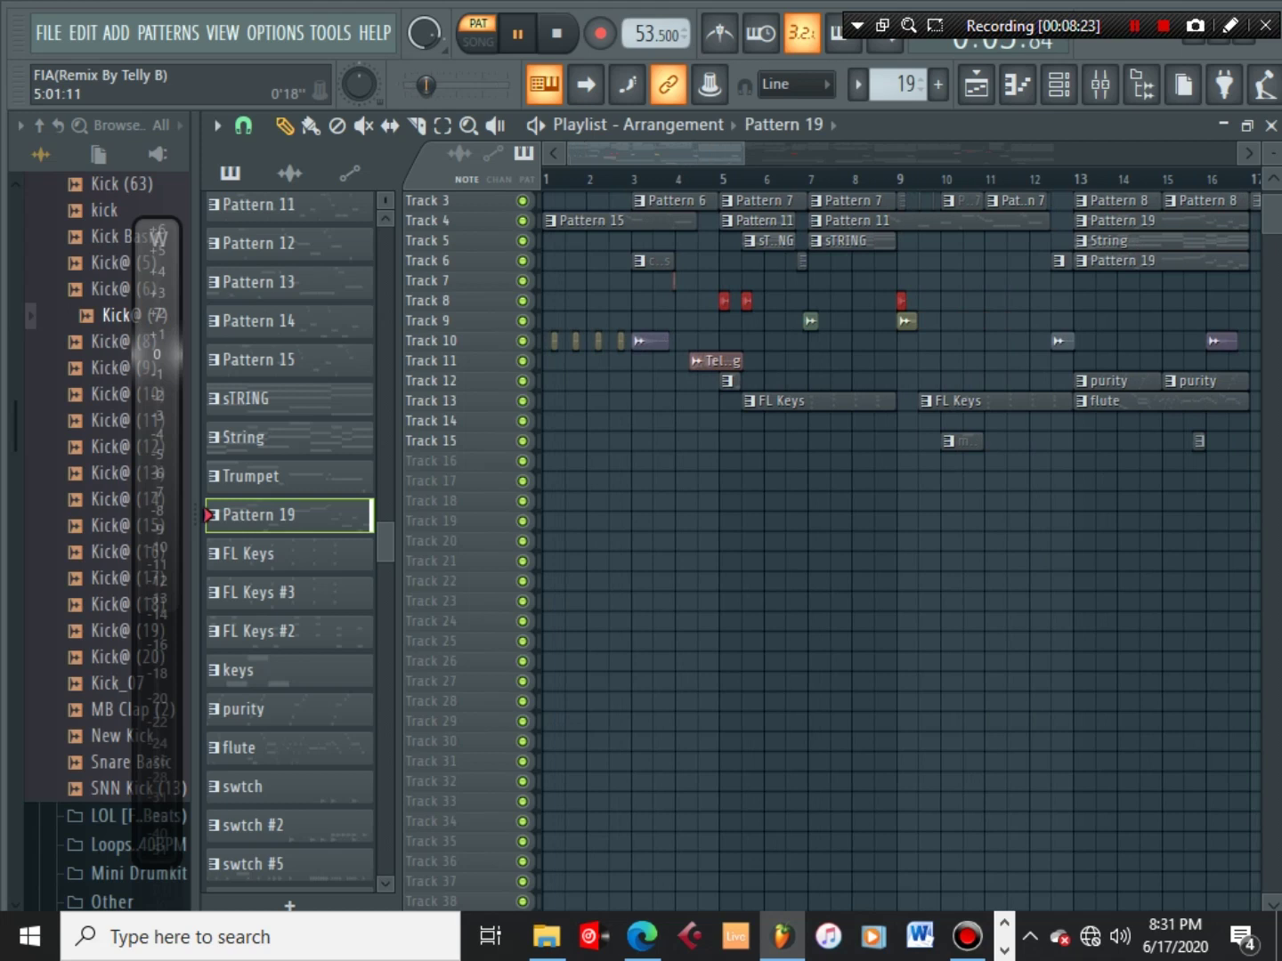
{"action": "scroll", "coordinate": [819, 260], "scroll_direction": "up", "scroll_amount": 3}
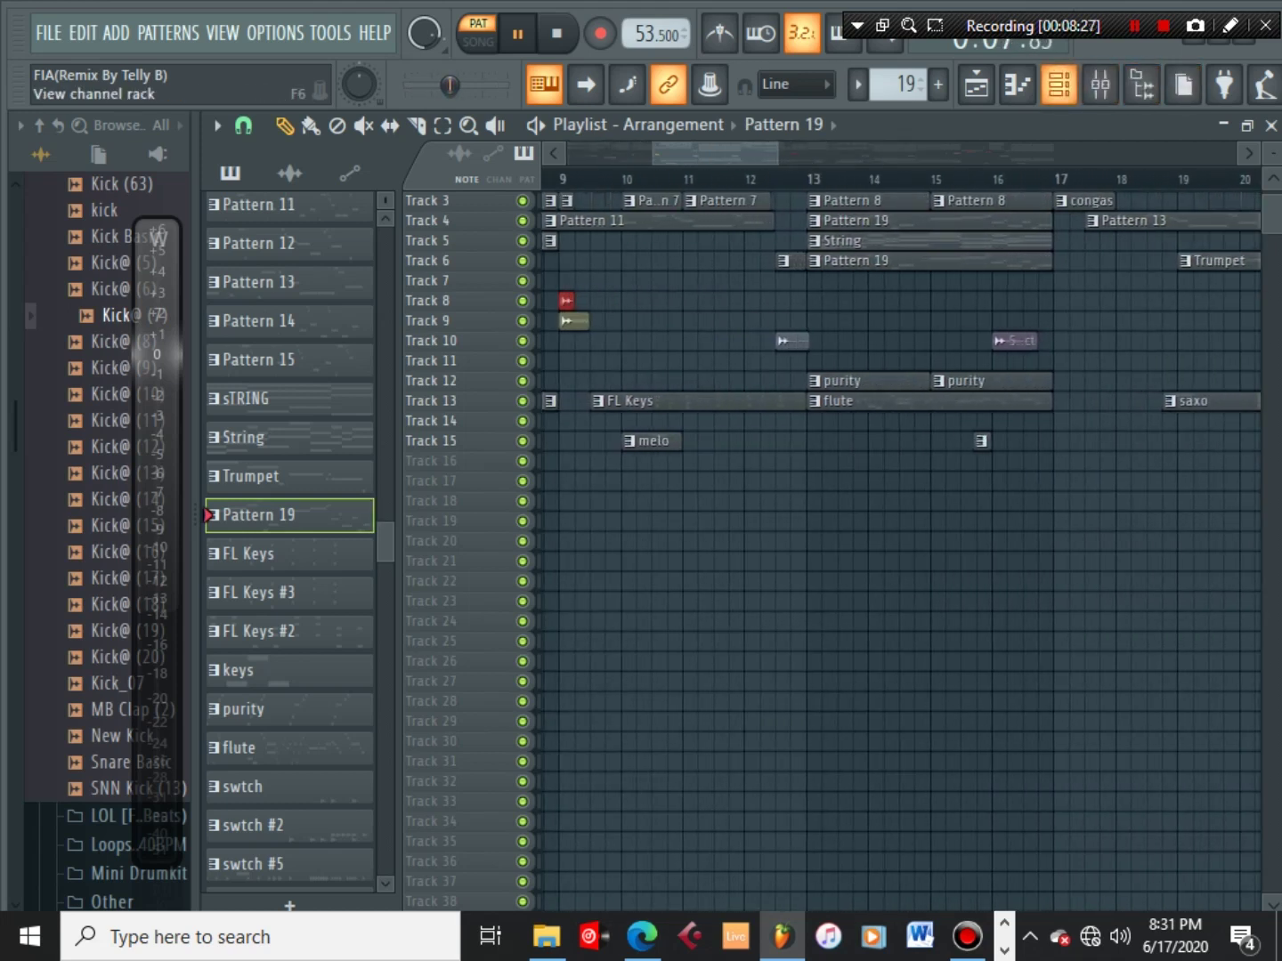
{"action": "left_click", "coordinate": [1058, 85]}
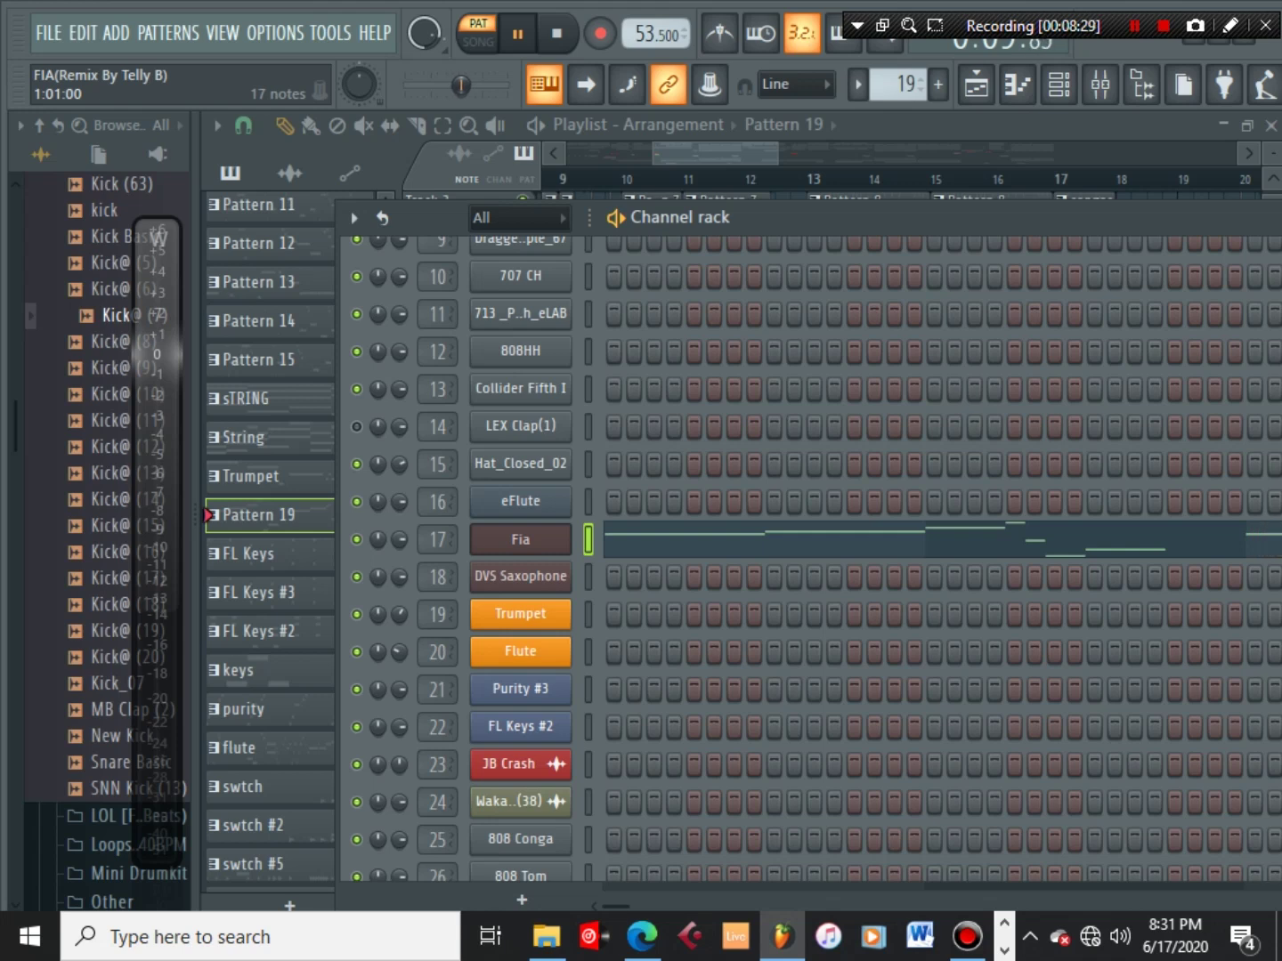
{"action": "left_click", "coordinate": [520, 539]}
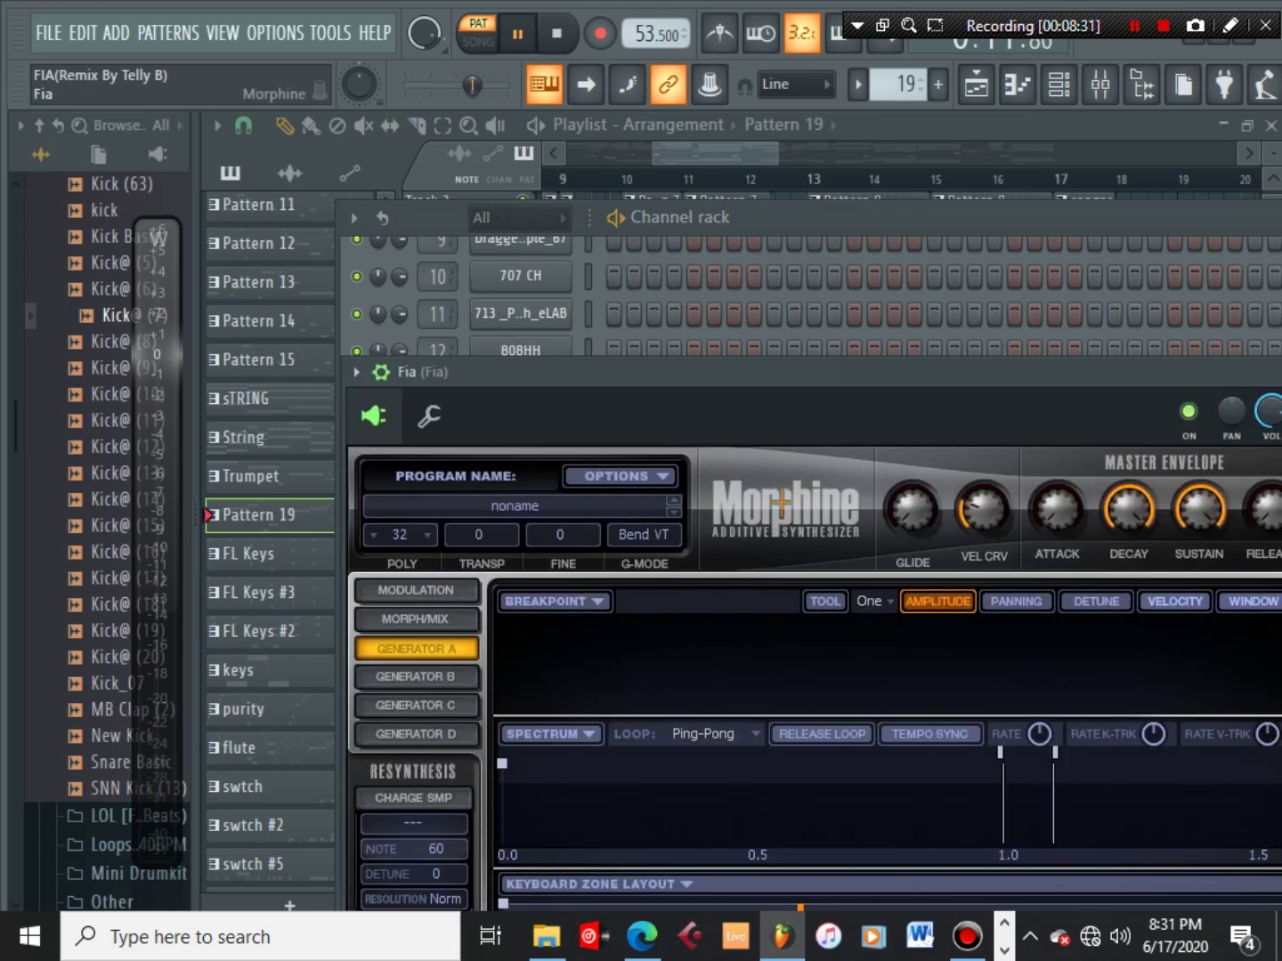
{"action": "left_click_drag", "start_coordinate": [753, 372], "coordinate": [646, 191]}
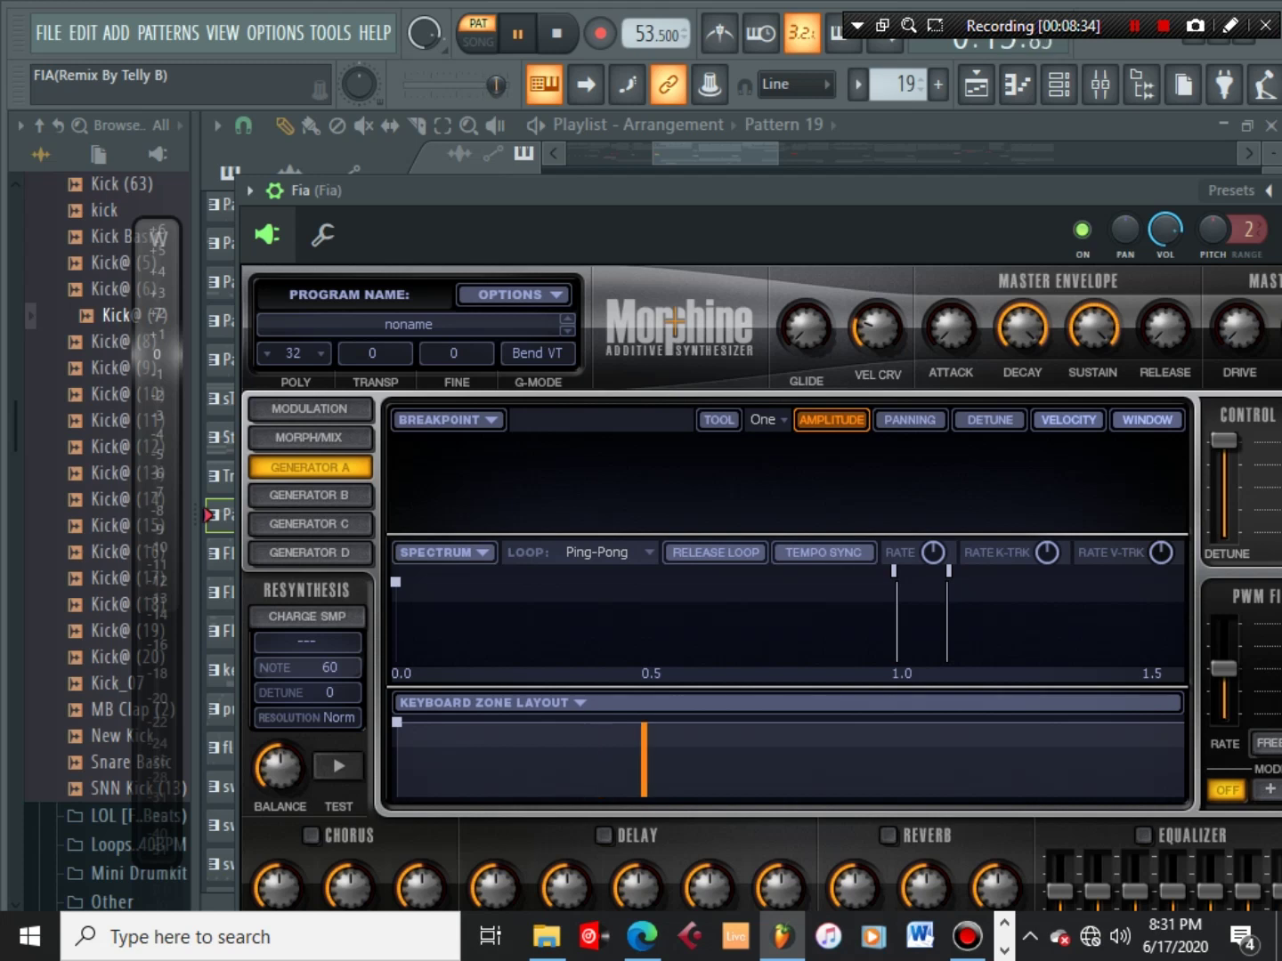
Audition ATM AddWorld FG and ATM Additive Swell MC from Morphine's Pads & Atmos preset bank, and close the presets library
{"action": "left_click", "coordinate": [537, 353]}
{"action": "left_click", "coordinate": [675, 321]}
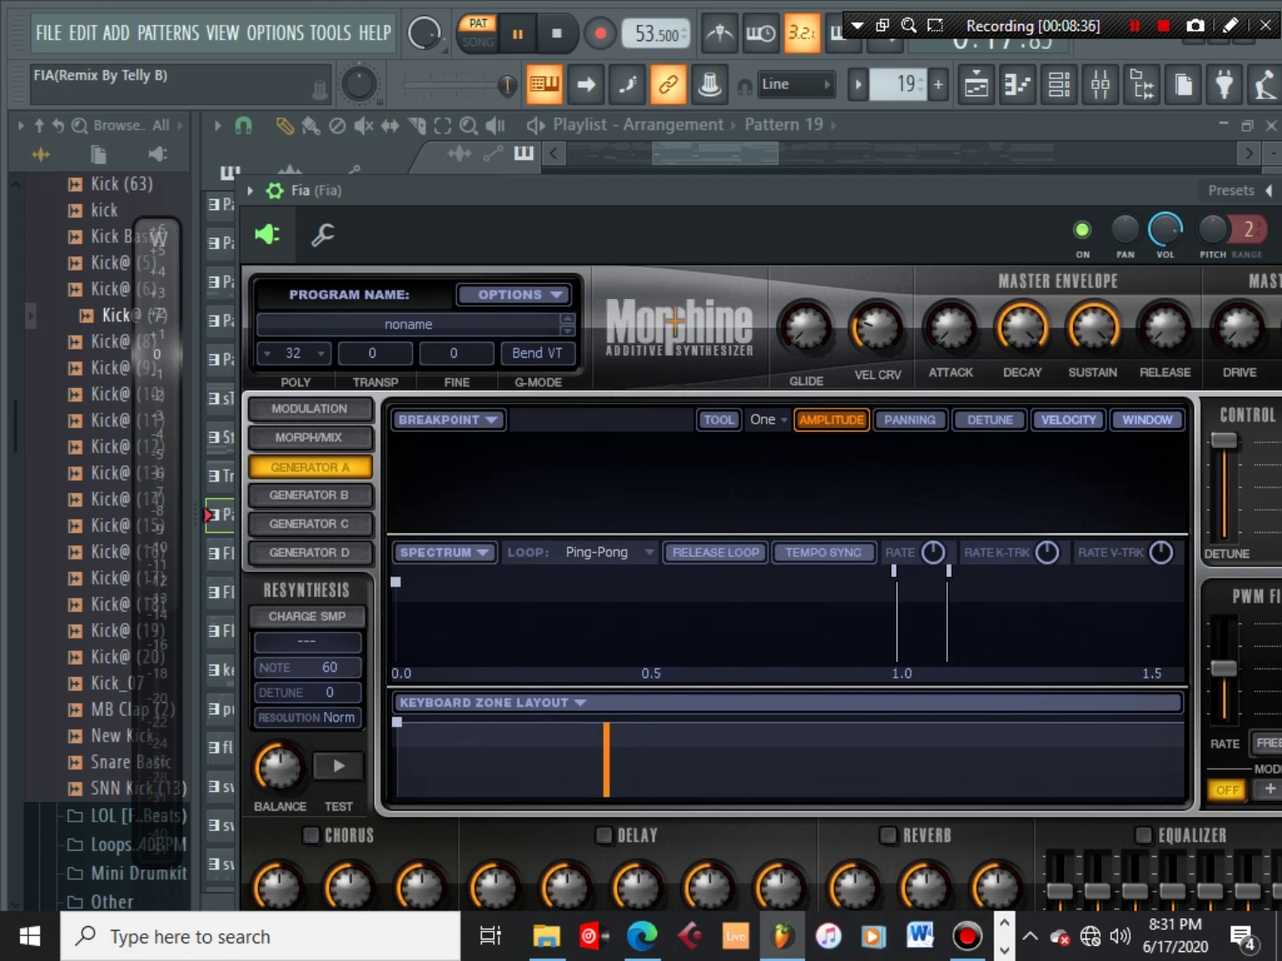
{"action": "left_click", "coordinate": [409, 325]}
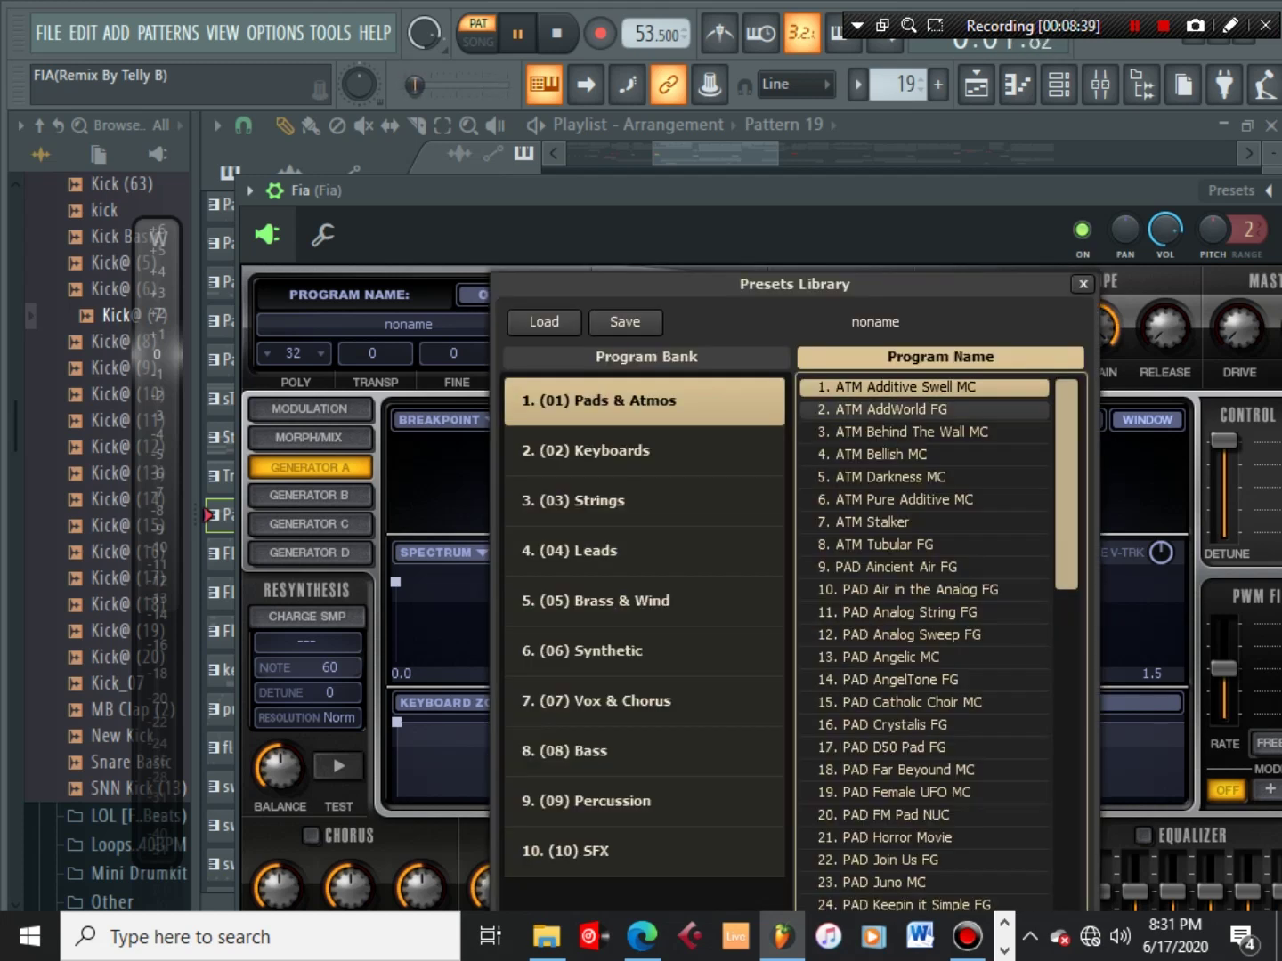
{"action": "left_click", "coordinate": [891, 410]}
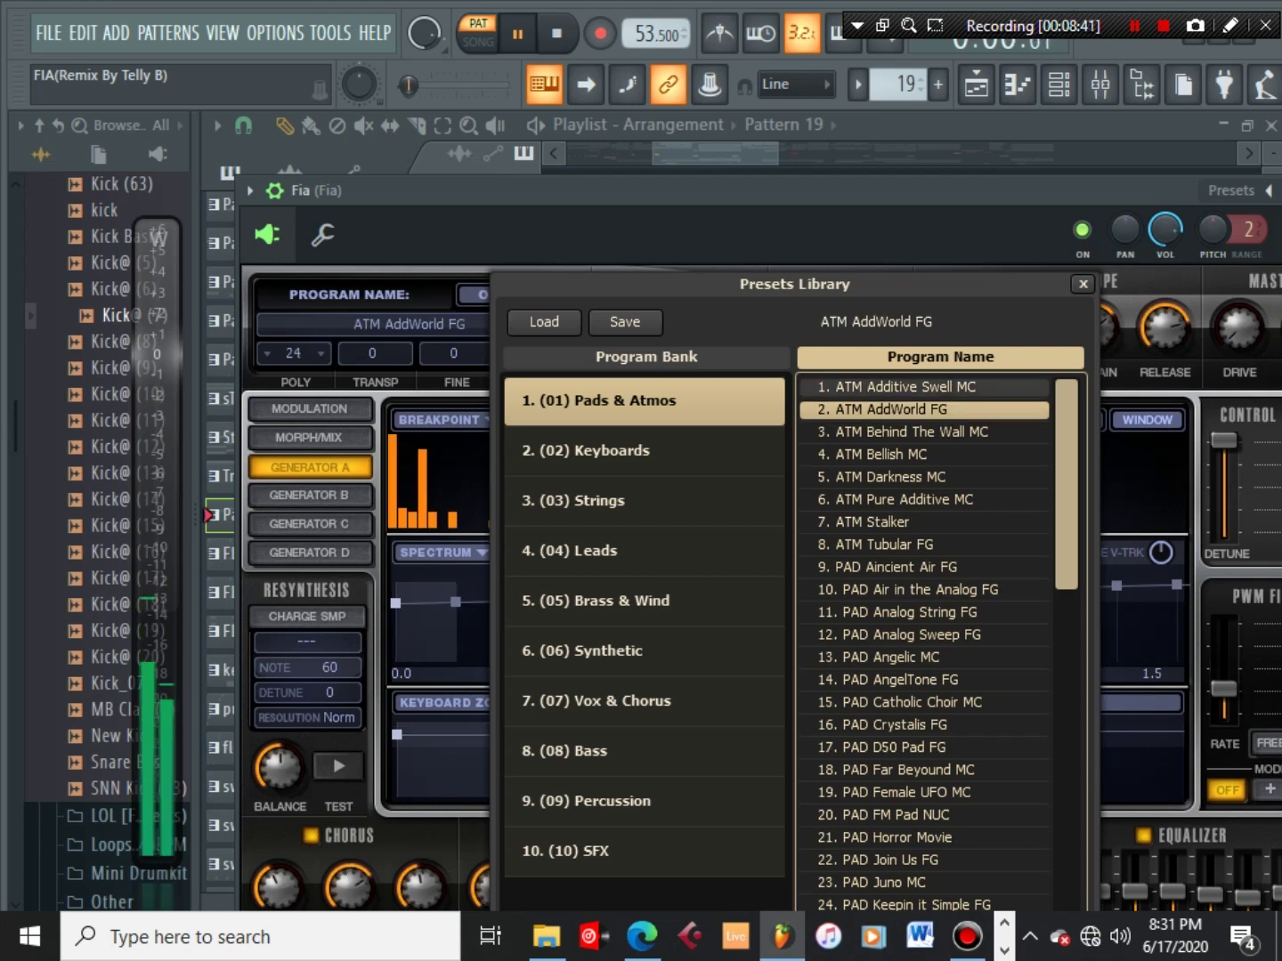
{"action": "left_click", "coordinate": [896, 388]}
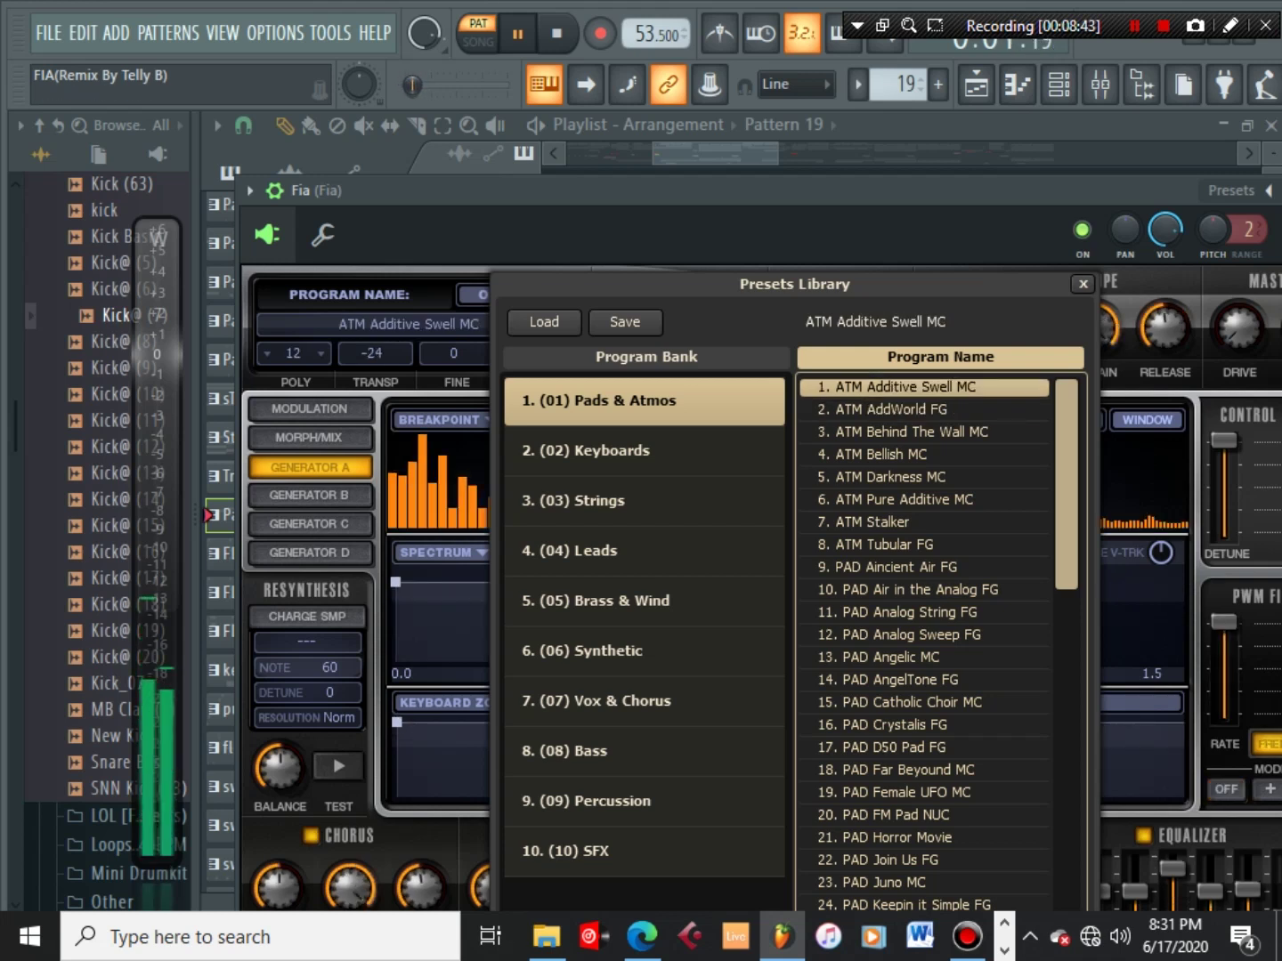
{"action": "left_click", "coordinate": [1083, 284]}
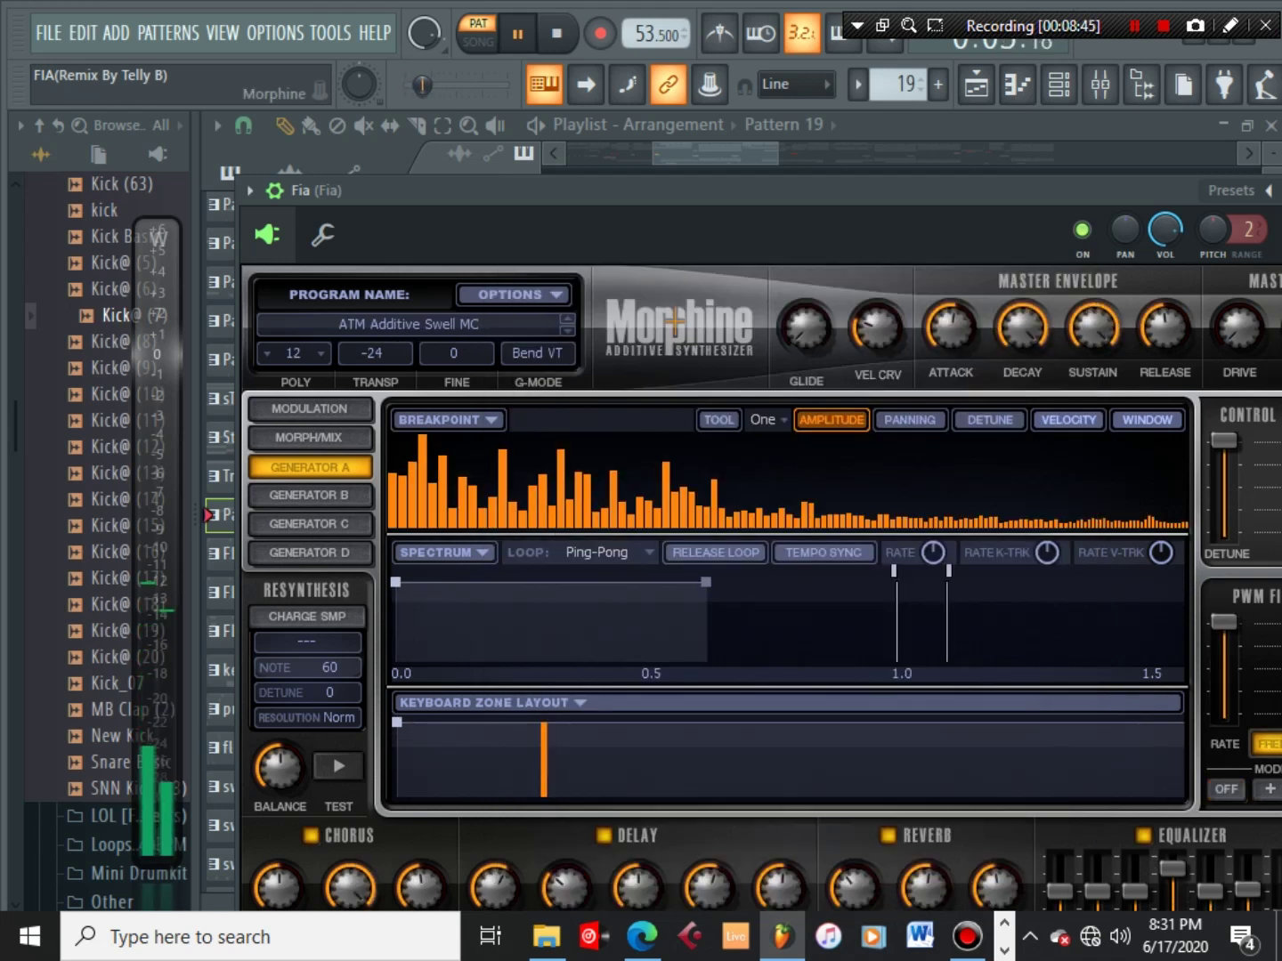
Reopen Morphine's presets library and audition ATM AddWorld FG, ATM Behind The Wall MC, ATM Bellish MC and ATM Darkness MC
{"action": "left_click", "coordinate": [408, 325]}
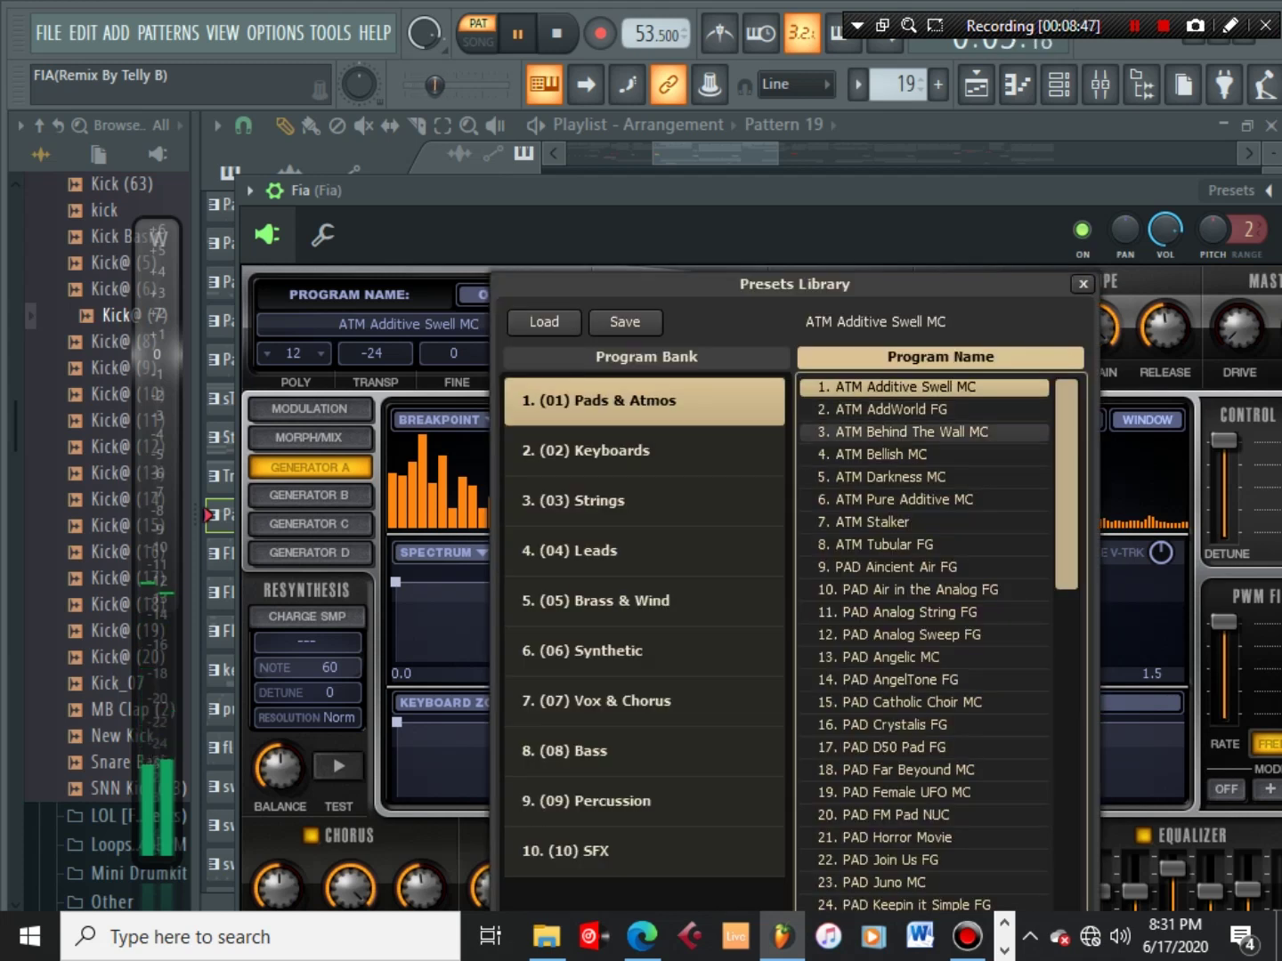
{"action": "left_click", "coordinate": [897, 411]}
{"action": "left_click", "coordinate": [903, 433]}
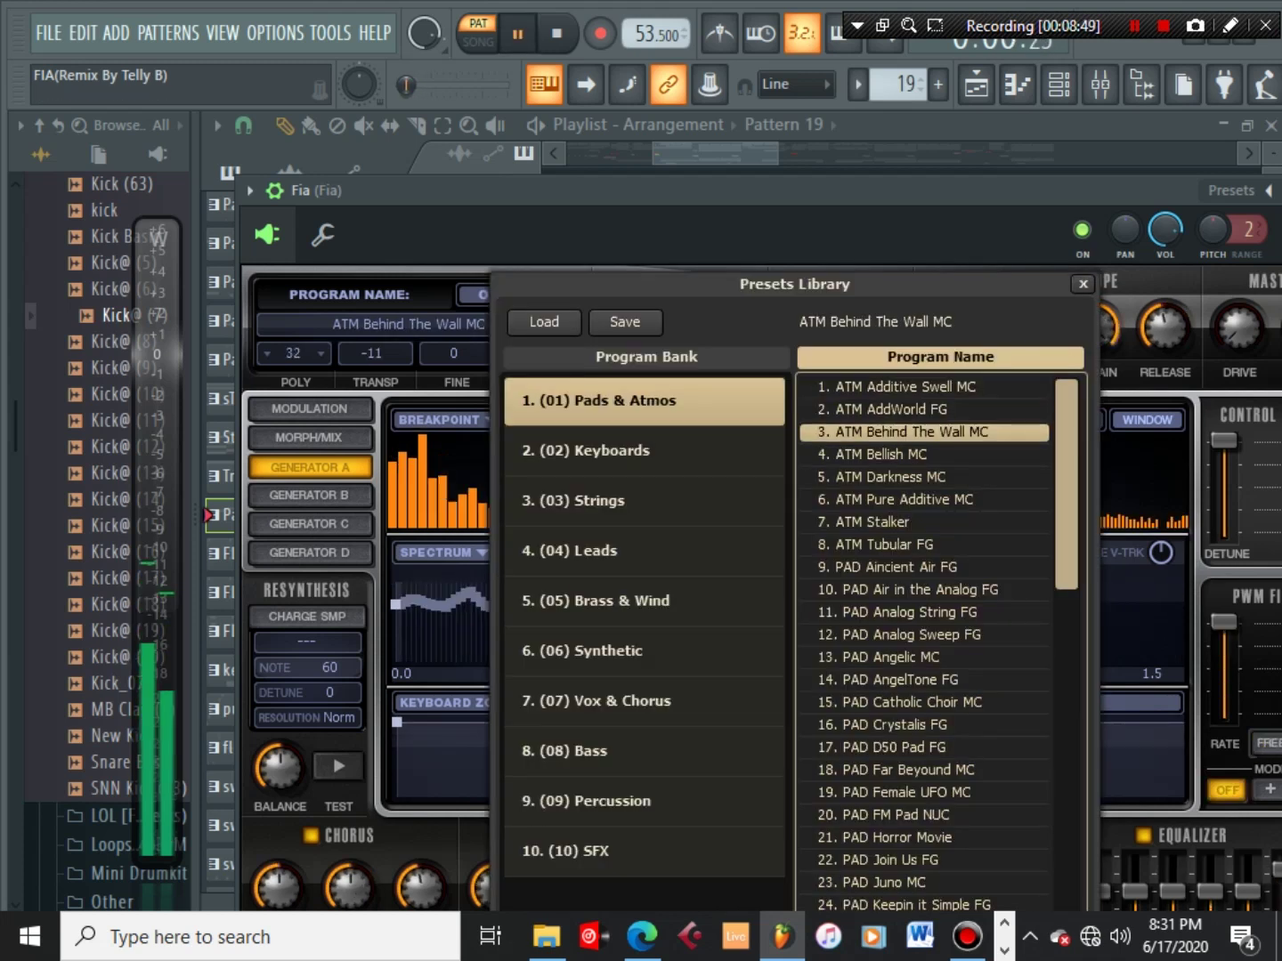
{"action": "left_click", "coordinate": [900, 455]}
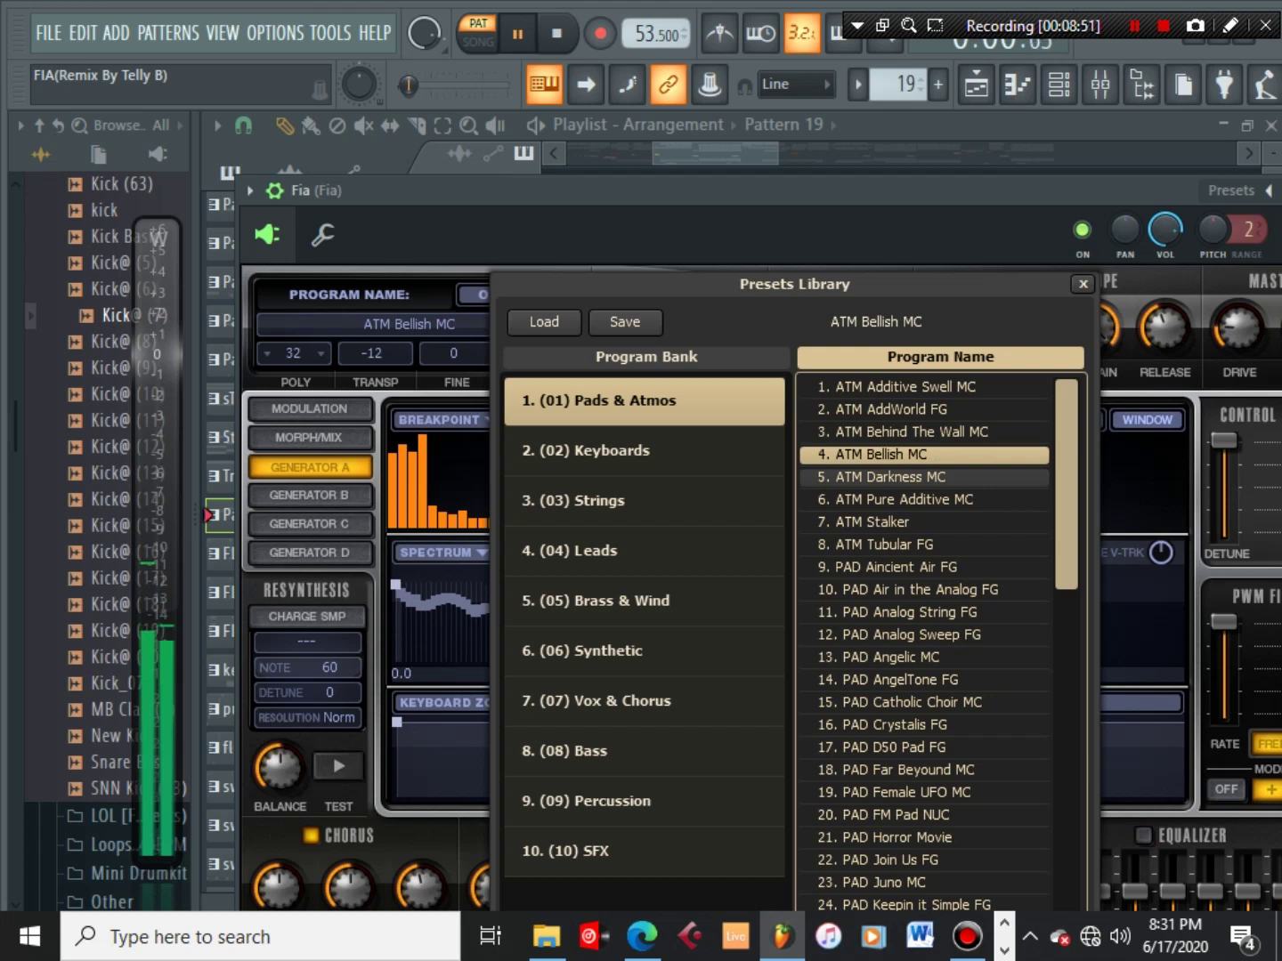
{"action": "left_click", "coordinate": [899, 478]}
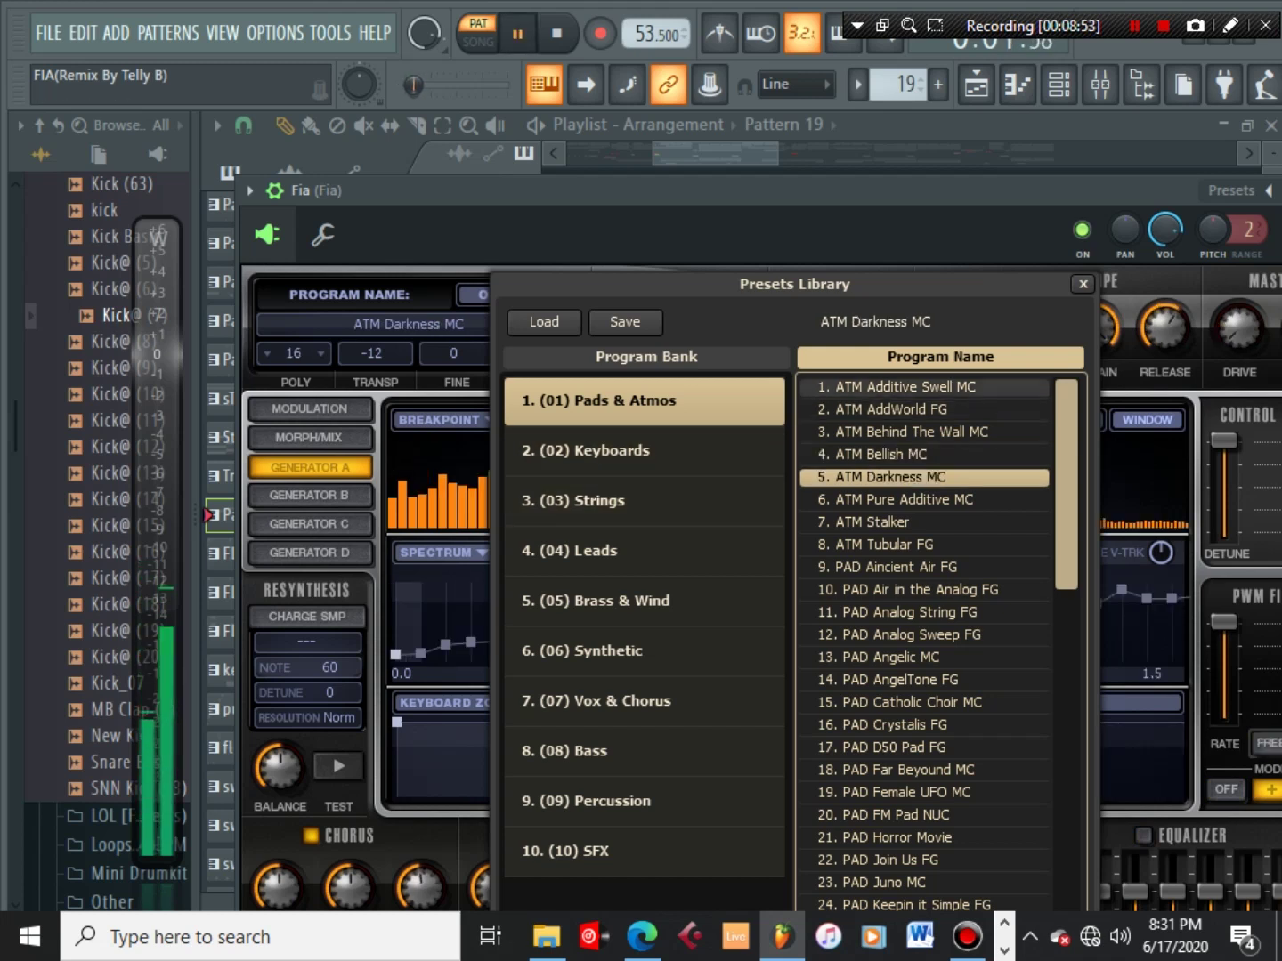
Audition the Pads & Atmos presets PAD Aincient Air FG, ATM Tubular FG and ATM Stalker, ending on PAD Air in the Analog FG
{"action": "left_click", "coordinate": [899, 567]}
{"action": "left_click", "coordinate": [899, 544]}
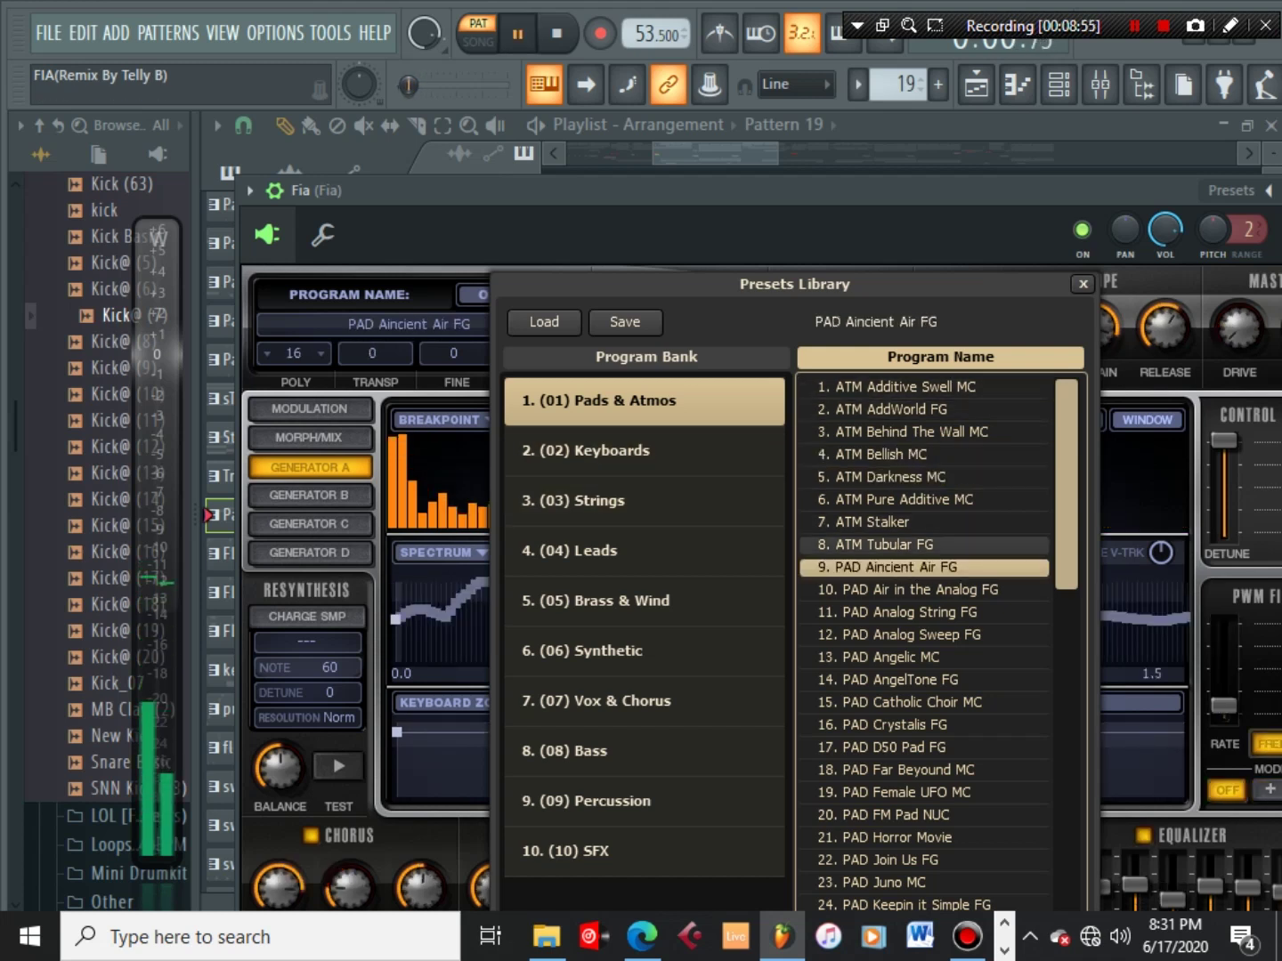
{"action": "left_click", "coordinate": [899, 523]}
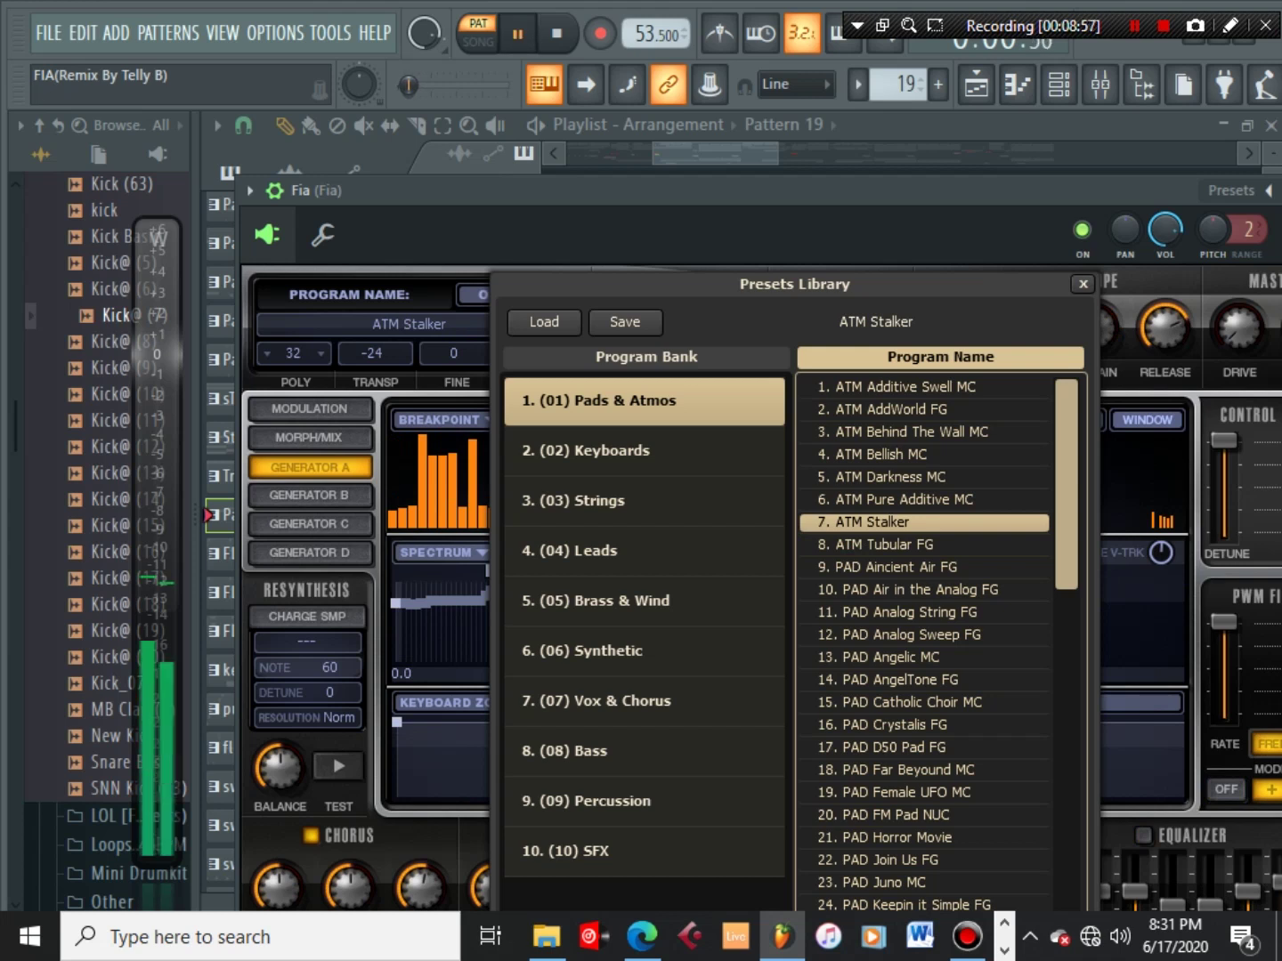
{"action": "scroll", "coordinate": [899, 567], "scroll_direction": "down", "scroll_amount": 1}
{"action": "left_click", "coordinate": [899, 567]}
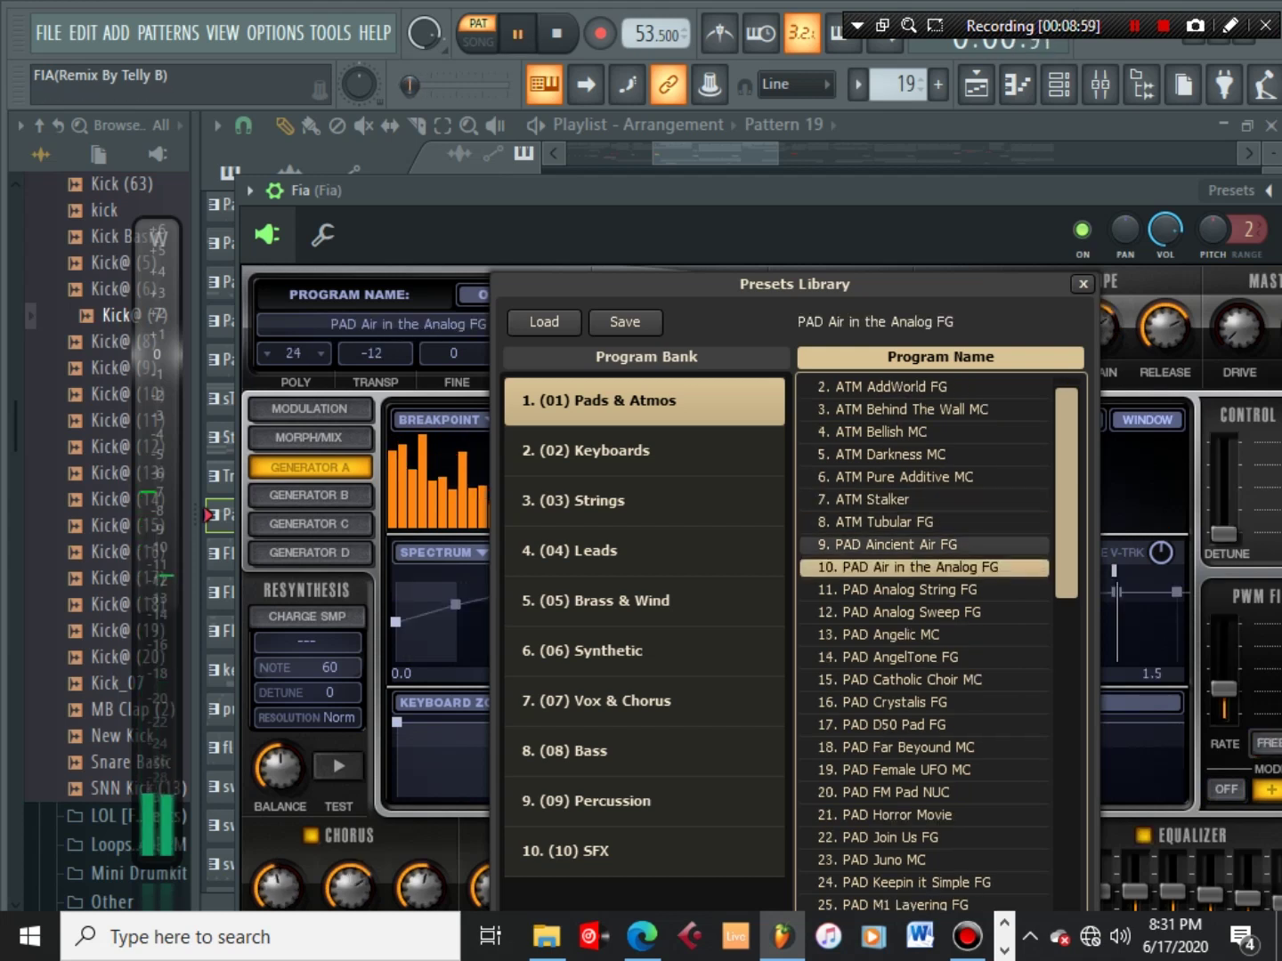
{"action": "left_click", "coordinate": [899, 545]}
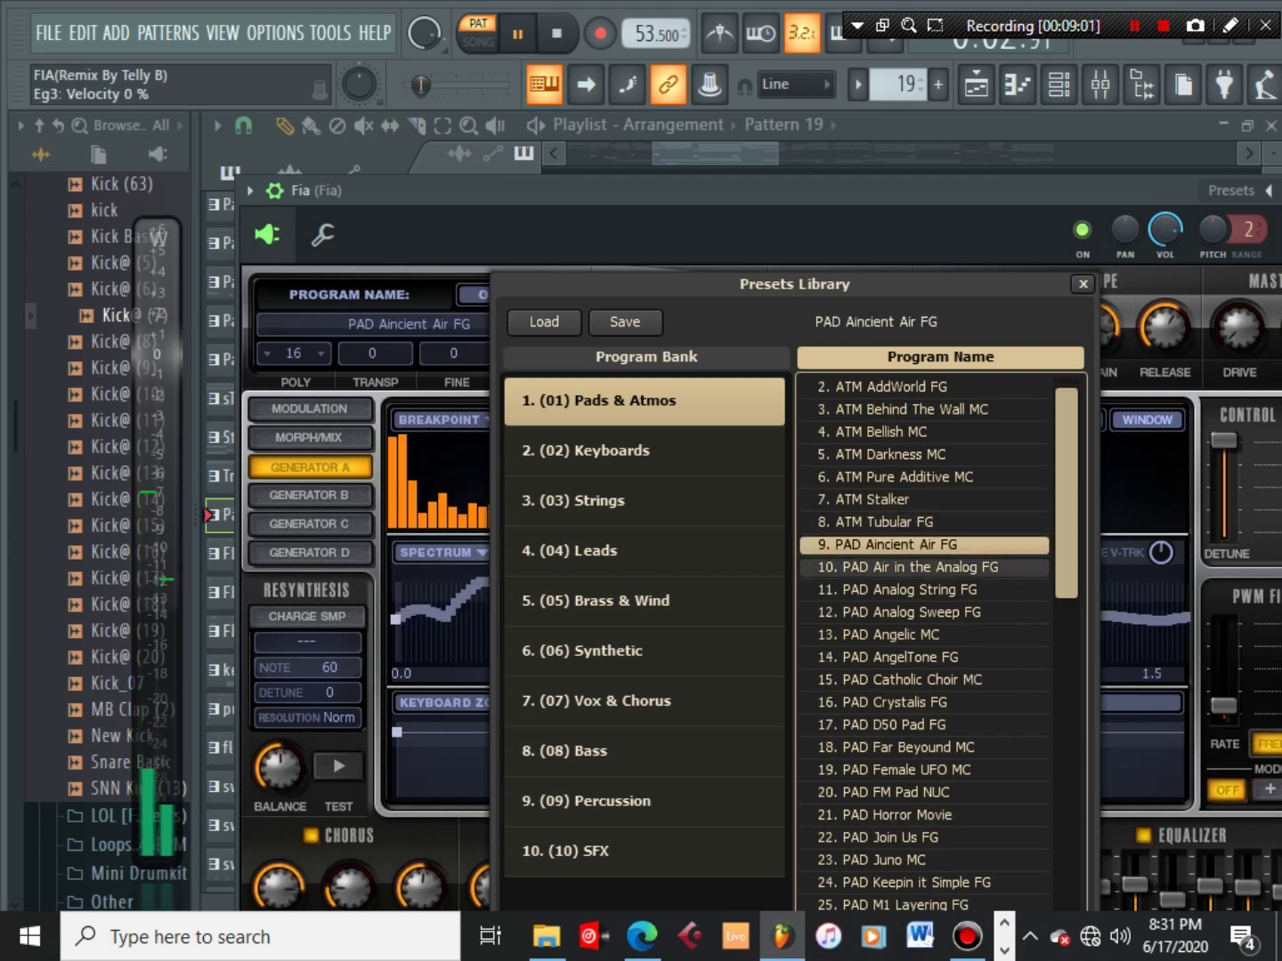
{"action": "left_click", "coordinate": [907, 568]}
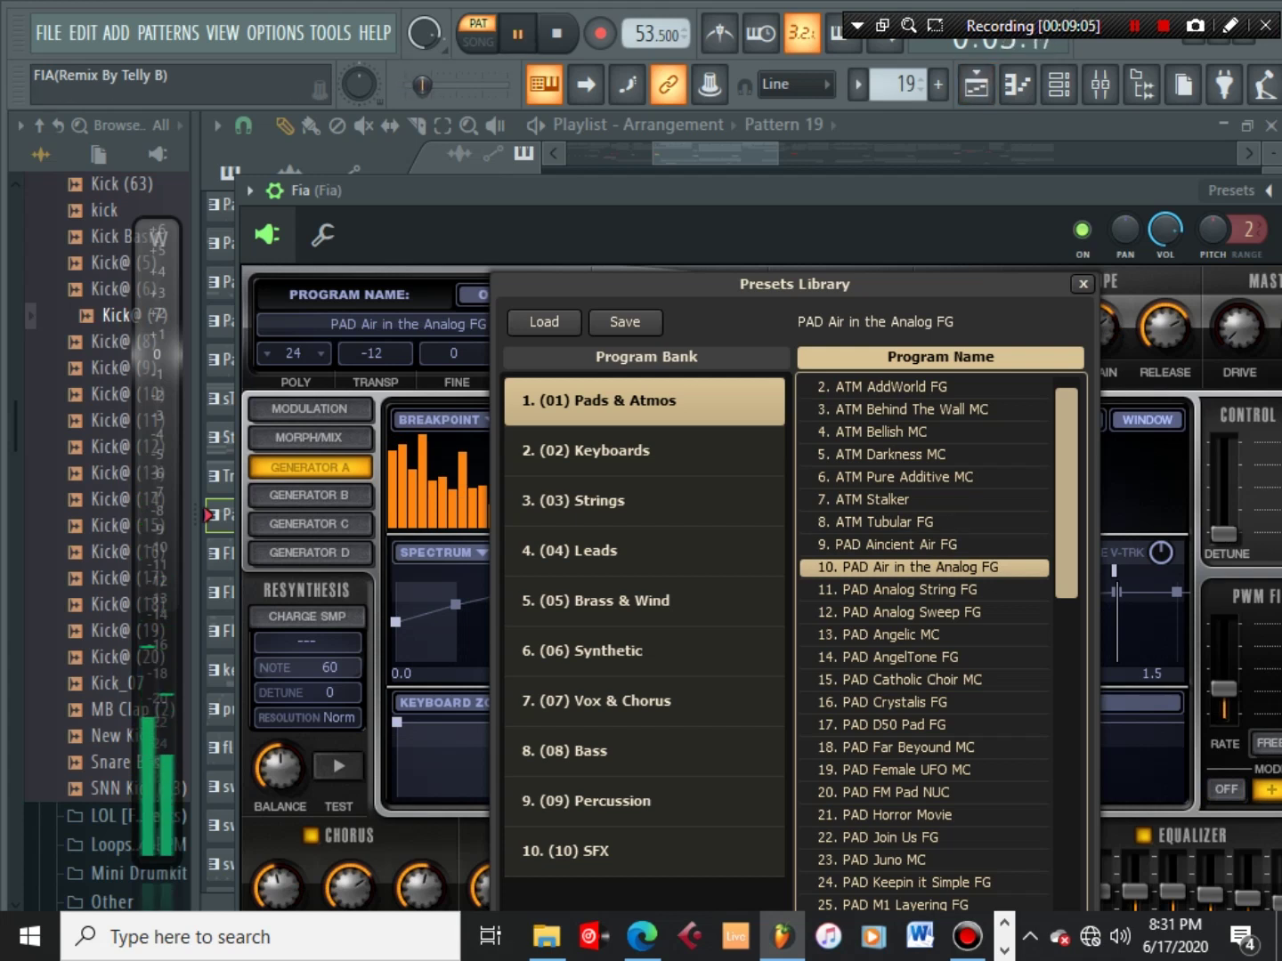
Check the Fia track in the mixer and bring the Fia channel's Morphine window back from the channel rack
{"action": "left_click", "coordinate": [1100, 83]}
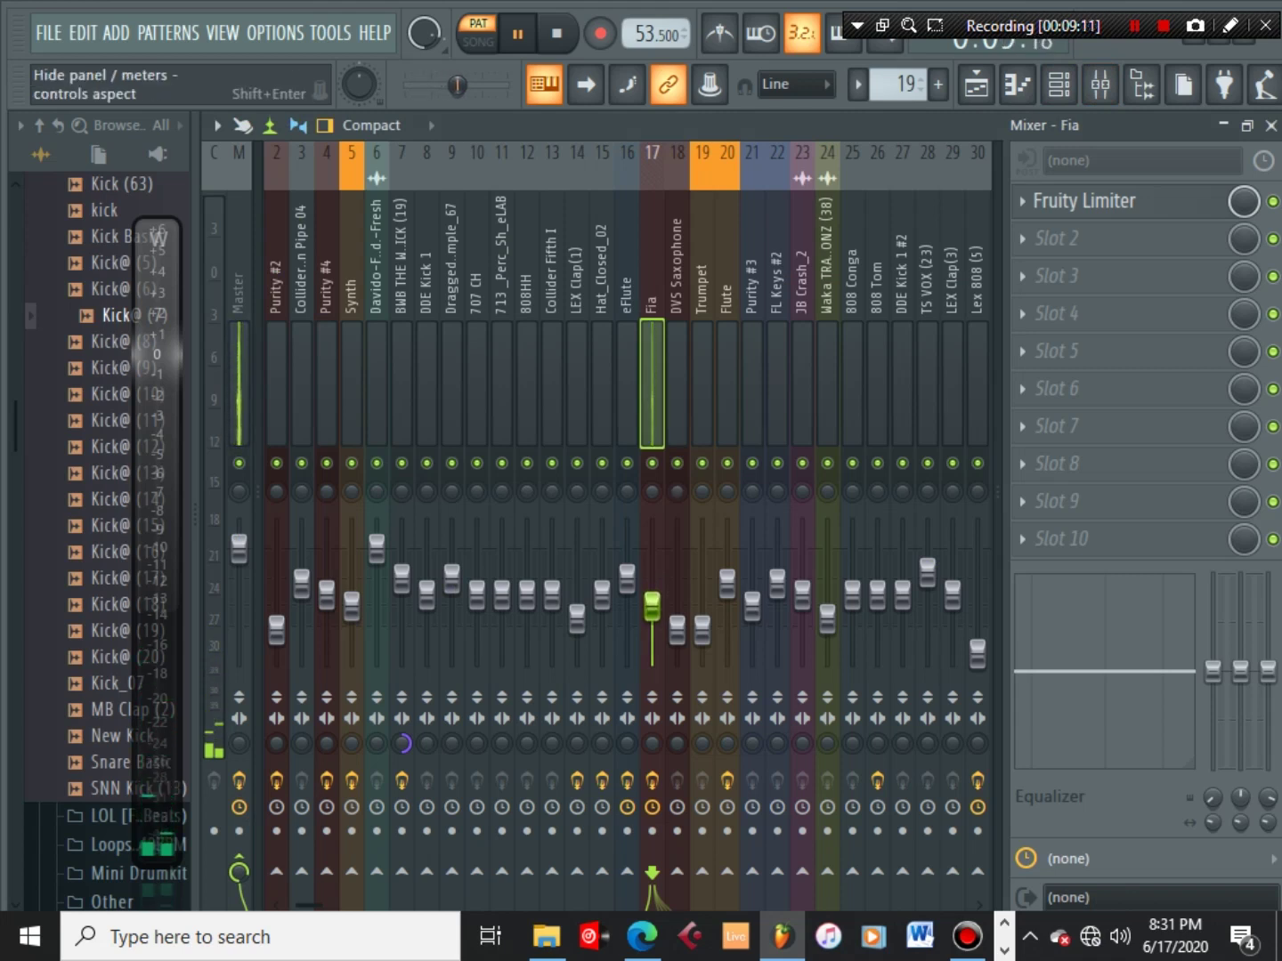
{"action": "key", "text": "F6"}
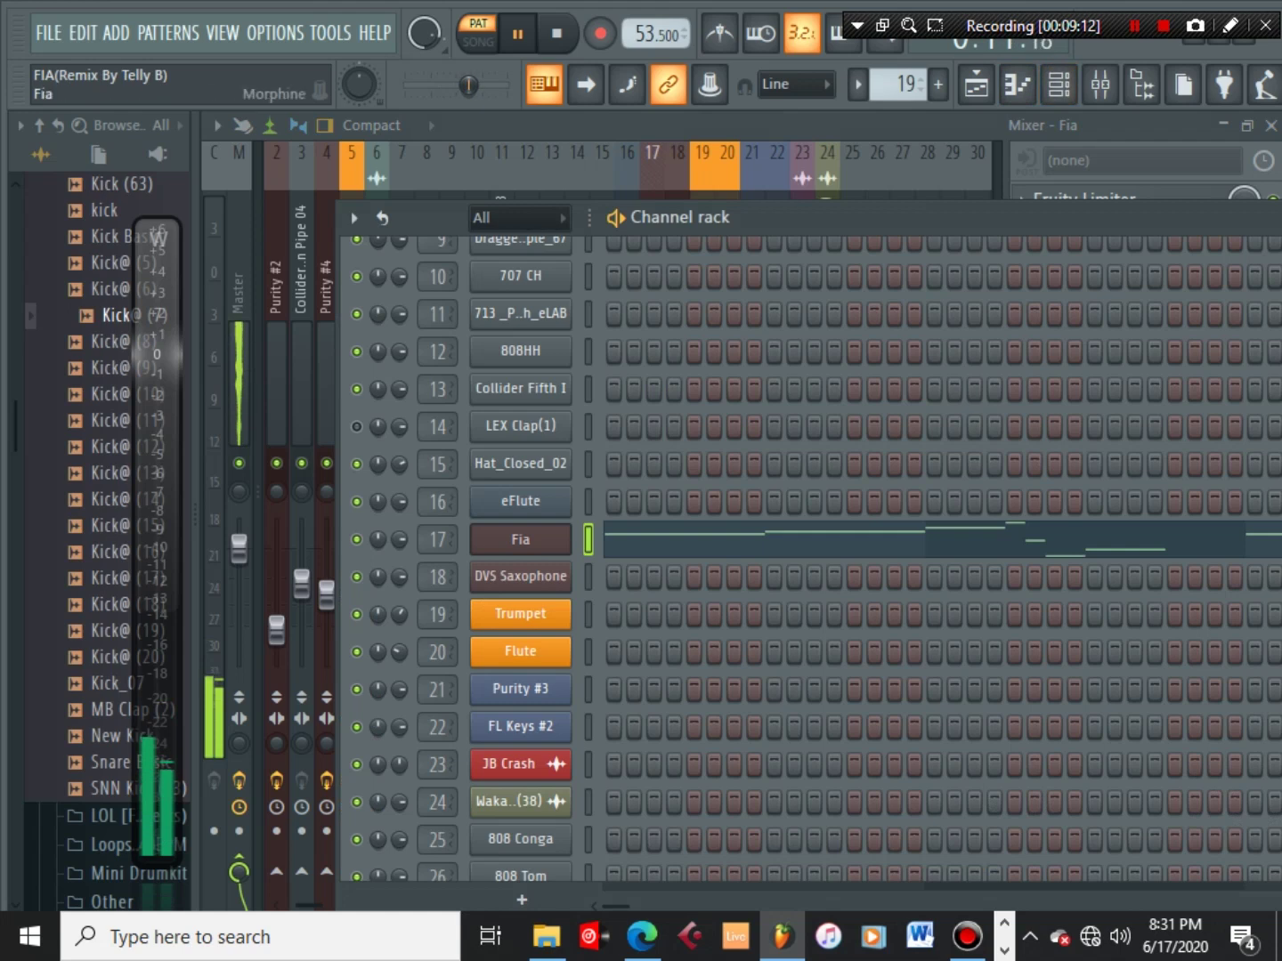
{"action": "left_click", "coordinate": [521, 538]}
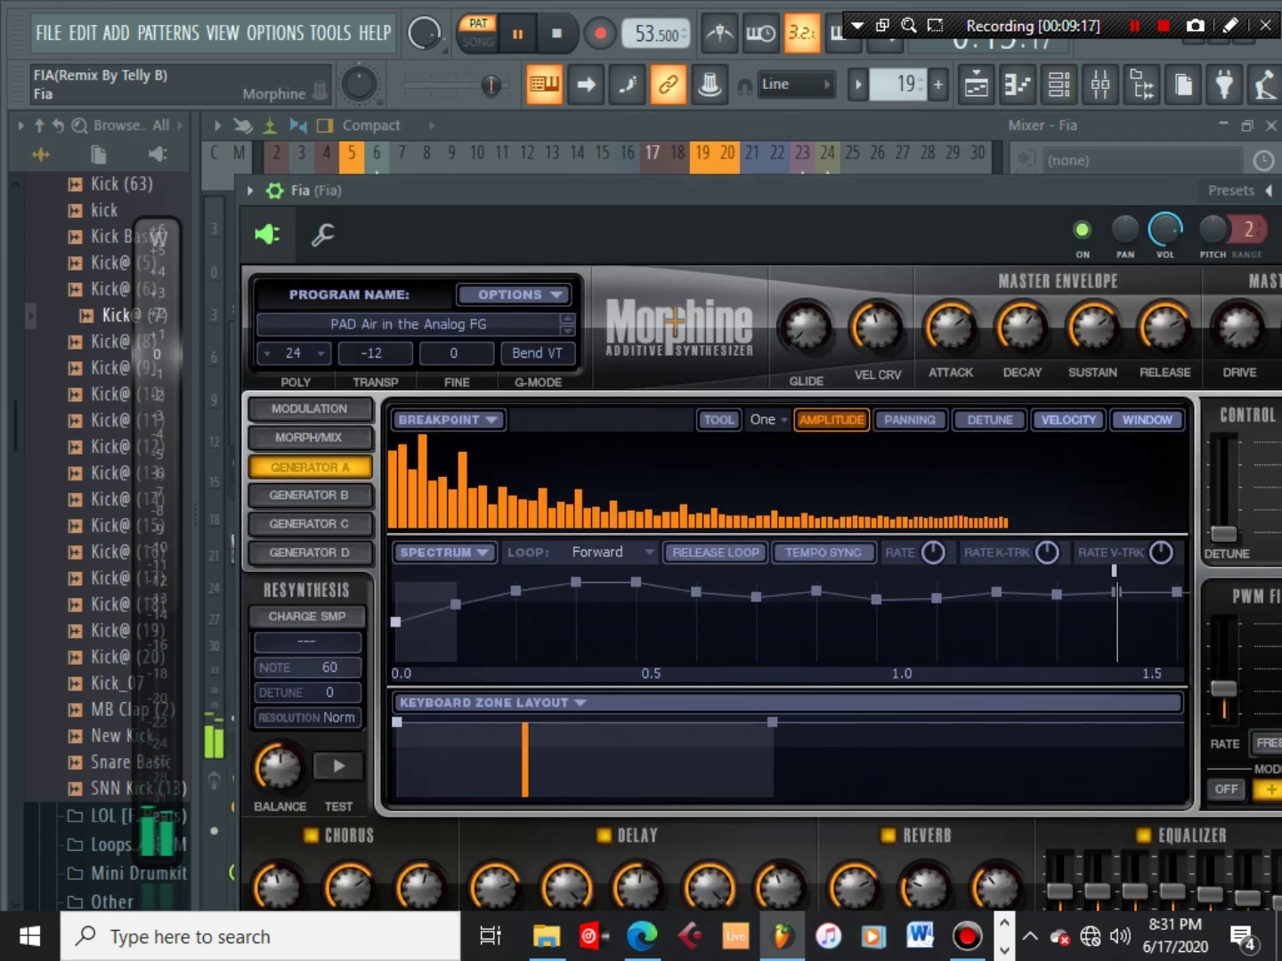
Switch the presets library to the Vox & Chorus bank and audition VOX Vowels NUC, VOX Vocal Section MC and VOX Paranoid MC
{"action": "left_click", "coordinate": [409, 325]}
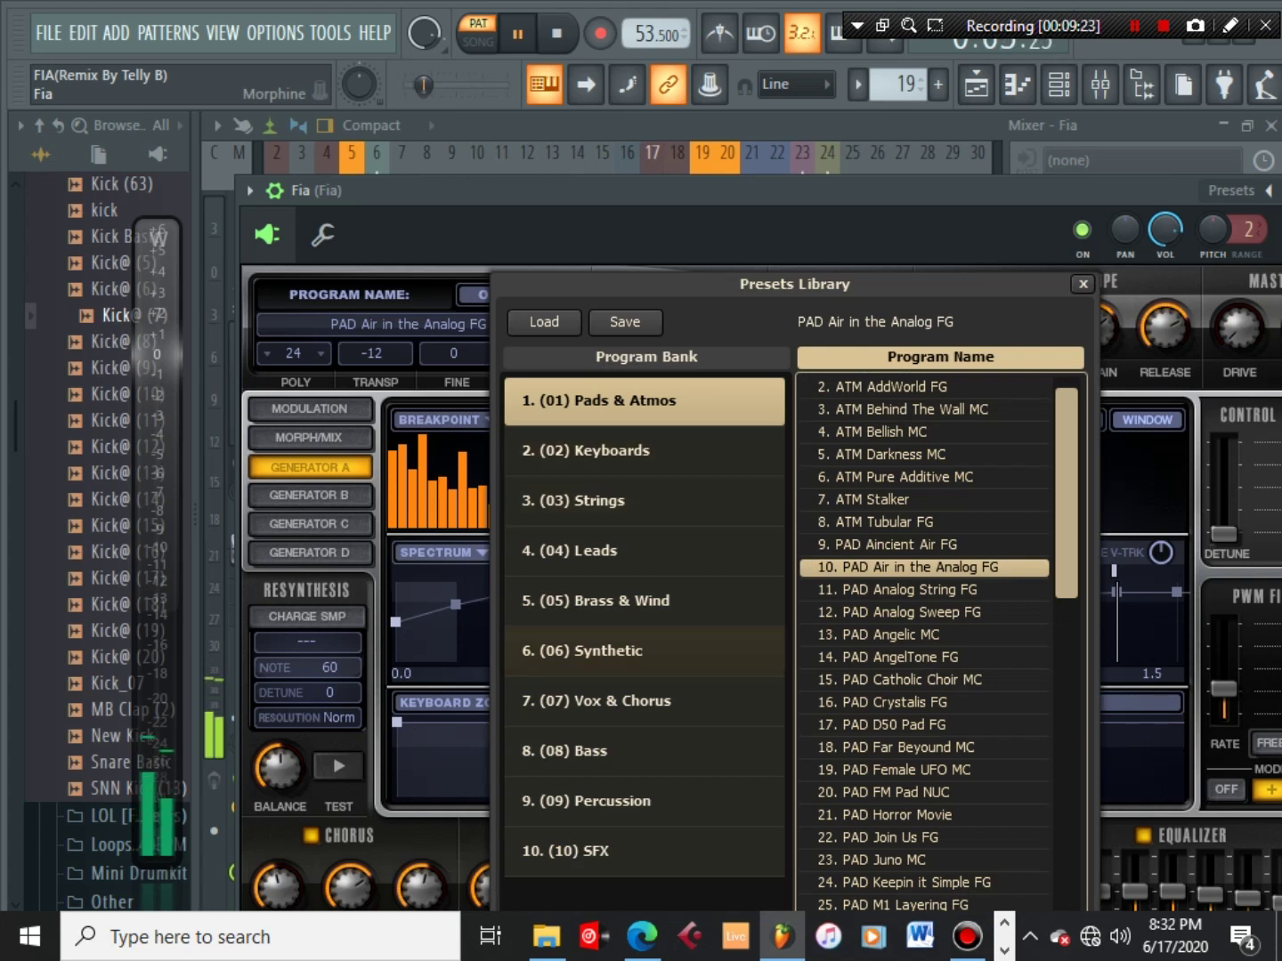
{"action": "left_click", "coordinate": [644, 700]}
{"action": "left_click", "coordinate": [892, 591]}
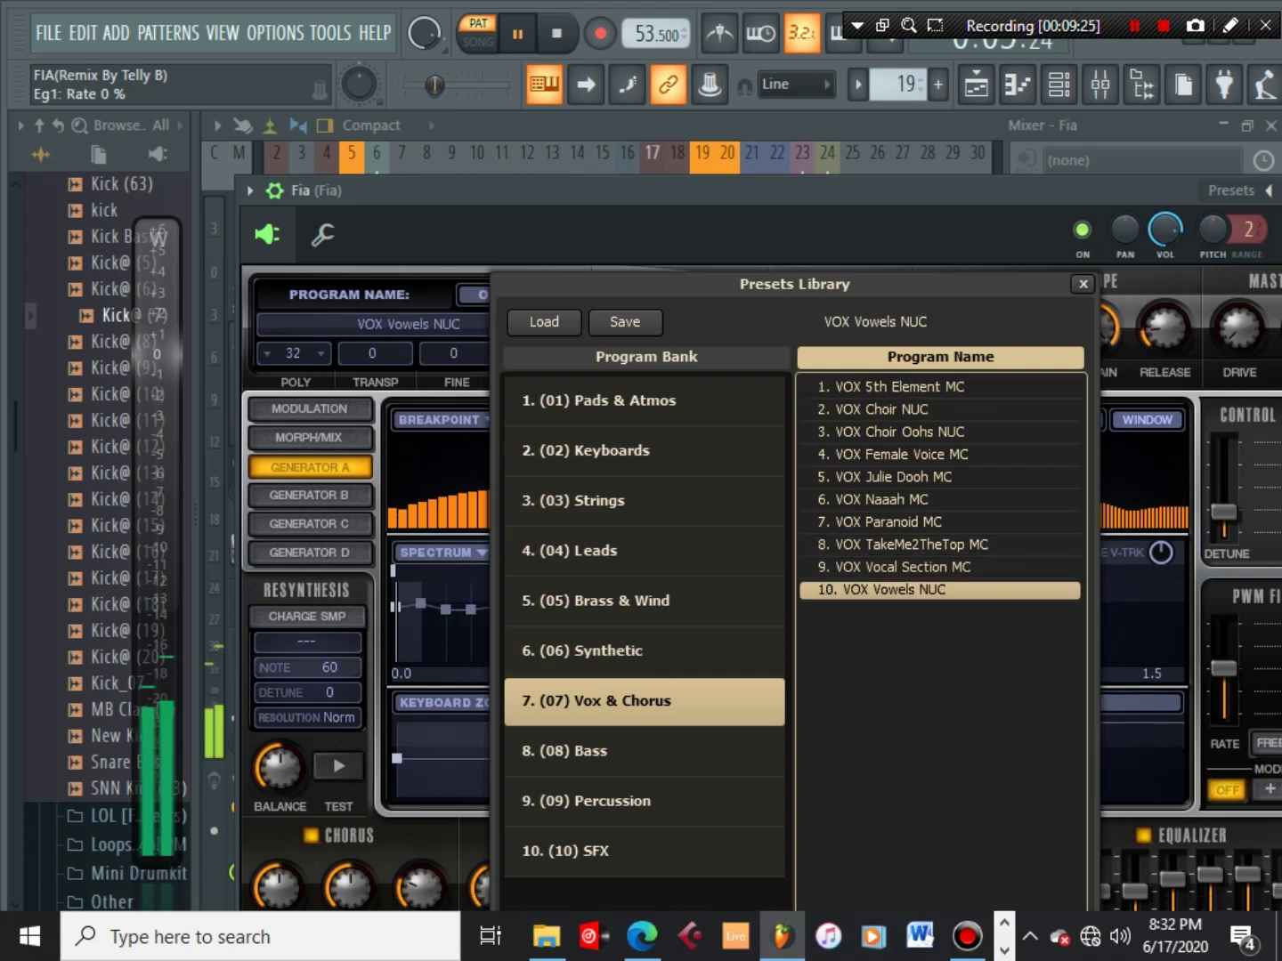
{"action": "left_click", "coordinate": [893, 568]}
{"action": "key", "text": "space"}
{"action": "left_click", "coordinate": [893, 523]}
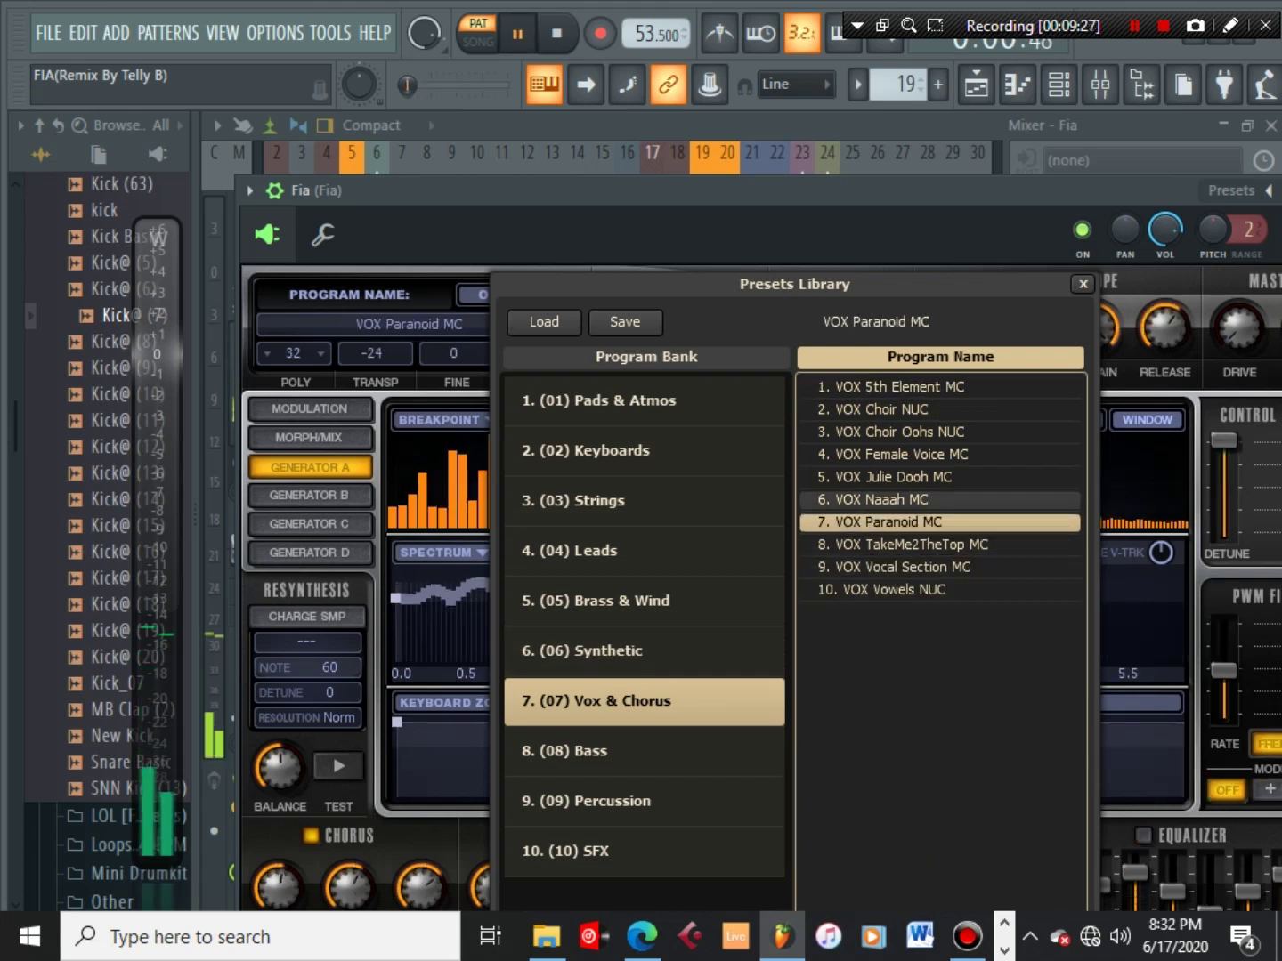
Audition the vocal presets VOX Naaah MC, VOX Julie Dooh MC, VOX Female Voice MC, VOX Choir Oohs NUC, VOX Choir NUC and VOX 5th Element MC
{"action": "left_click", "coordinate": [893, 501]}
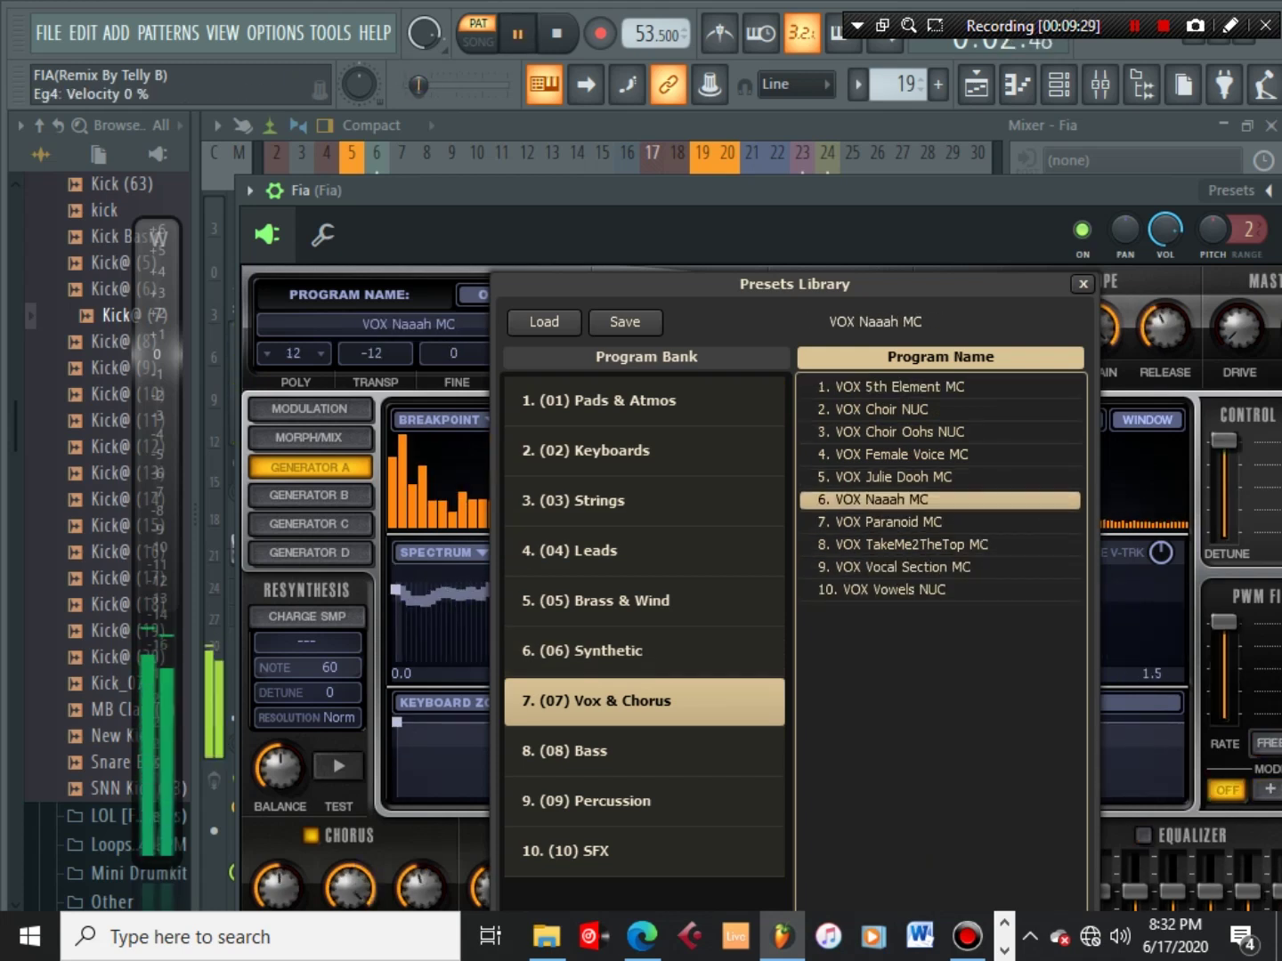
{"action": "left_click", "coordinate": [893, 478]}
{"action": "left_click", "coordinate": [893, 455]}
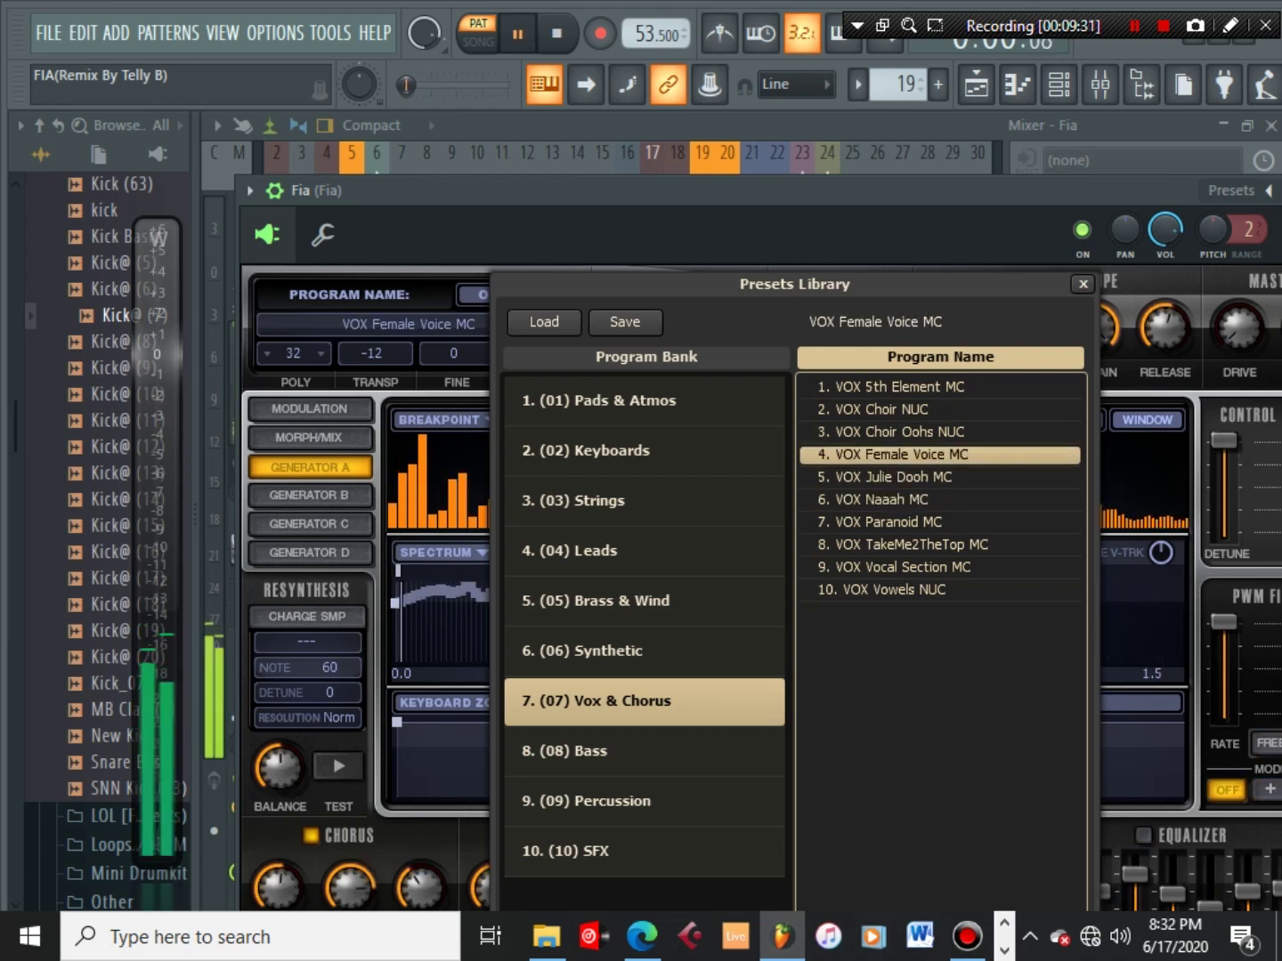
{"action": "left_click", "coordinate": [893, 433]}
{"action": "left_click", "coordinate": [893, 410]}
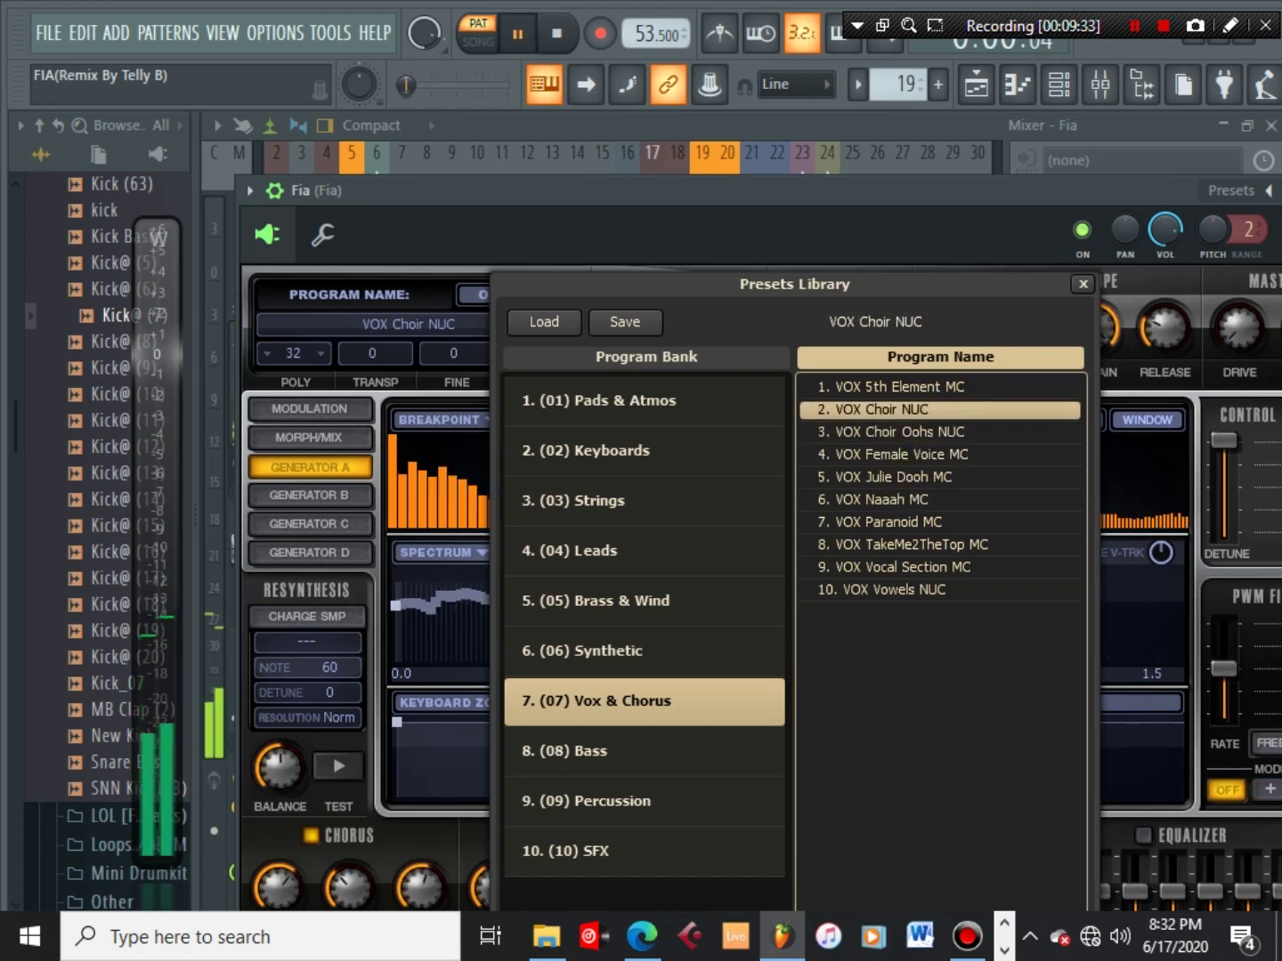
{"action": "left_click", "coordinate": [893, 388]}
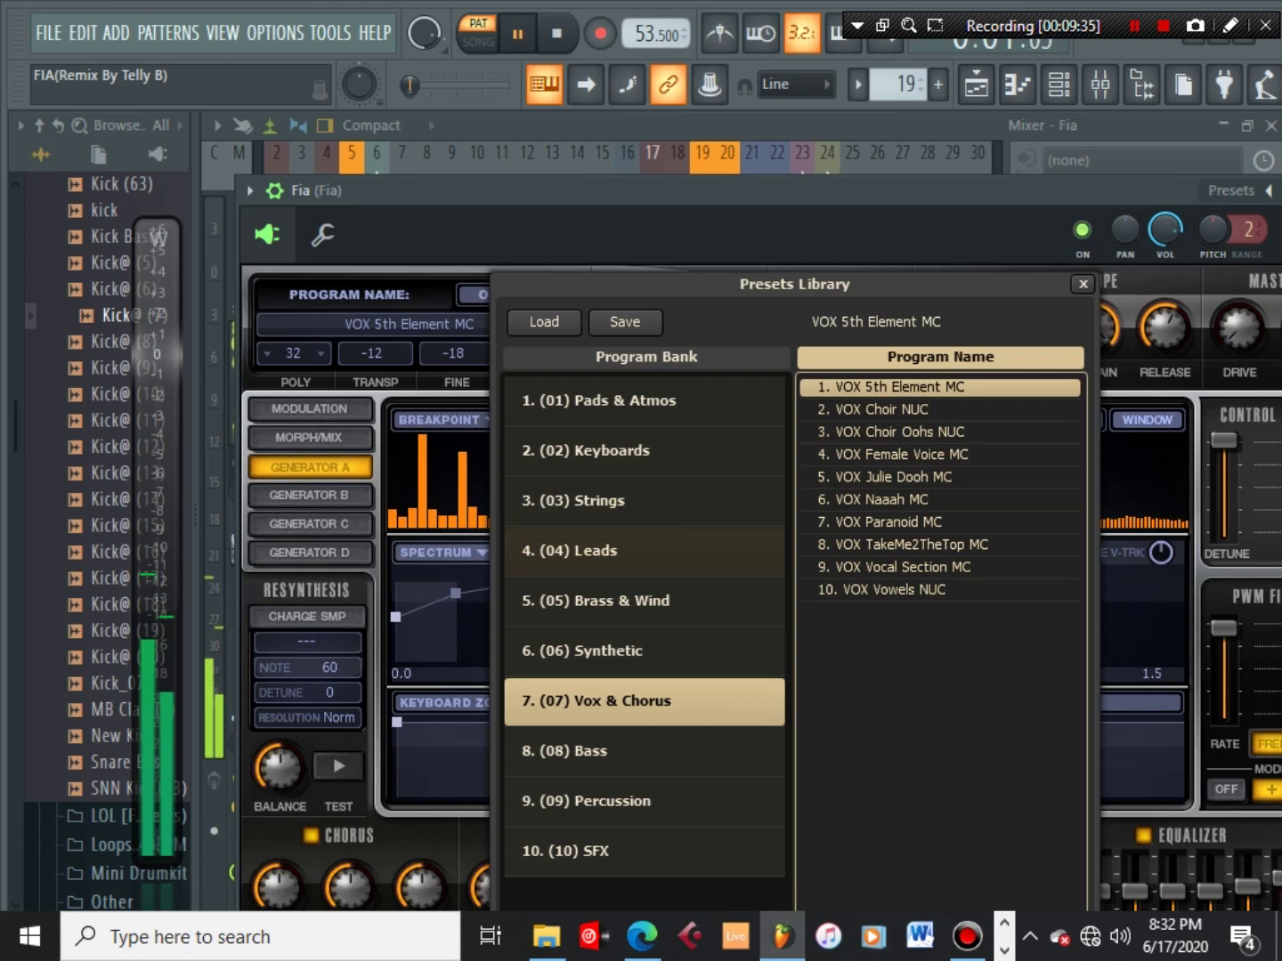
Audition LED Analog Bro MC from the Leads bank and STR 12-String Thing FG from the Strings bank
{"action": "left_click", "coordinate": [645, 550]}
{"action": "left_click", "coordinate": [893, 433]}
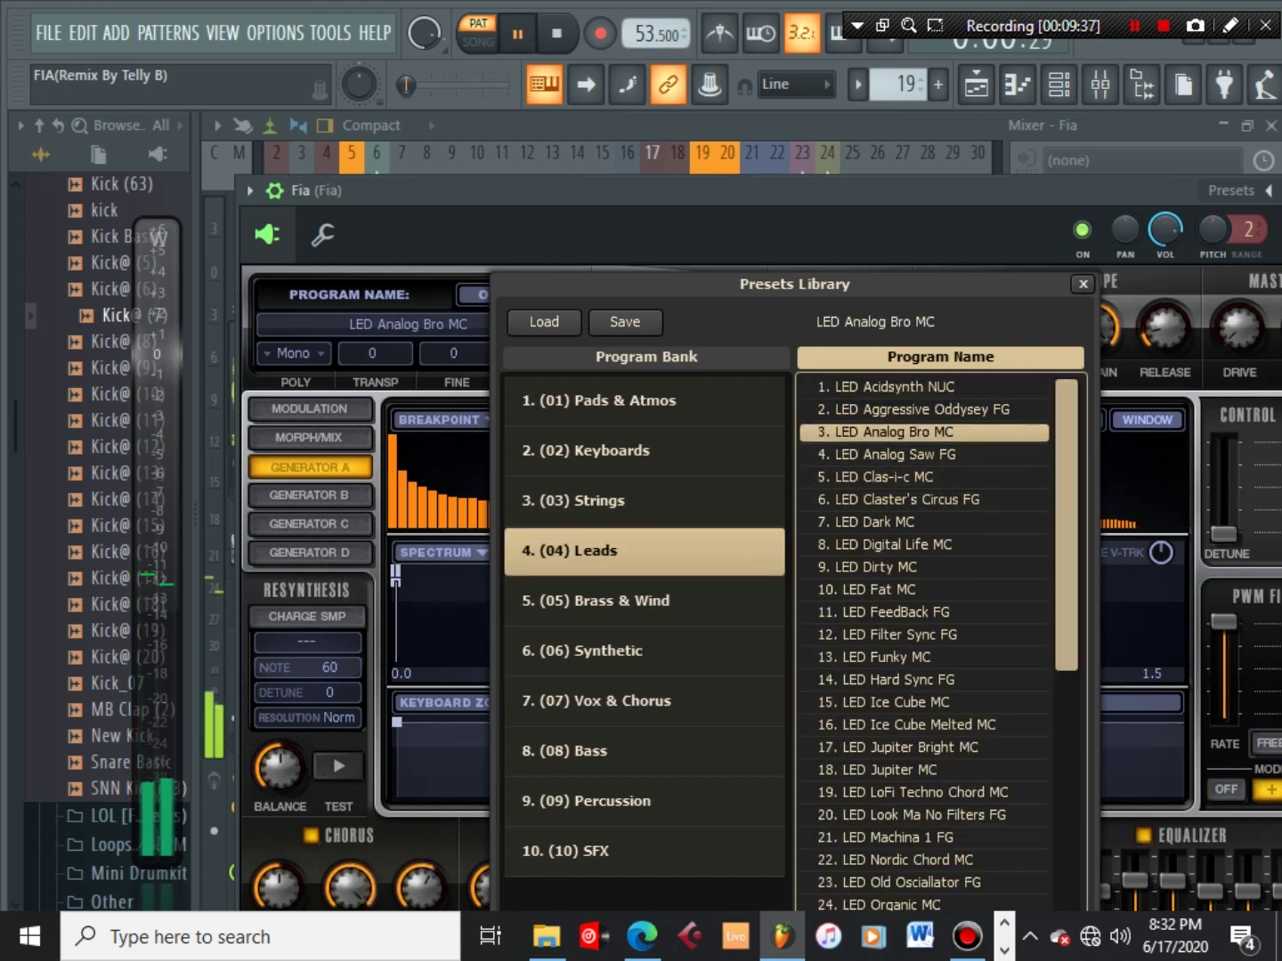
{"action": "key", "text": "space"}
{"action": "left_click", "coordinate": [644, 500]}
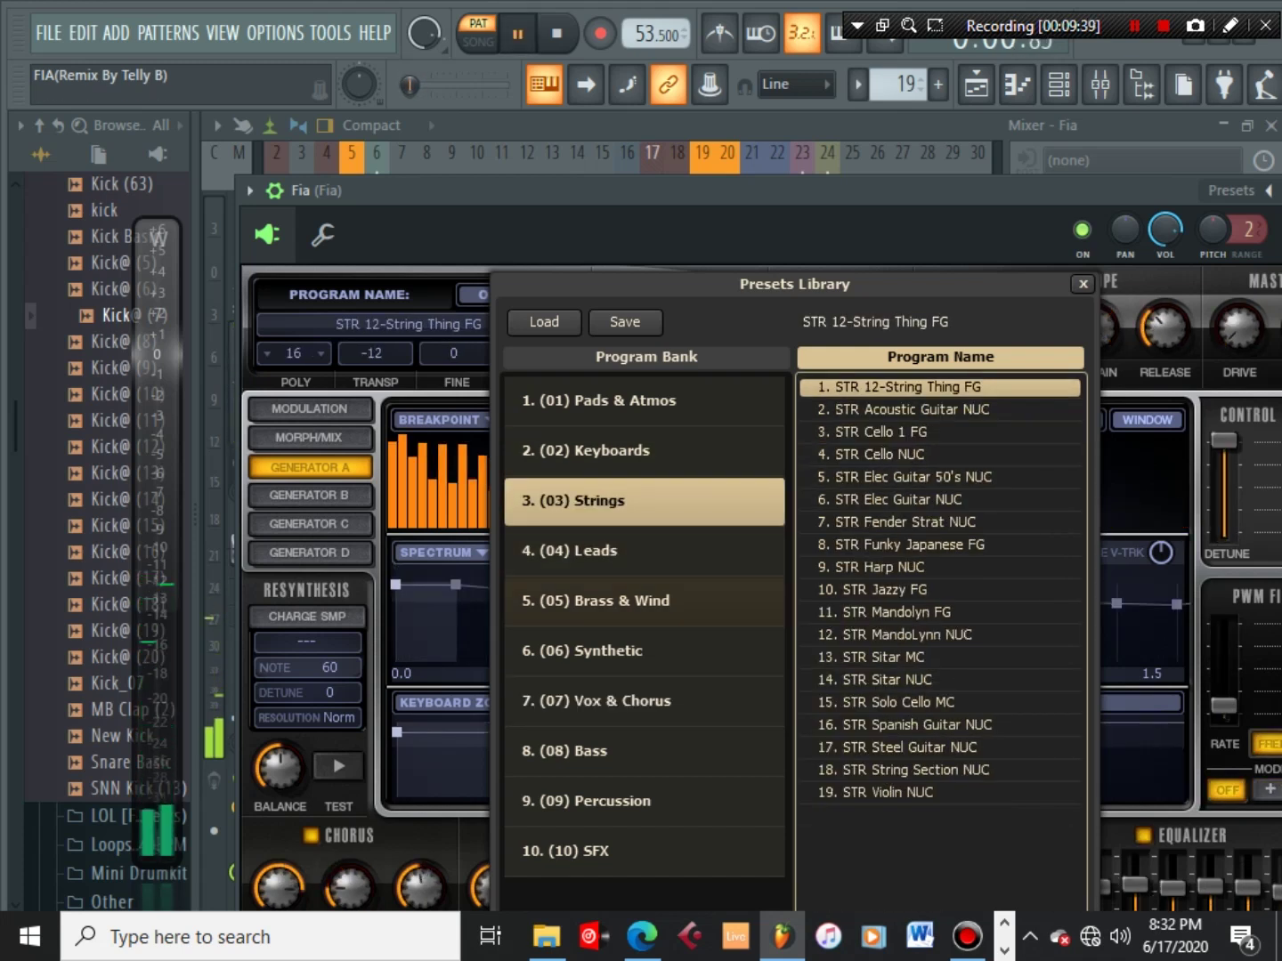
Load BAS Acoustic 1 FG from the Bass bank, look through the other bass presets, and close the presets library
{"action": "left_click", "coordinate": [644, 751]}
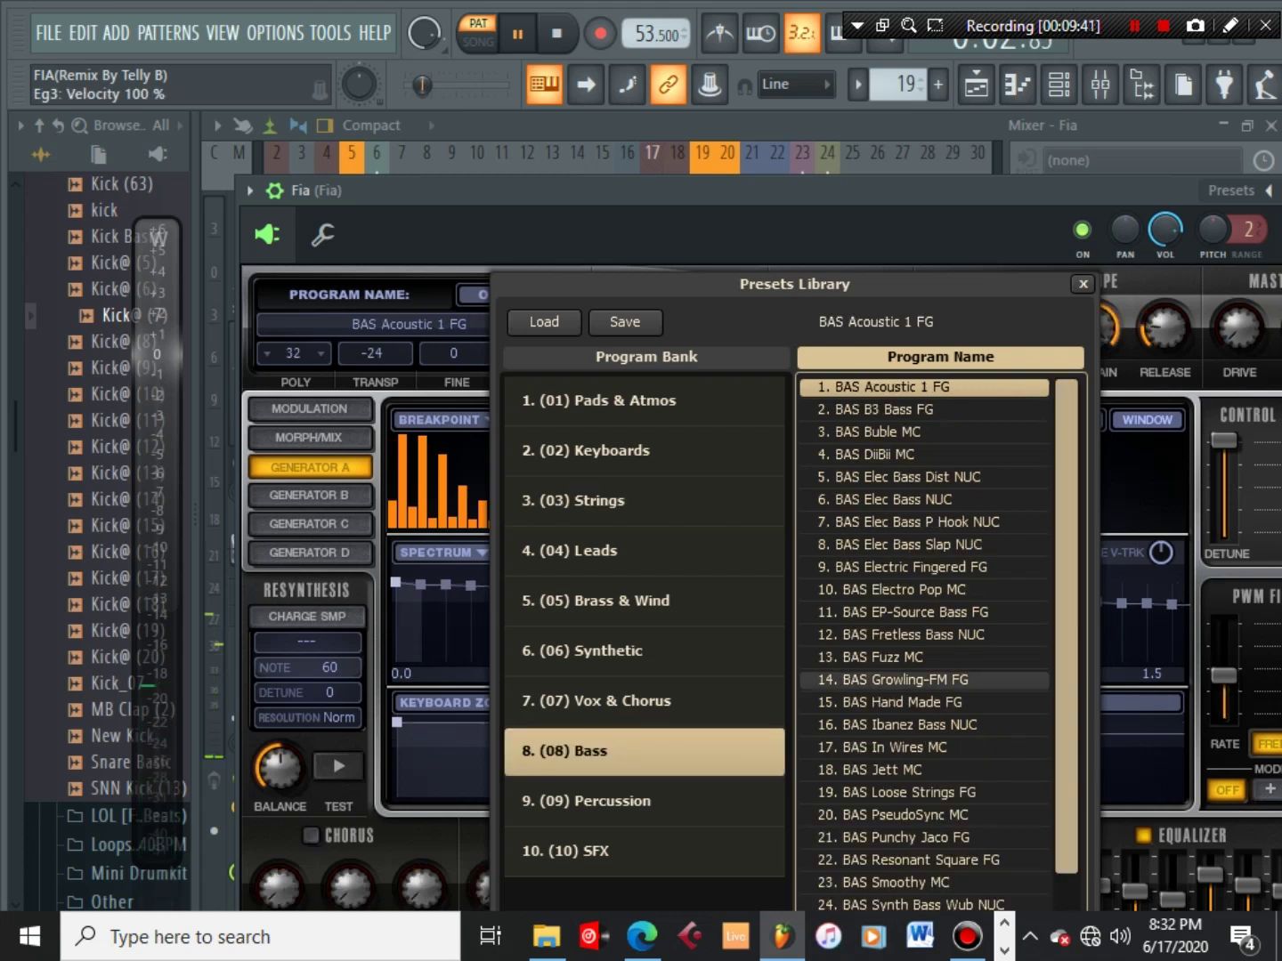
{"action": "left_click", "coordinate": [923, 454]}
{"action": "left_click", "coordinate": [923, 389]}
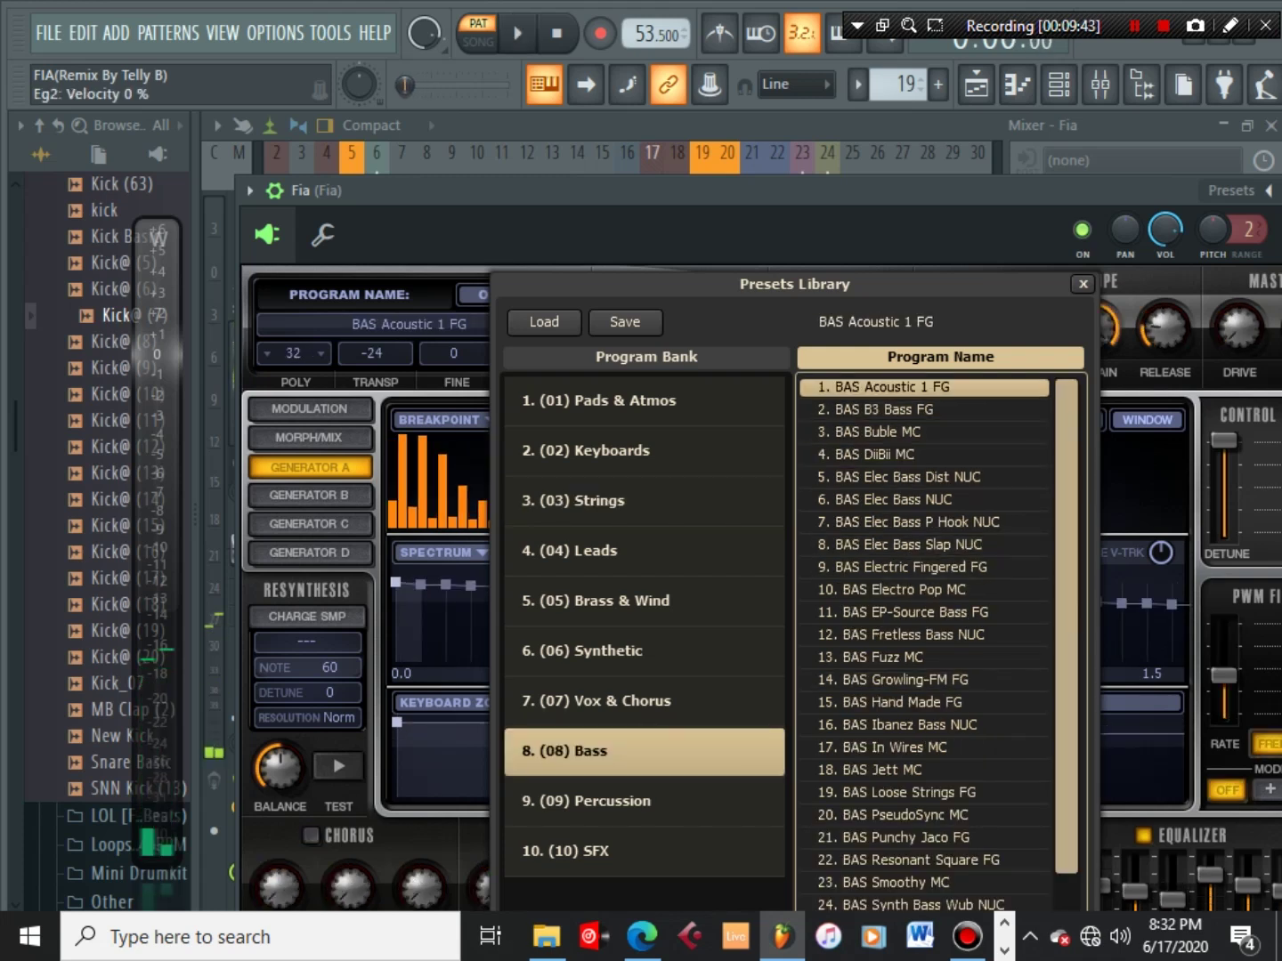
{"action": "scroll", "coordinate": [926, 641], "scroll_direction": "down", "scroll_amount": 1}
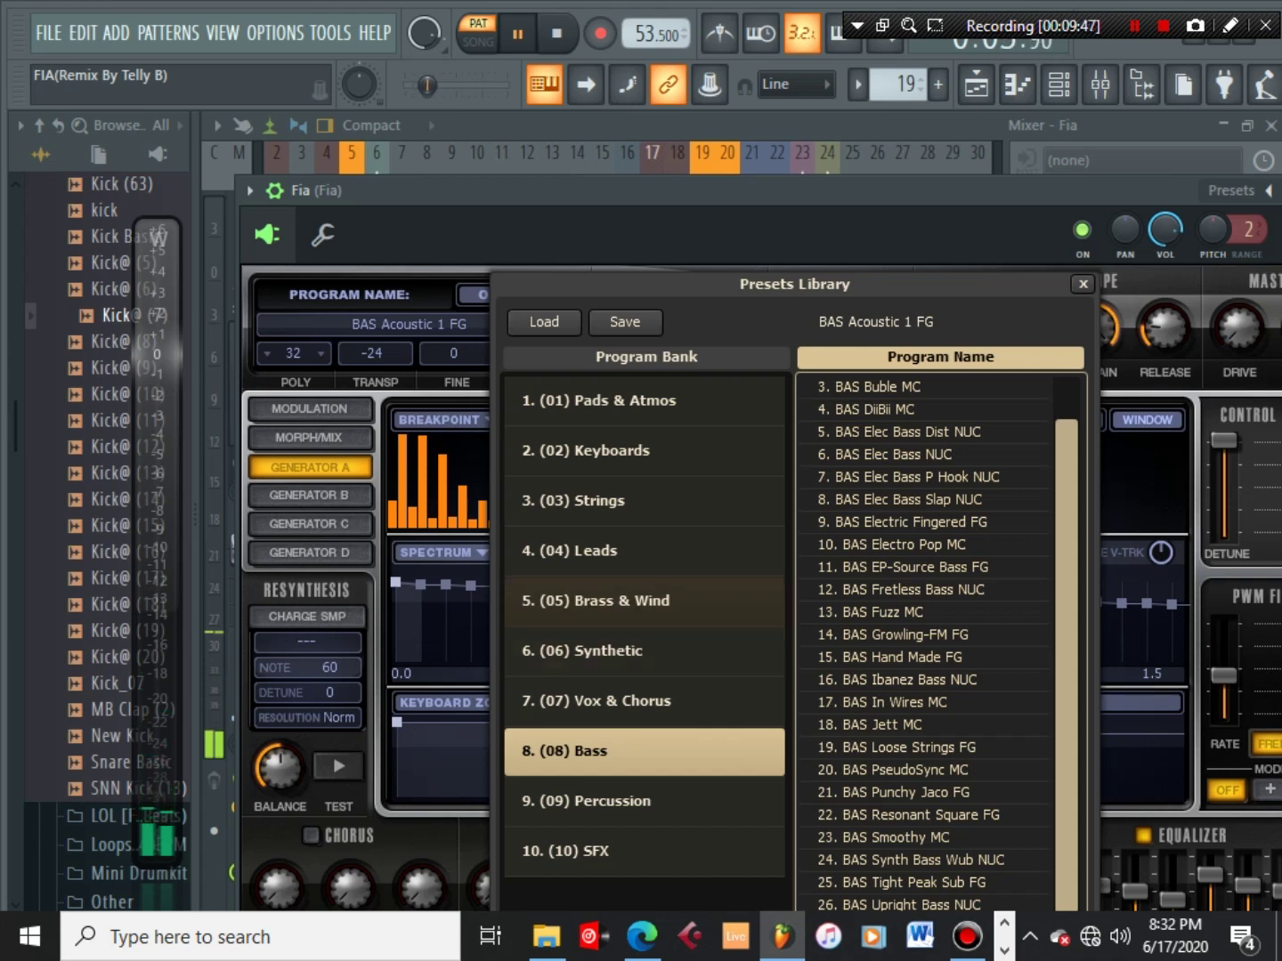
{"action": "left_click", "coordinate": [1083, 284]}
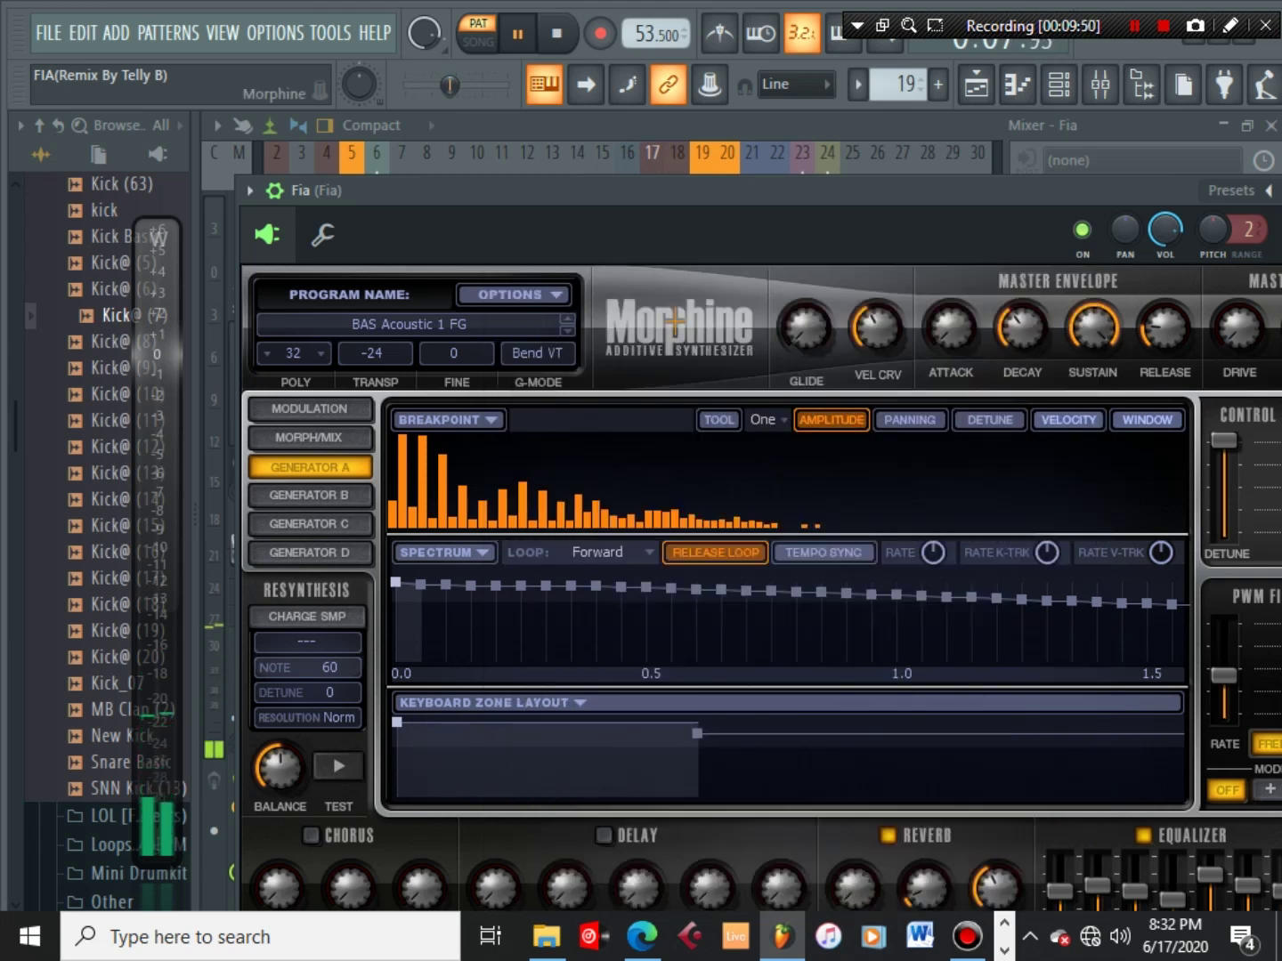
Examine the Purity #3 notes in the piano roll for pattern 20, and continue through patterns 21 and 22 during playback
{"action": "scroll", "coordinate": [899, 84], "scroll_direction": "up", "scroll_amount": 1}
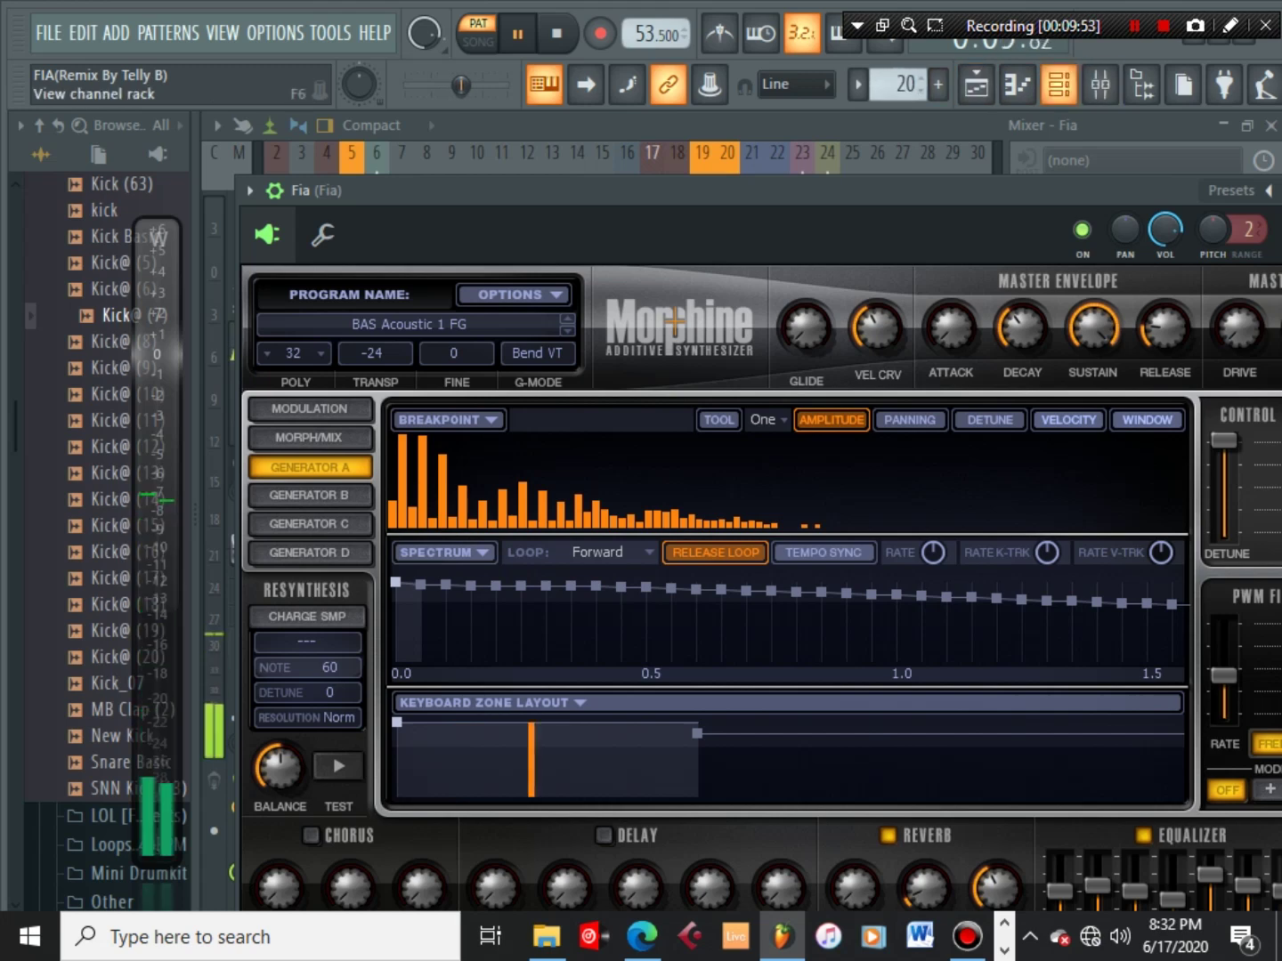
{"action": "left_click", "coordinate": [1059, 83]}
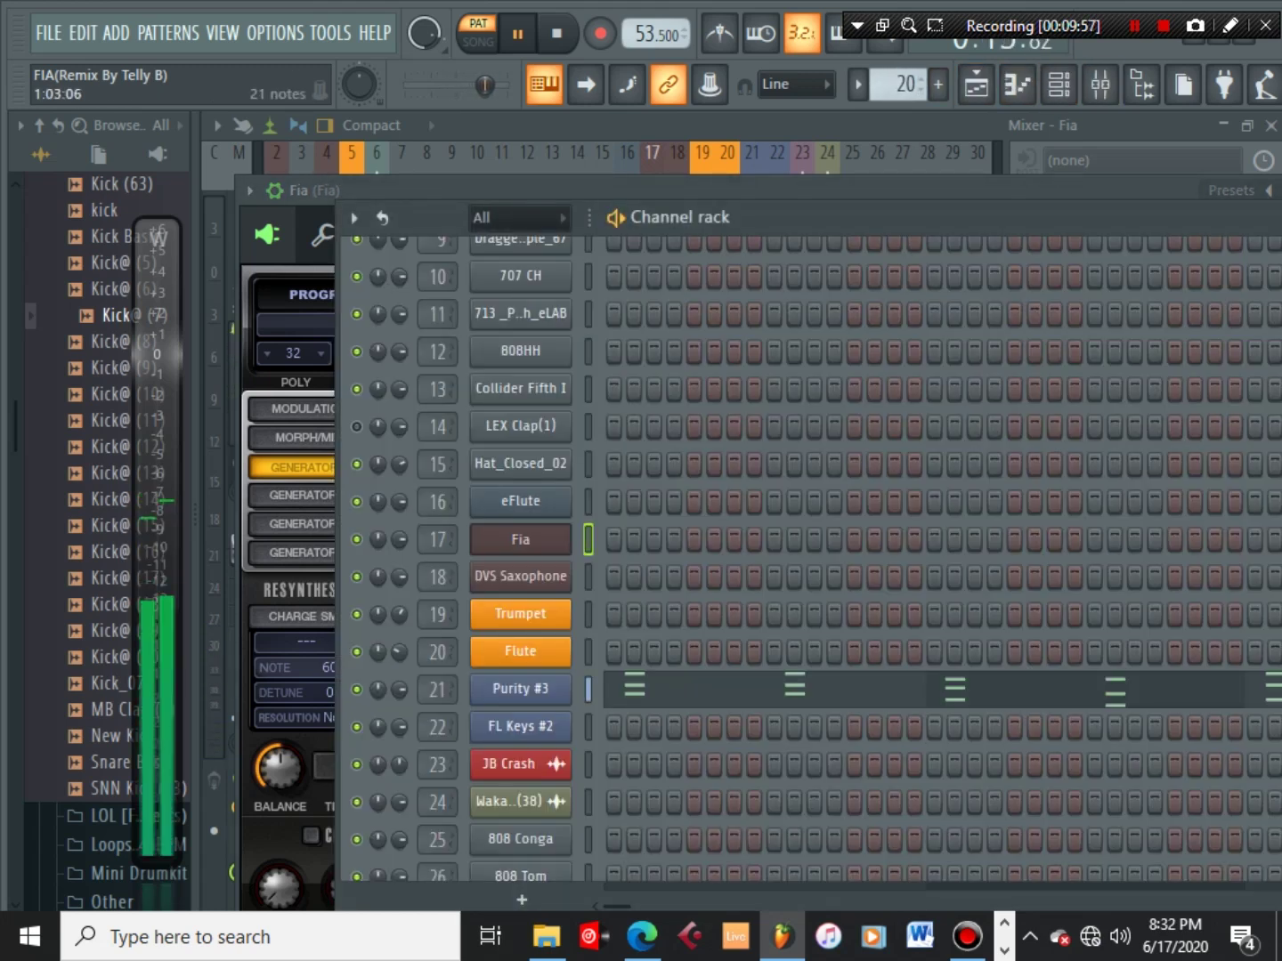
{"action": "left_click", "coordinate": [650, 689]}
{"action": "scroll", "coordinate": [619, 555], "scroll_direction": "up", "scroll_amount": 9}
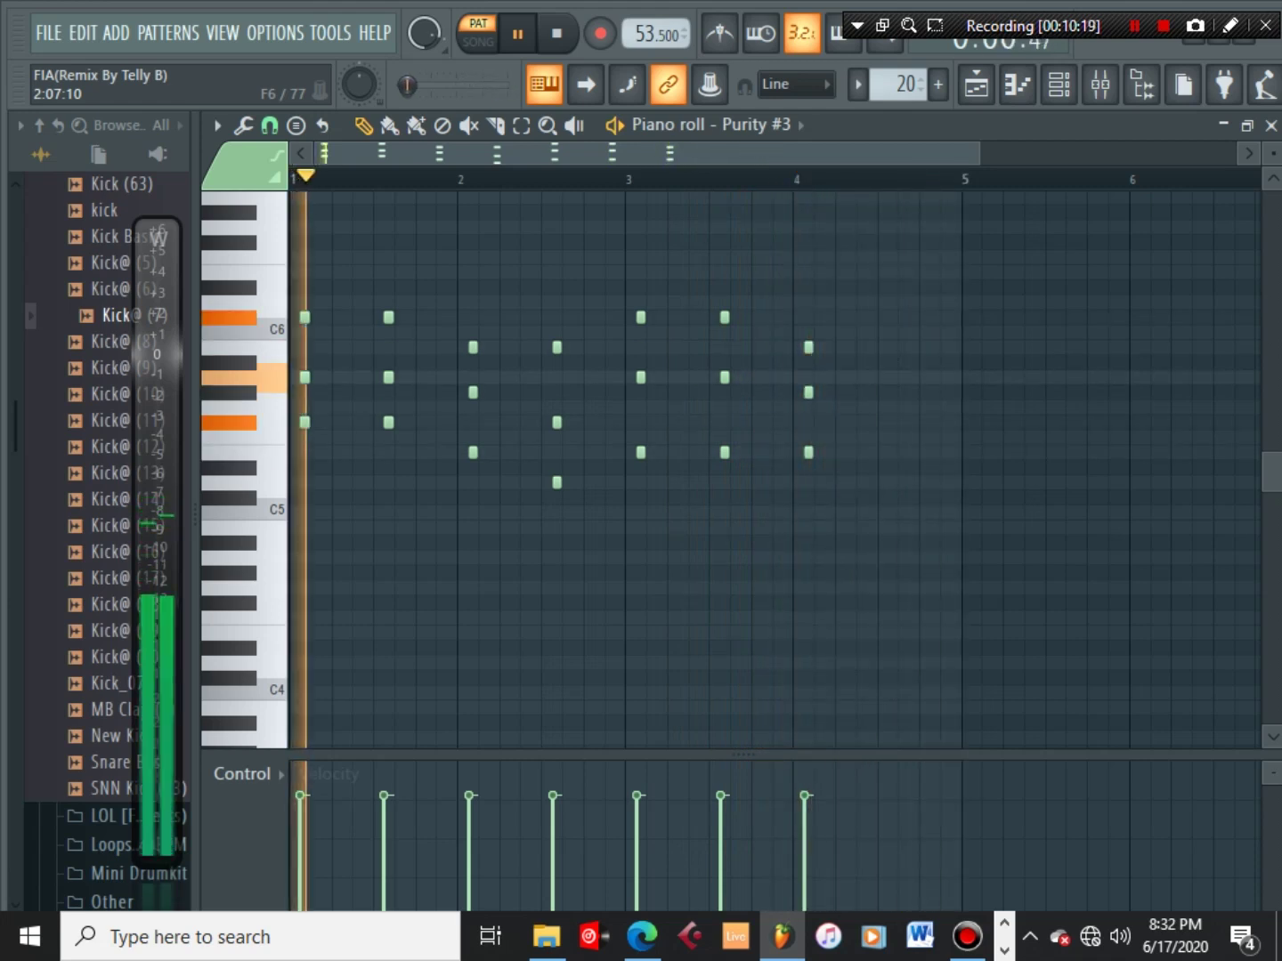
{"action": "left_click", "coordinate": [920, 81]}
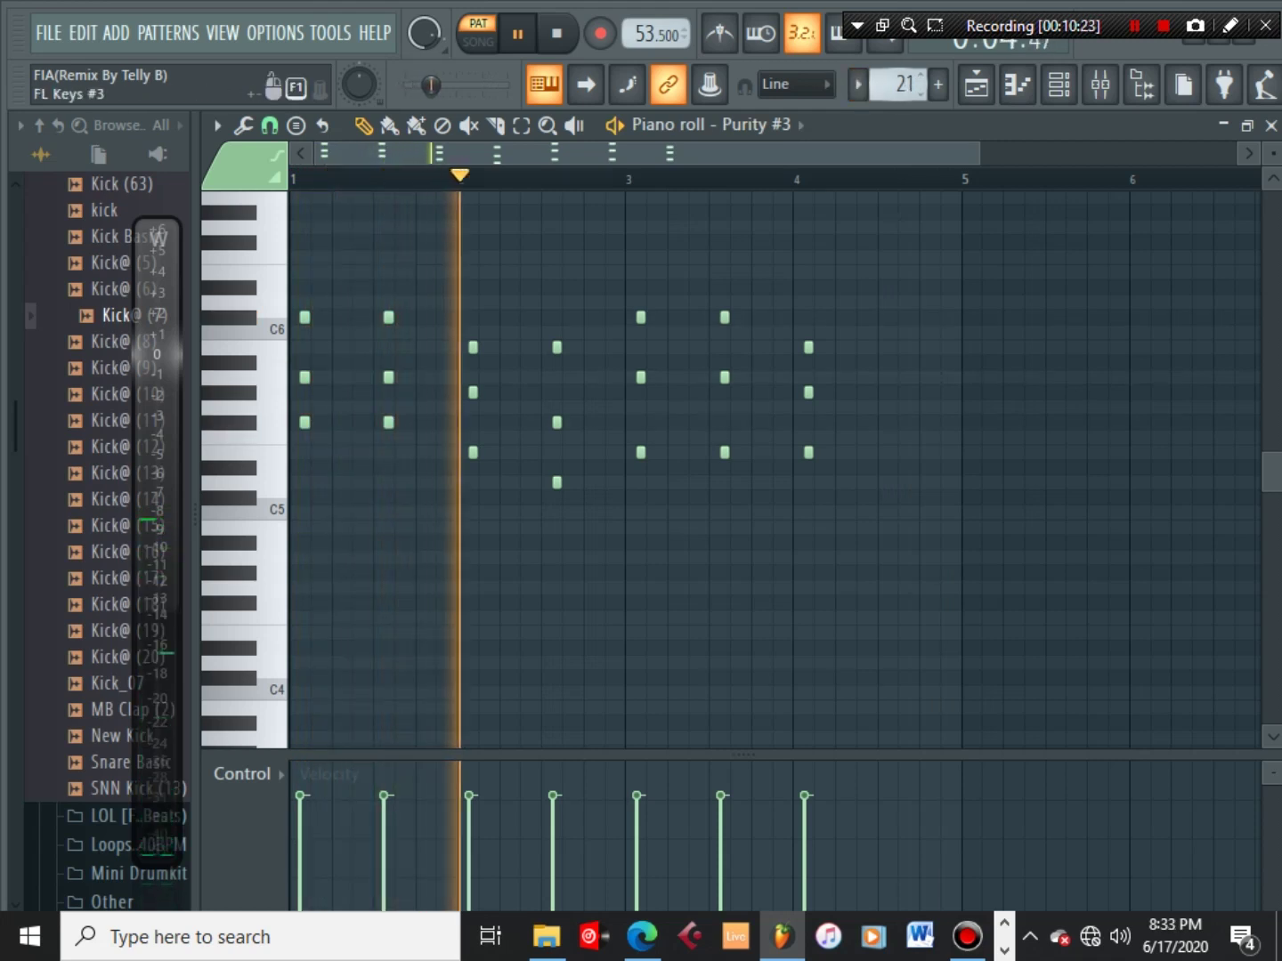
{"action": "left_click", "coordinate": [921, 80]}
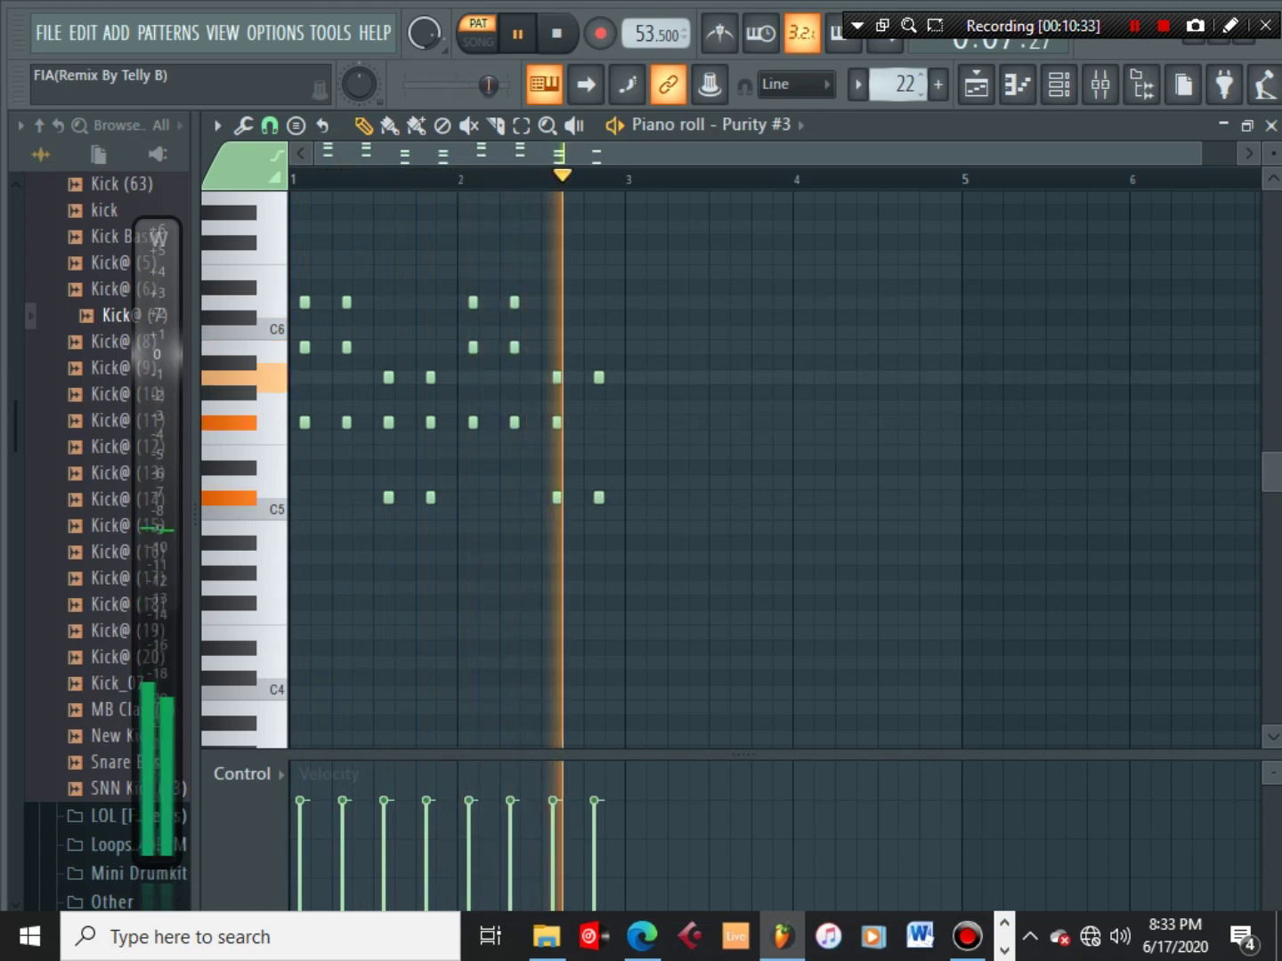
Switch to pattern 23 and examine the FL Keys #2 notes up close in the piano roll
{"action": "key", "text": "KP_Add"}
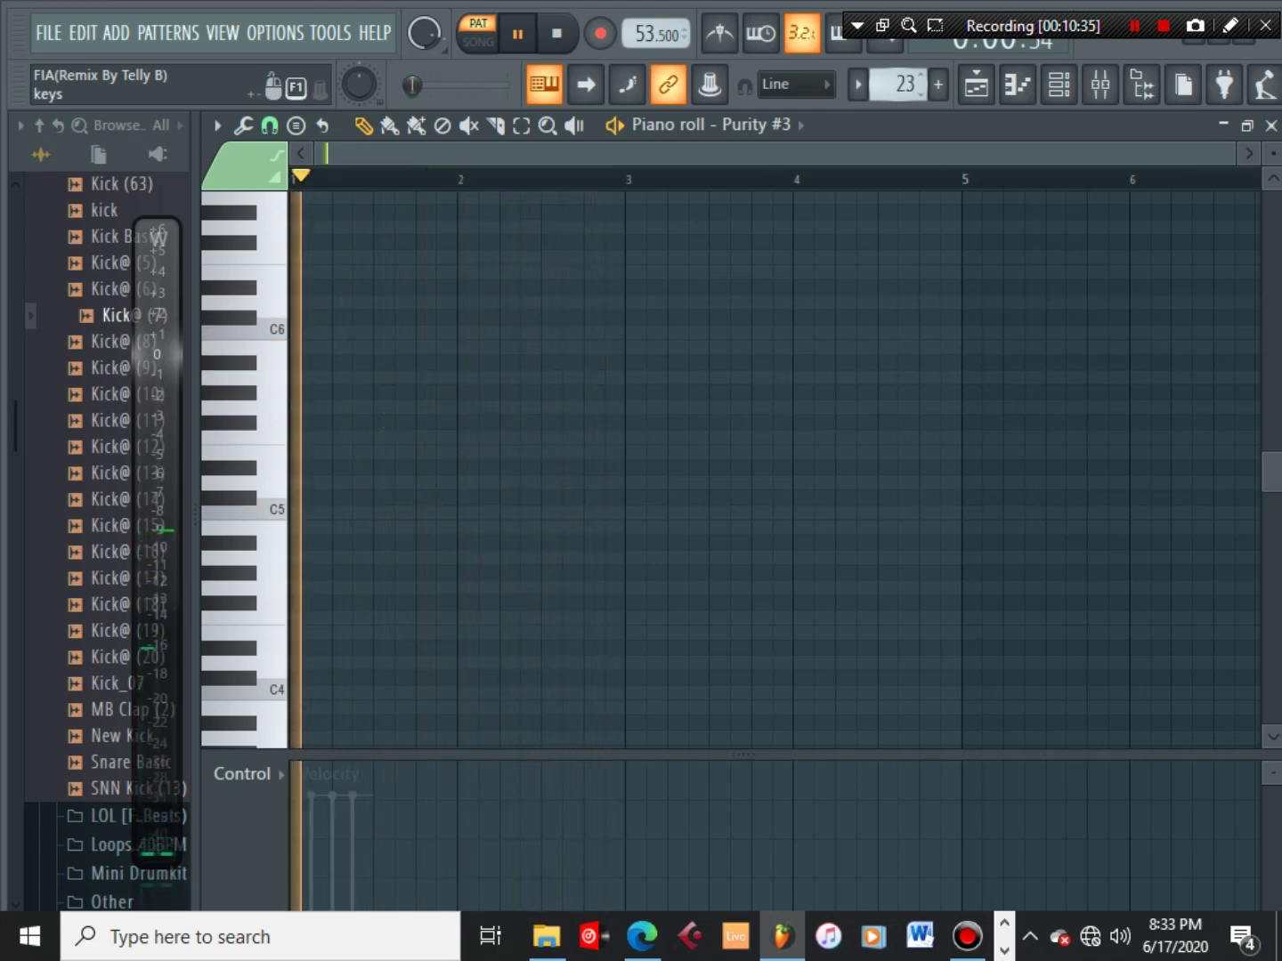
{"action": "scroll", "coordinate": [831, 269], "scroll_direction": "up", "scroll_amount": 7}
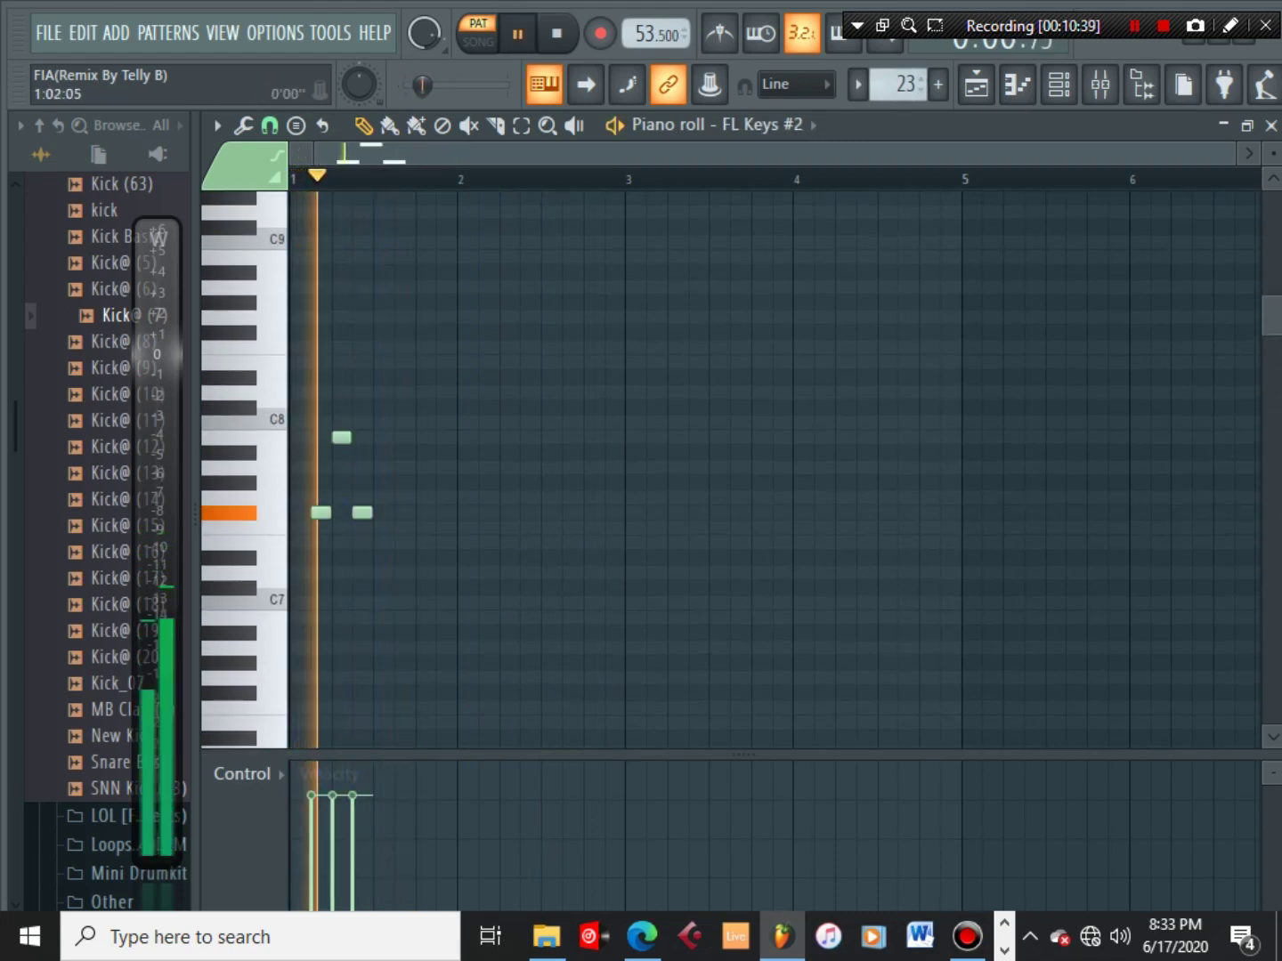
{"action": "scroll", "coordinate": [311, 195], "scroll_direction": "up", "scroll_amount": 3}
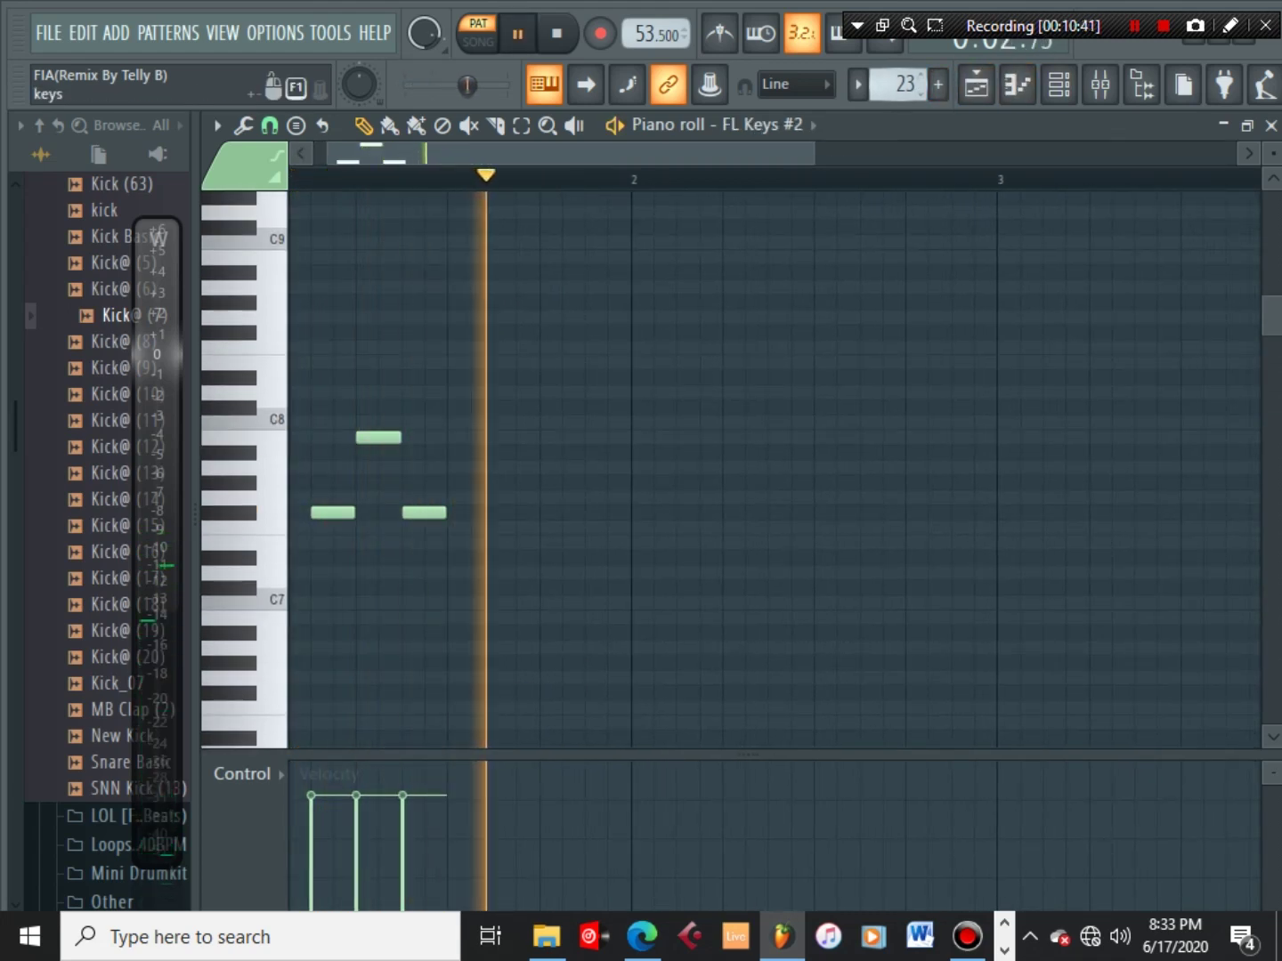
Switch to pattern 24 and examine the Collider Down Pipe 04 notes in the piano roll
{"action": "scroll", "coordinate": [905, 84], "scroll_direction": "up", "scroll_amount": 1}
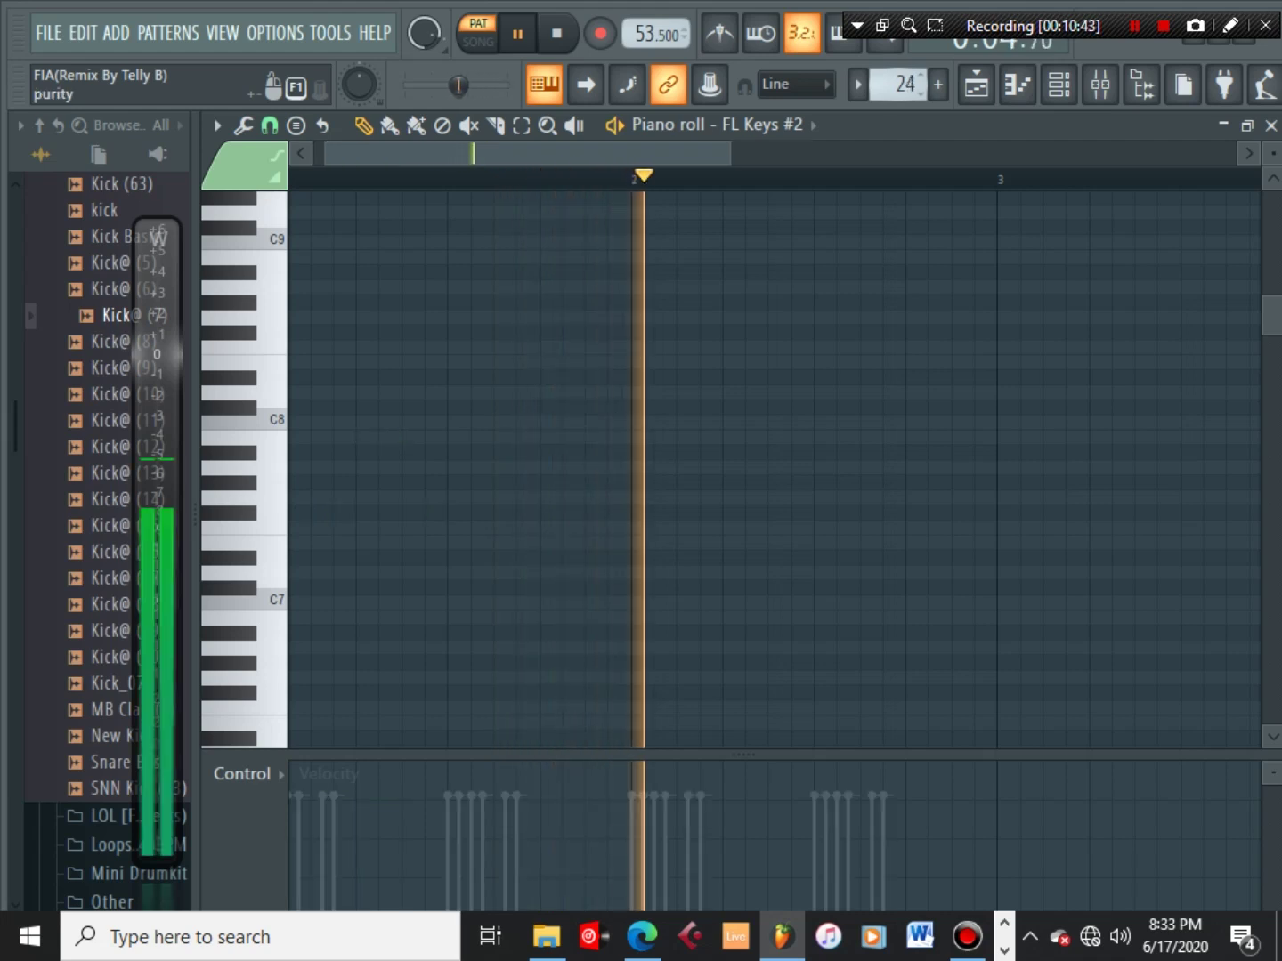
{"action": "left_click", "coordinate": [1059, 84]}
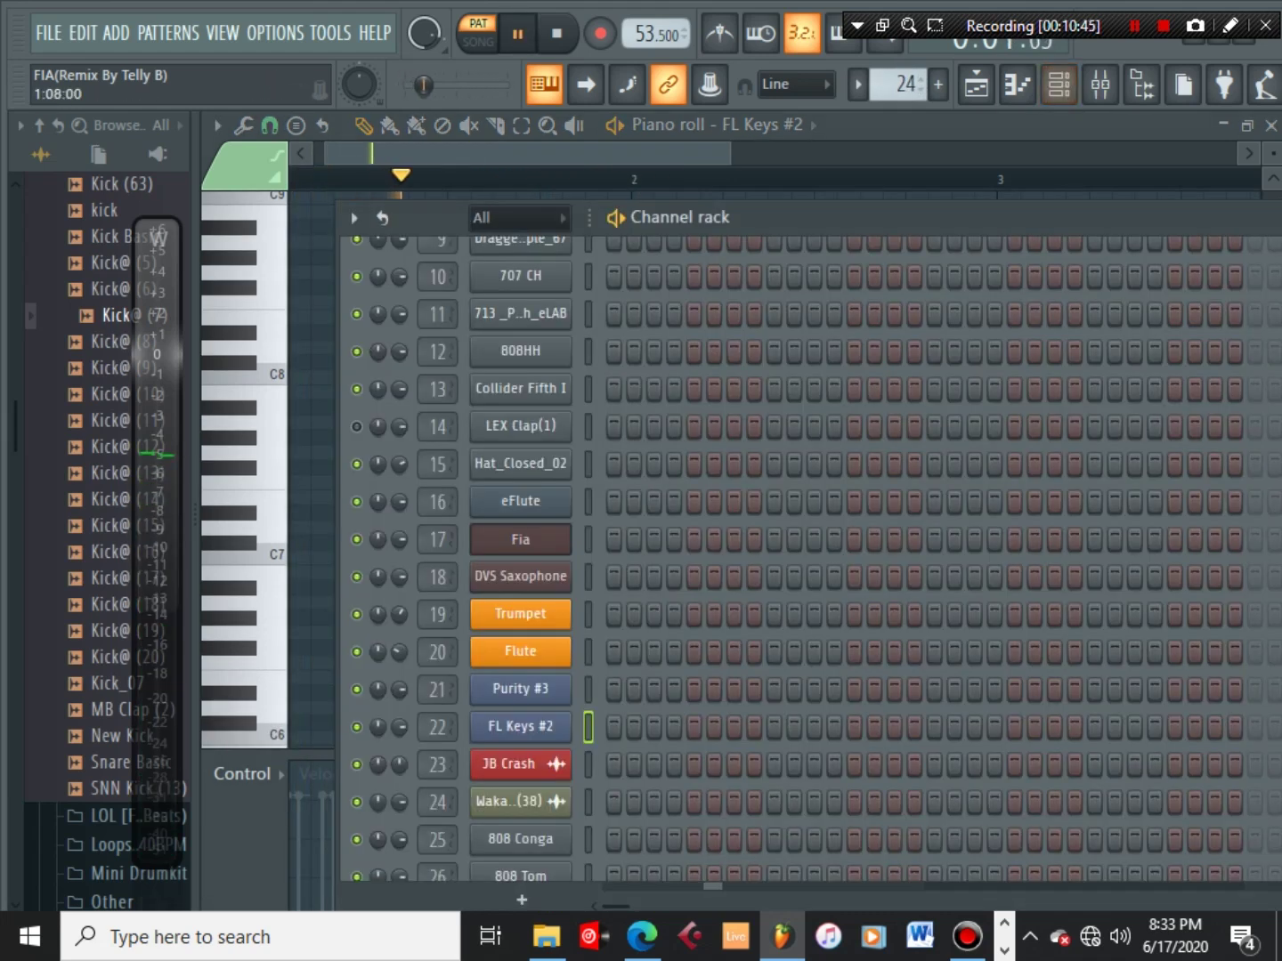
{"action": "scroll", "coordinate": [521, 552], "scroll_direction": "down", "scroll_amount": 5}
{"action": "scroll", "coordinate": [521, 551], "scroll_direction": "up", "scroll_amount": 10}
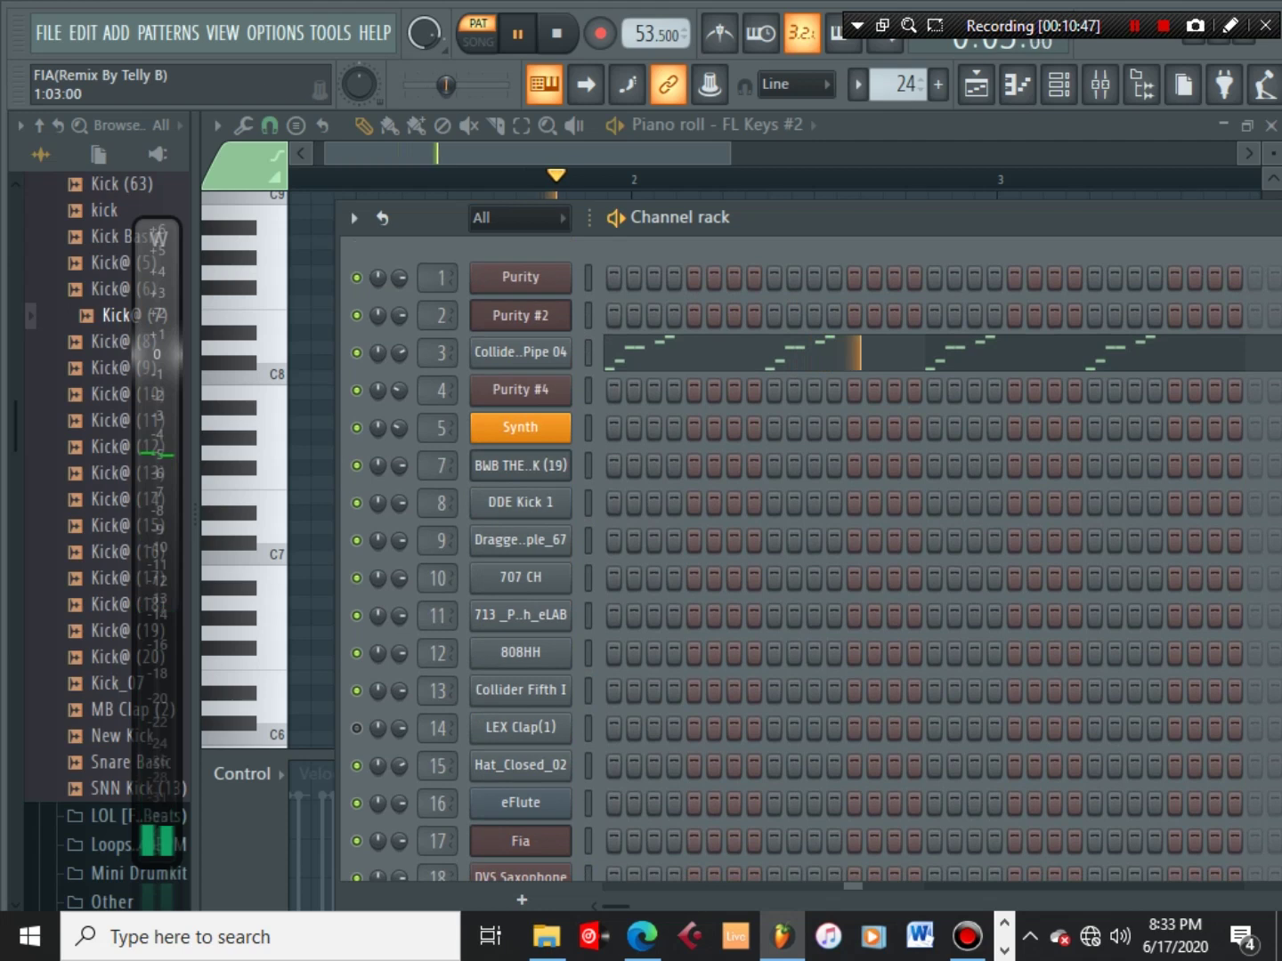
{"action": "left_click", "coordinate": [661, 348]}
{"action": "scroll", "coordinate": [661, 348], "scroll_direction": "down", "scroll_amount": 5}
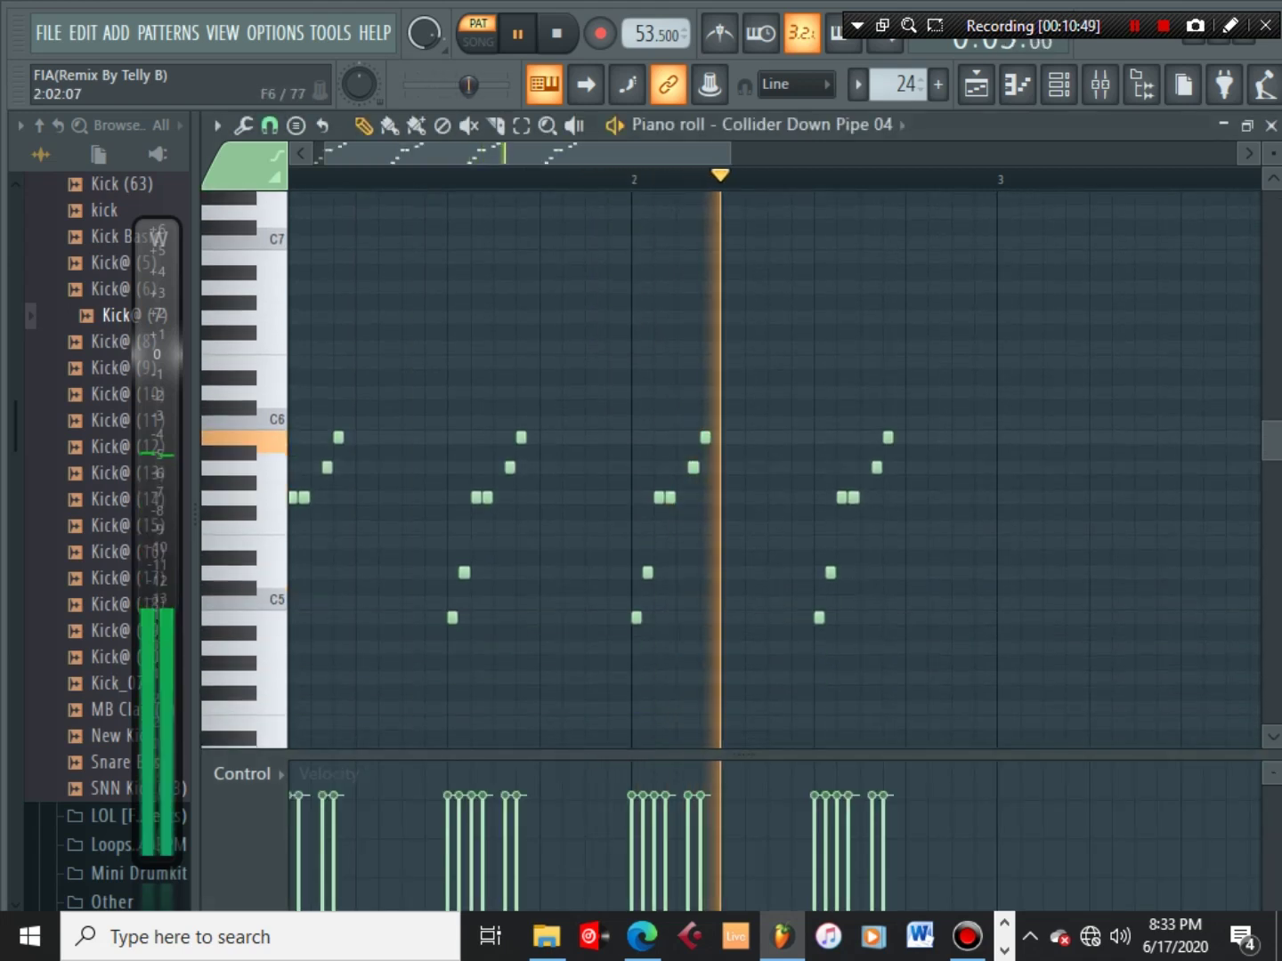
{"action": "scroll", "coordinate": [585, 179], "scroll_direction": "down", "scroll_amount": 2}
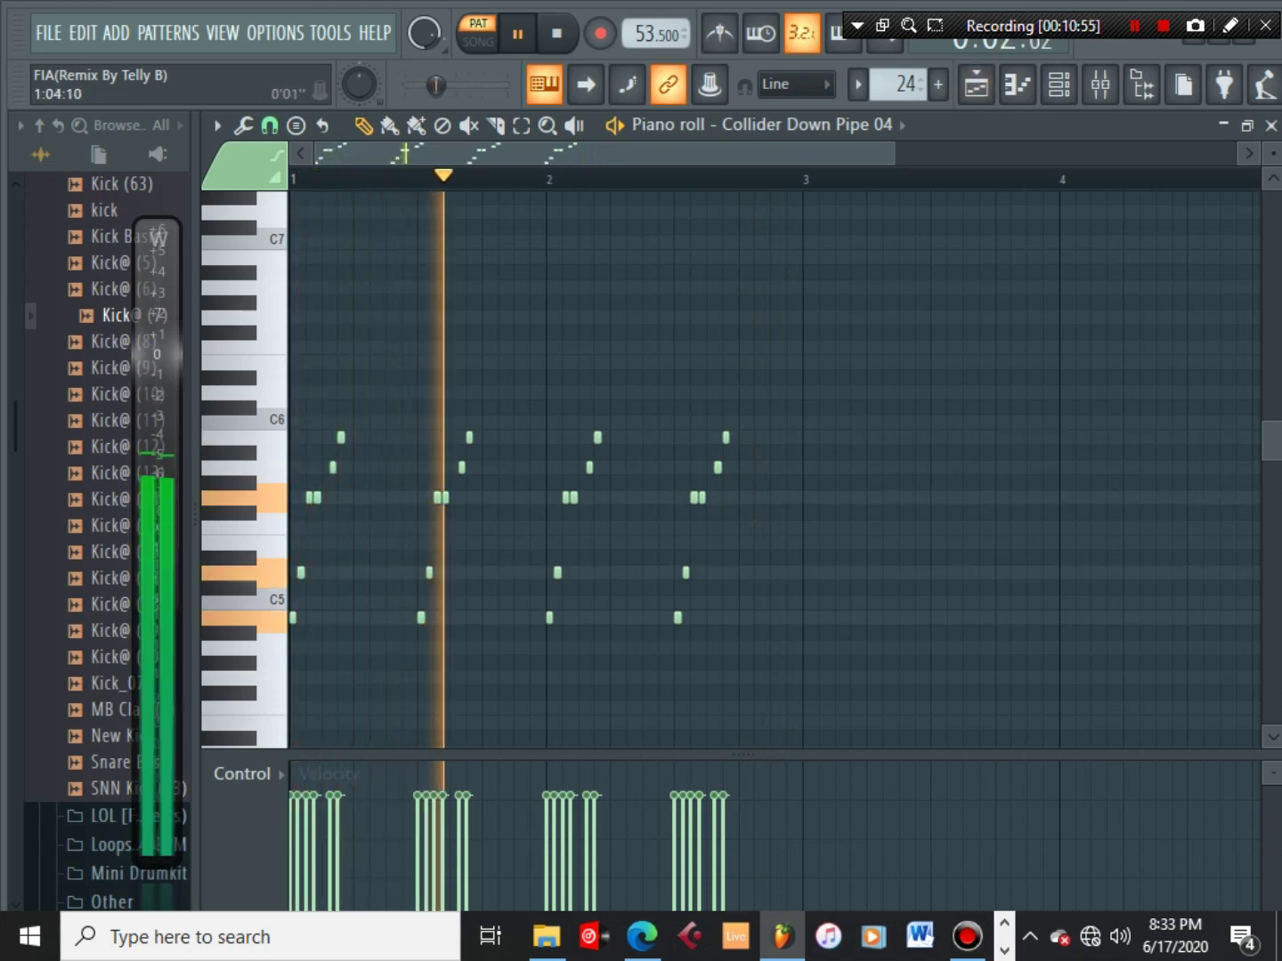
{"action": "scroll", "coordinate": [330, 179], "scroll_direction": "up", "scroll_amount": 4}
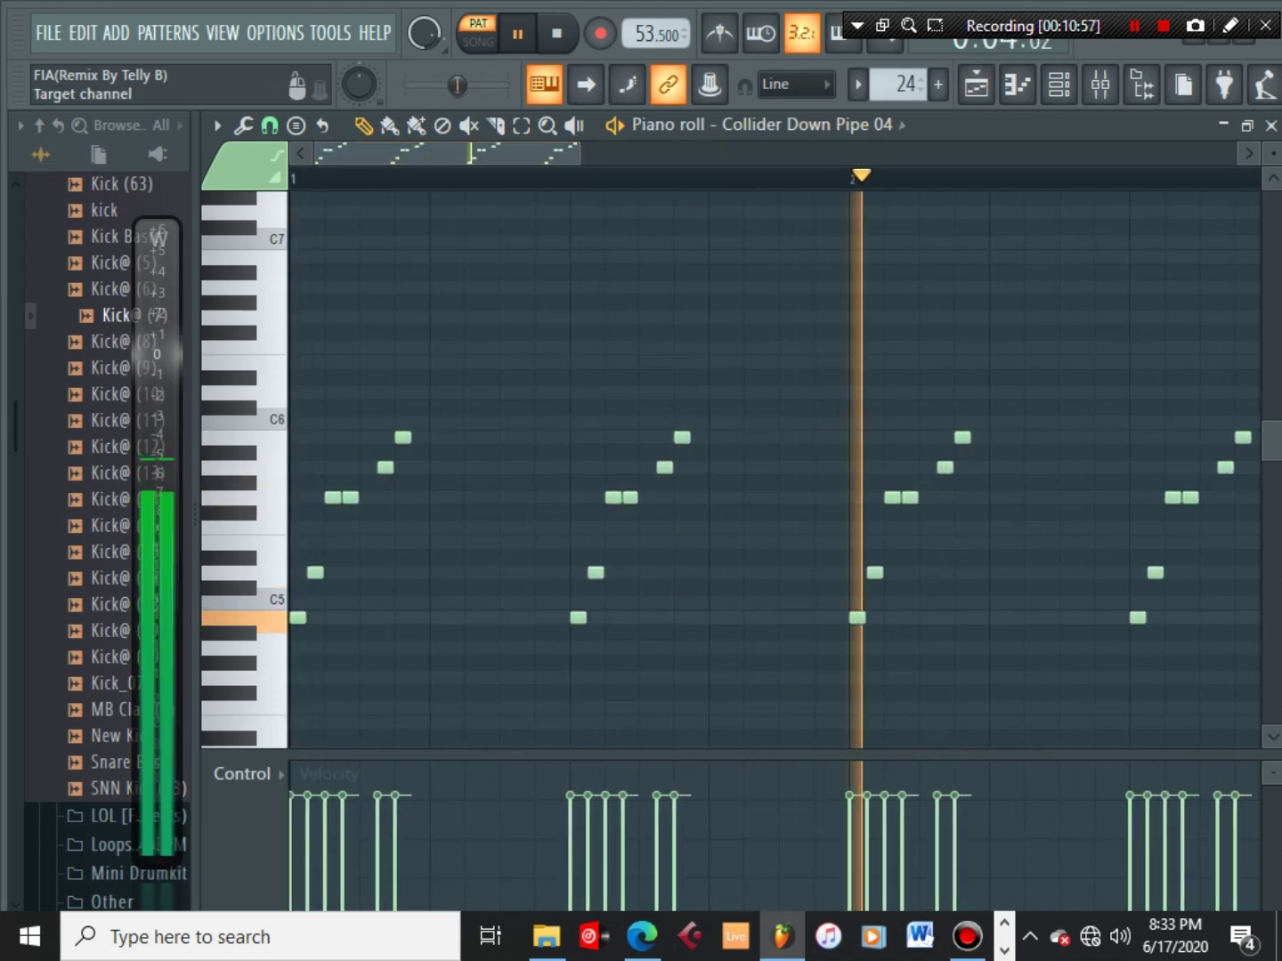
View the sampler settings of the Collider Down Pipe 04 channel, and close them
{"action": "left_click", "coordinate": [1058, 84]}
{"action": "left_click", "coordinate": [520, 352]}
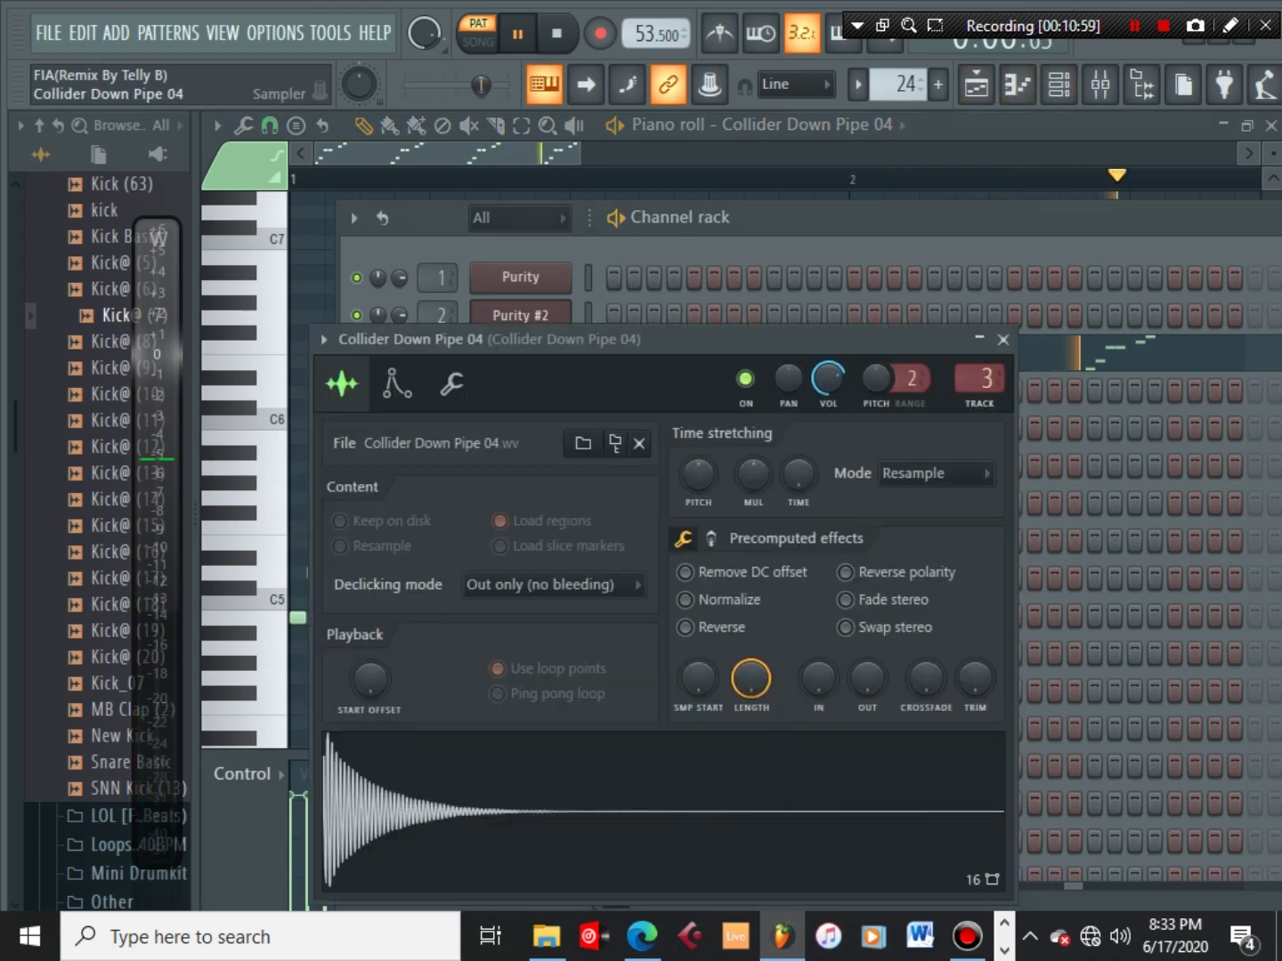
{"action": "left_click", "coordinate": [1002, 339]}
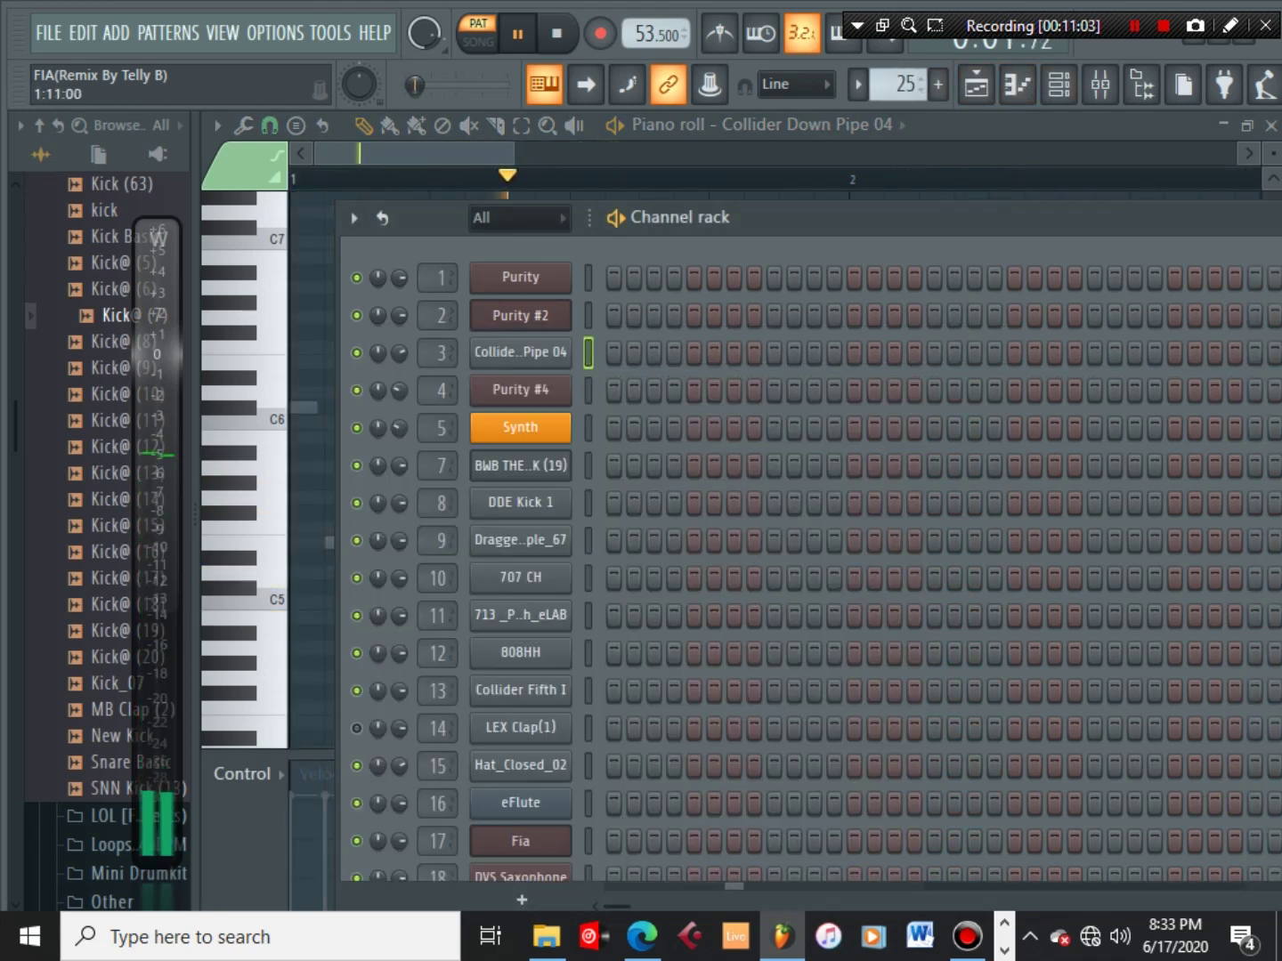
Review the full Flute melody of pattern 25 in the piano roll during playback
{"action": "scroll", "coordinate": [942, 563], "scroll_direction": "down", "scroll_amount": 5}
{"action": "left_click", "coordinate": [732, 390]}
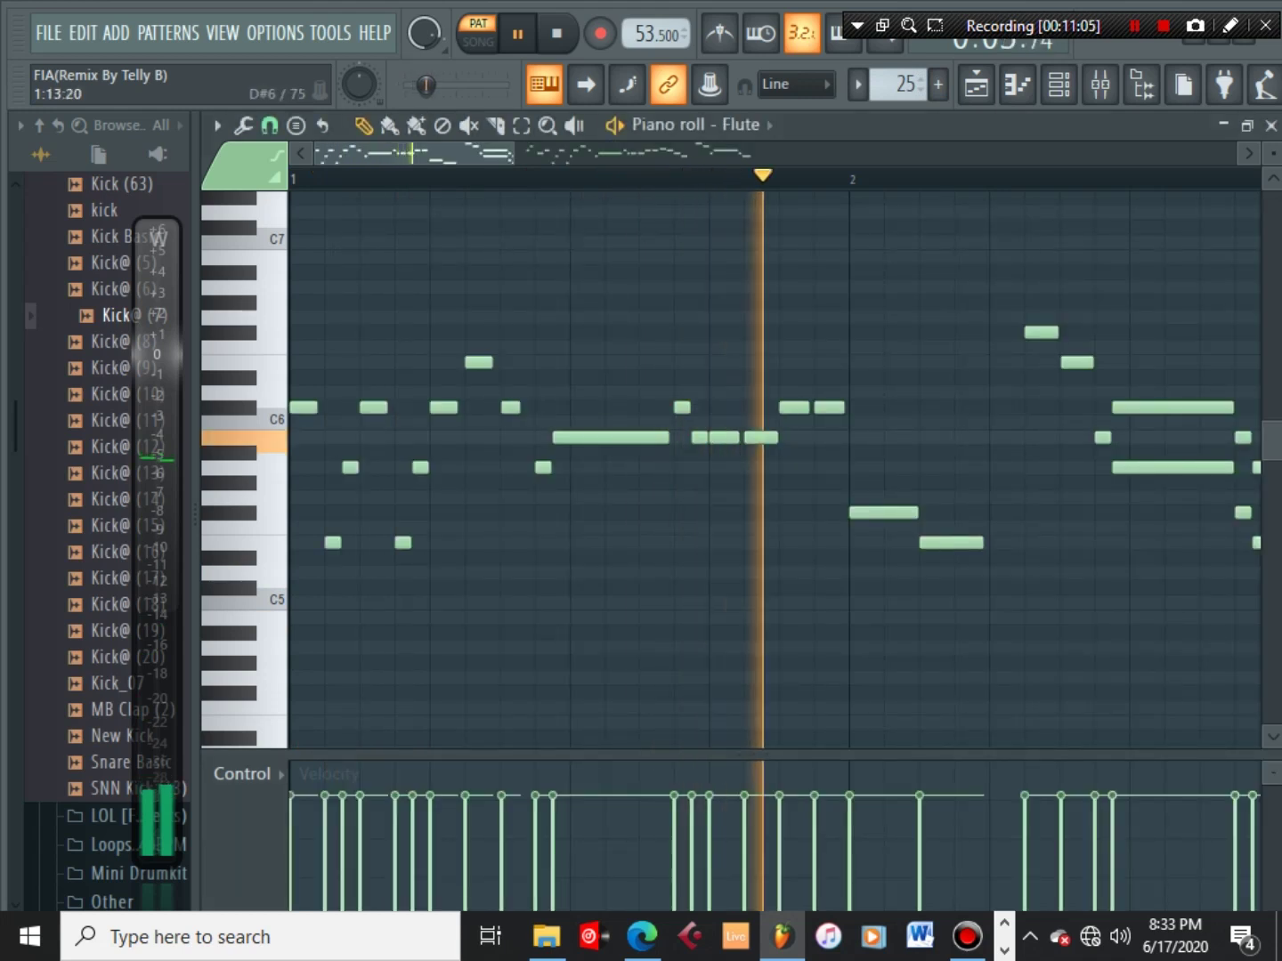
{"action": "scroll", "coordinate": [802, 179], "scroll_direction": "down", "scroll_amount": 3}
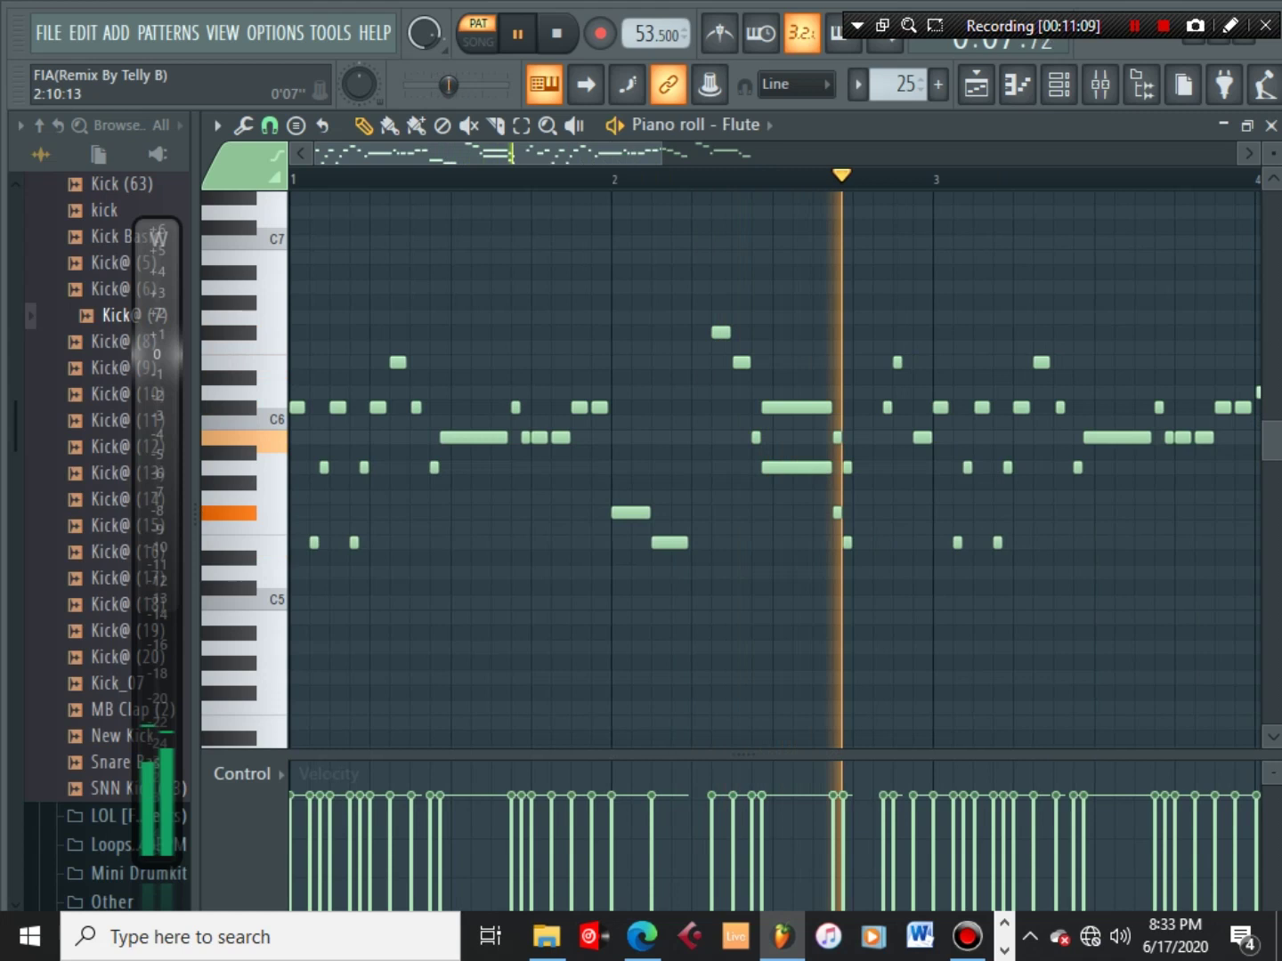
{"action": "scroll", "coordinate": [802, 179], "scroll_direction": "down", "scroll_amount": 1}
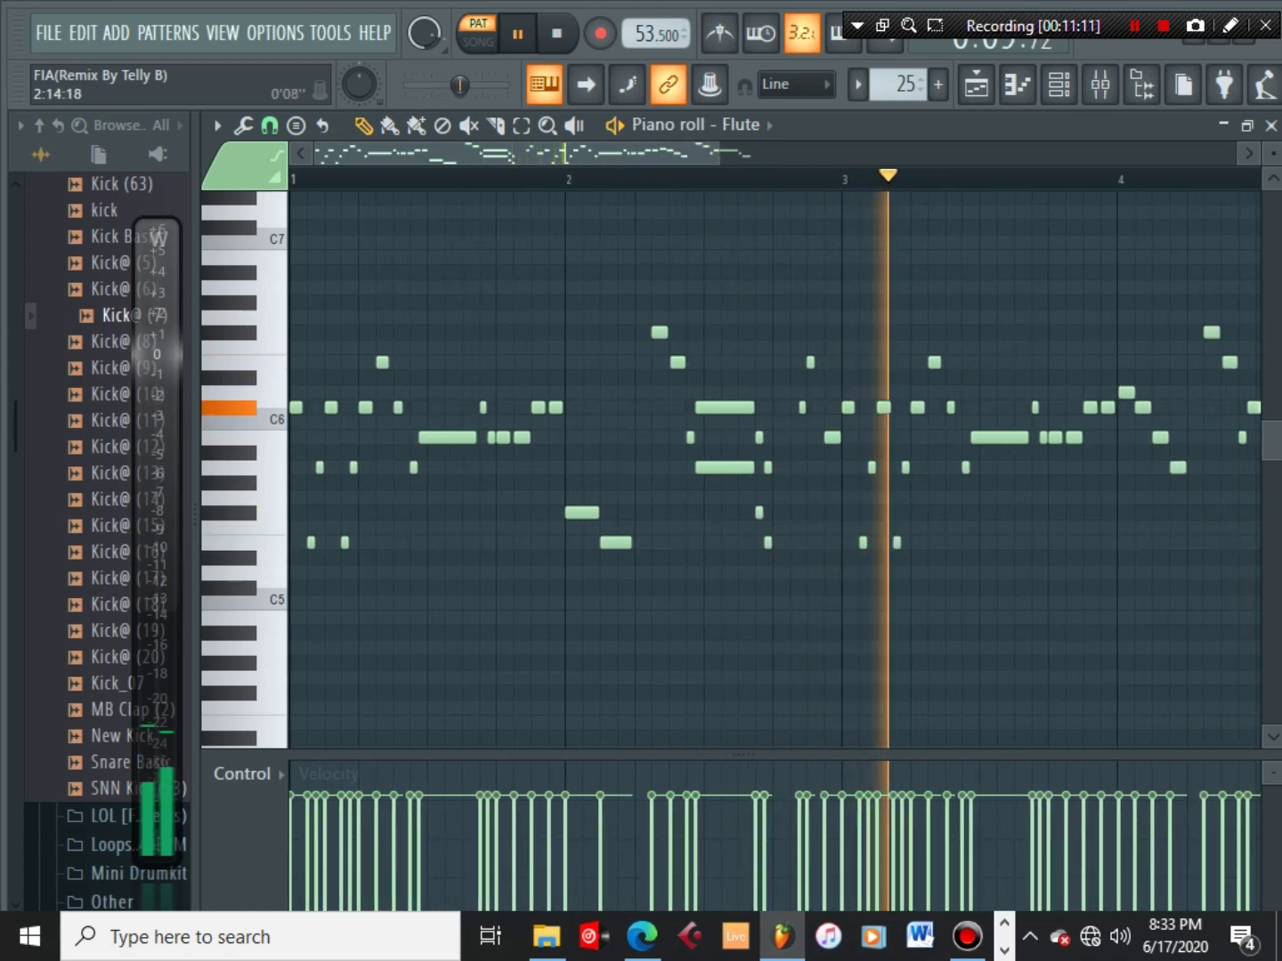
{"action": "scroll", "coordinate": [802, 179], "scroll_direction": "down", "scroll_amount": 1}
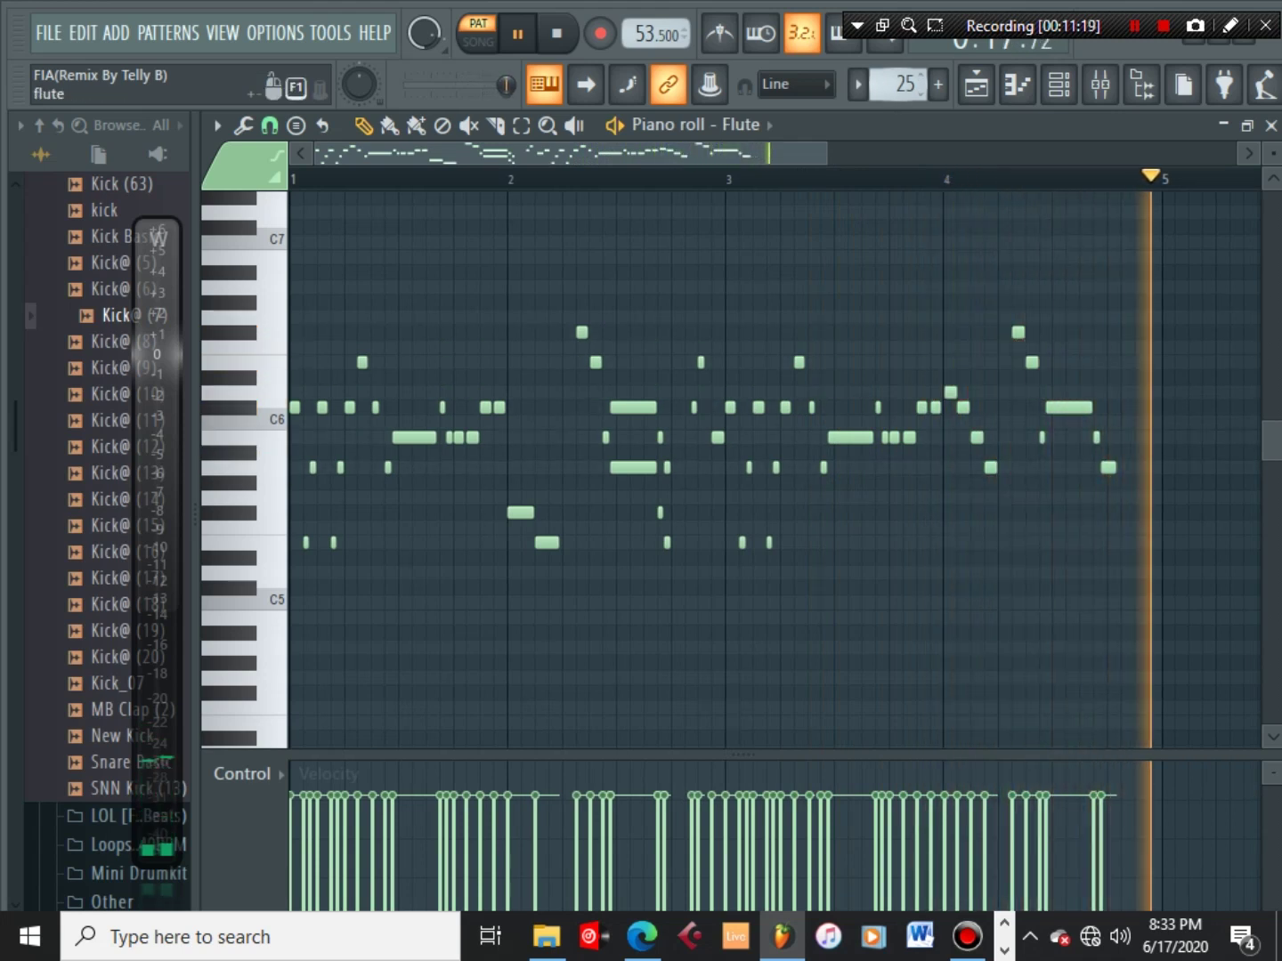
Switch to pattern 26 and inspect its DDE Kick 1 #2 and LEX Clap(3) notes in the piano roll and channel rack
{"action": "key", "text": "KP_Add"}
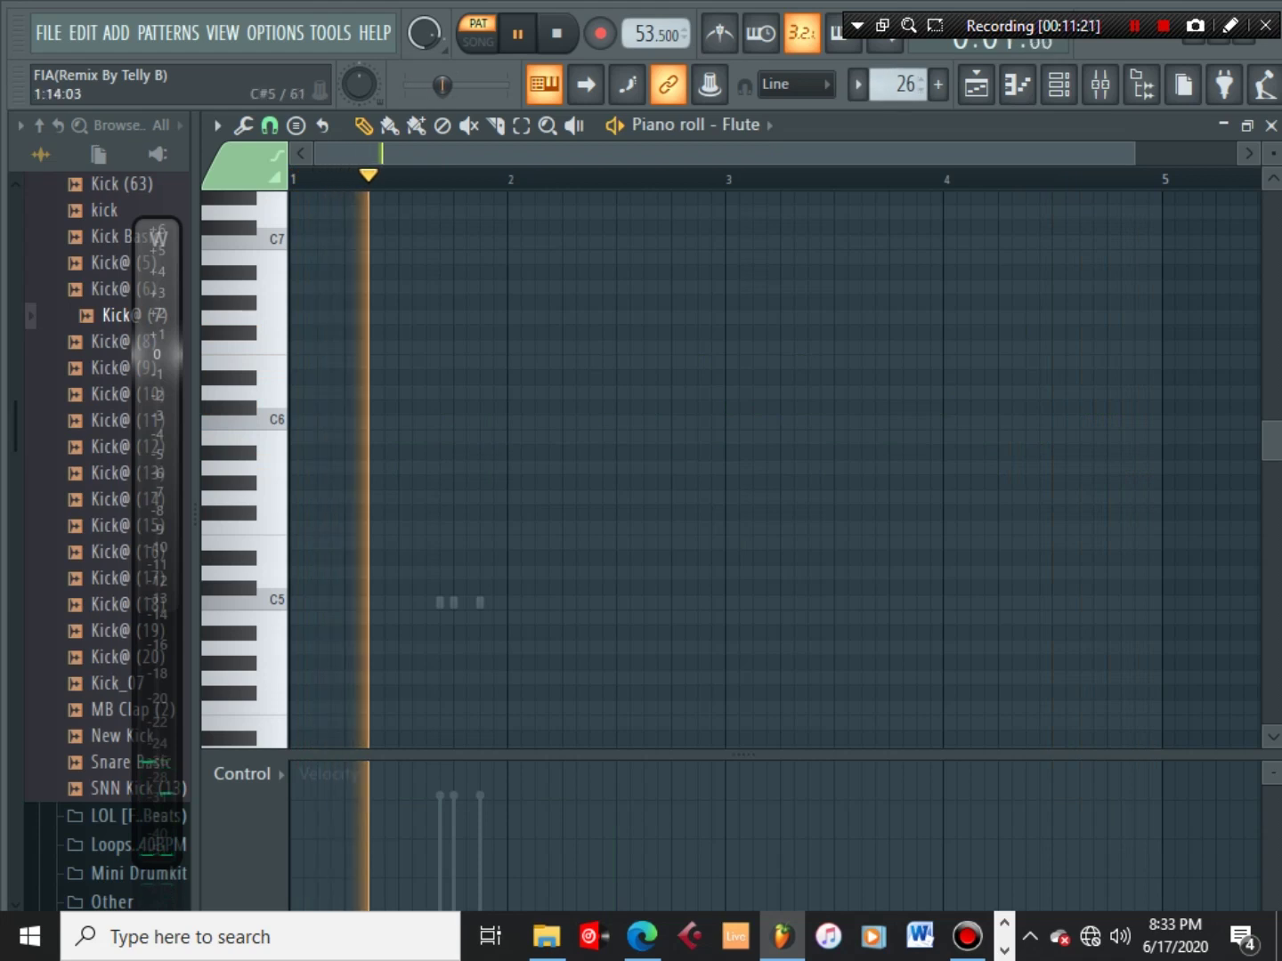
{"action": "right_click", "coordinate": [454, 603]}
{"action": "right_click", "coordinate": [453, 603]}
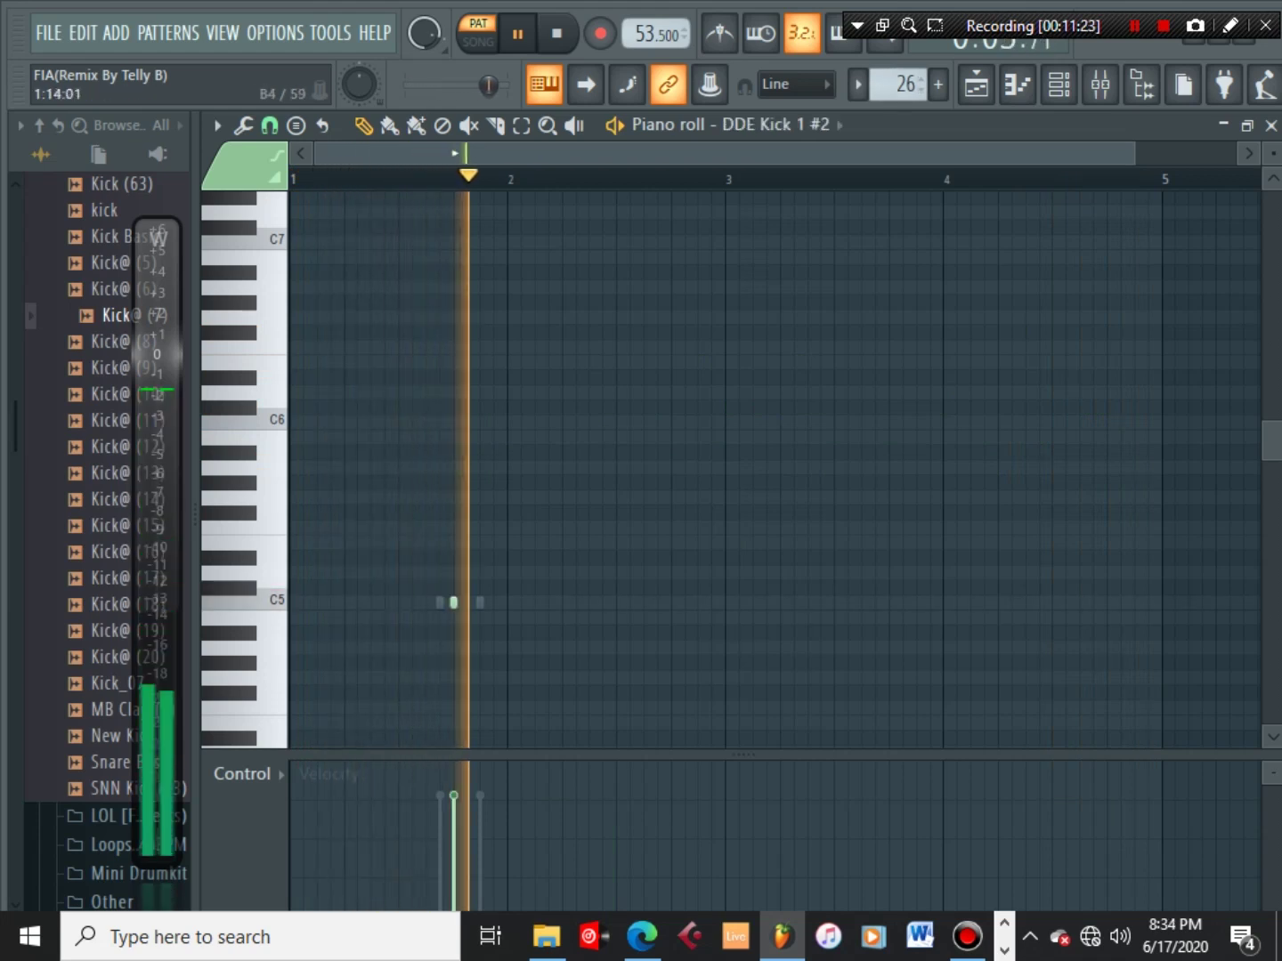
{"action": "right_click", "coordinate": [480, 603]}
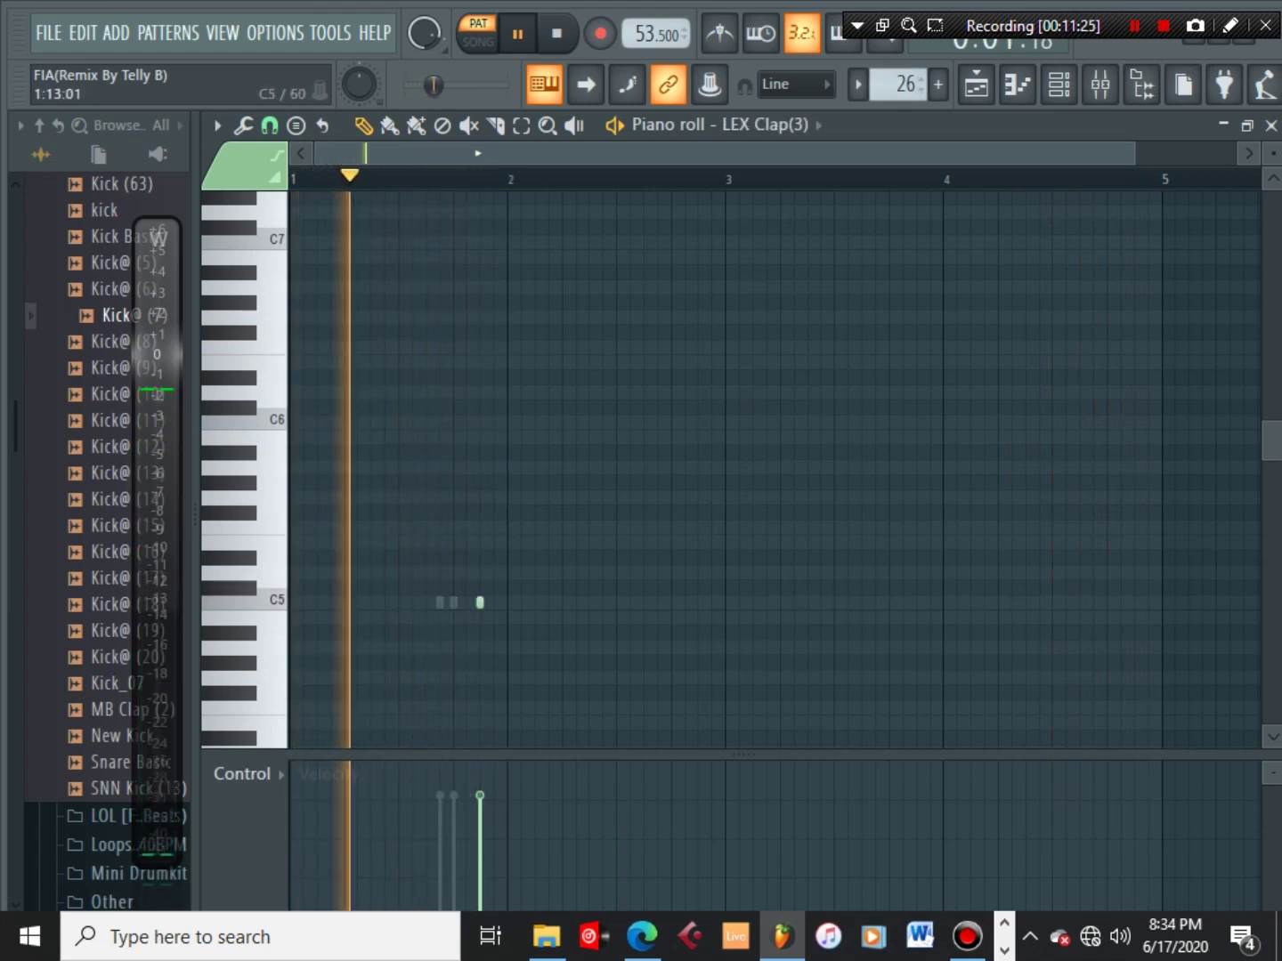
{"action": "left_click", "coordinate": [1058, 84]}
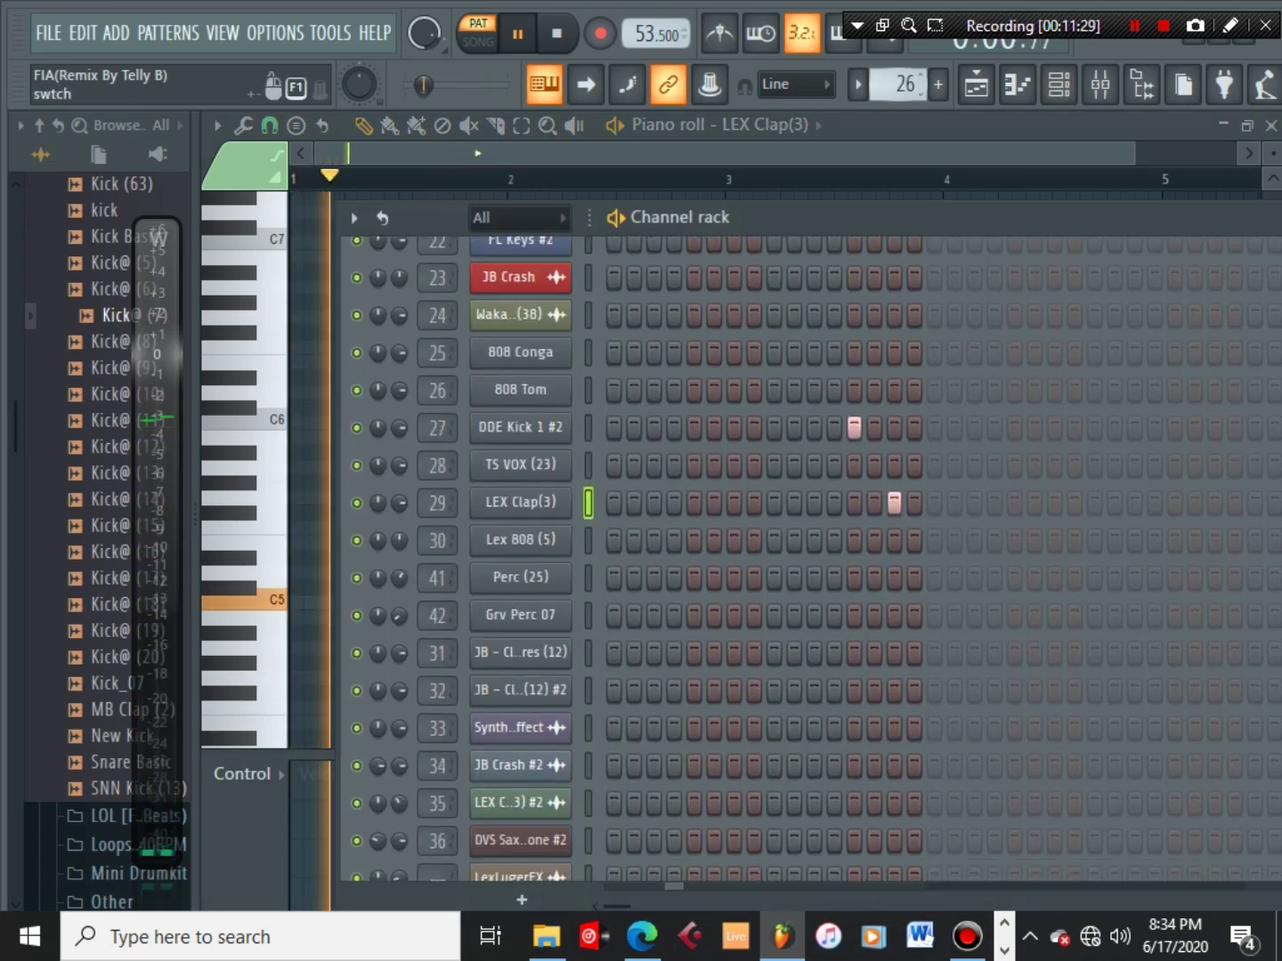
Switch through patterns 27 and 28 and look over their percussion steps in the channel rack
{"action": "scroll", "coordinate": [908, 84], "scroll_direction": "up", "scroll_amount": 1}
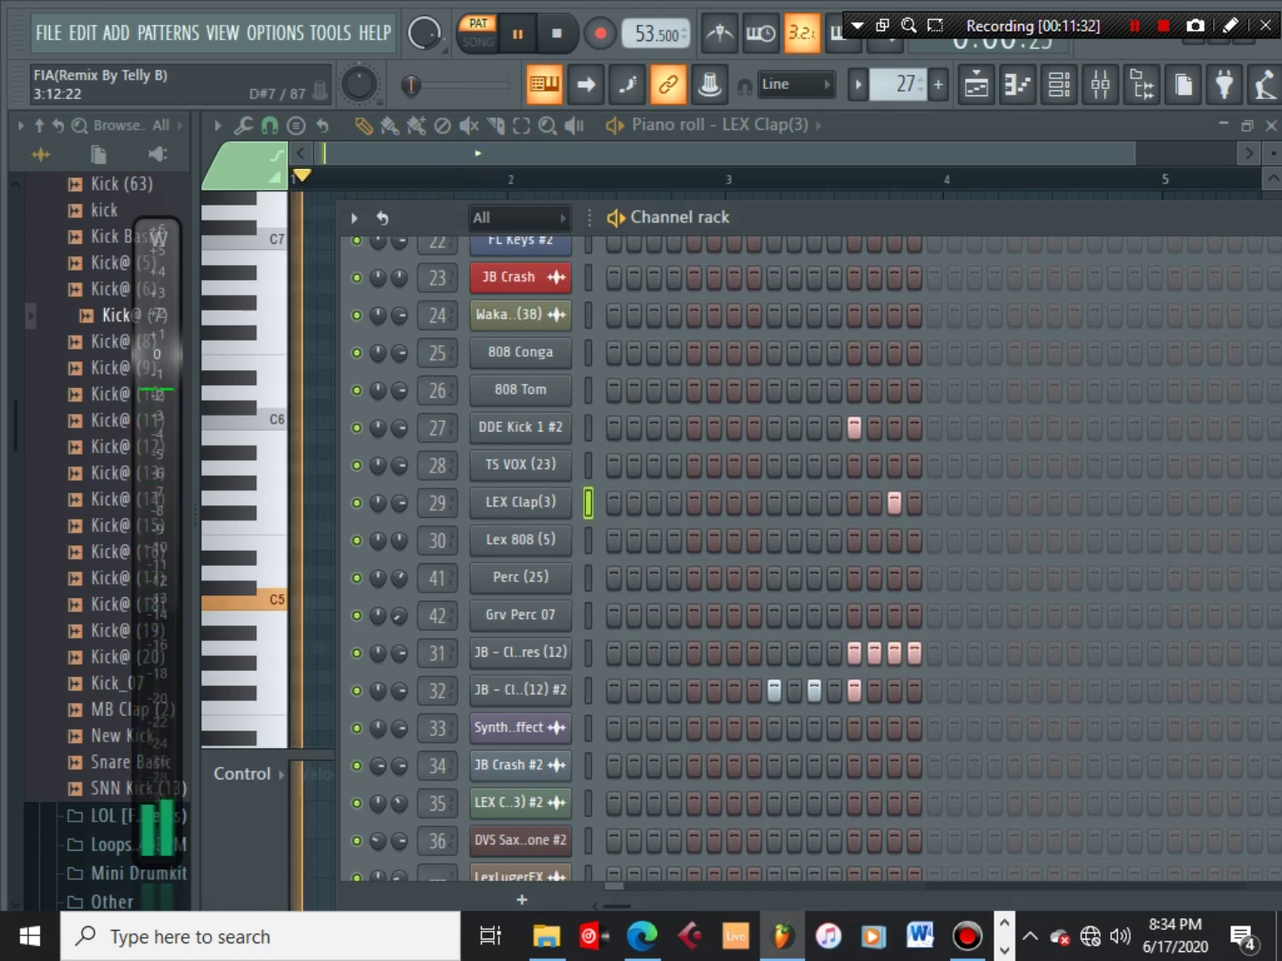
{"action": "scroll", "coordinate": [908, 85], "scroll_direction": "up", "scroll_amount": 1}
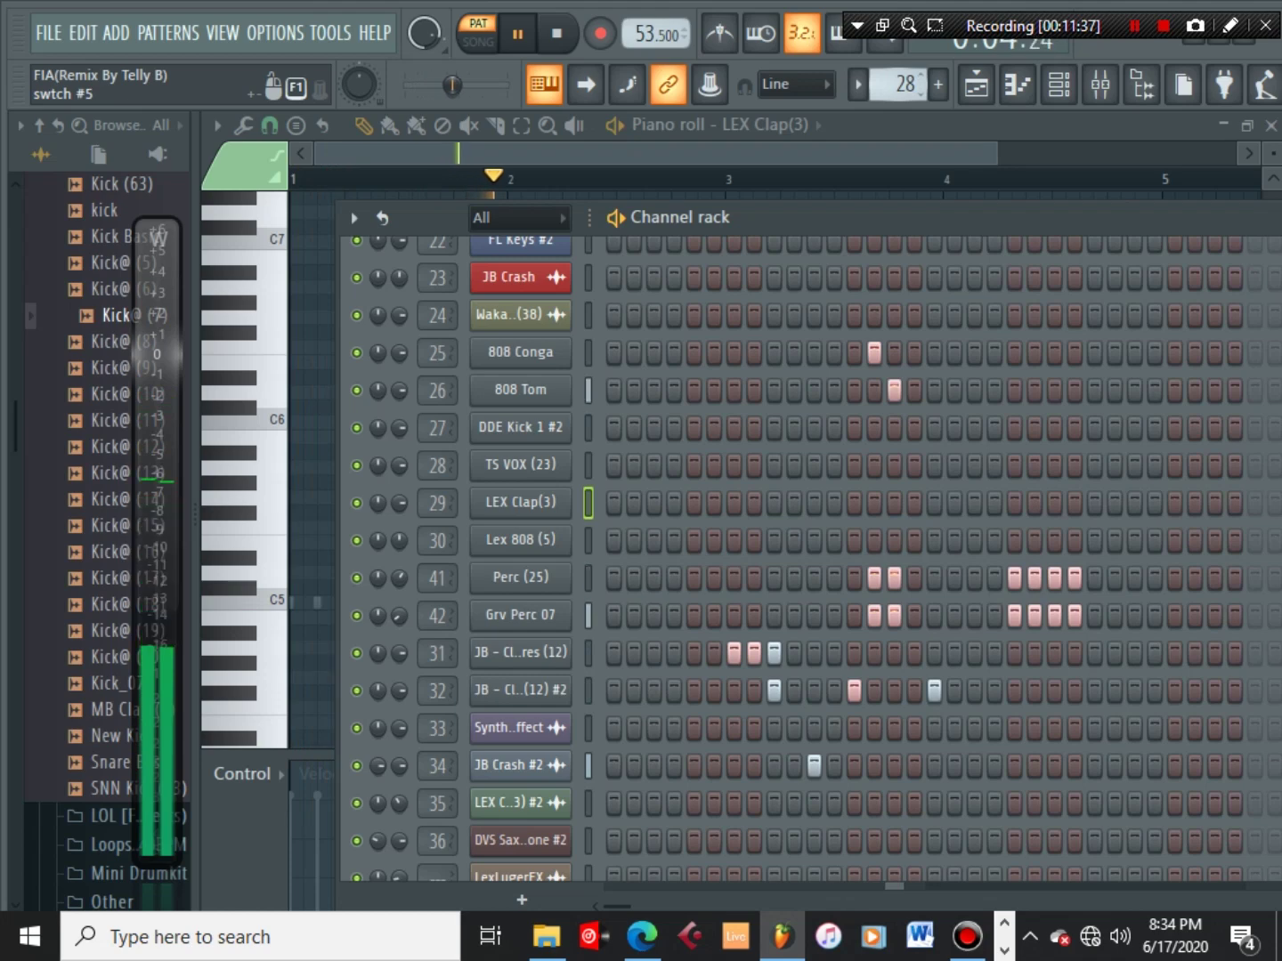
{"action": "scroll", "coordinate": [944, 189], "scroll_direction": "down", "scroll_amount": 1}
{"action": "scroll", "coordinate": [970, 445], "scroll_direction": "down", "scroll_amount": 2}
{"action": "scroll", "coordinate": [975, 445], "scroll_direction": "up", "scroll_amount": 2}
{"action": "scroll", "coordinate": [810, 558], "scroll_direction": "up", "scroll_amount": 2}
{"action": "scroll", "coordinate": [810, 558], "scroll_direction": "down", "scroll_amount": 6}
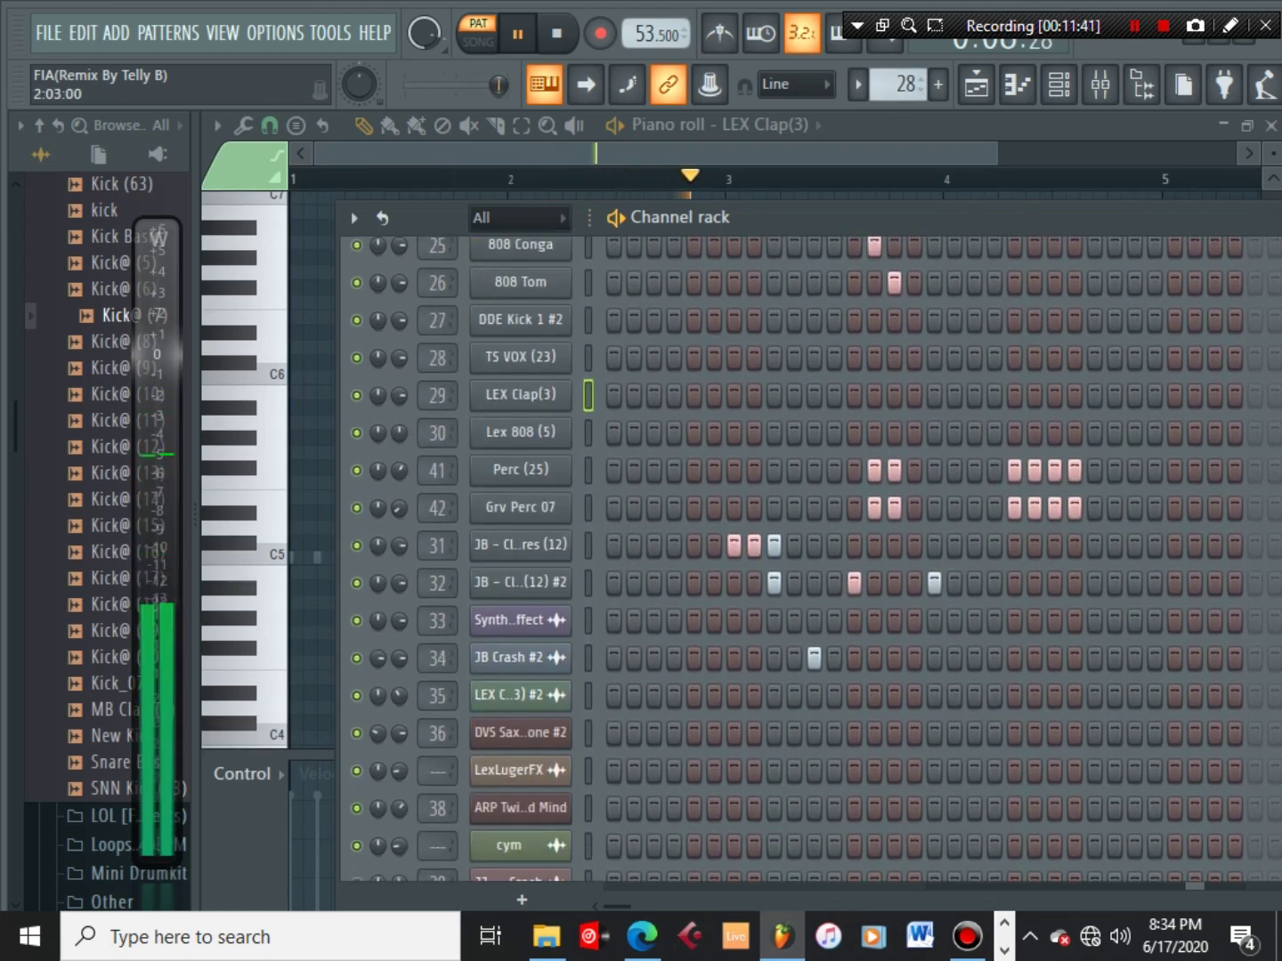
{"action": "scroll", "coordinate": [810, 557], "scroll_direction": "up", "scroll_amount": 6}
{"action": "scroll", "coordinate": [810, 557], "scroll_direction": "down", "scroll_amount": 6}
Reposition the channel rack to reveal more steps and review all pattern 28 channels up to Purity
{"action": "left_click_drag", "start_coordinate": [828, 217], "coordinate": [563, 198]}
{"action": "scroll", "coordinate": [676, 534], "scroll_direction": "up", "scroll_amount": 6}
{"action": "scroll", "coordinate": [676, 534], "scroll_direction": "down", "scroll_amount": 5}
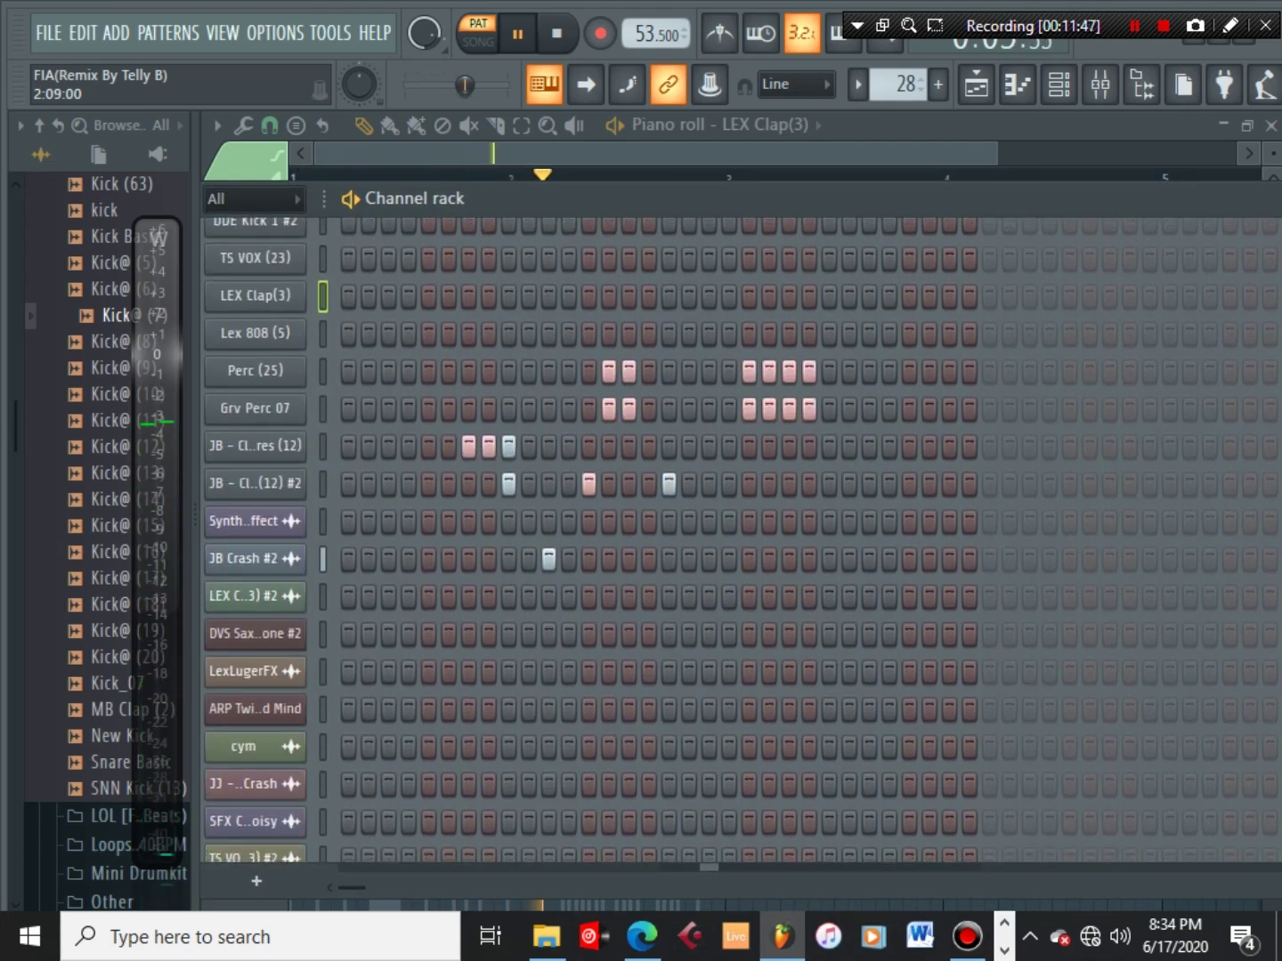
{"action": "scroll", "coordinate": [676, 534], "scroll_direction": "up", "scroll_amount": 3}
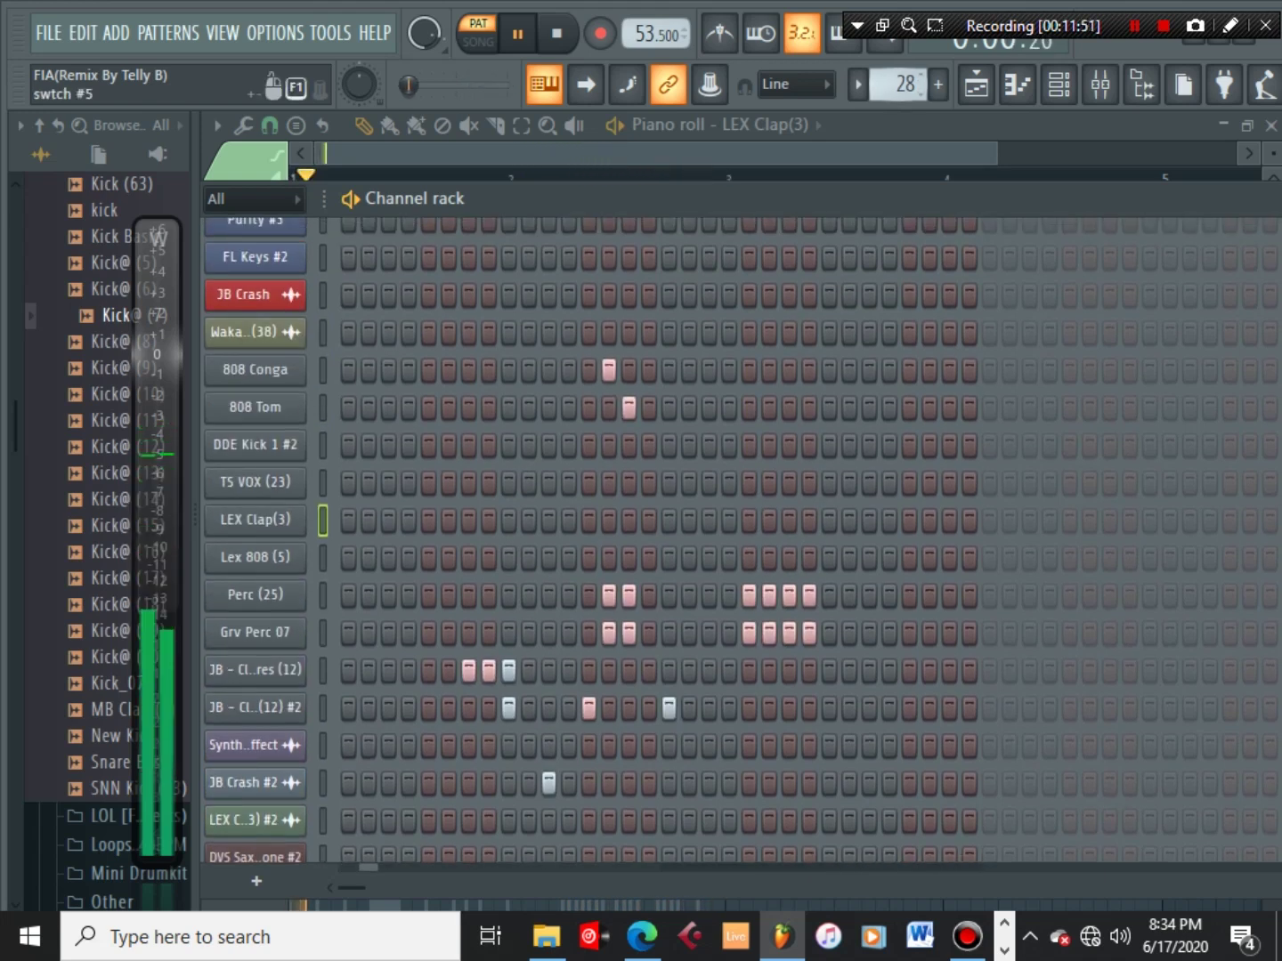
{"action": "scroll", "coordinate": [677, 534], "scroll_direction": "up", "scroll_amount": 8}
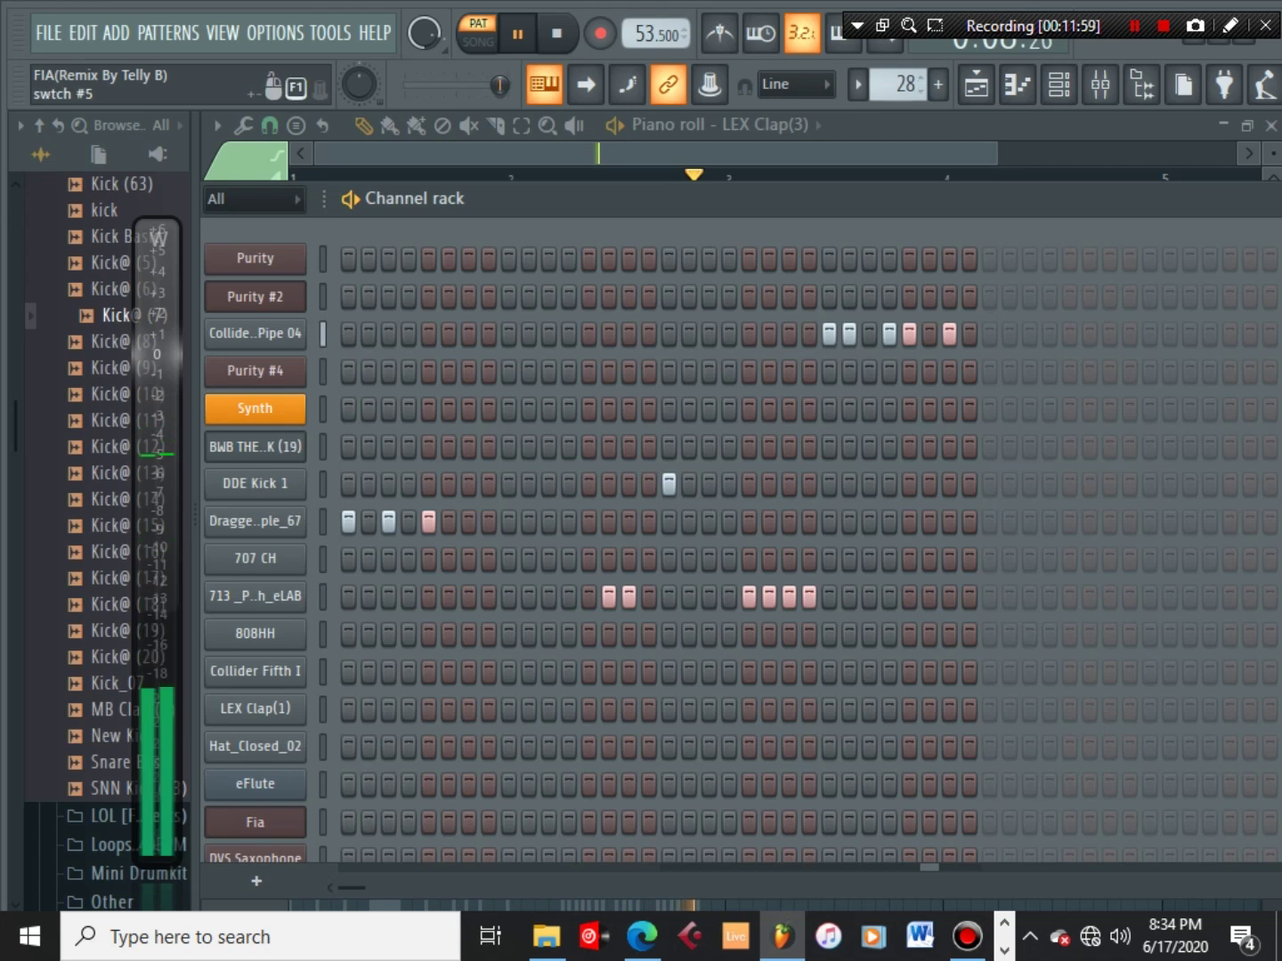
Step through patterns 29 to 31 in the channel rack and play the Lex 808 (5) notes of pattern 31 in the piano roll
{"action": "key", "text": "KP_Add"}
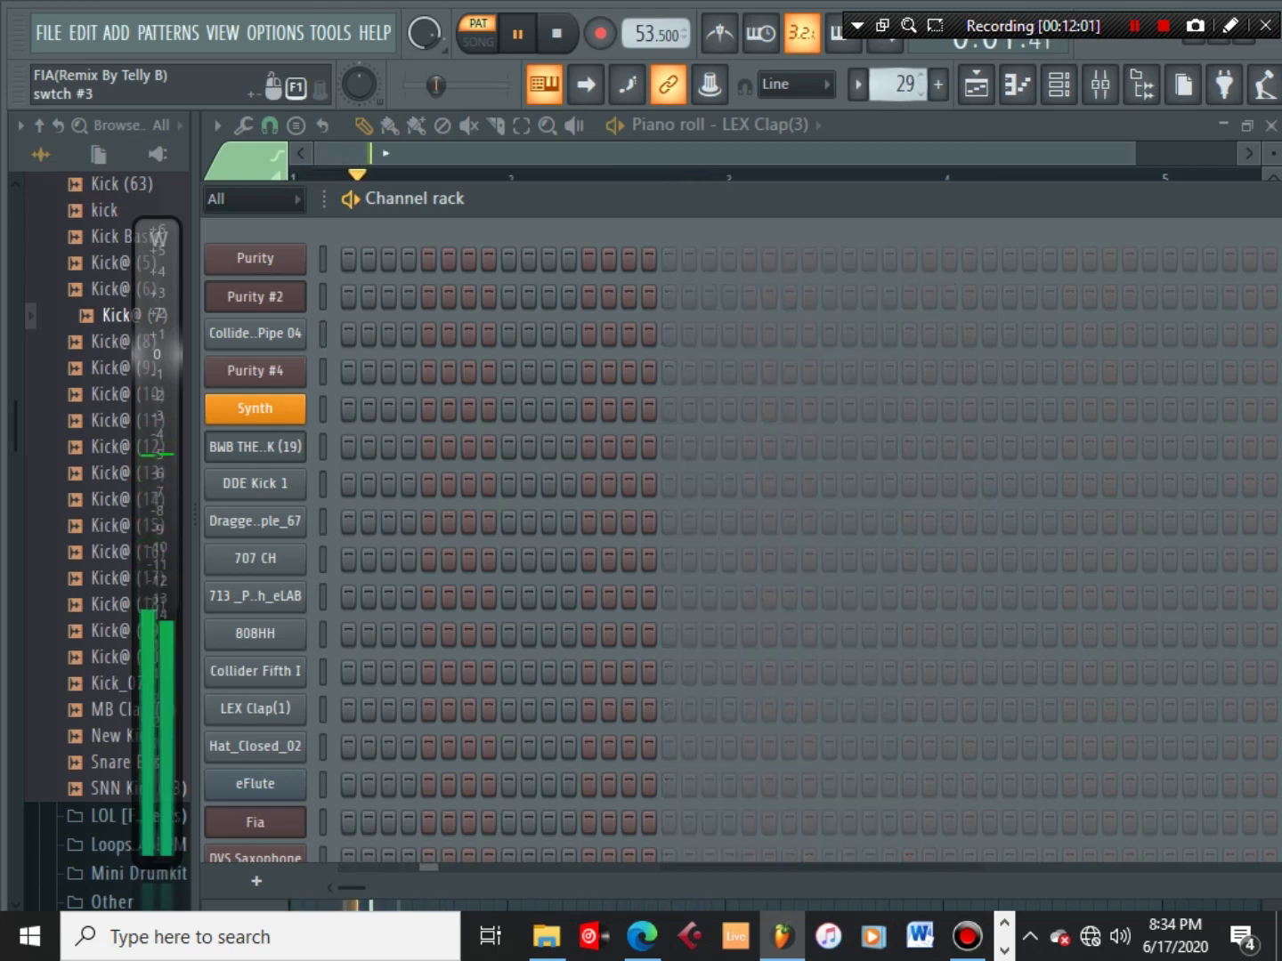
{"action": "scroll", "coordinate": [829, 539], "scroll_direction": "down", "scroll_amount": 7}
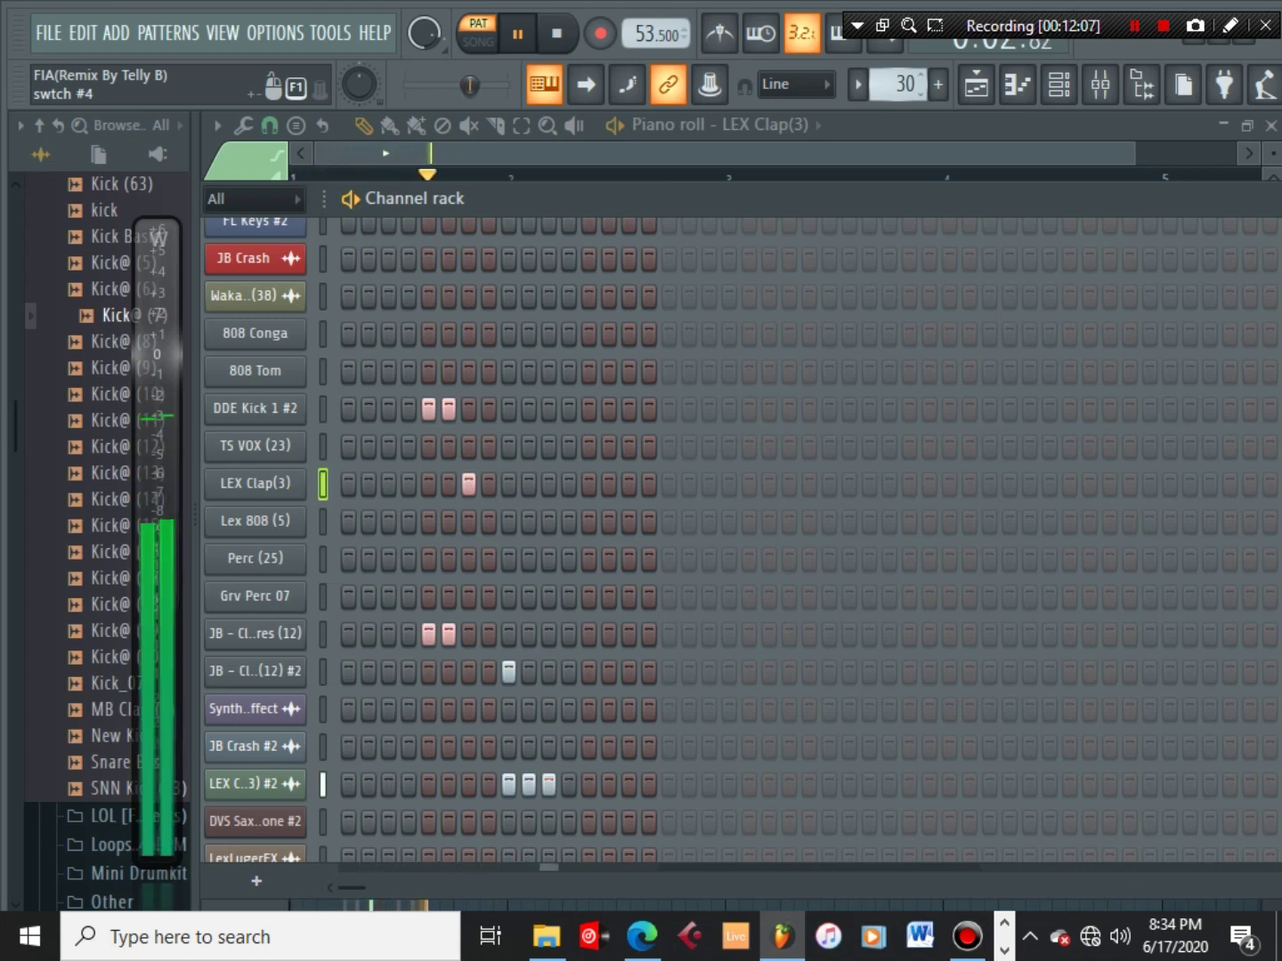
{"action": "key", "text": "KP_Add"}
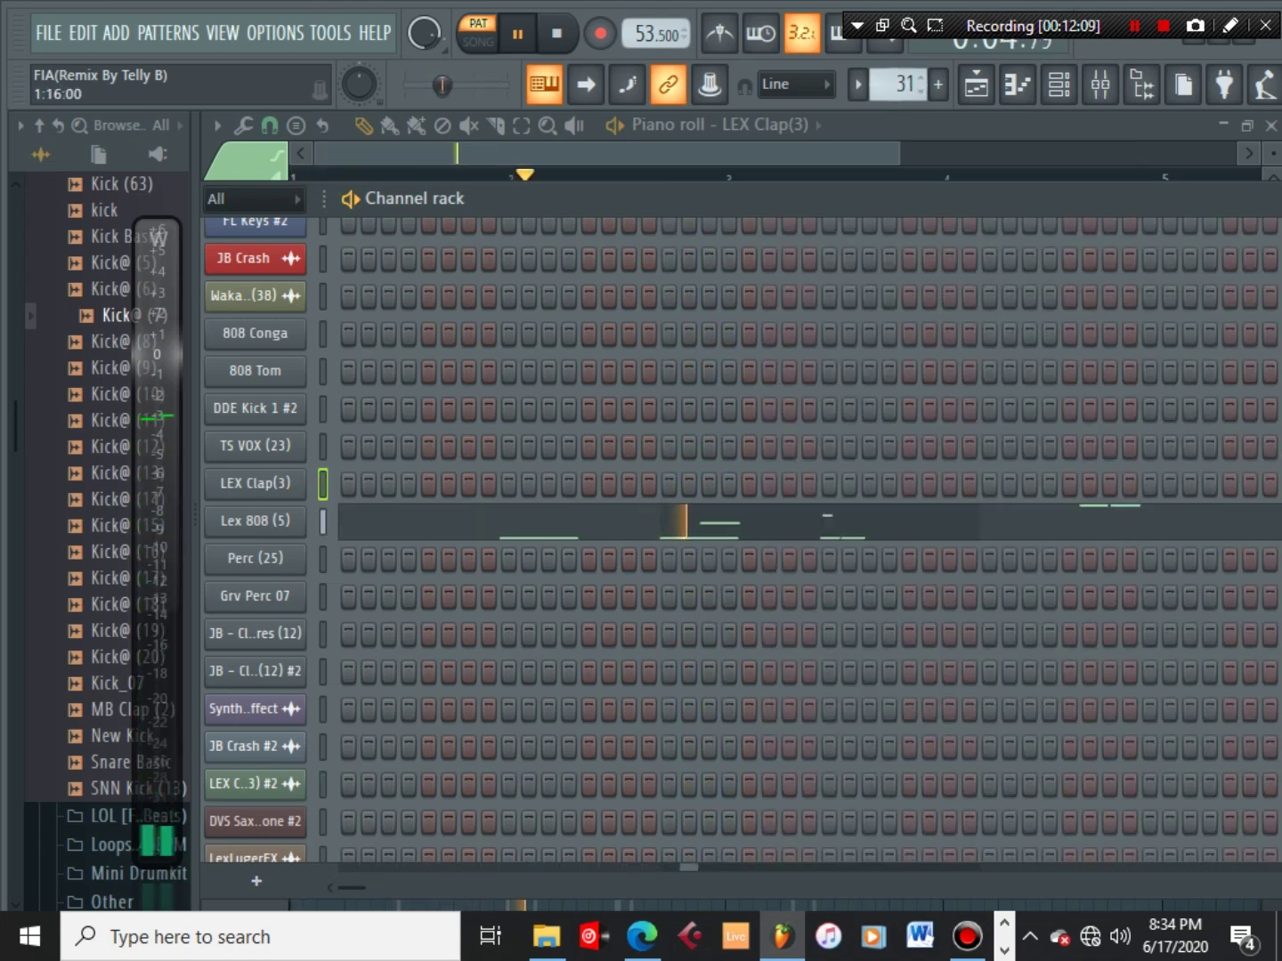
{"action": "left_click", "coordinate": [541, 513]}
{"action": "key", "text": "space"}
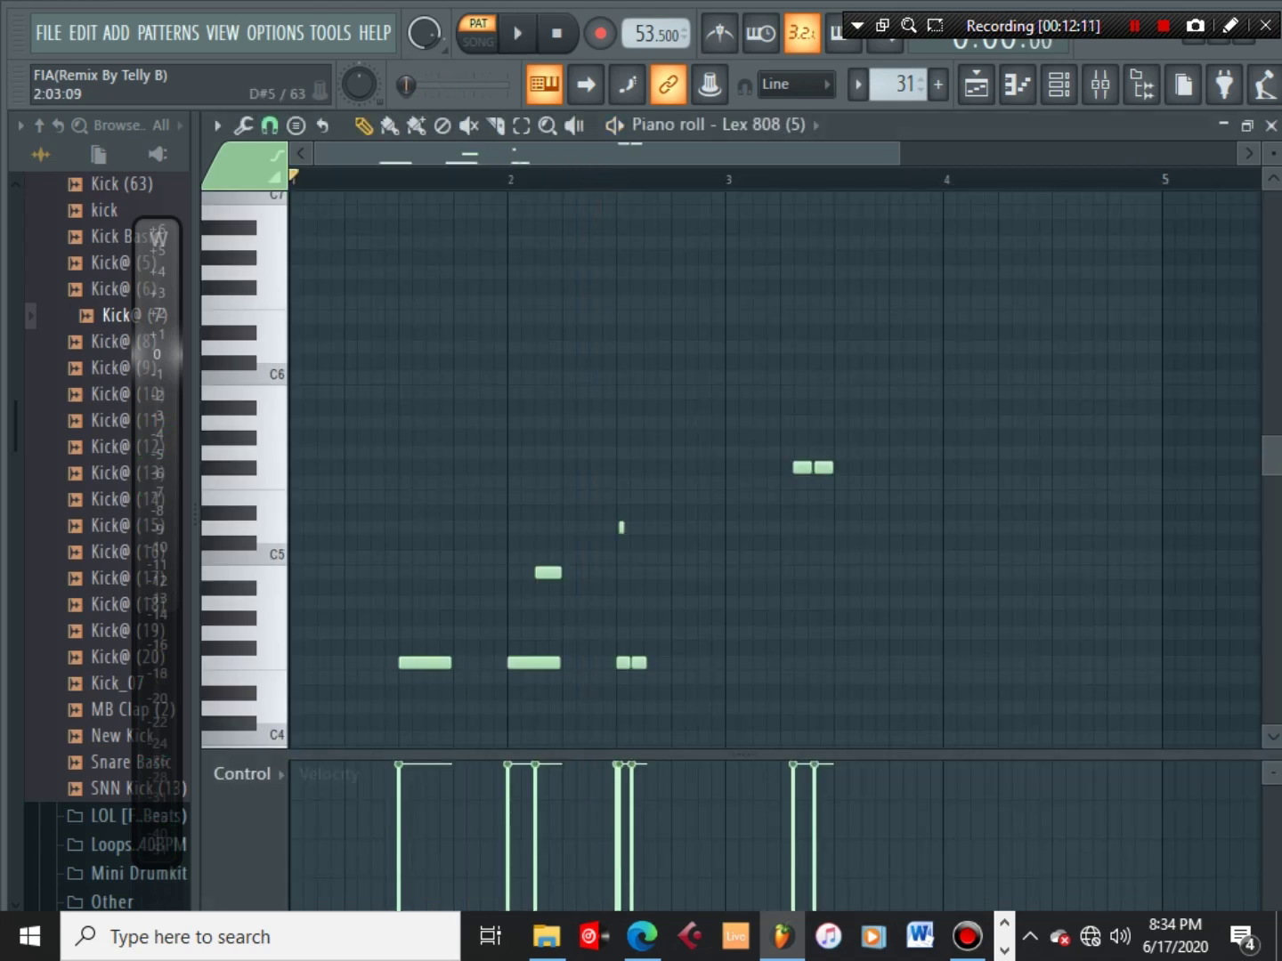
{"action": "scroll", "coordinate": [775, 469], "scroll_direction": "down", "scroll_amount": 5}
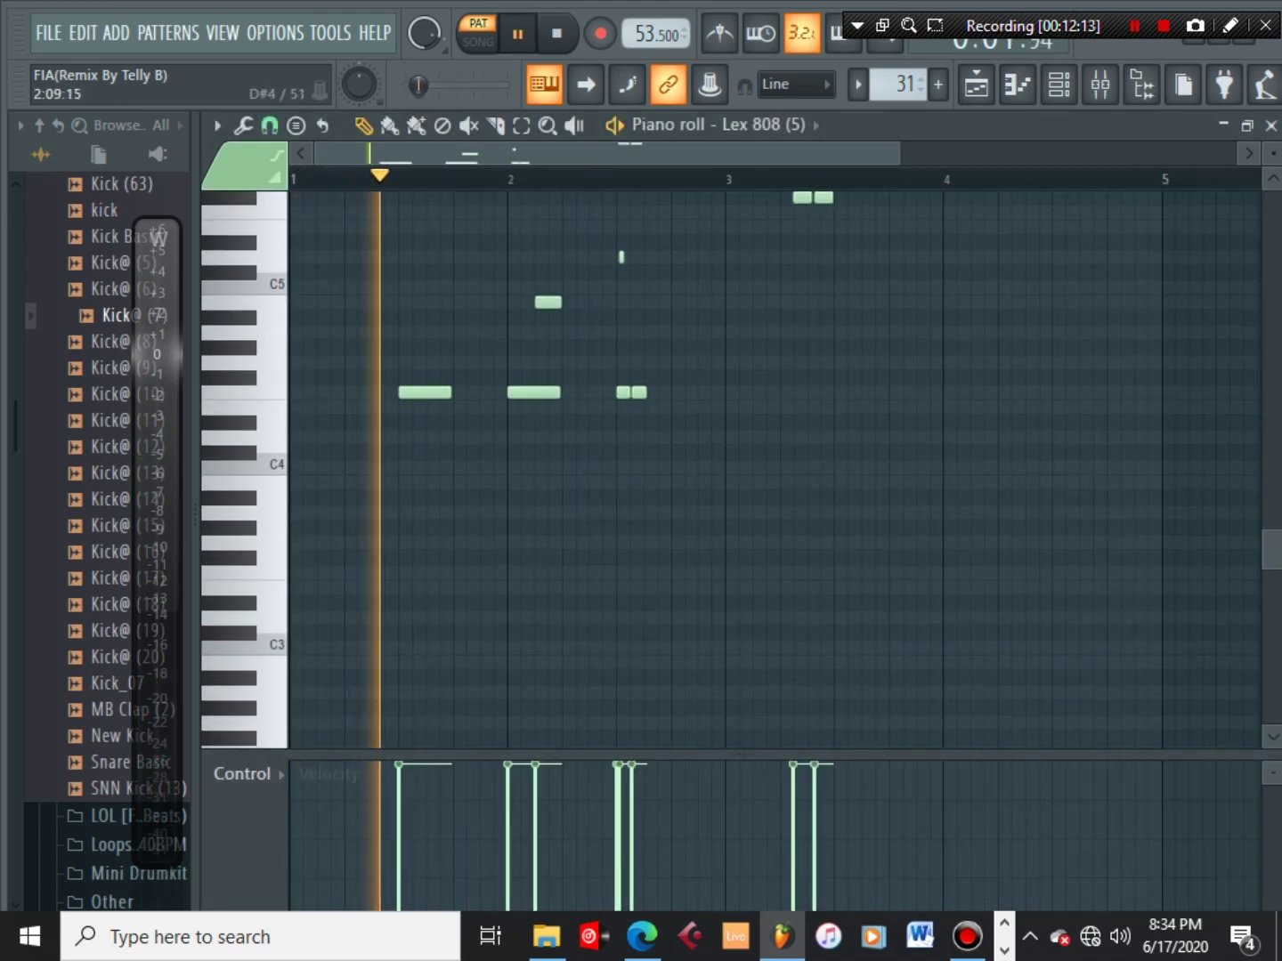
View the Lex 808 (5) channel of pattern 31 in the channel rack and mixer, and look over the playlist arrangement
{"action": "left_click", "coordinate": [1058, 84]}
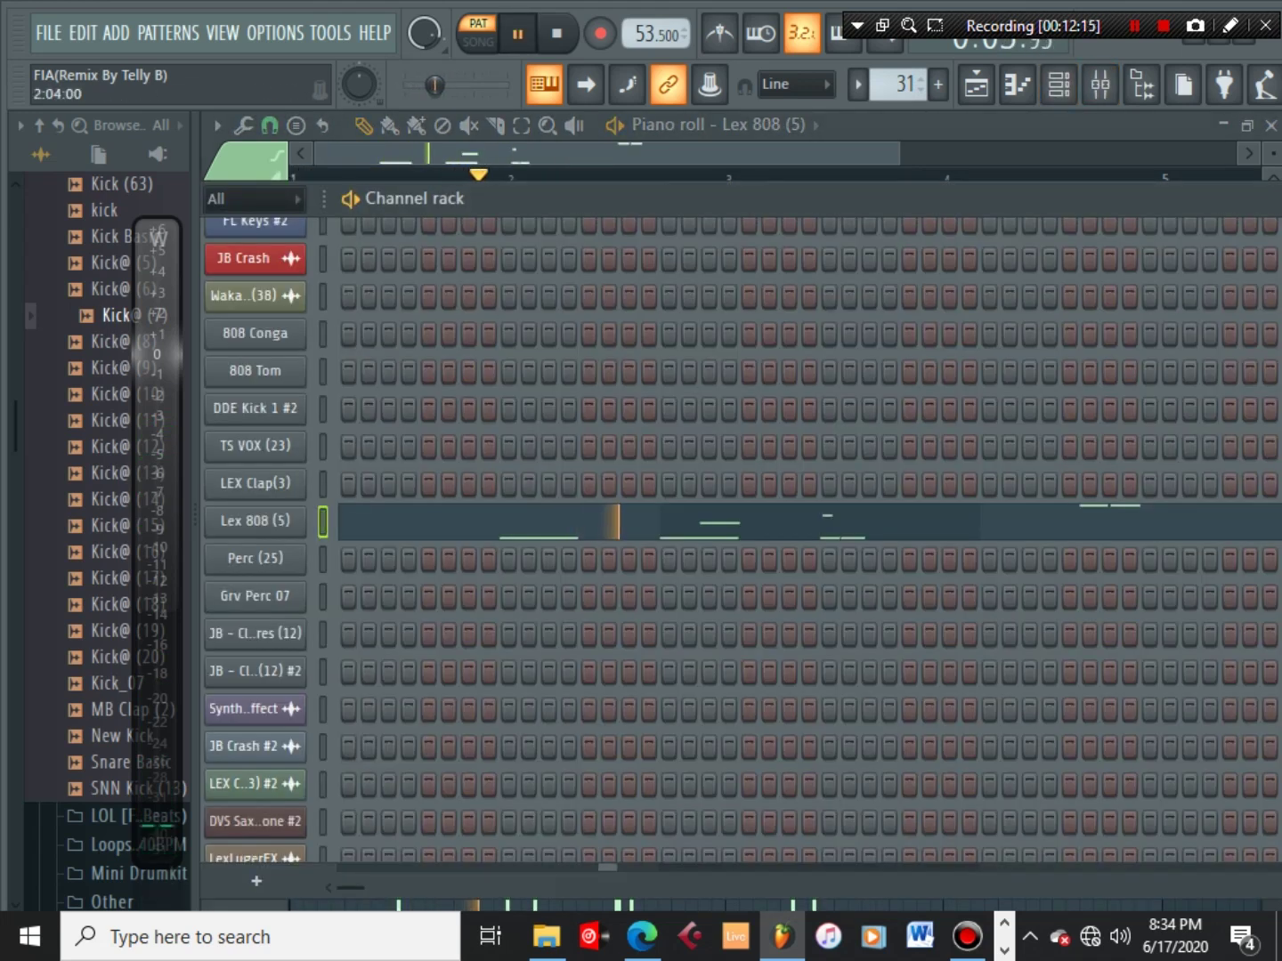
{"action": "left_click", "coordinate": [1100, 85]}
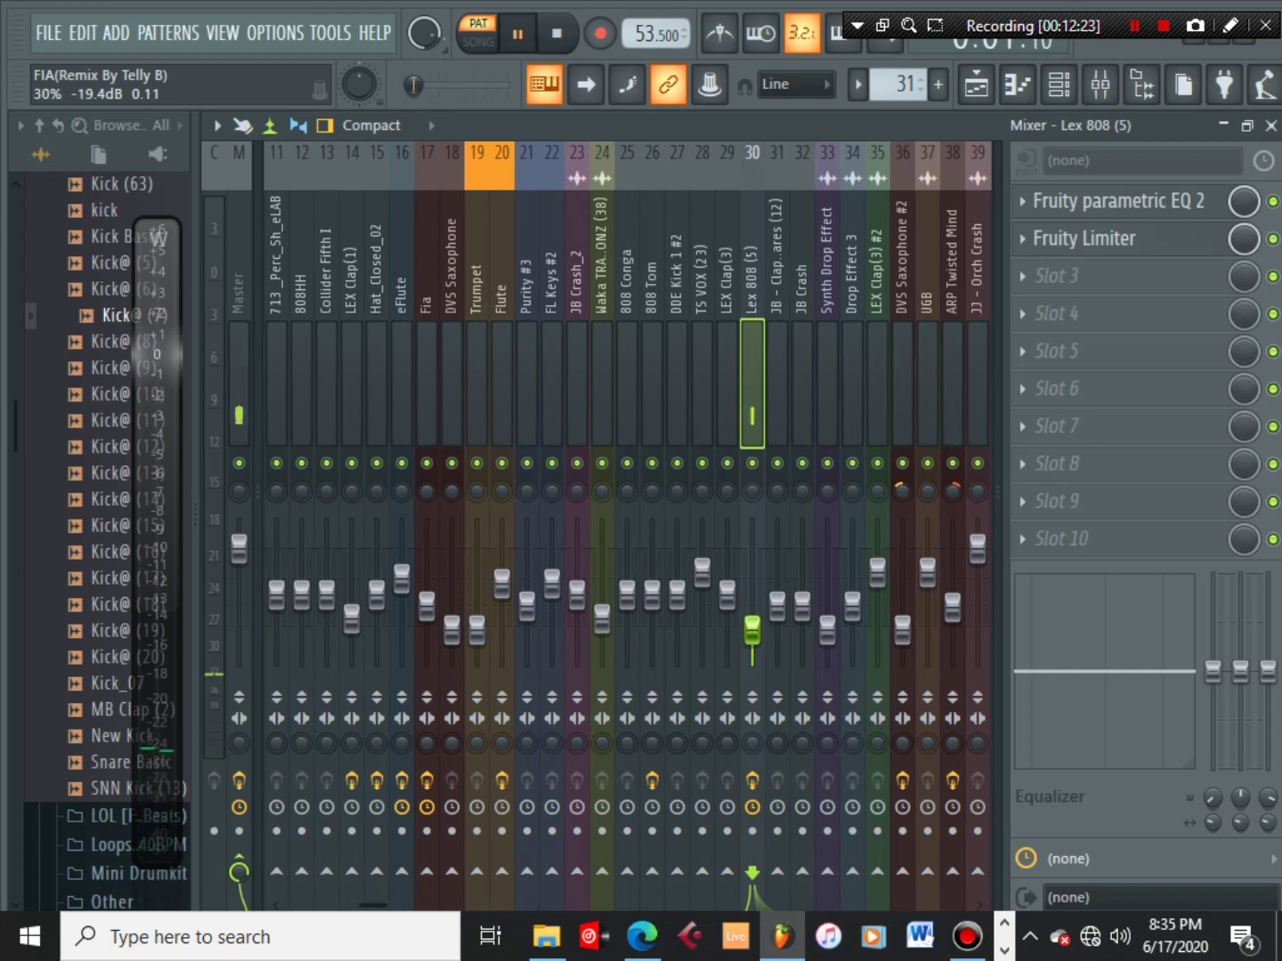
{"action": "key", "text": "F5"}
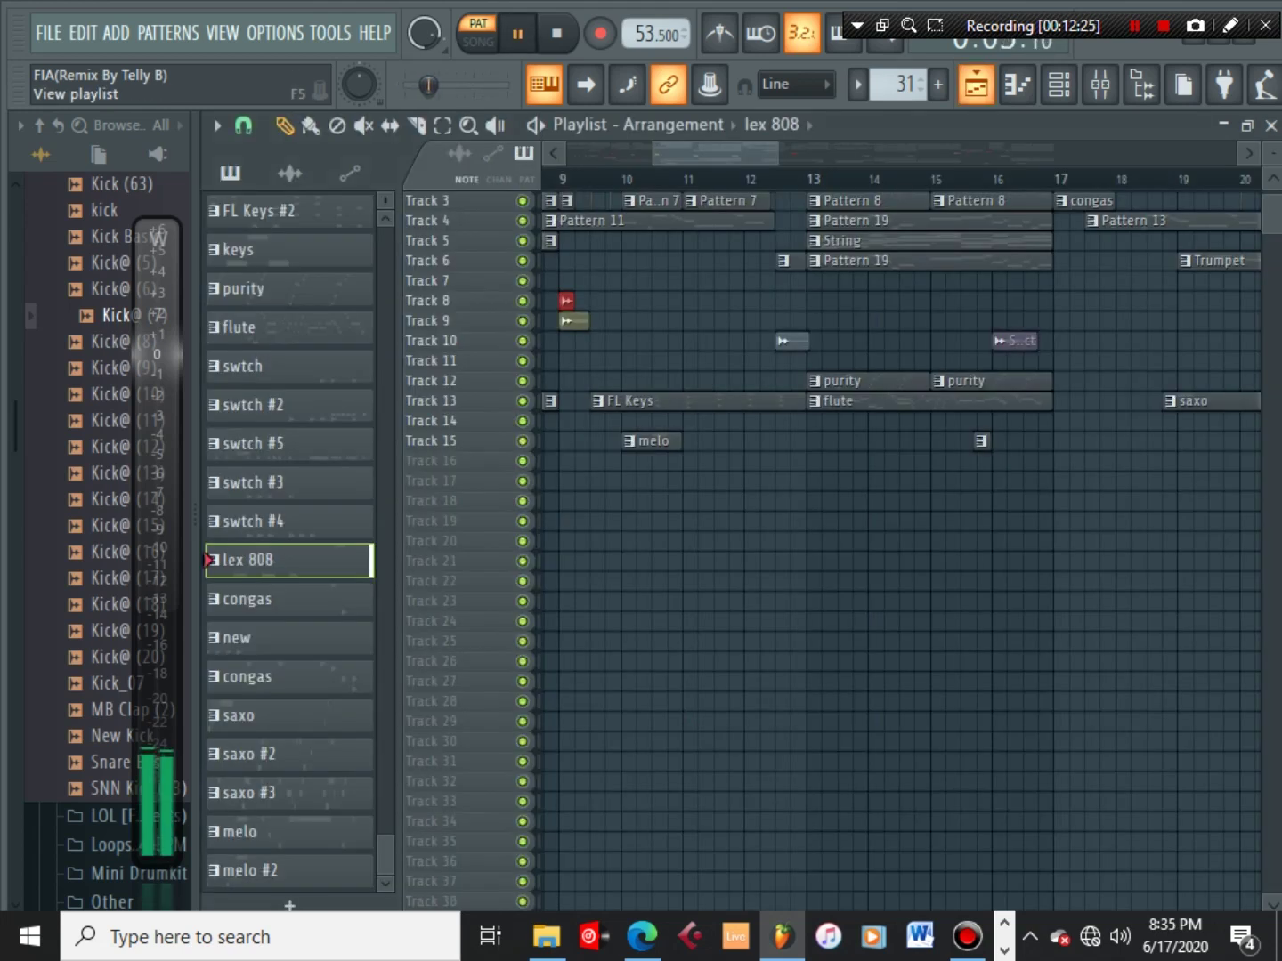
{"action": "scroll", "coordinate": [873, 480], "scroll_direction": "down", "scroll_amount": 3}
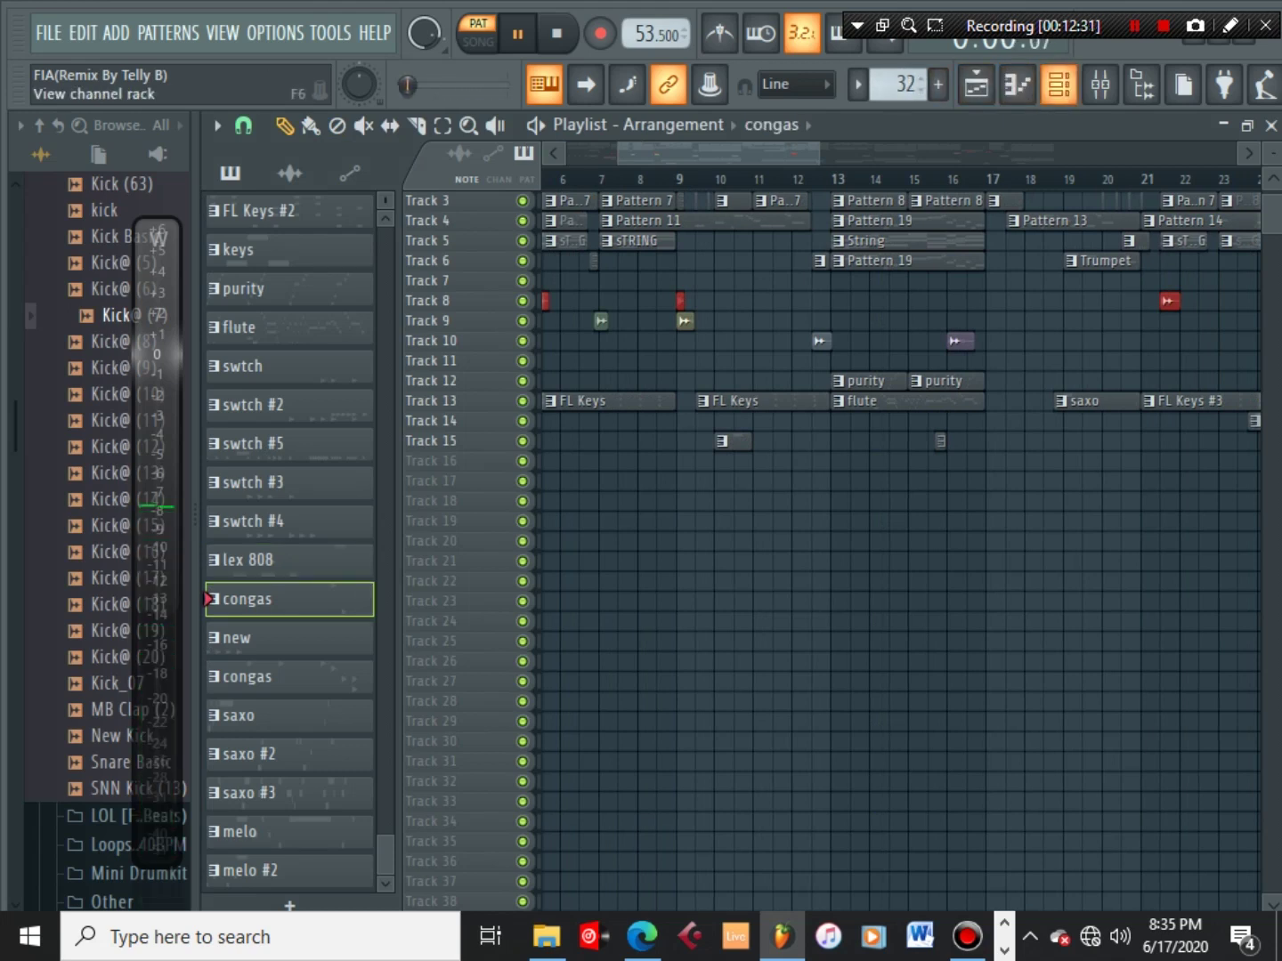
Go through patterns 32 to 34 in the channel rack and examine their percussion steps, including 808 Conga and 808 Tom
{"action": "left_click", "coordinate": [1058, 85]}
{"action": "scroll", "coordinate": [848, 516], "scroll_direction": "up", "scroll_amount": 5}
{"action": "scroll", "coordinate": [848, 516], "scroll_direction": "down", "scroll_amount": 2}
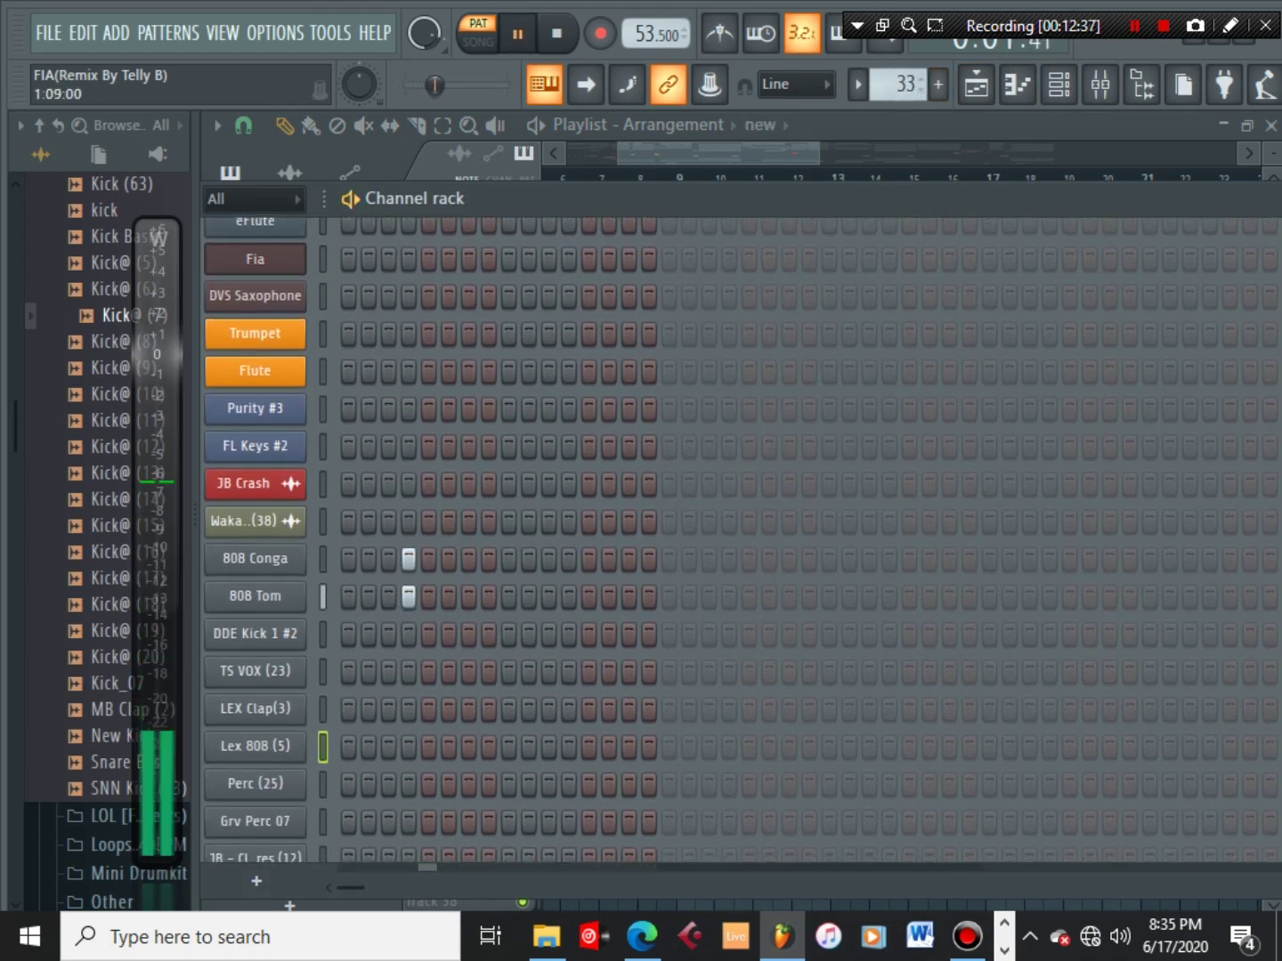
{"action": "scroll", "coordinate": [848, 516], "scroll_direction": "down", "scroll_amount": 2}
{"action": "scroll", "coordinate": [848, 517], "scroll_direction": "up", "scroll_amount": 7}
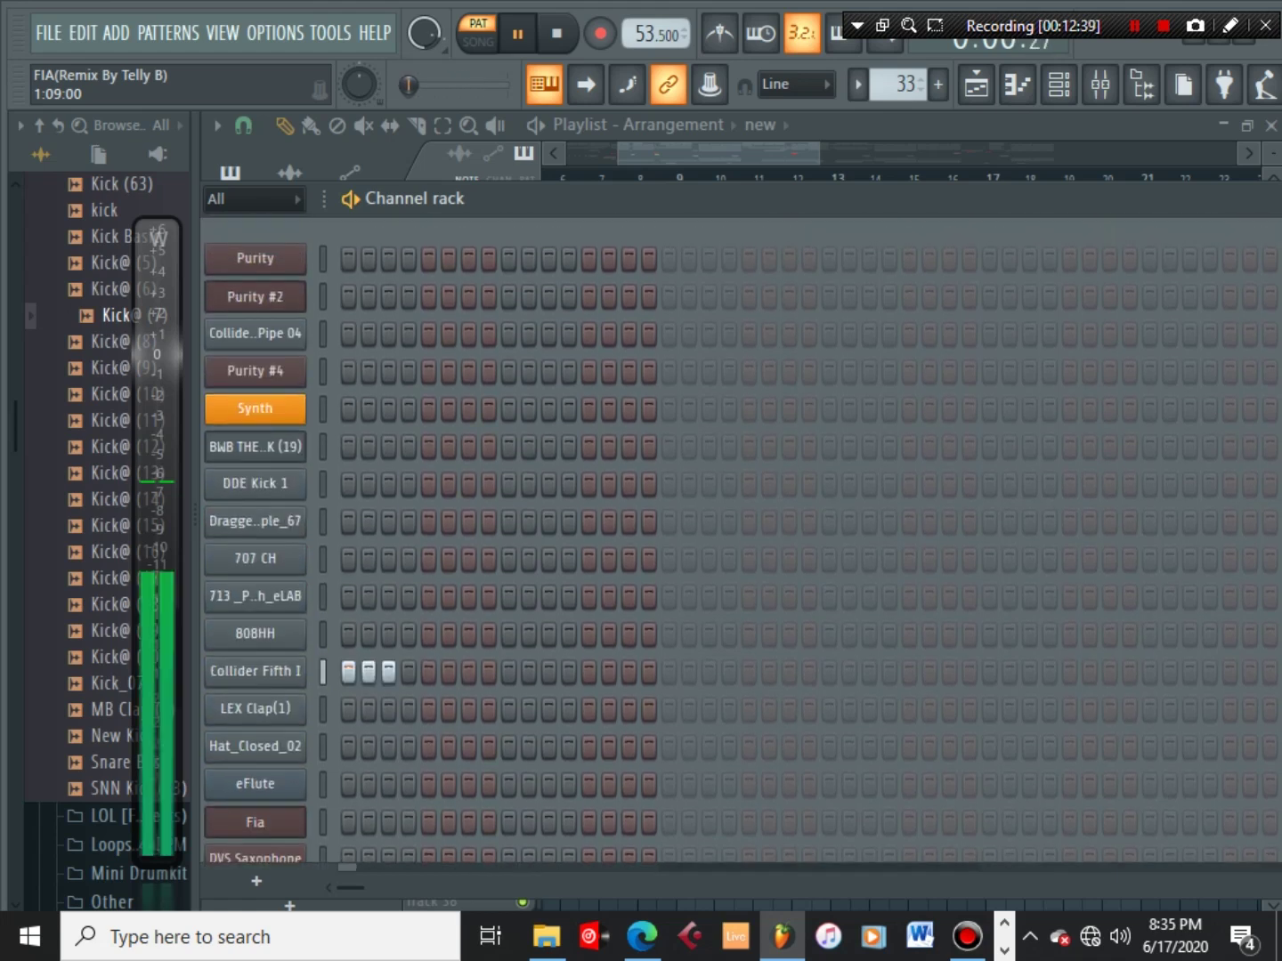
{"action": "scroll", "coordinate": [849, 517], "scroll_direction": "down", "scroll_amount": 6}
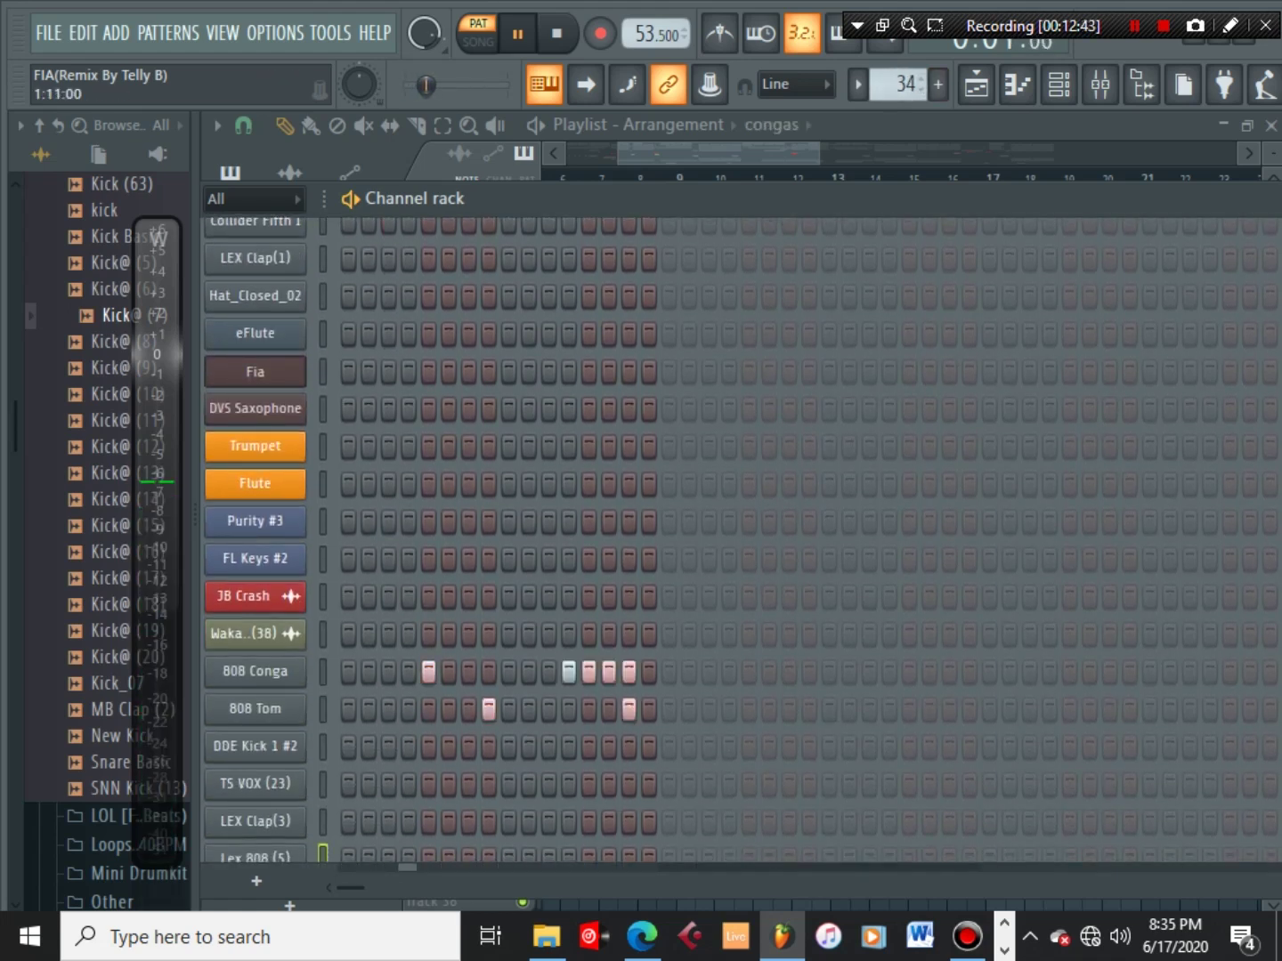
{"action": "scroll", "coordinate": [848, 516], "scroll_direction": "down", "scroll_amount": 2}
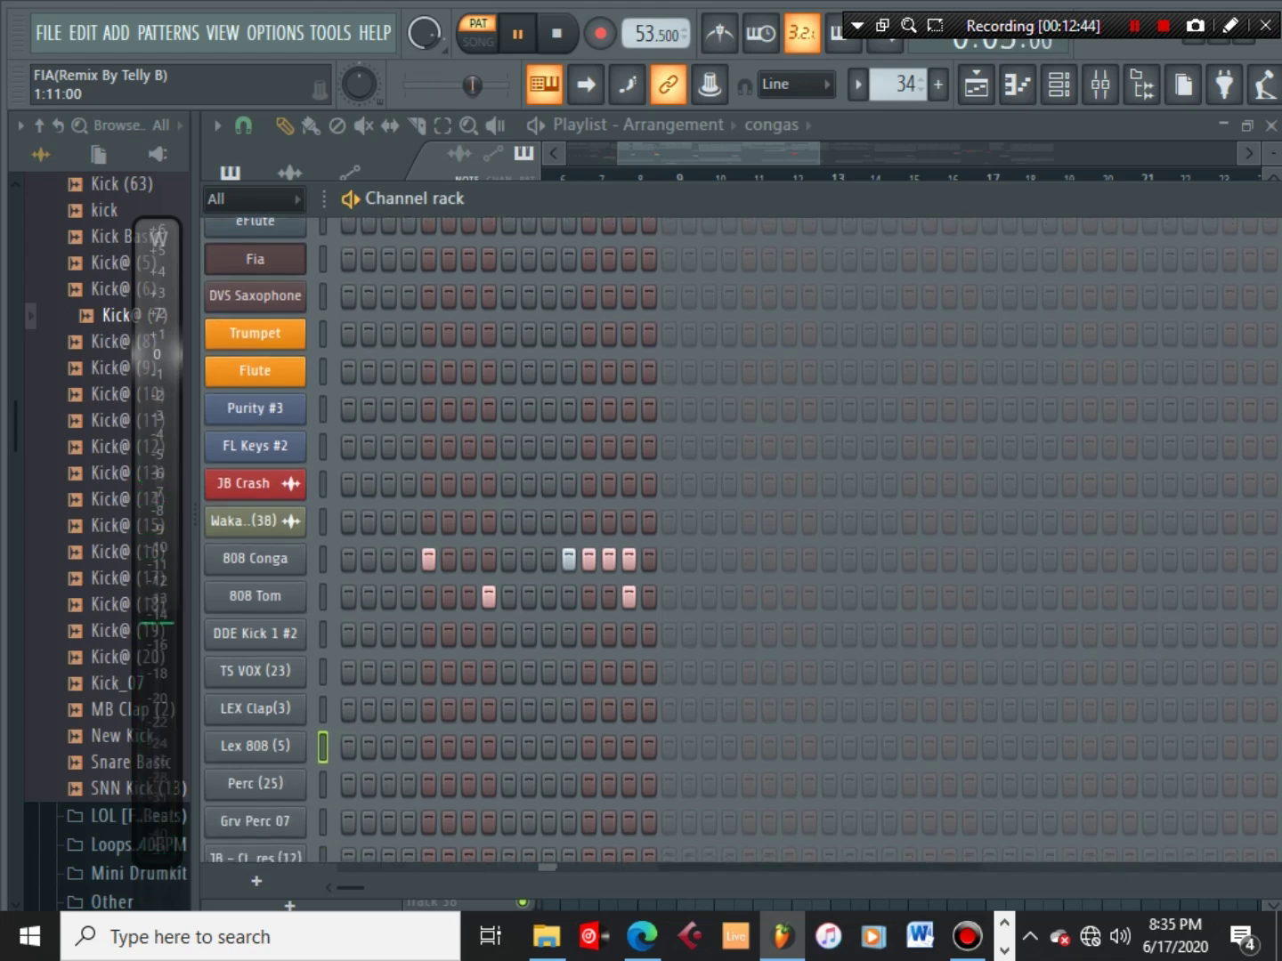
{"action": "scroll", "coordinate": [849, 516], "scroll_direction": "down", "scroll_amount": 2}
Switch to pattern 35 and play its DVS Saxophone #2 notes in the piano roll
{"action": "key", "text": "plus"}
{"action": "scroll", "coordinate": [534, 525], "scroll_direction": "down", "scroll_amount": 4}
{"action": "left_click", "coordinate": [534, 523]}
{"action": "key", "text": "space"}
{"action": "key", "text": "space"}
{"action": "scroll", "coordinate": [534, 524], "scroll_direction": "up", "scroll_amount": 3}
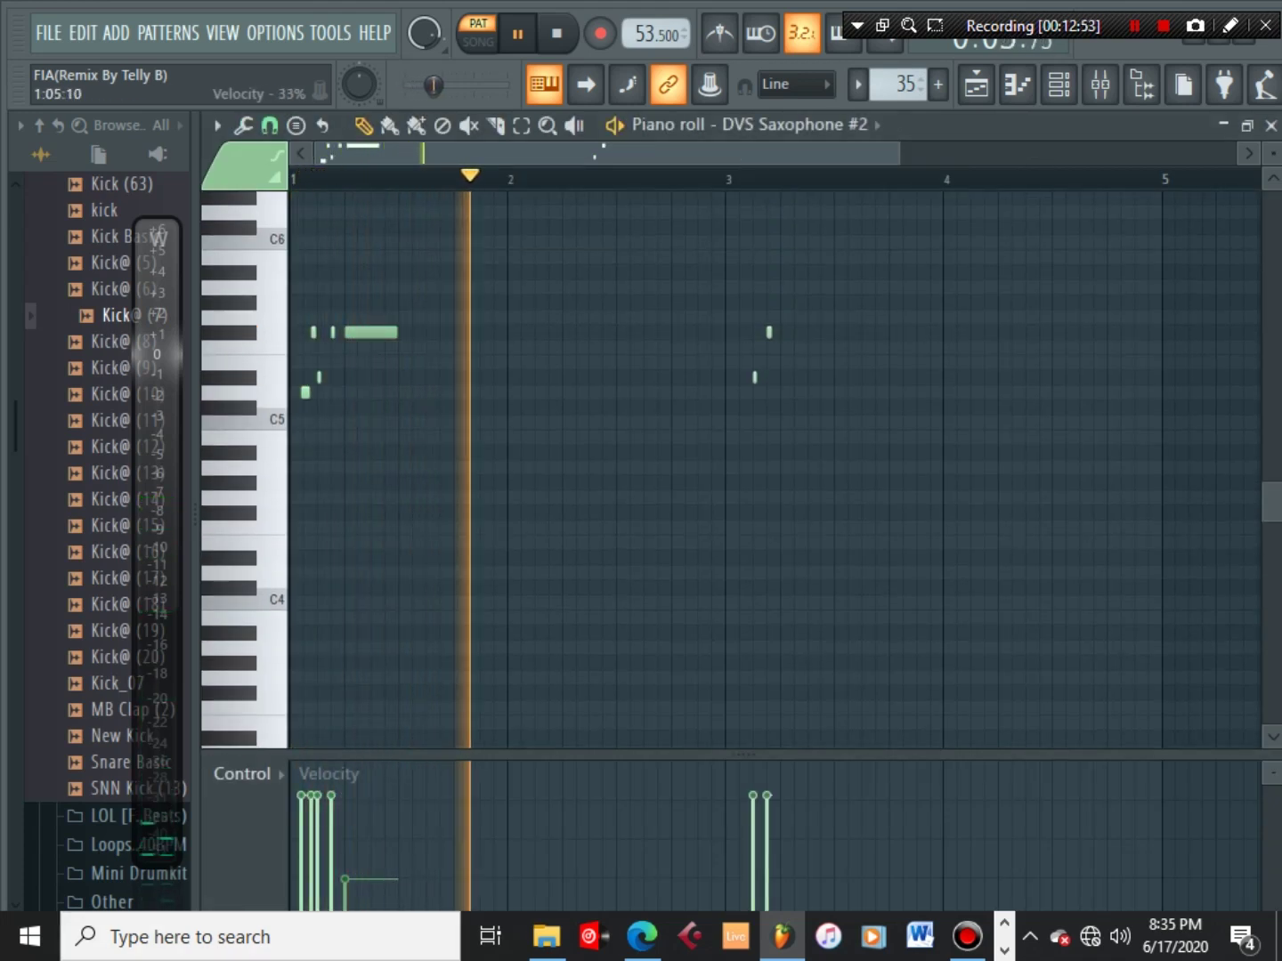
{"action": "key", "text": "space"}
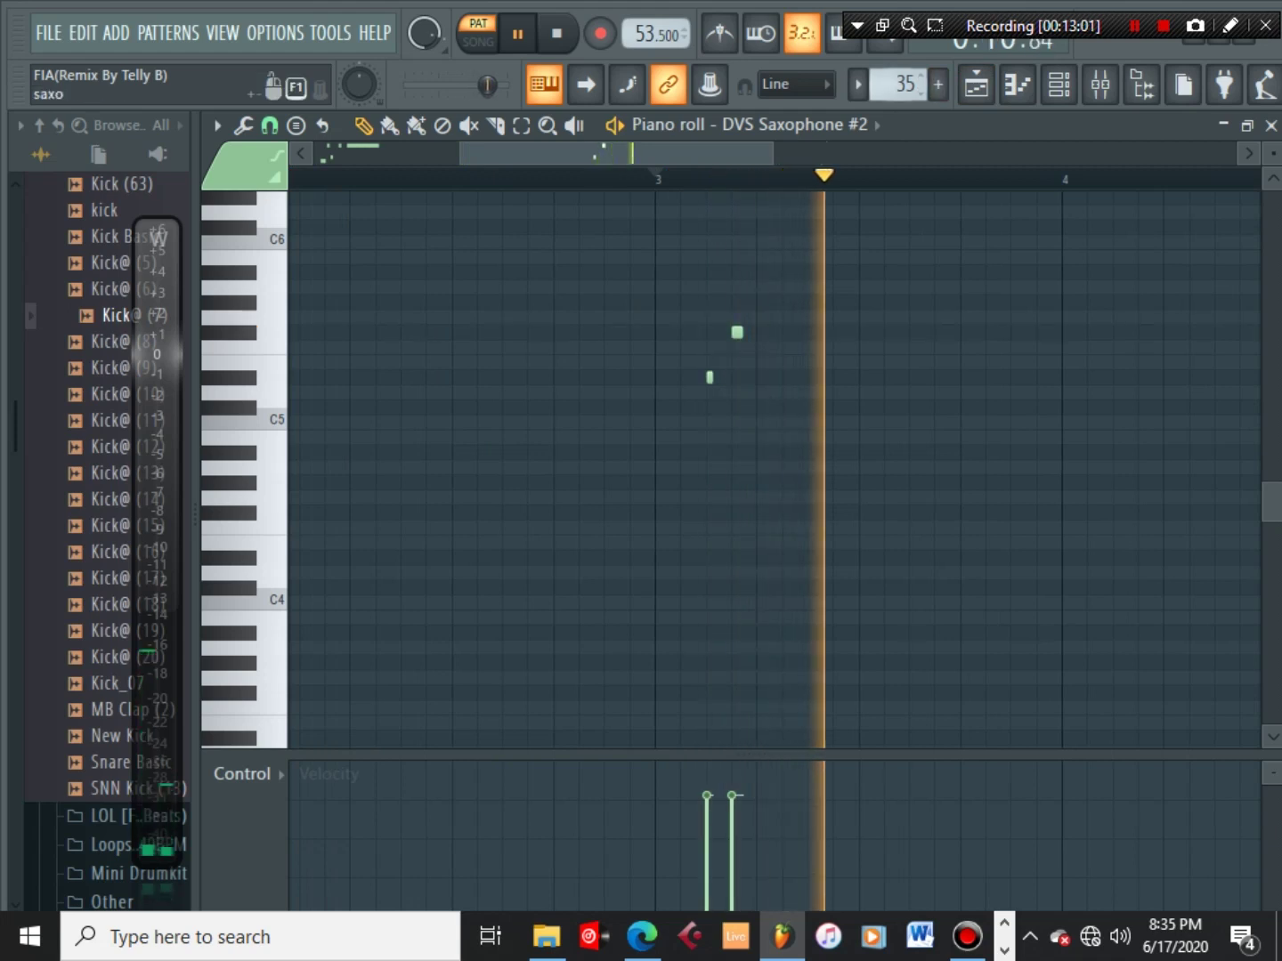
Switch to pattern 36 and play its DVS Saxophone #2 notes from several positions in the piano roll
{"action": "scroll", "coordinate": [690, 183], "scroll_direction": "up", "scroll_amount": 3}
{"action": "left_click", "coordinate": [641, 179]}
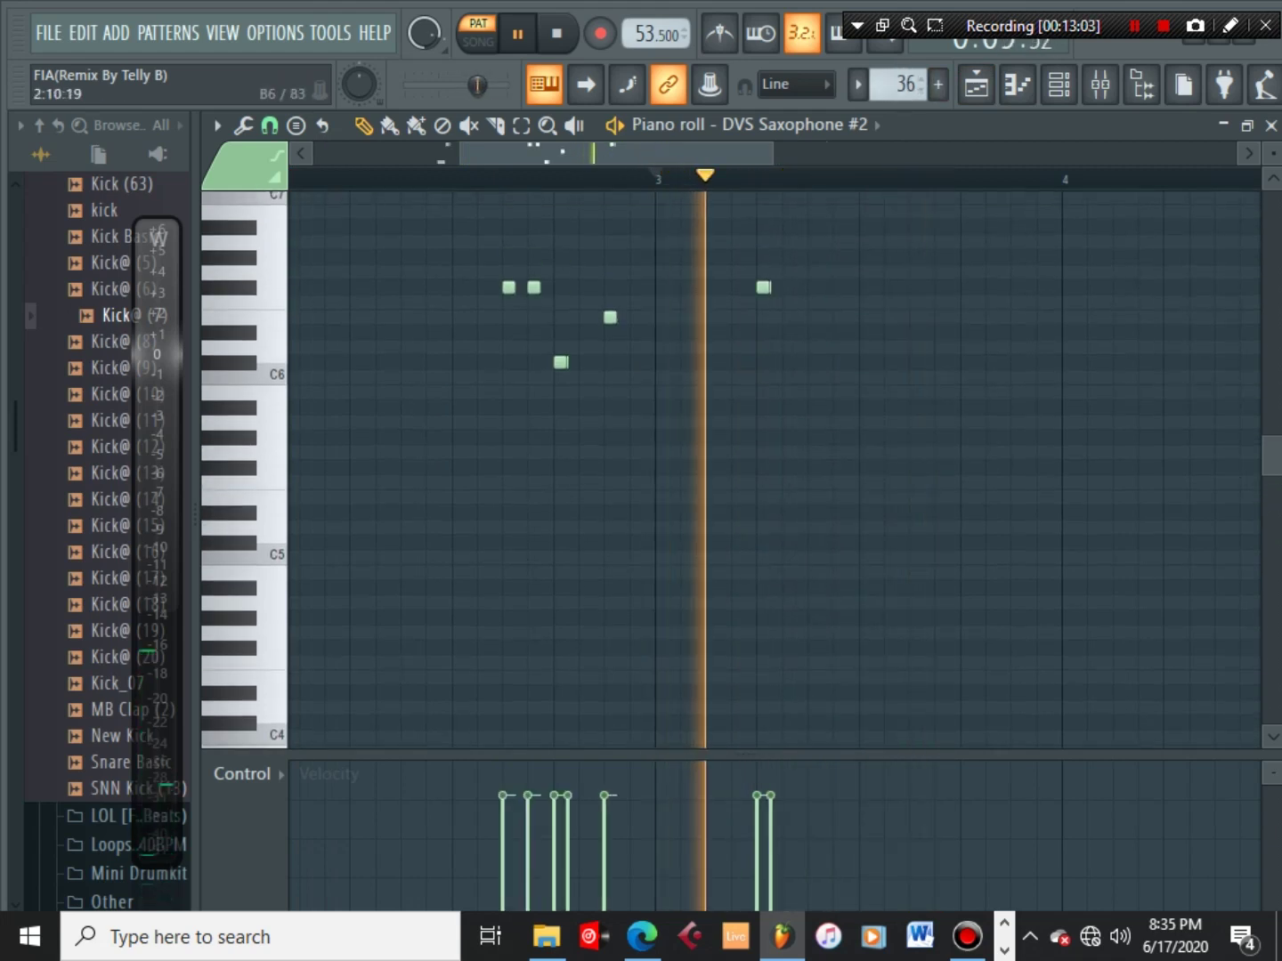
{"action": "left_click", "coordinate": [455, 180]}
{"action": "scroll", "coordinate": [455, 180], "scroll_direction": "down", "scroll_amount": 4}
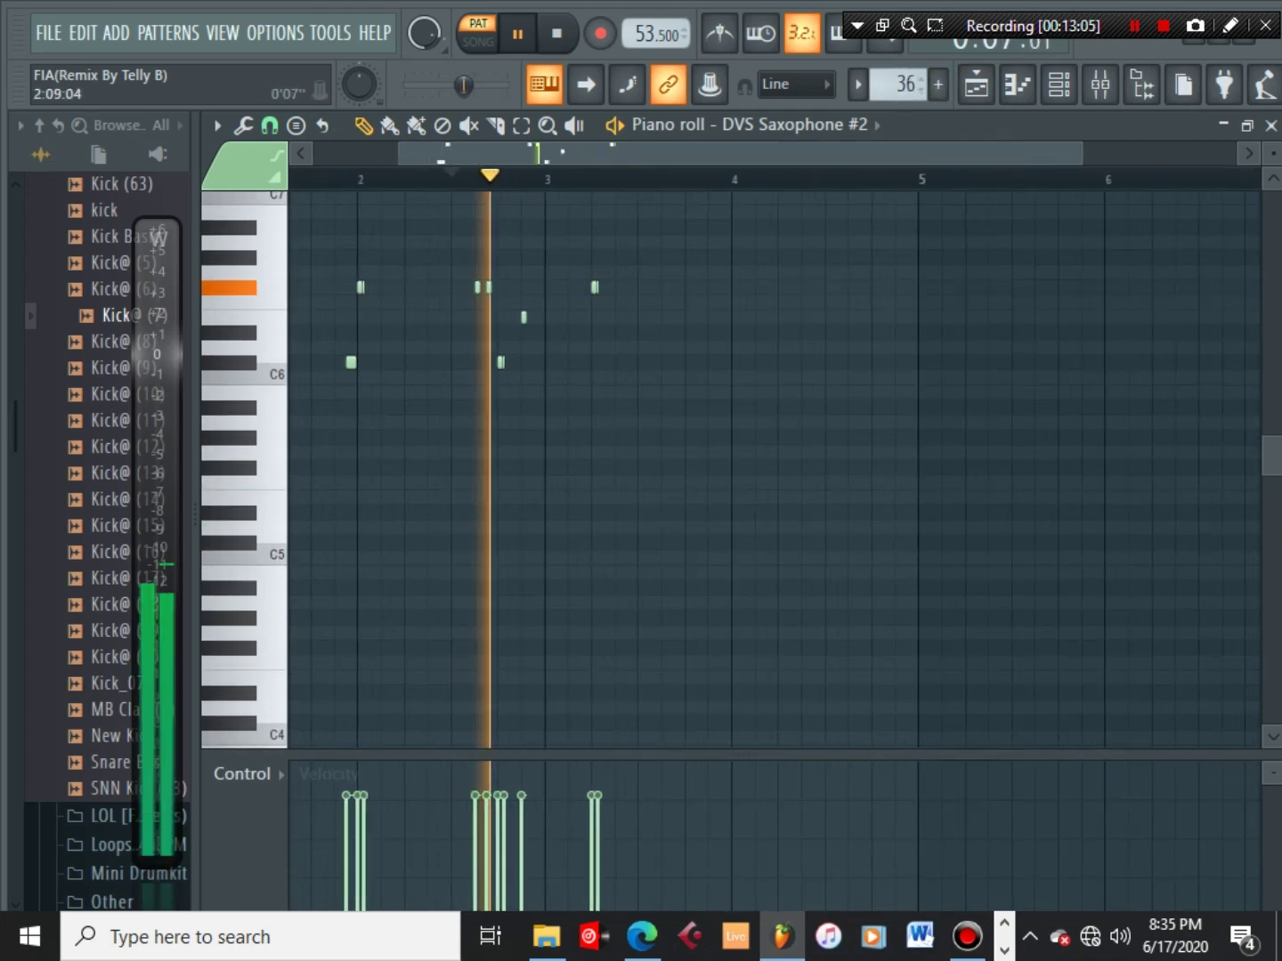
{"action": "left_click", "coordinate": [392, 179]}
{"action": "scroll", "coordinate": [392, 179], "scroll_direction": "up", "scroll_amount": 6}
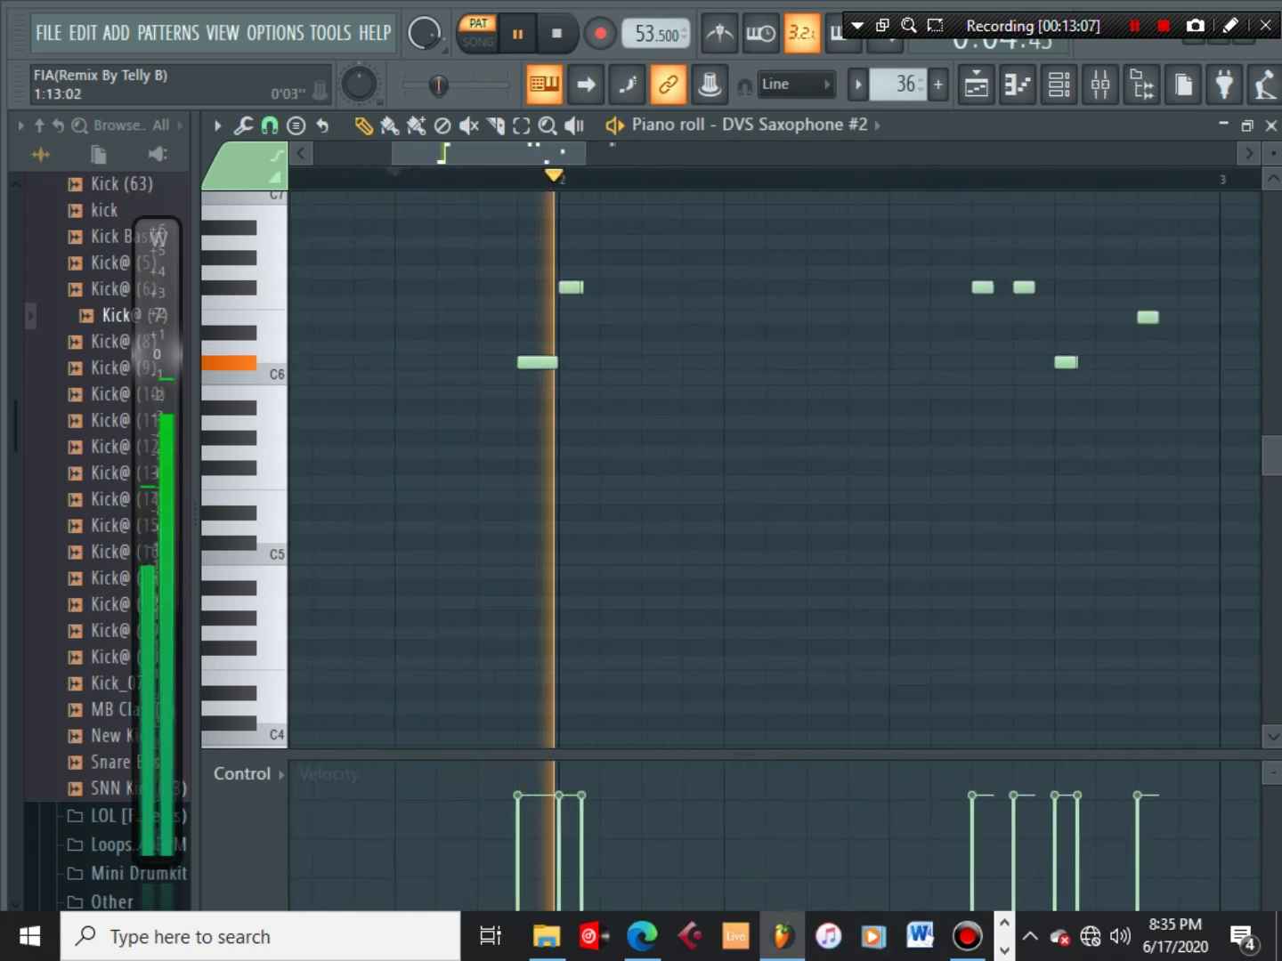
{"action": "scroll", "coordinate": [393, 179], "scroll_direction": "down", "scroll_amount": 1}
{"action": "scroll", "coordinate": [679, 179], "scroll_direction": "right", "scroll_amount": 3}
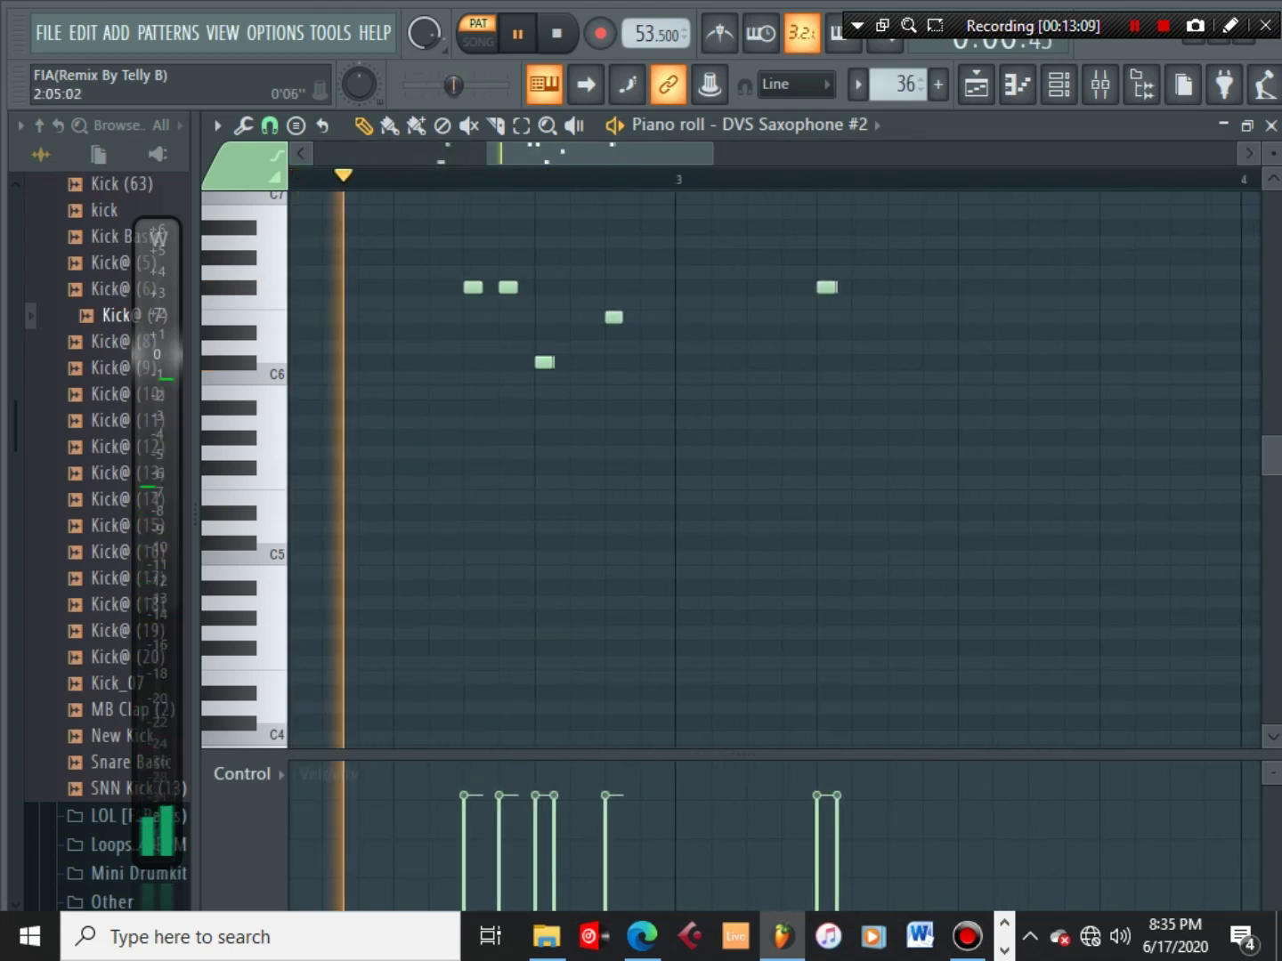
{"action": "scroll", "coordinate": [672, 179], "scroll_direction": "down", "scroll_amount": 3}
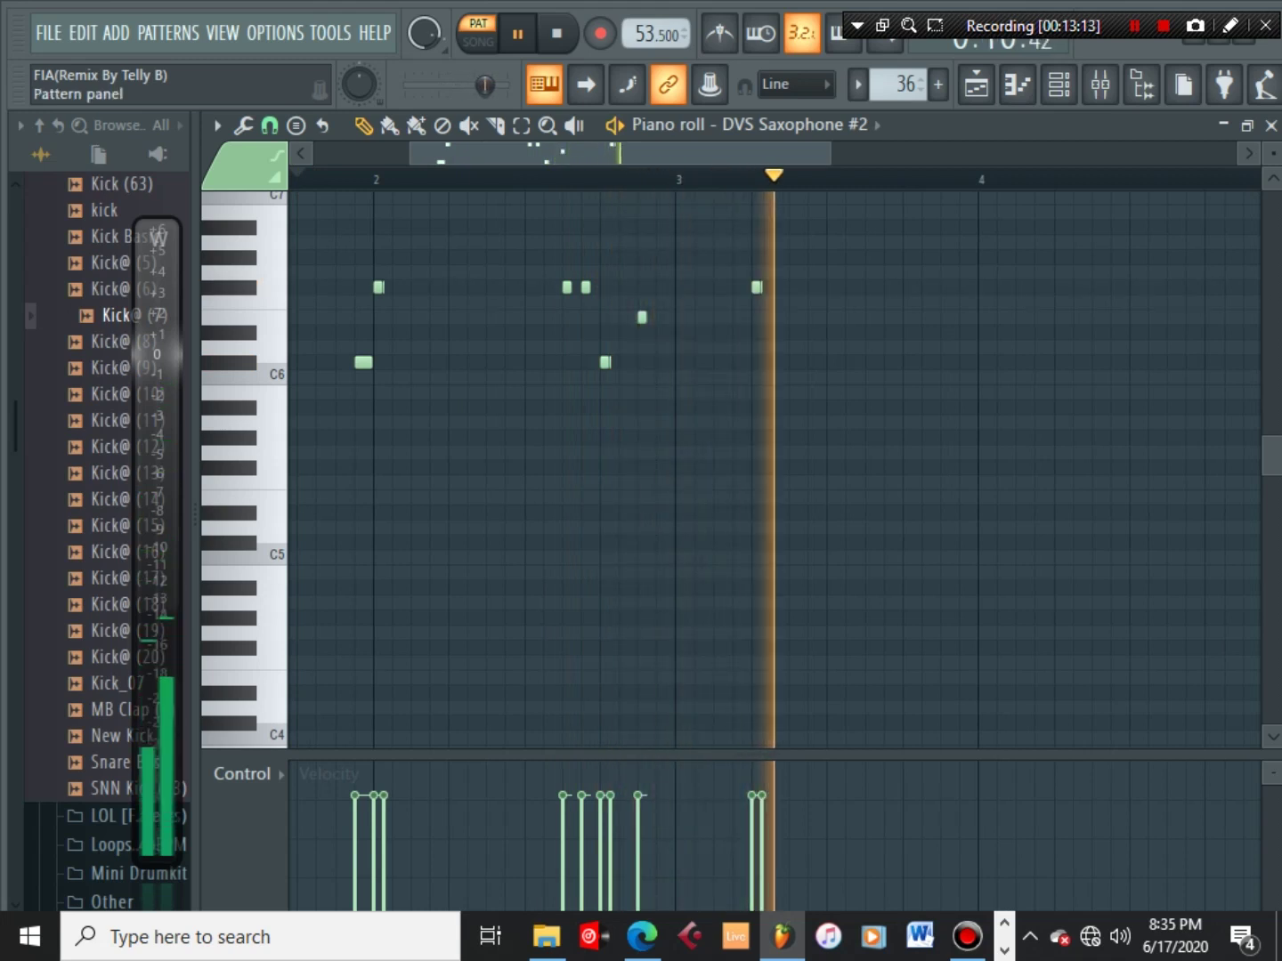
Switch to pattern 37 and follow its DVS Saxophone #2 notes in the piano roll during playback
{"action": "scroll", "coordinate": [905, 85], "scroll_direction": "up", "scroll_amount": 1}
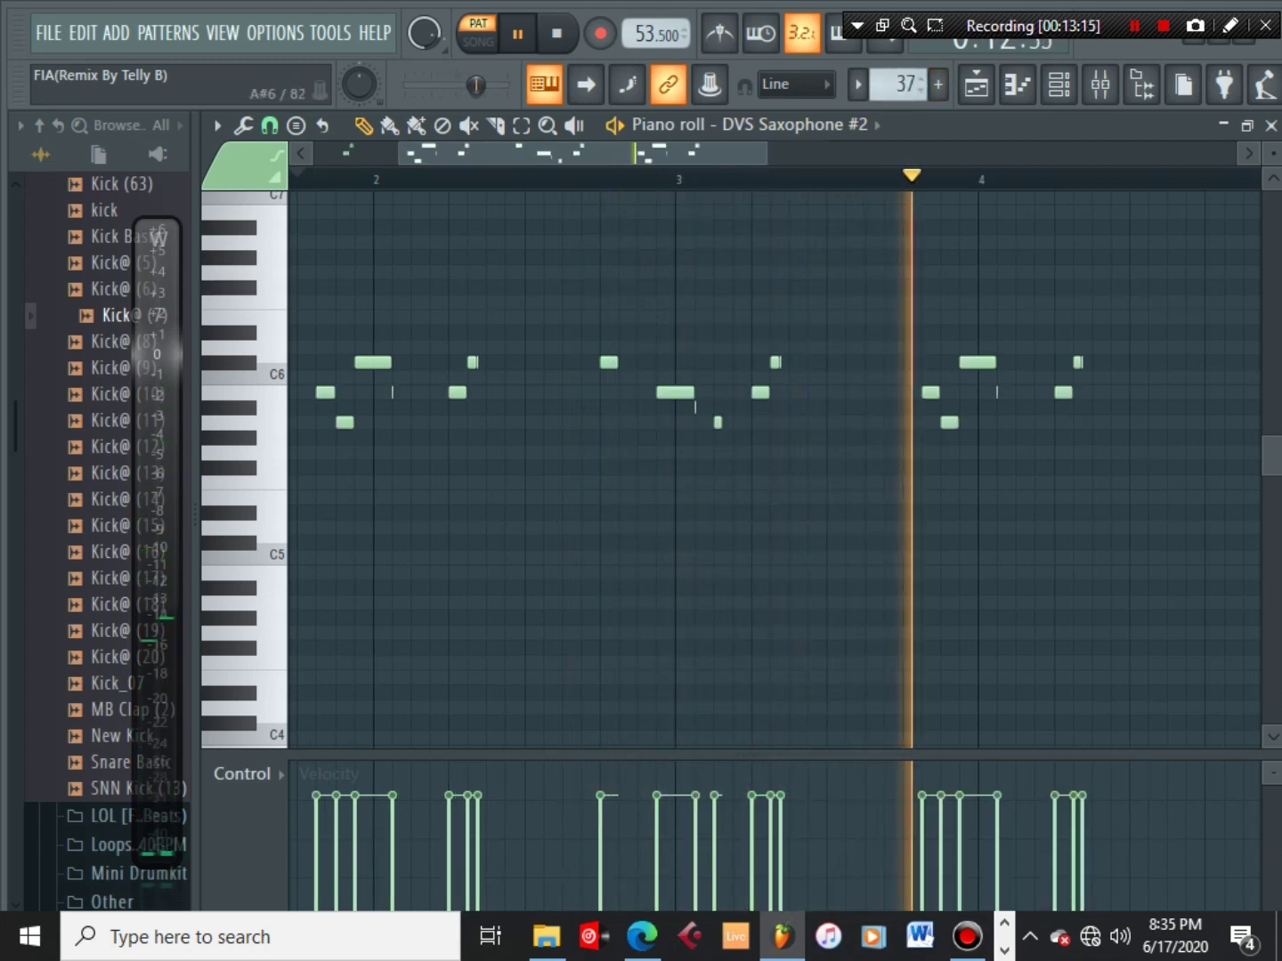
{"action": "left_click", "coordinate": [424, 85]}
{"action": "scroll", "coordinate": [294, 178], "scroll_direction": "down", "scroll_amount": 3}
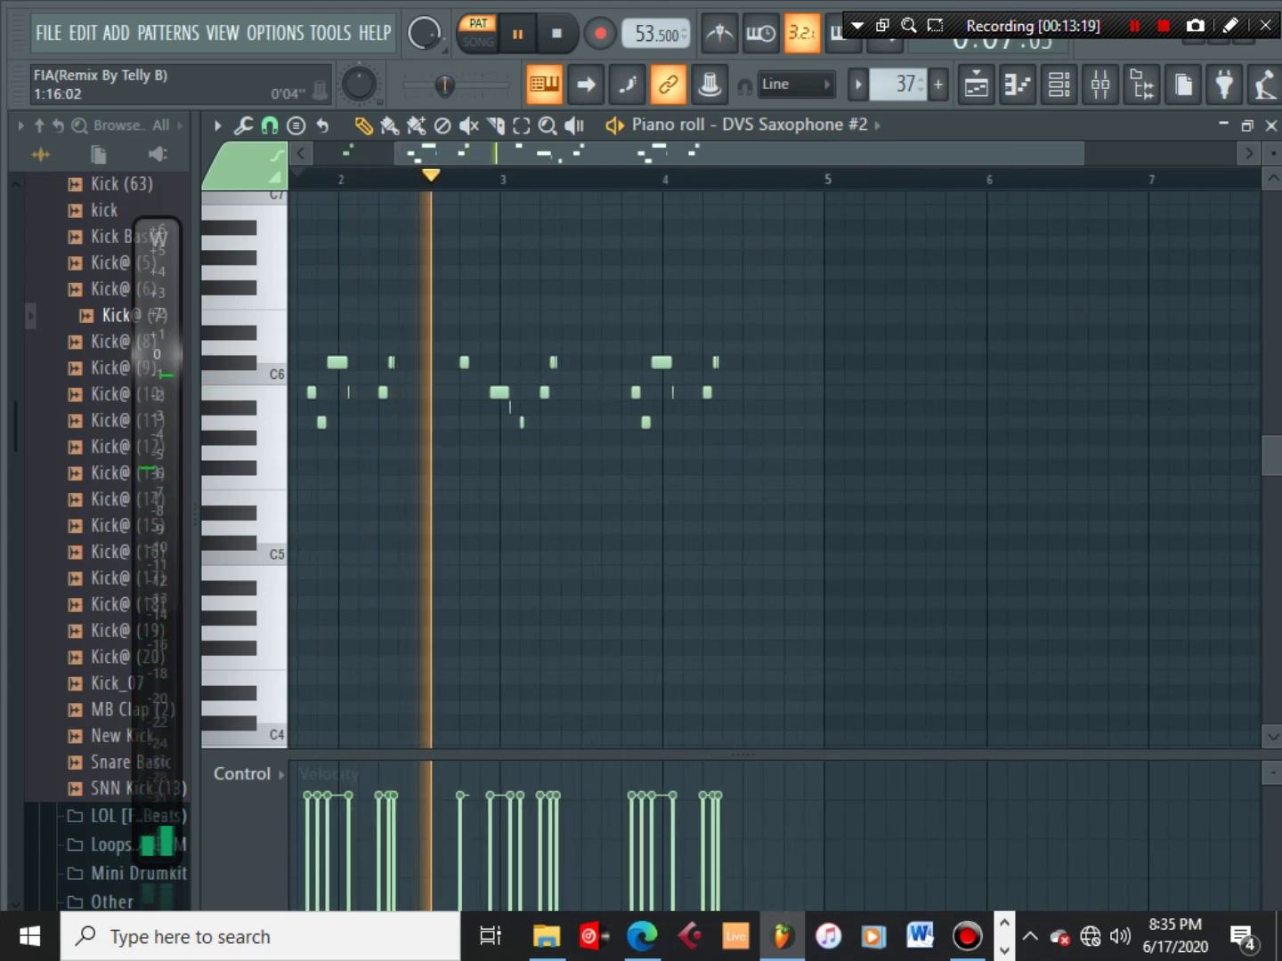
{"action": "scroll", "coordinate": [482, 179], "scroll_direction": "up", "scroll_amount": 2}
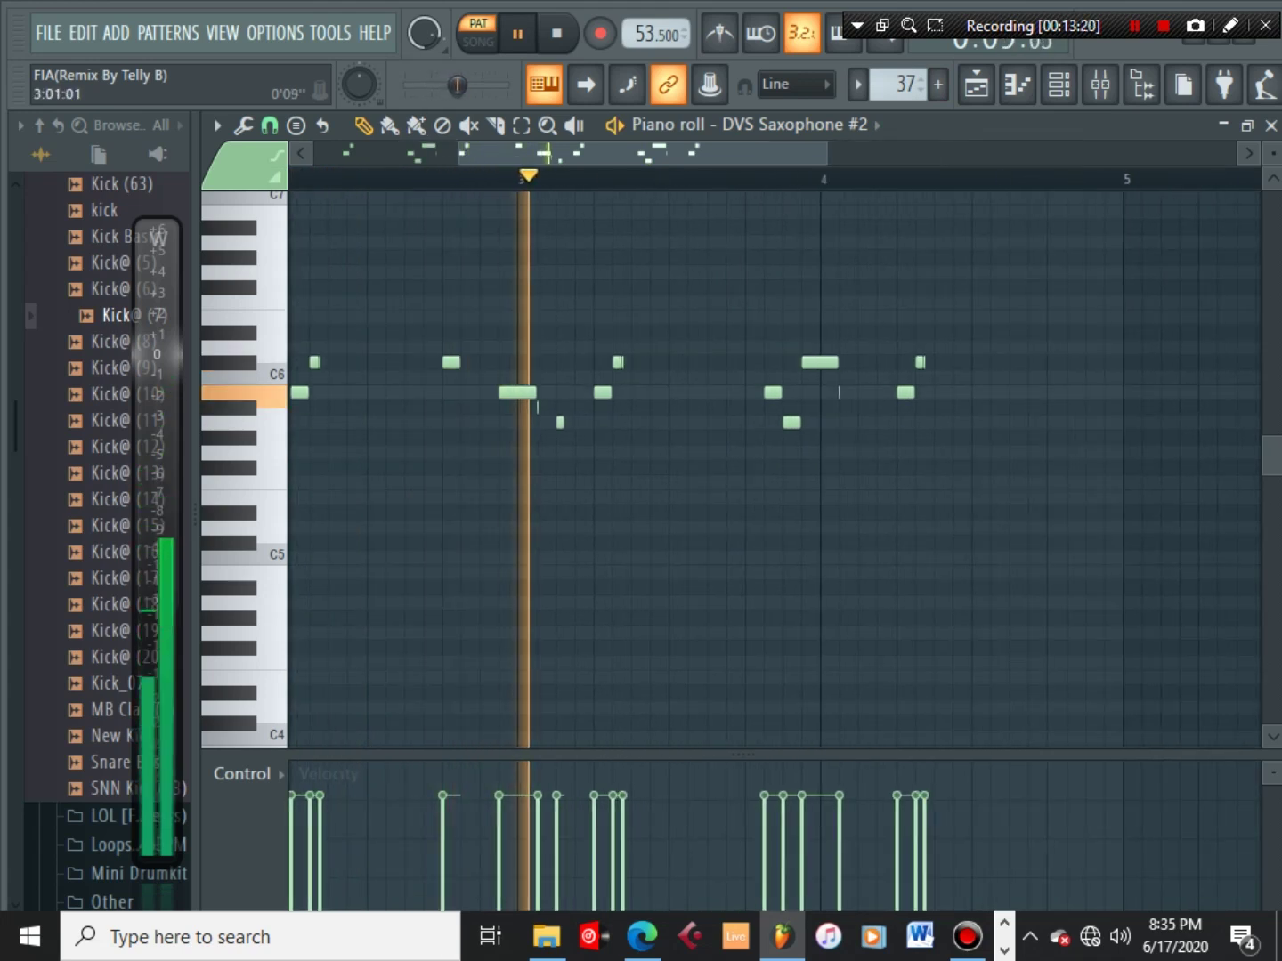
{"action": "scroll", "coordinate": [774, 470], "scroll_direction": "right", "scroll_amount": 2}
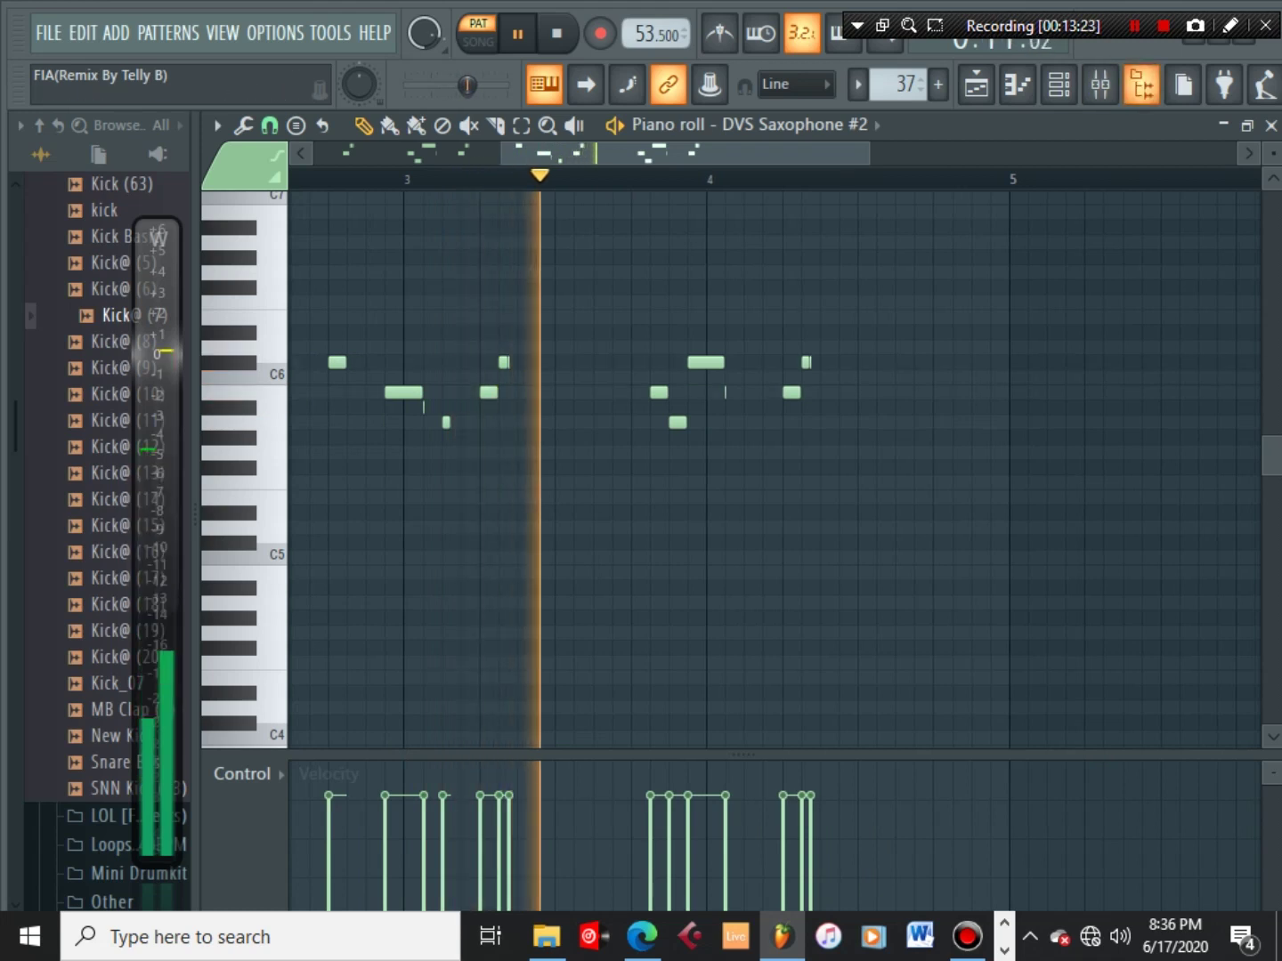
Inspect the DVS Saxophone #2 and ARP Twisted Mind instruments of pattern 37 from the channel rack, closing each window after viewing
{"action": "left_click", "coordinate": [1059, 84]}
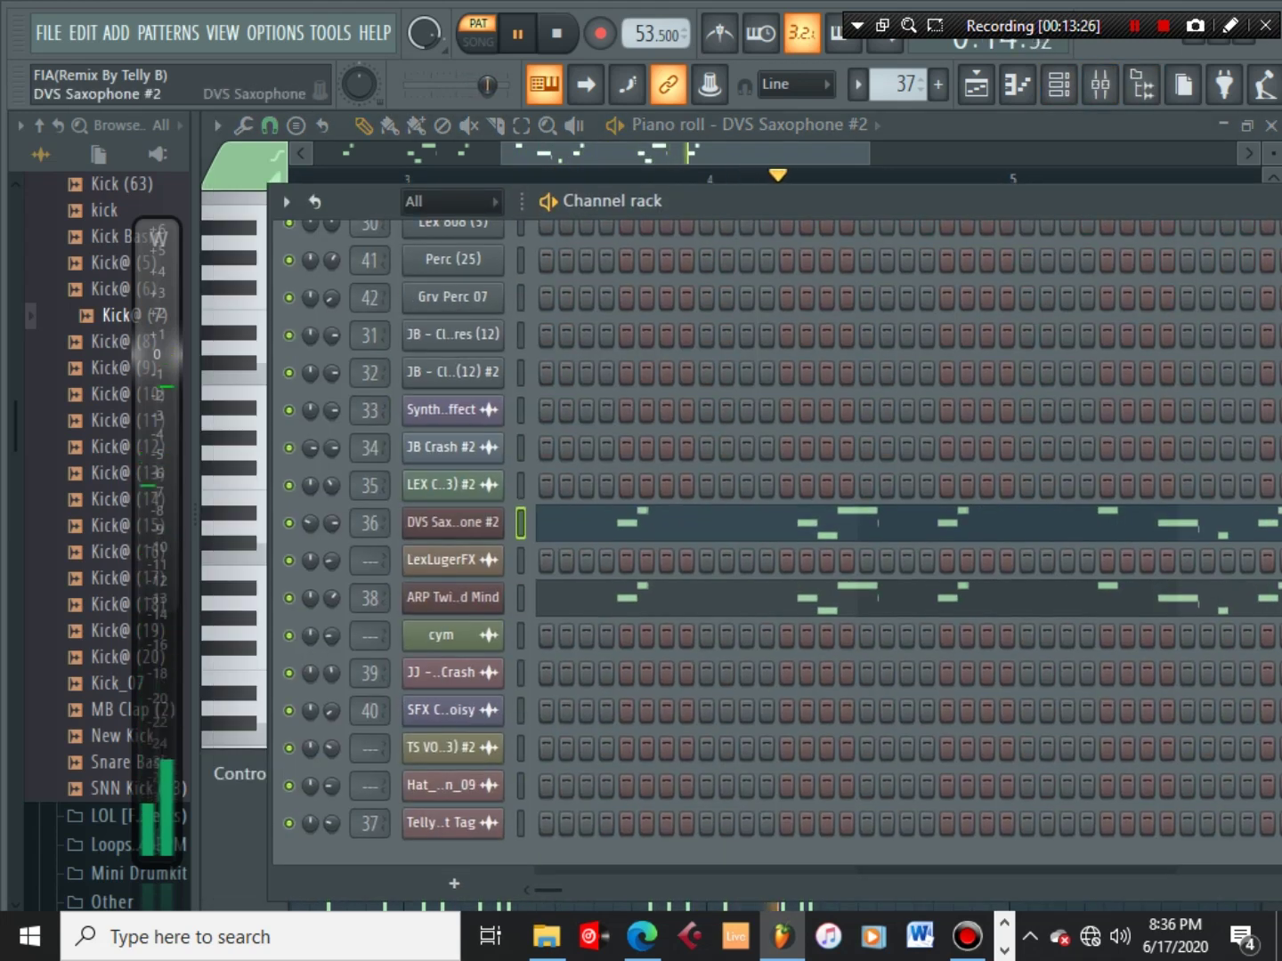
{"action": "left_click", "coordinate": [454, 523]}
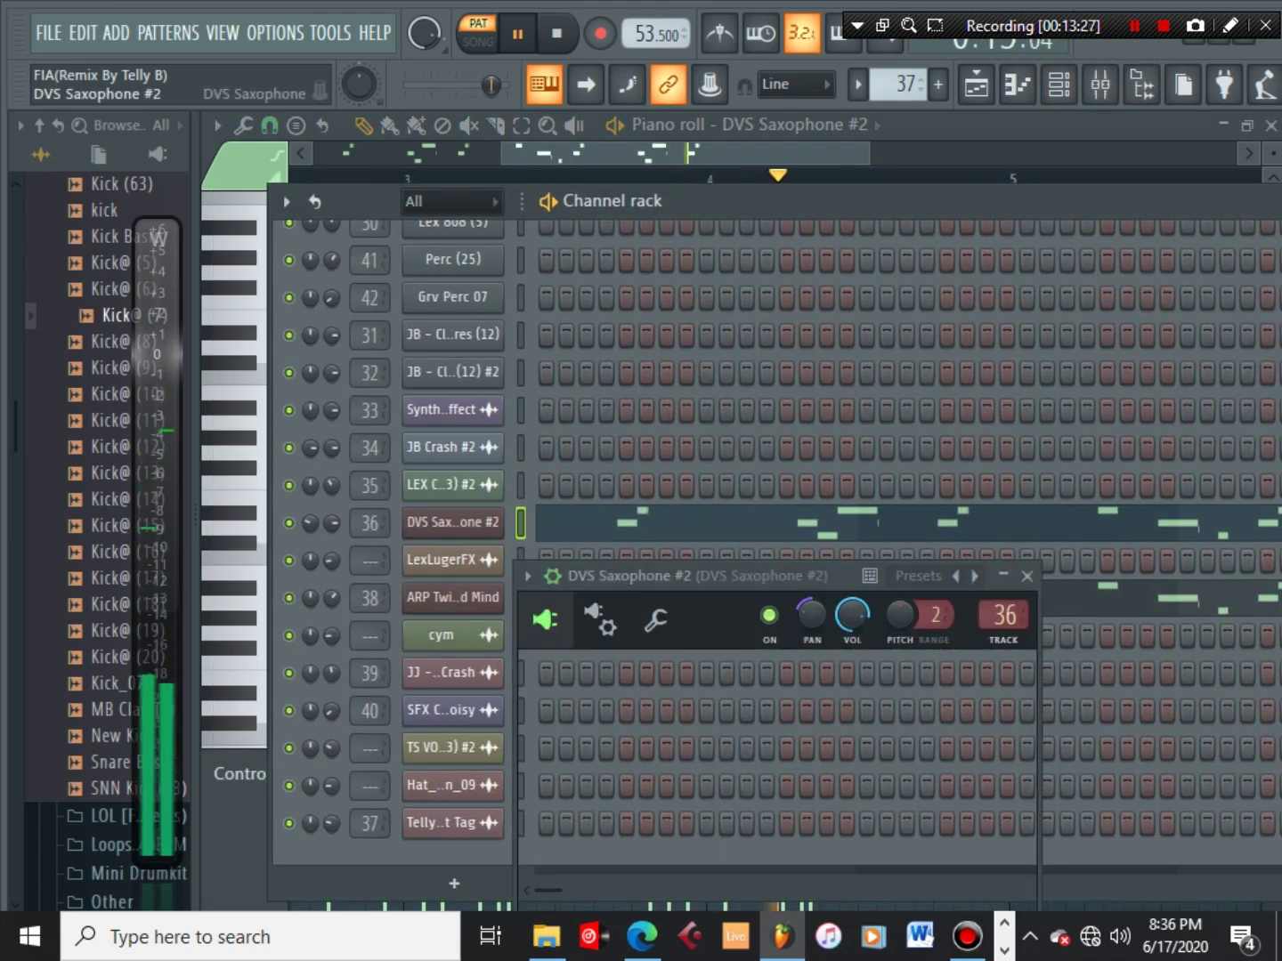
{"action": "left_click", "coordinate": [1026, 576]}
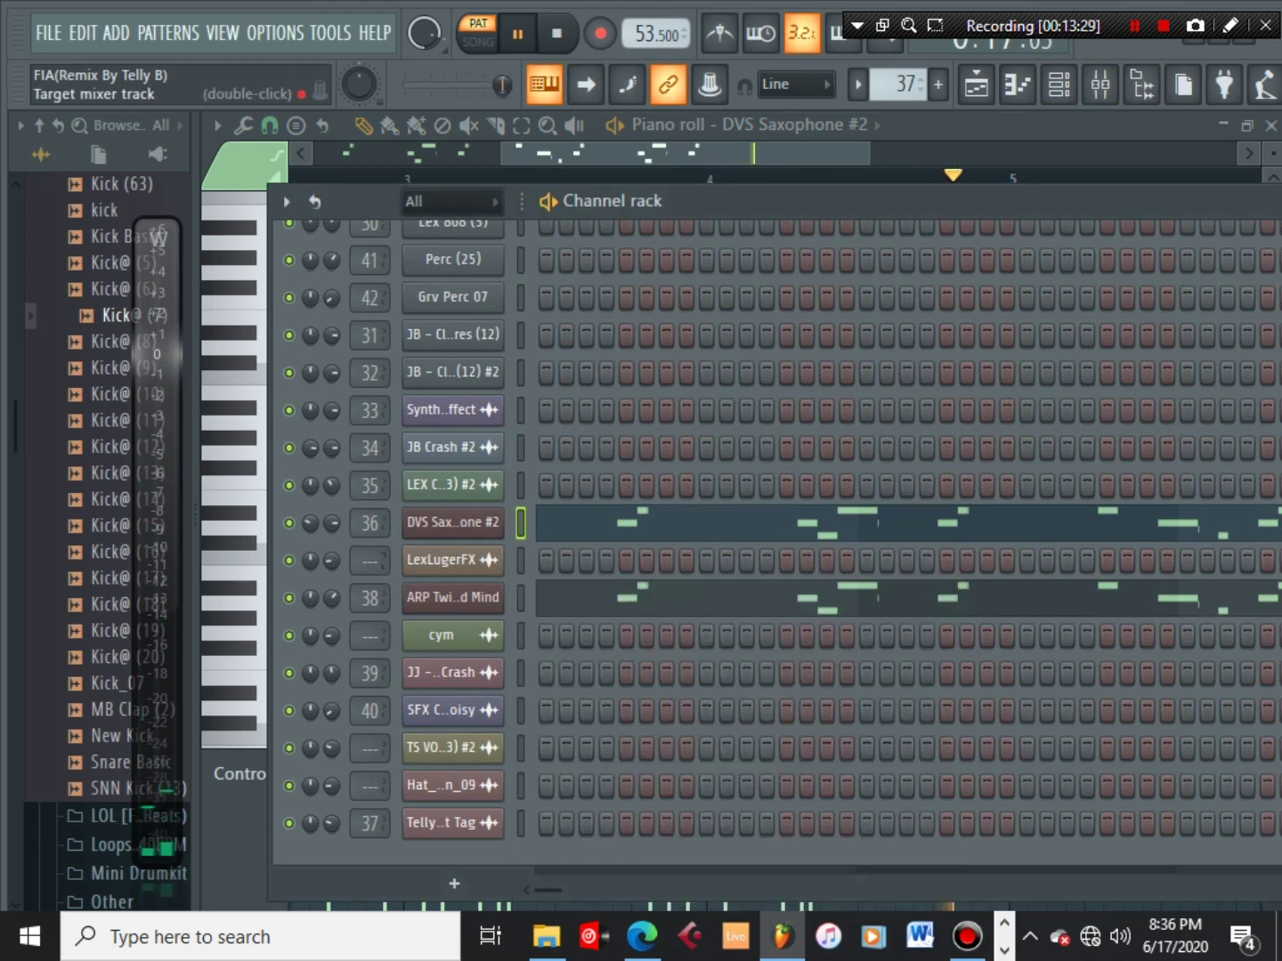
{"action": "left_click", "coordinate": [453, 597]}
{"action": "left_click_drag", "start_coordinate": [801, 295], "coordinate": [451, 269]}
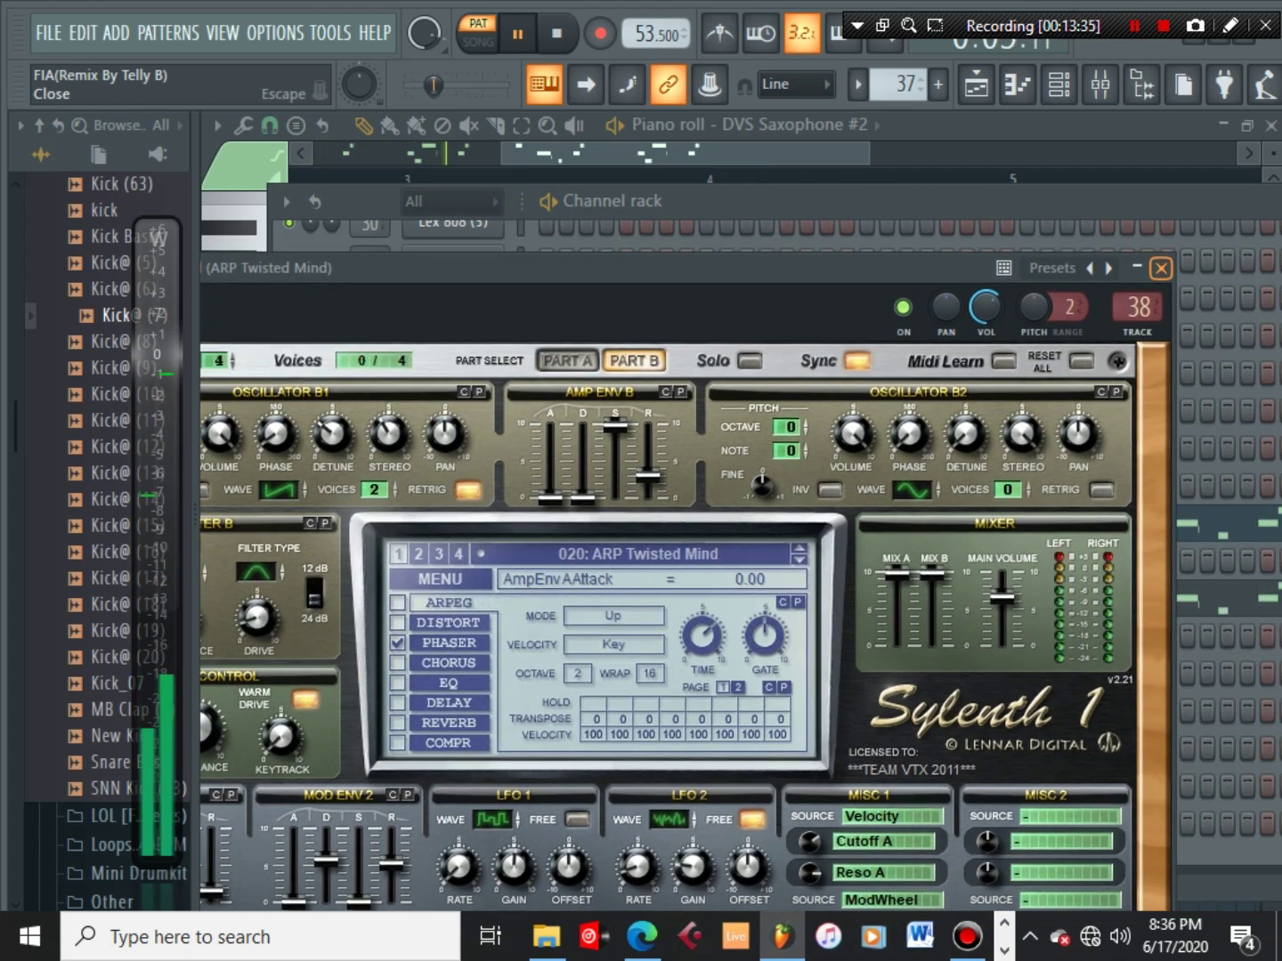
{"action": "left_click", "coordinate": [1161, 268]}
Switch to pattern 38 and play its ARP Twisted Mind notes in the piano roll, with the whole melody in view
{"action": "scroll", "coordinate": [774, 534], "scroll_direction": "up", "scroll_amount": 1}
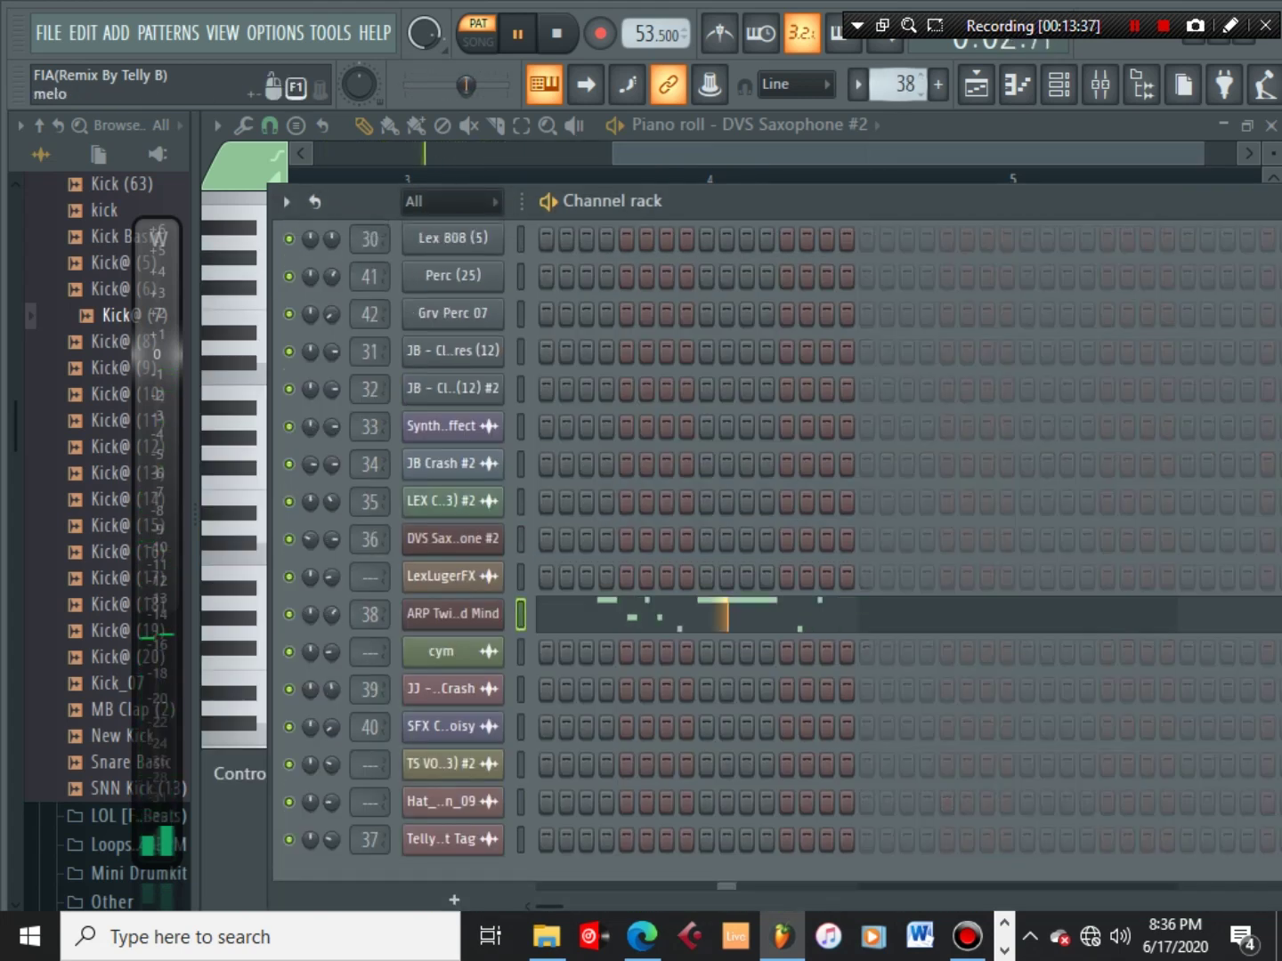
{"action": "key", "text": "space"}
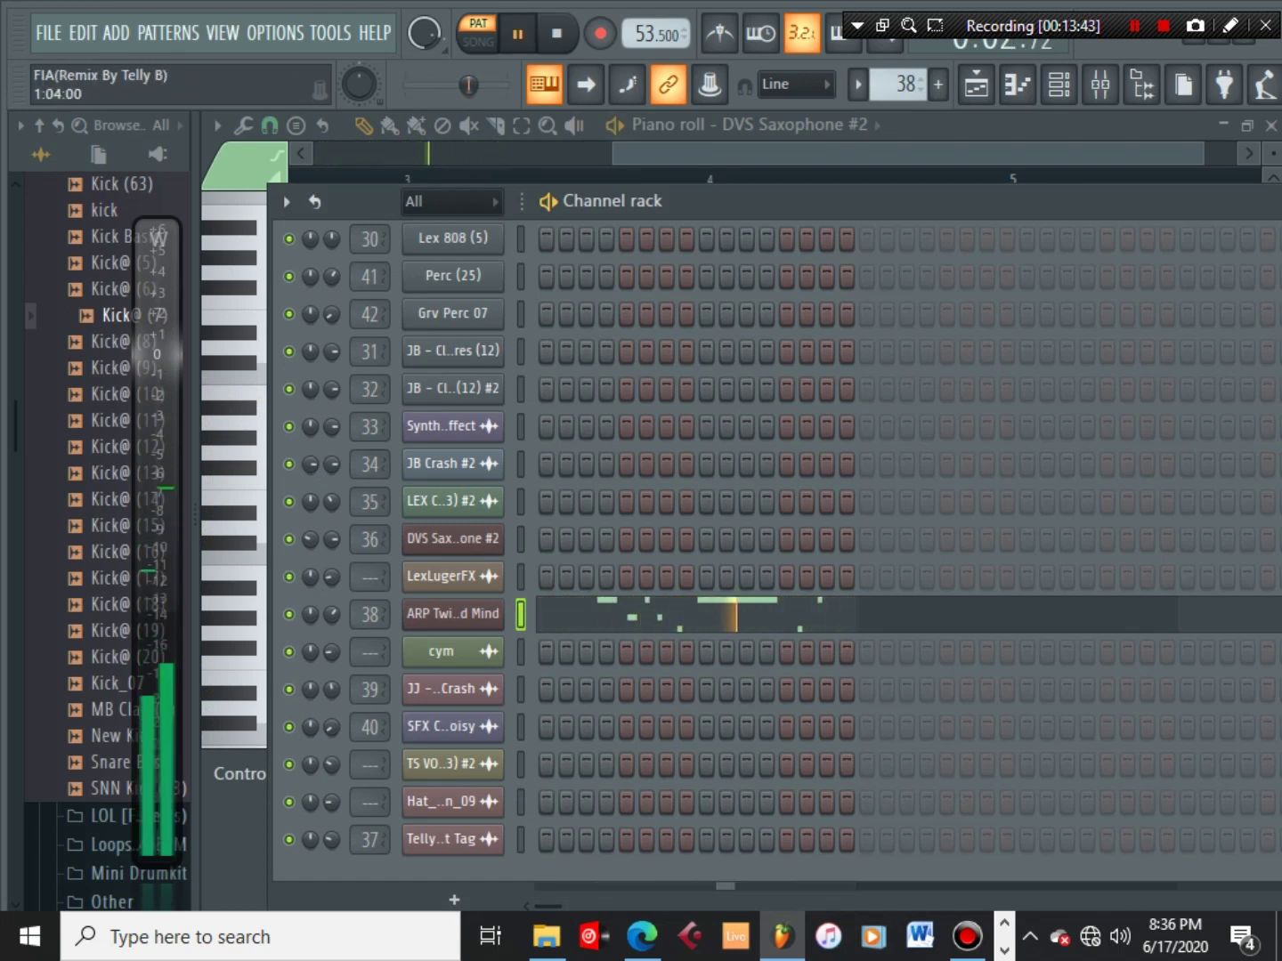
{"action": "left_click", "coordinate": [587, 605]}
{"action": "scroll", "coordinate": [585, 588], "scroll_direction": "up", "scroll_amount": 5}
{"action": "scroll", "coordinate": [582, 570], "scroll_direction": "down", "scroll_amount": 9}
{"action": "scroll", "coordinate": [583, 570], "scroll_direction": "up", "scroll_amount": 9}
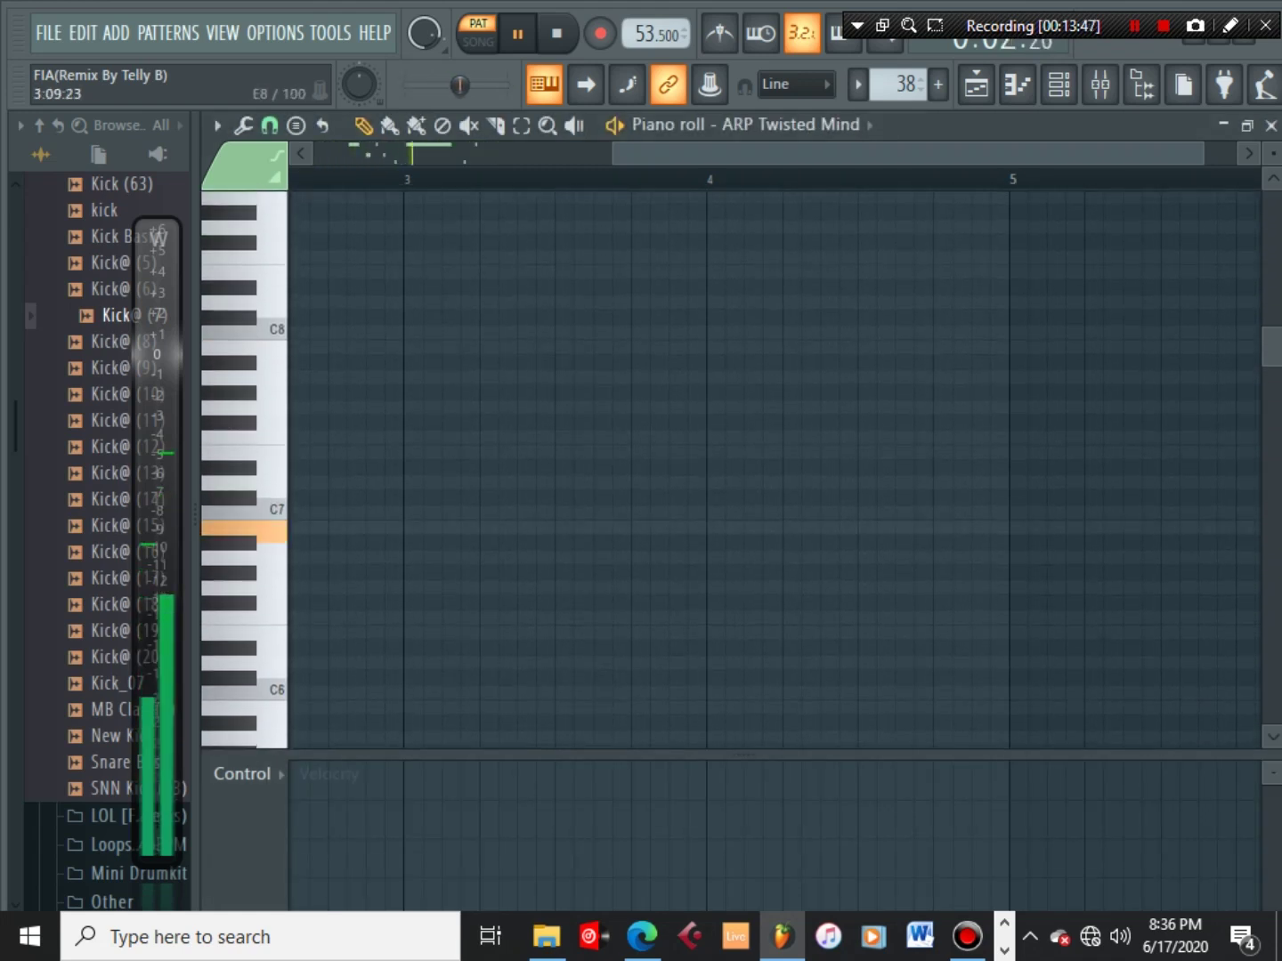
{"action": "scroll", "coordinate": [621, 318], "scroll_direction": "down", "scroll_amount": 3}
{"action": "scroll", "coordinate": [570, 318], "scroll_direction": "down", "scroll_amount": 2}
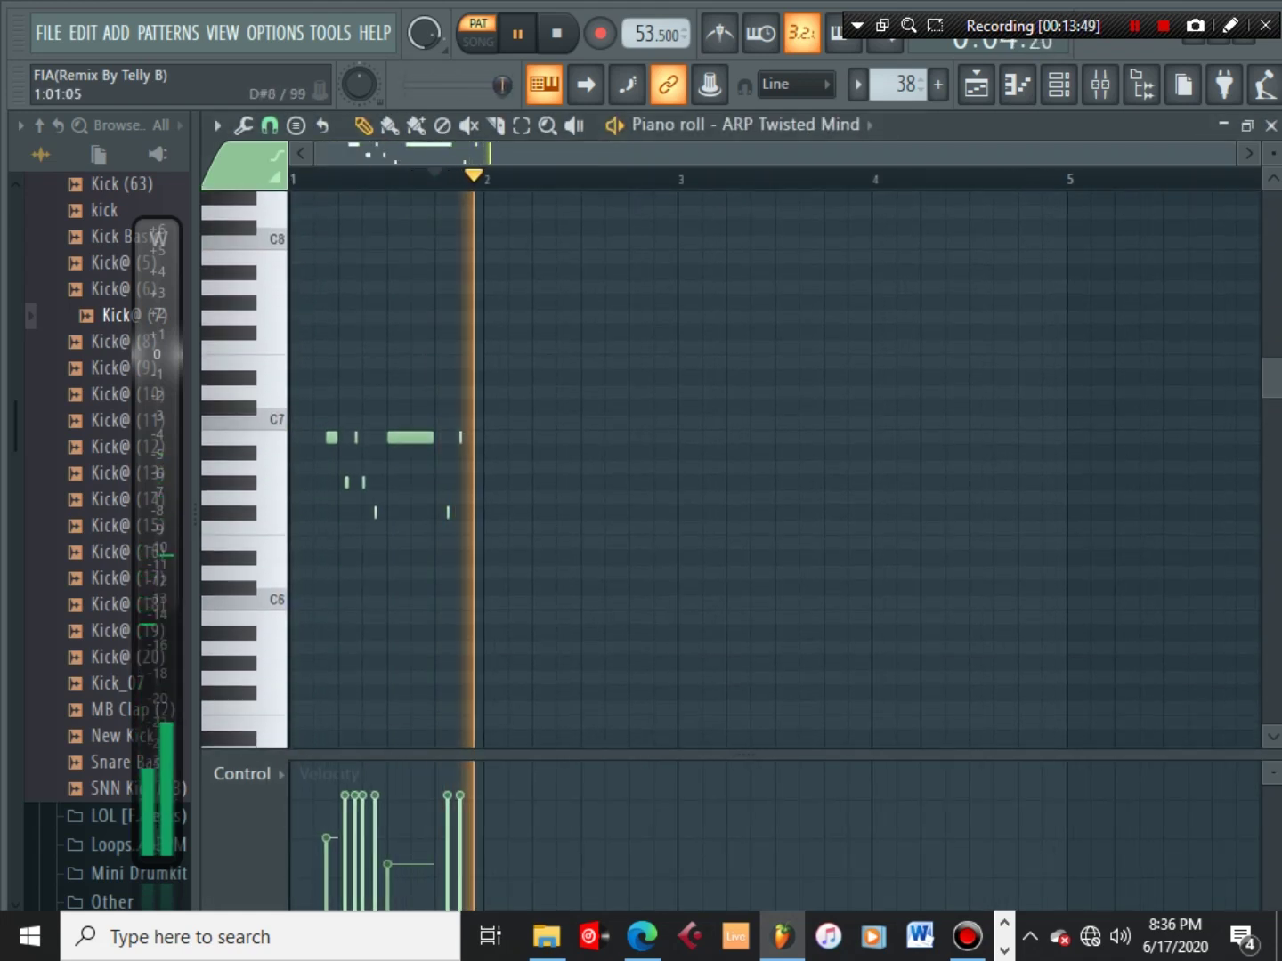
{"action": "scroll", "coordinate": [303, 179], "scroll_direction": "up", "scroll_amount": 5}
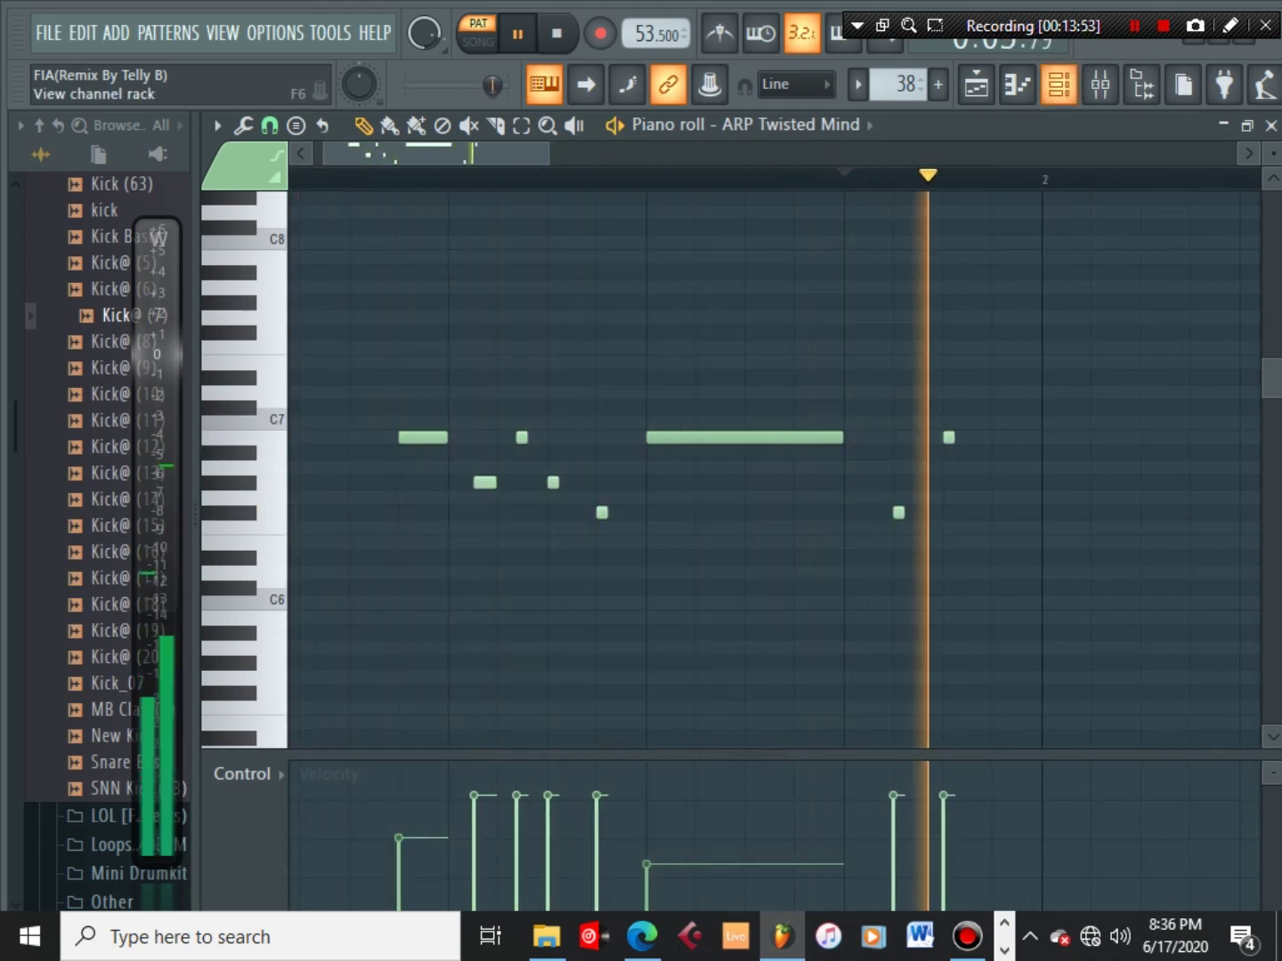
Switch to pattern 39 and play its ARP Twisted Mind notes in the piano roll
{"action": "left_click", "coordinate": [1059, 84]}
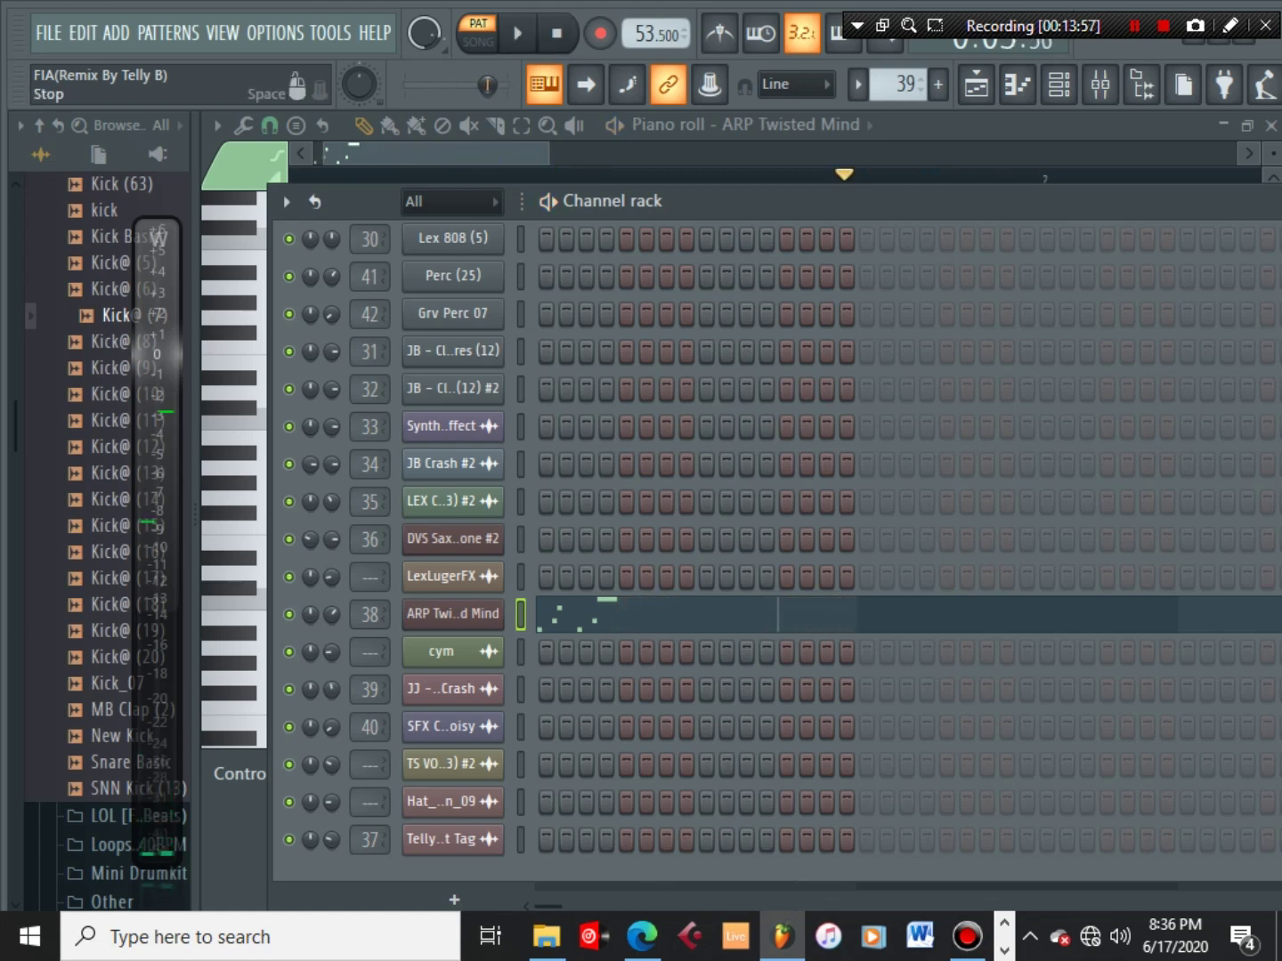
{"action": "left_click", "coordinate": [585, 615]}
{"action": "left_click", "coordinate": [585, 615]}
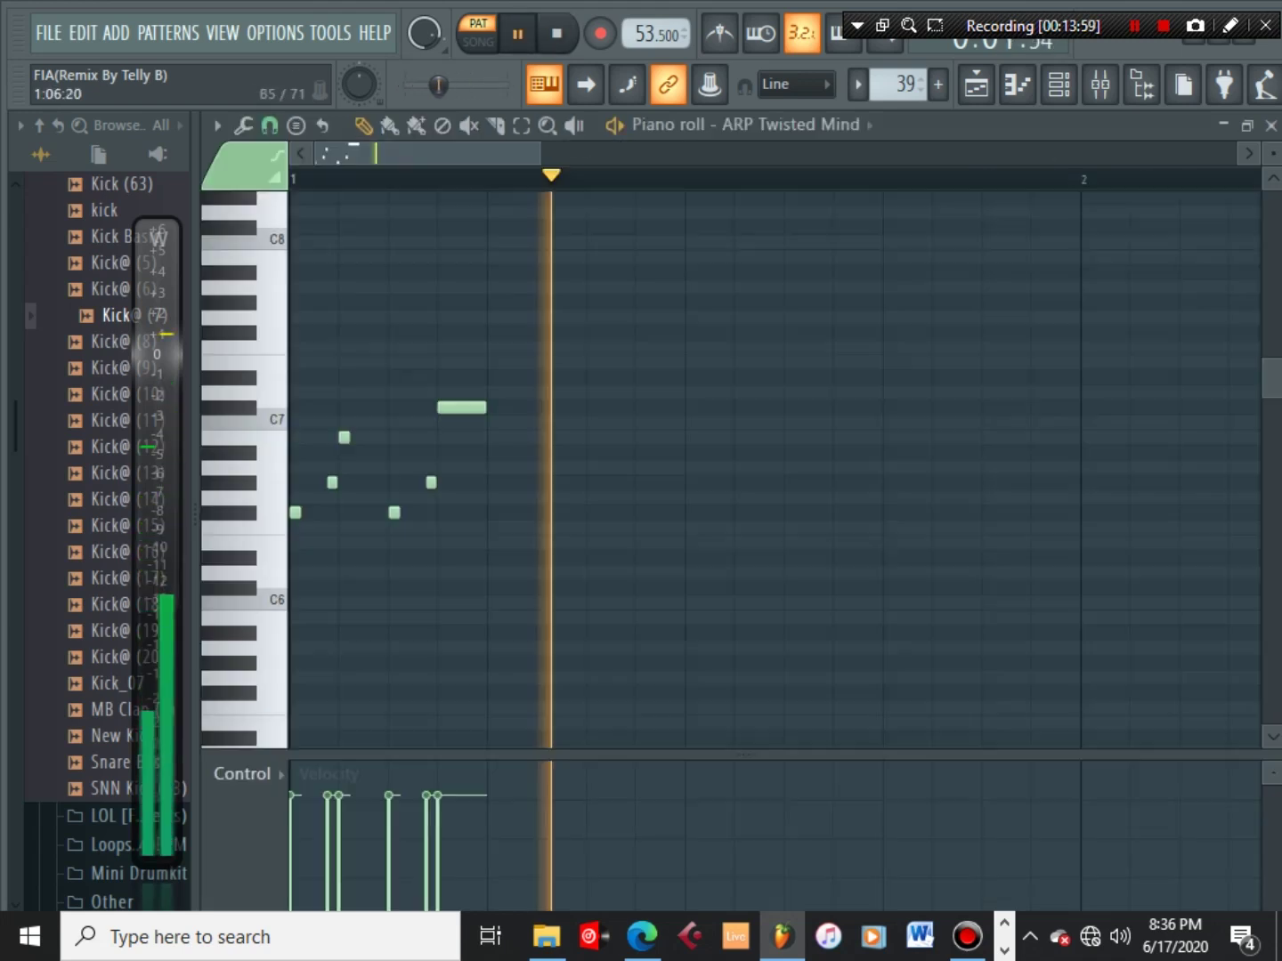
{"action": "left_click", "coordinate": [443, 824]}
{"action": "left_click_drag", "start_coordinate": [444, 824], "coordinate": [442, 862]}
Check pattern 40 in the channel rack and playlist, and return to pattern 39 (melo #2) with playback stopped
{"action": "left_click_drag", "start_coordinate": [906, 84], "coordinate": [906, 77]}
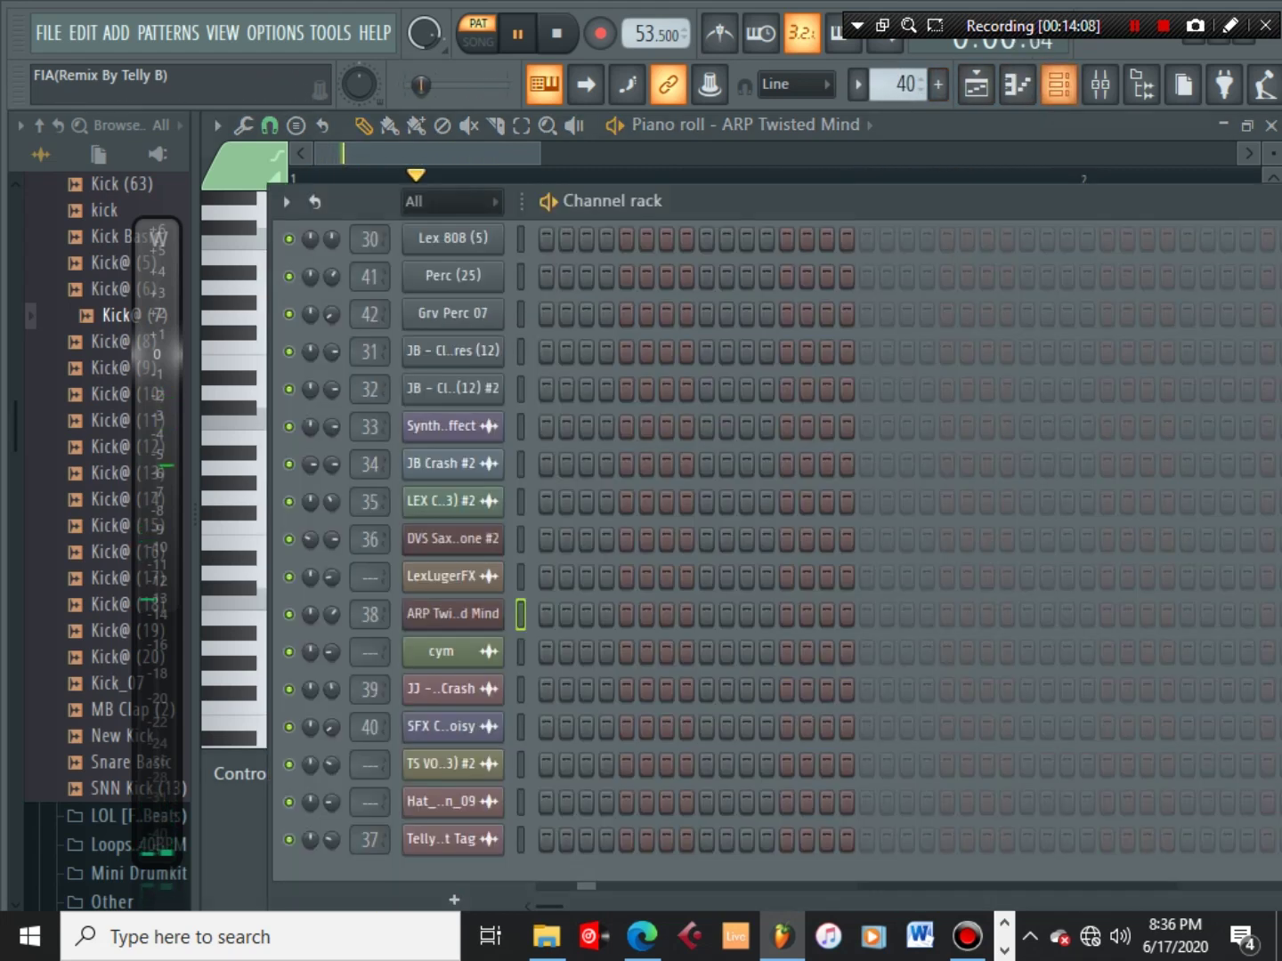
{"action": "left_click", "coordinate": [1058, 85]}
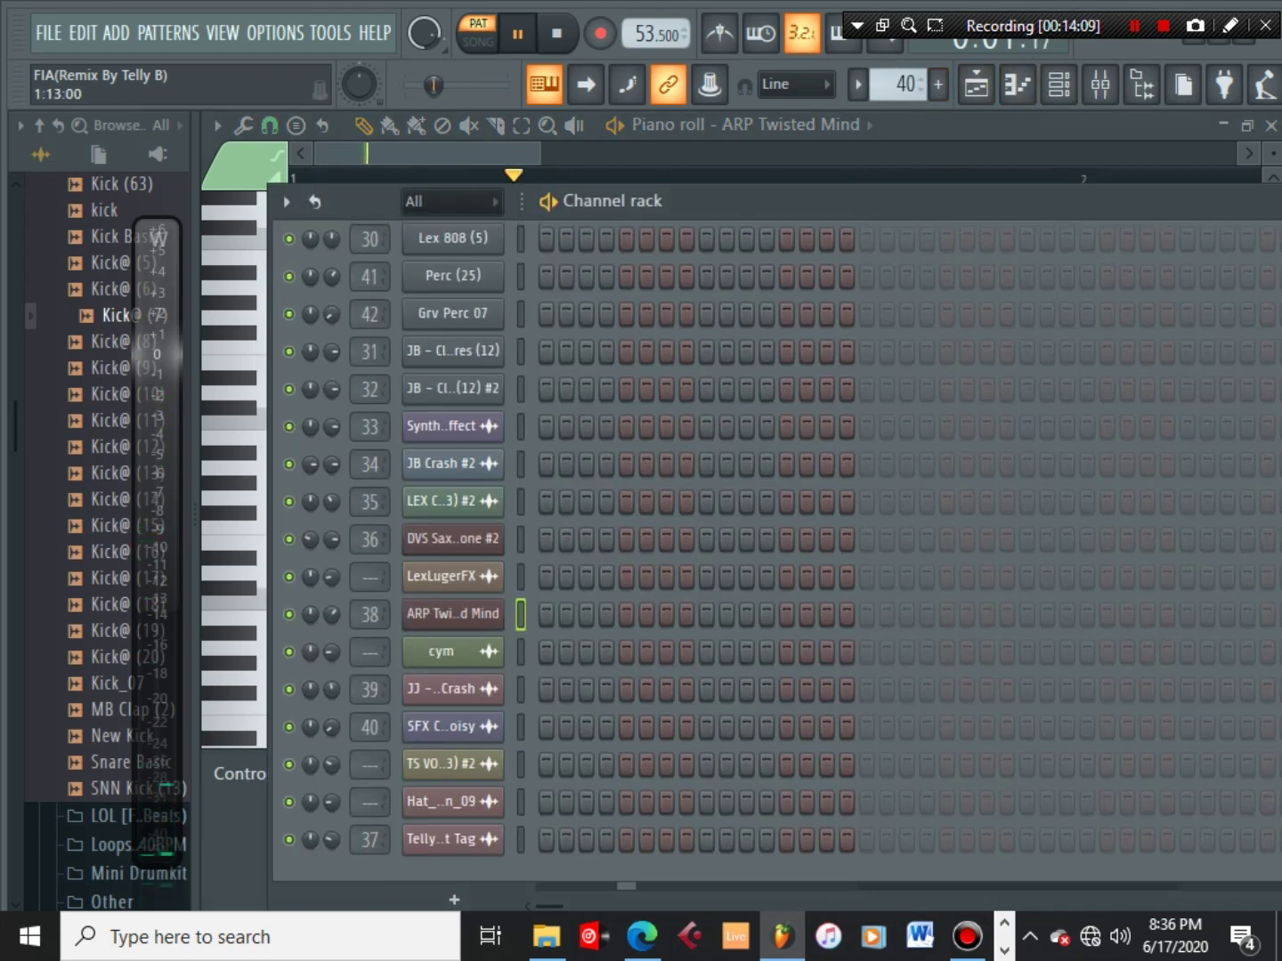
{"action": "left_click", "coordinate": [976, 85]}
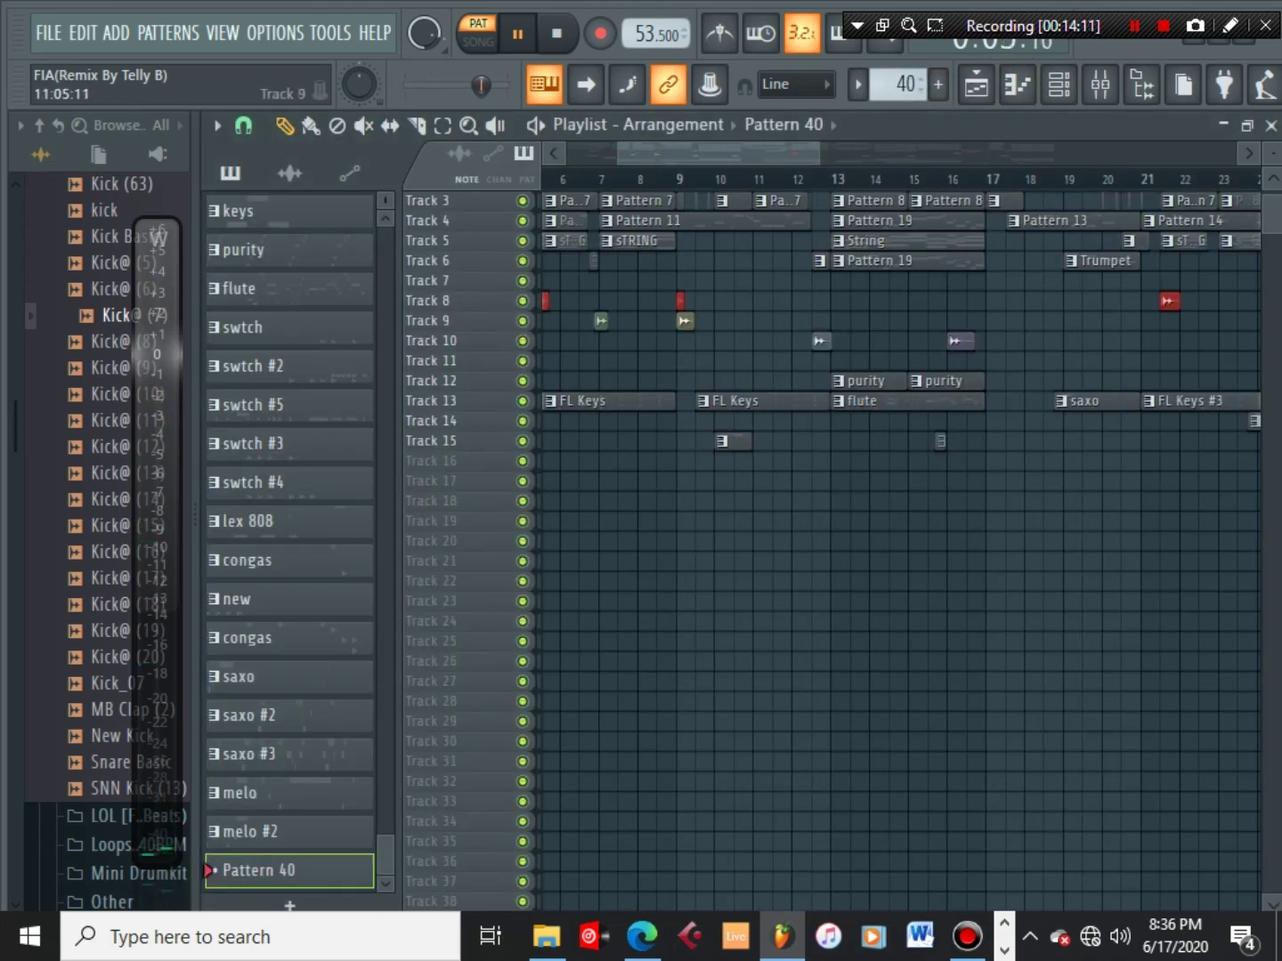
{"action": "left_click_drag", "start_coordinate": [906, 81], "coordinate": [906, 90]}
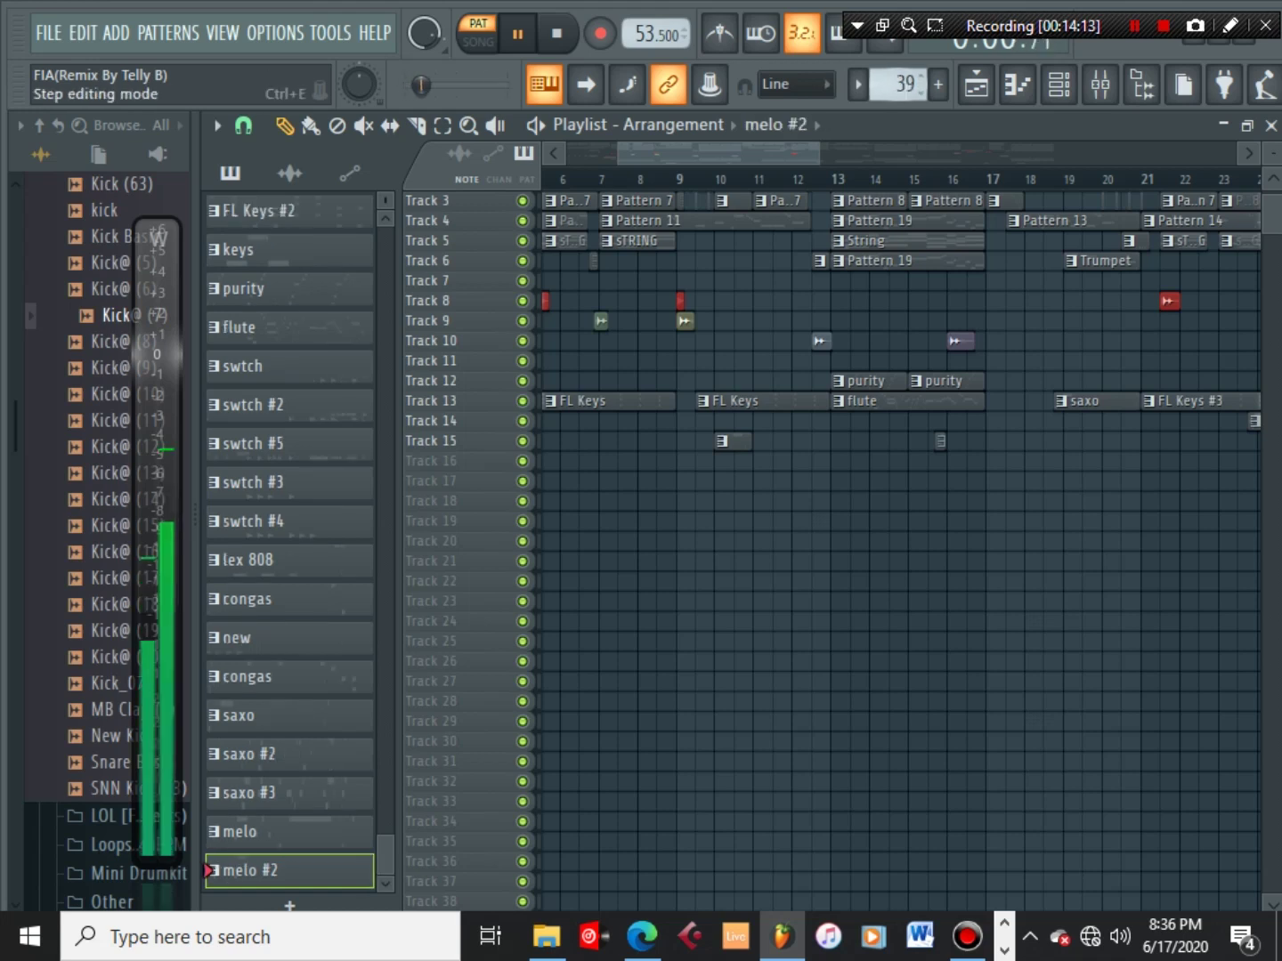
{"action": "key", "text": "space"}
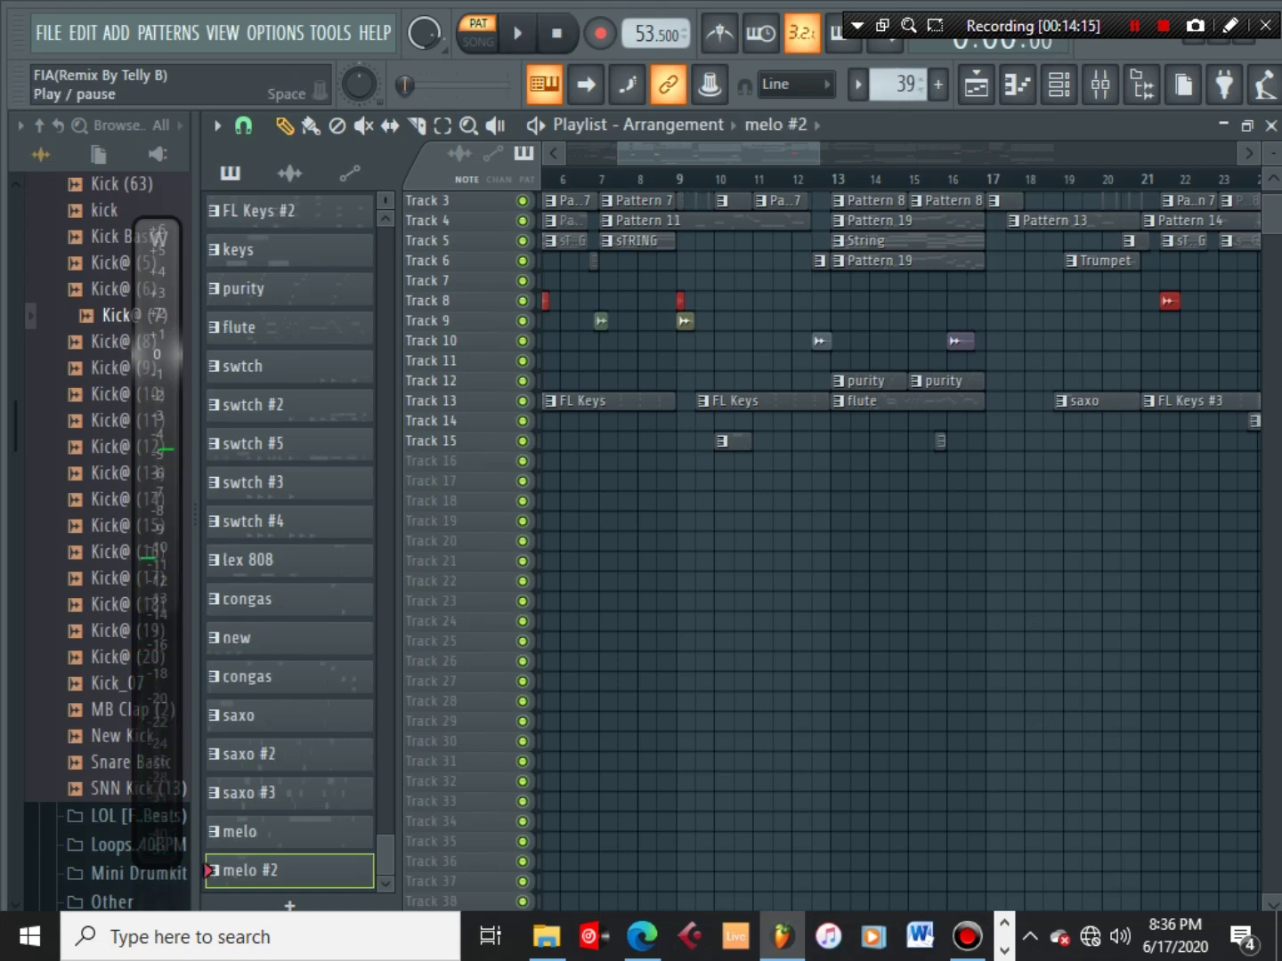
Switch playback to song mode and play the arrangement from bar 13 in the playlist
{"action": "left_click", "coordinate": [518, 34]}
{"action": "left_click", "coordinate": [556, 34]}
{"action": "left_click", "coordinate": [478, 33]}
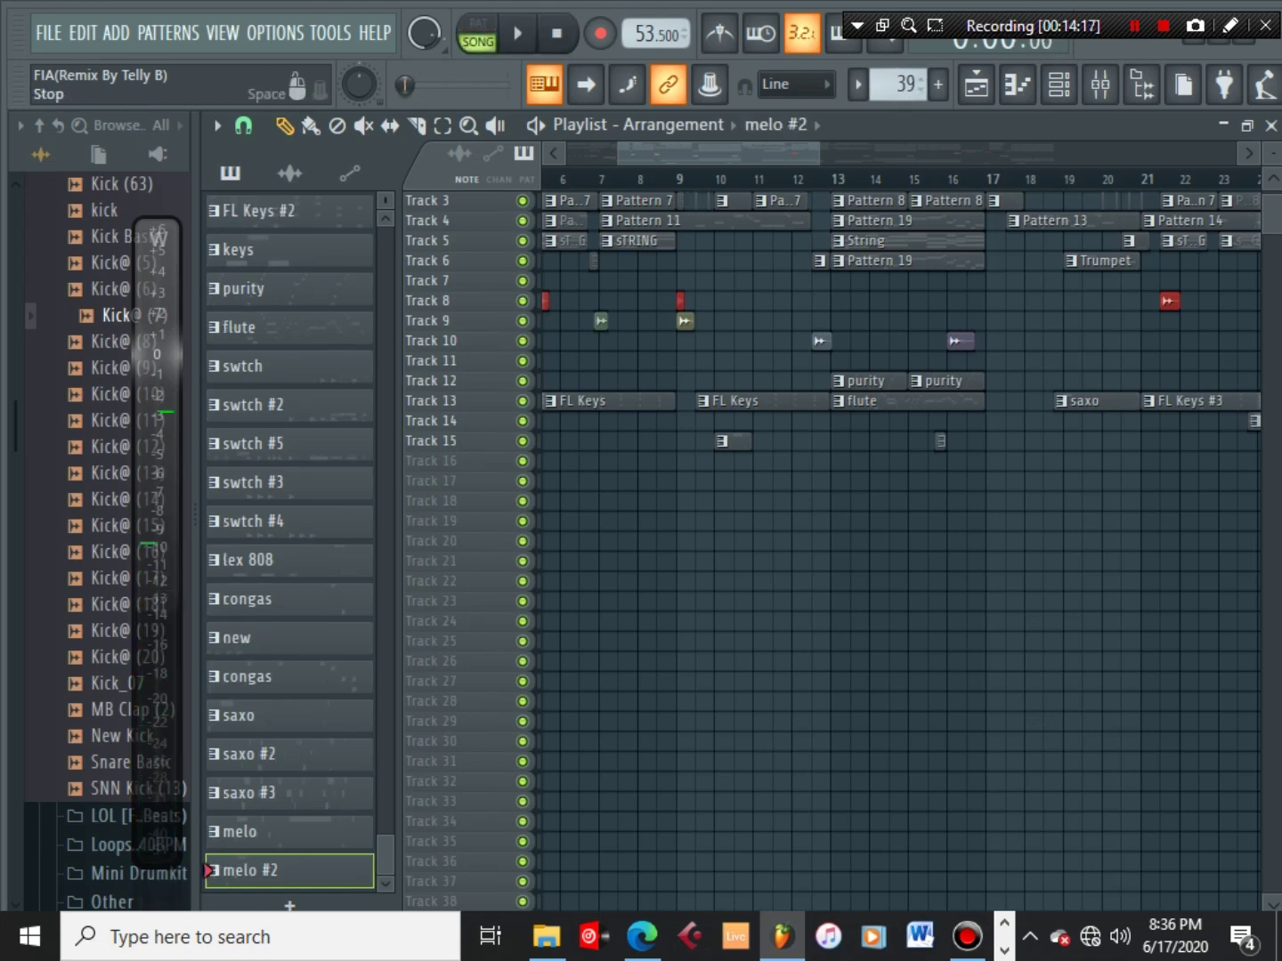
{"action": "left_click", "coordinate": [518, 34]}
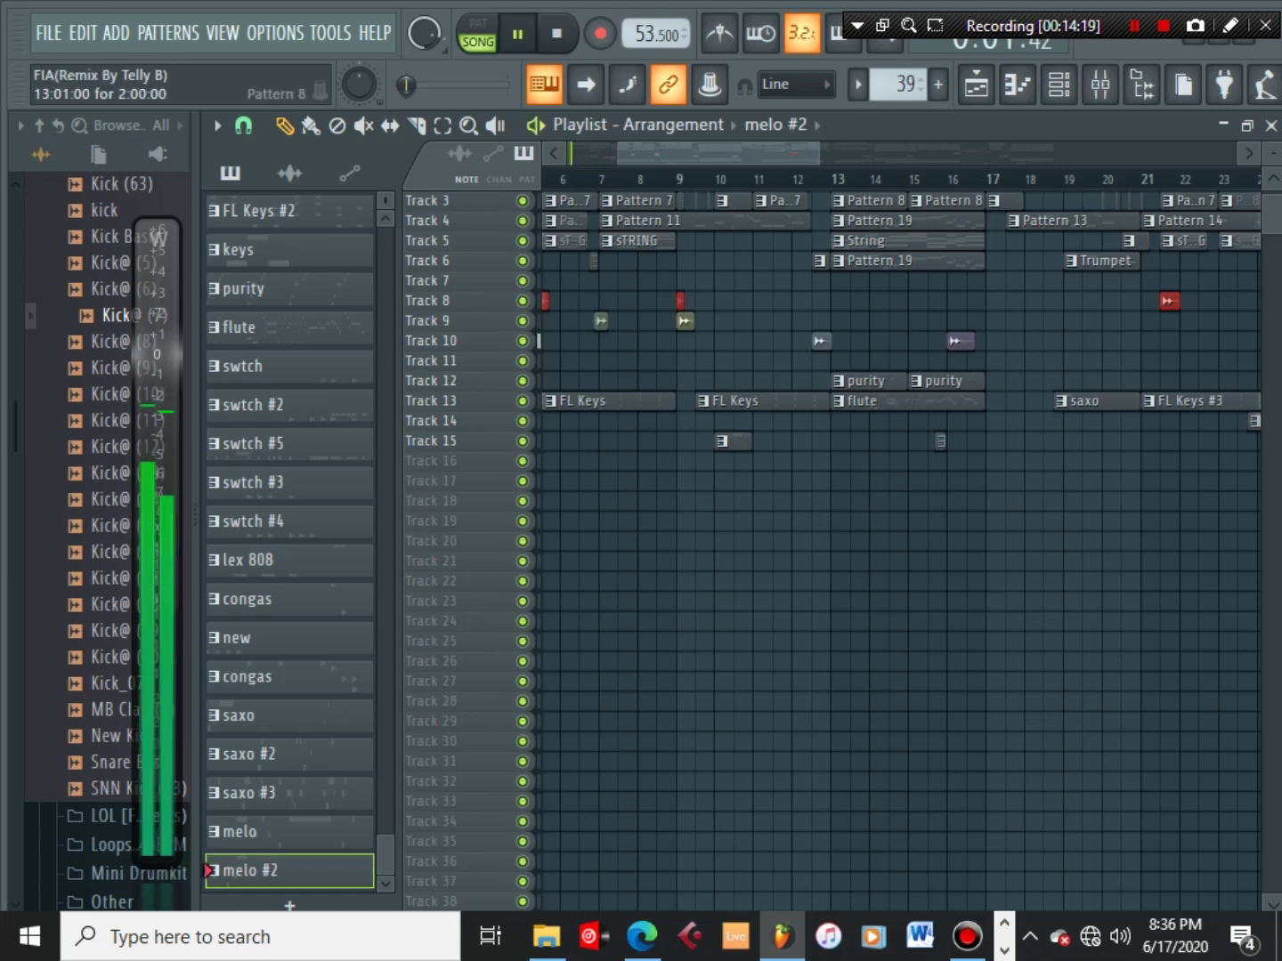
{"action": "left_click", "coordinate": [830, 180]}
{"action": "scroll", "coordinate": [829, 179], "scroll_direction": "down", "scroll_amount": 4}
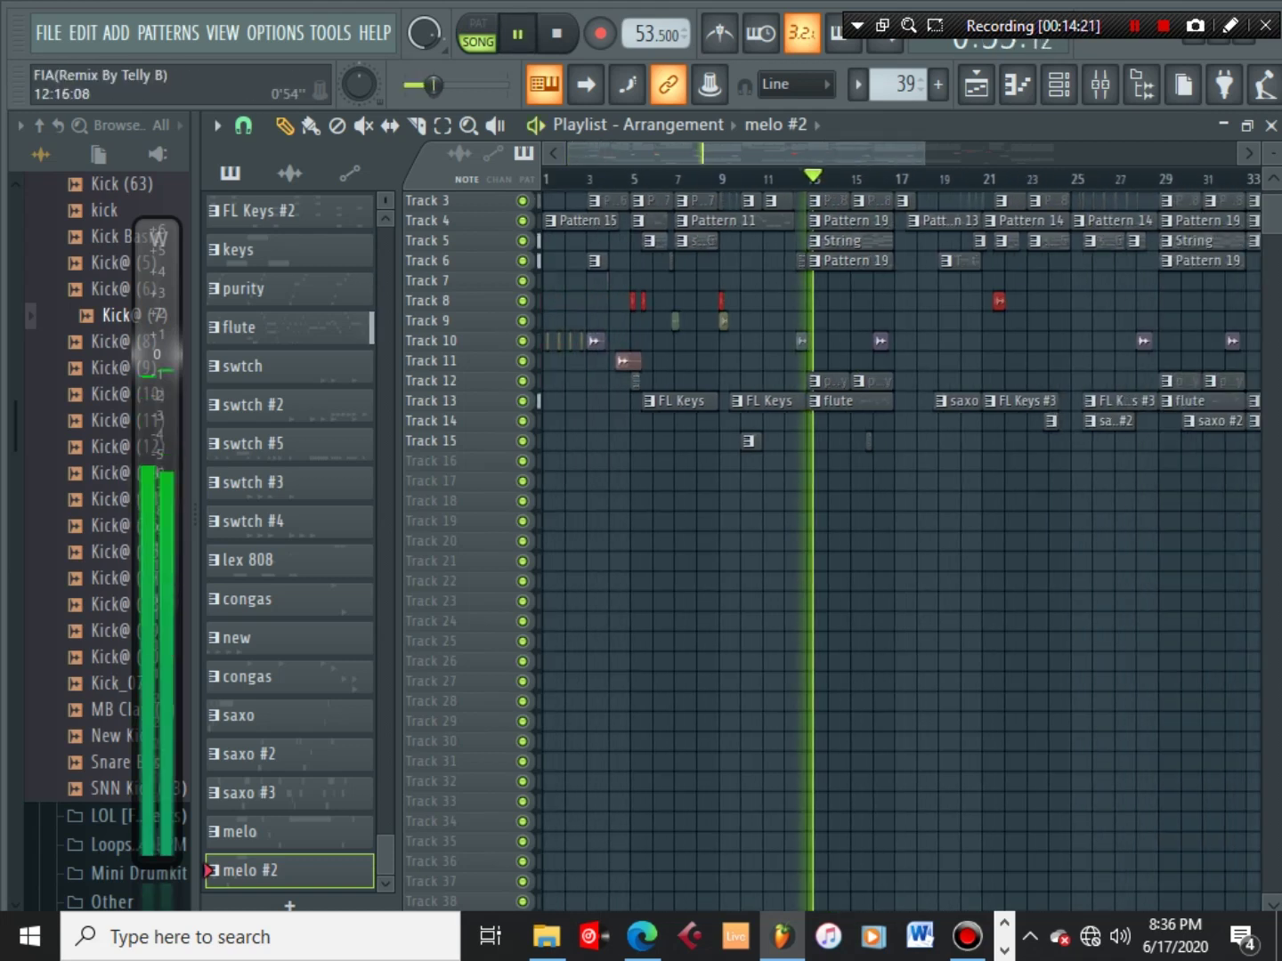
Lower the volume fader of the Fia track in the mixer slightly
{"action": "left_click", "coordinate": [1100, 84]}
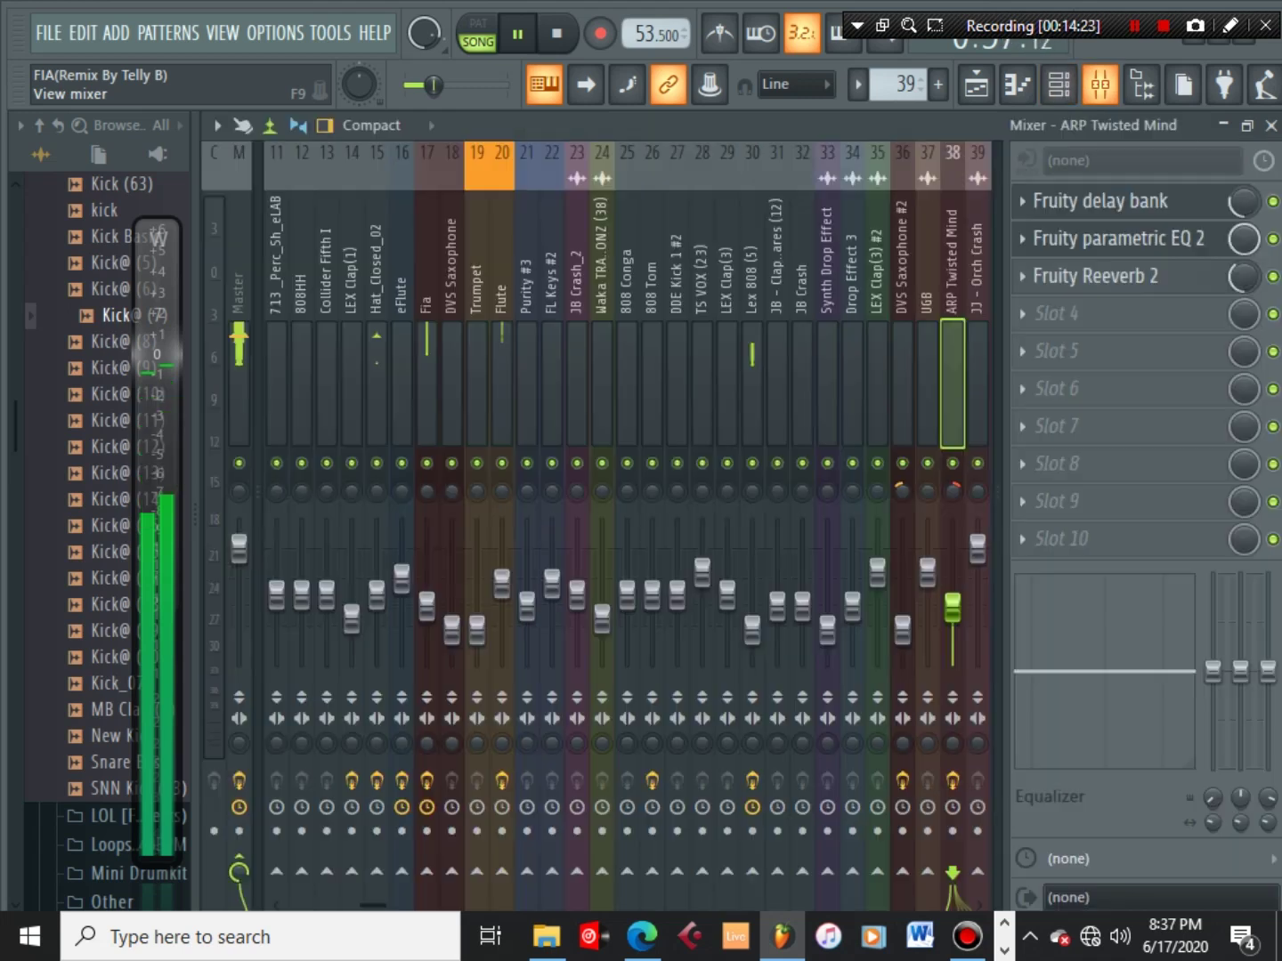
{"action": "scroll", "coordinate": [552, 382], "scroll_direction": "down", "scroll_amount": 2}
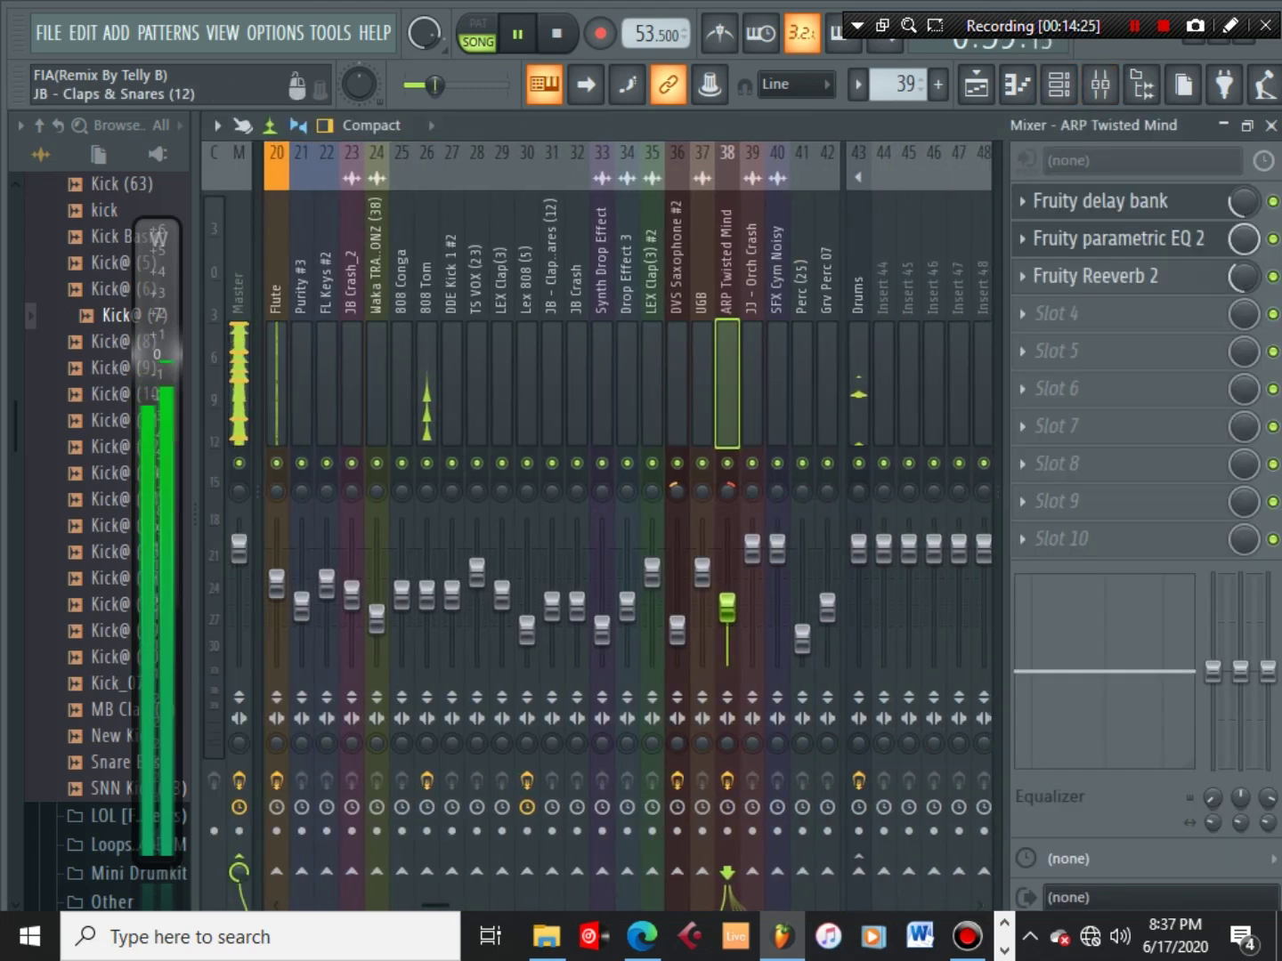
{"action": "scroll", "coordinate": [552, 383], "scroll_direction": "up", "scroll_amount": 3}
{"action": "left_click", "coordinate": [653, 383]}
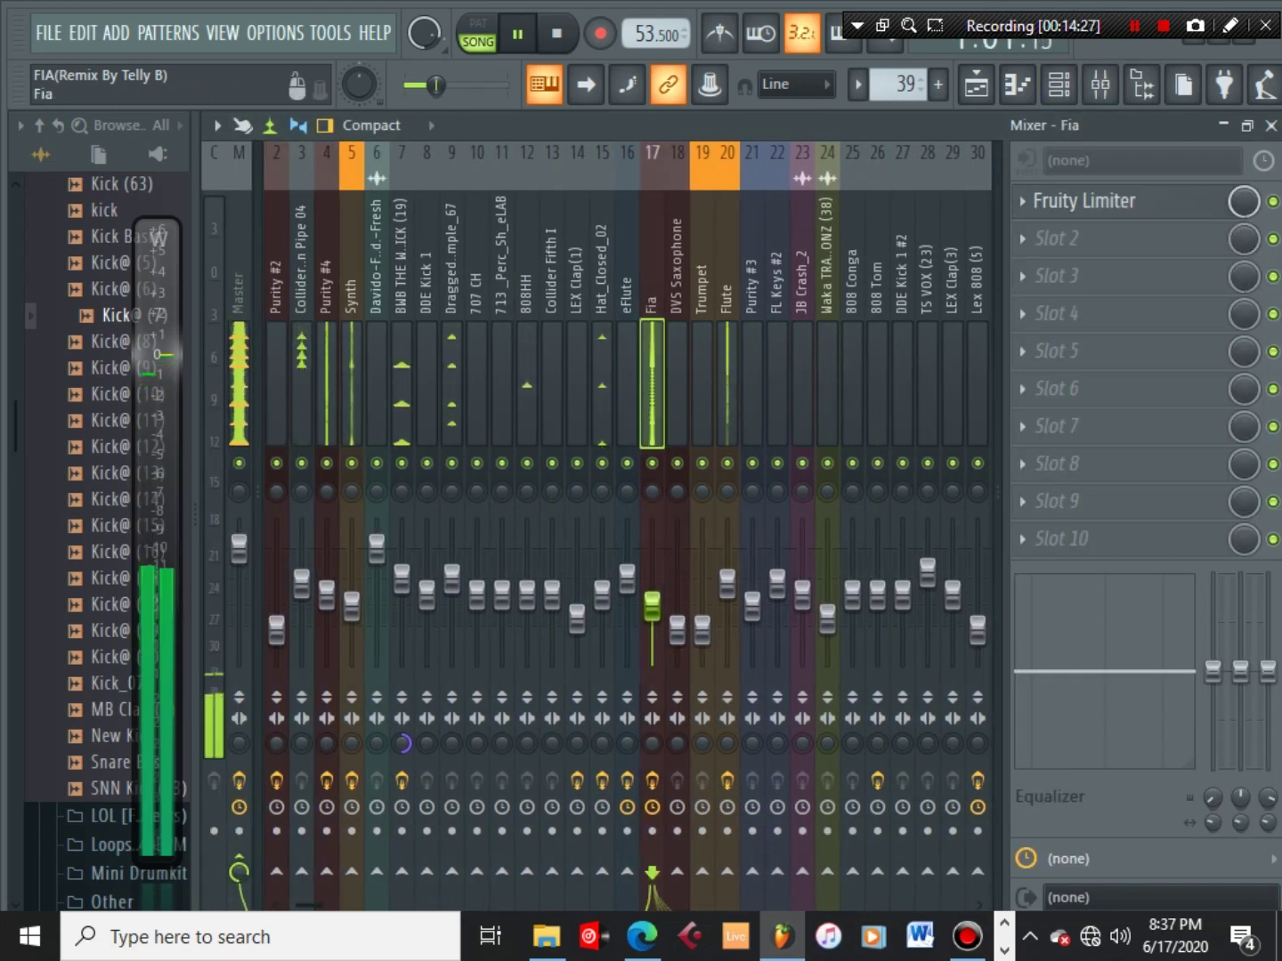
{"action": "left_click_drag", "start_coordinate": [652, 605], "coordinate": [652, 619]}
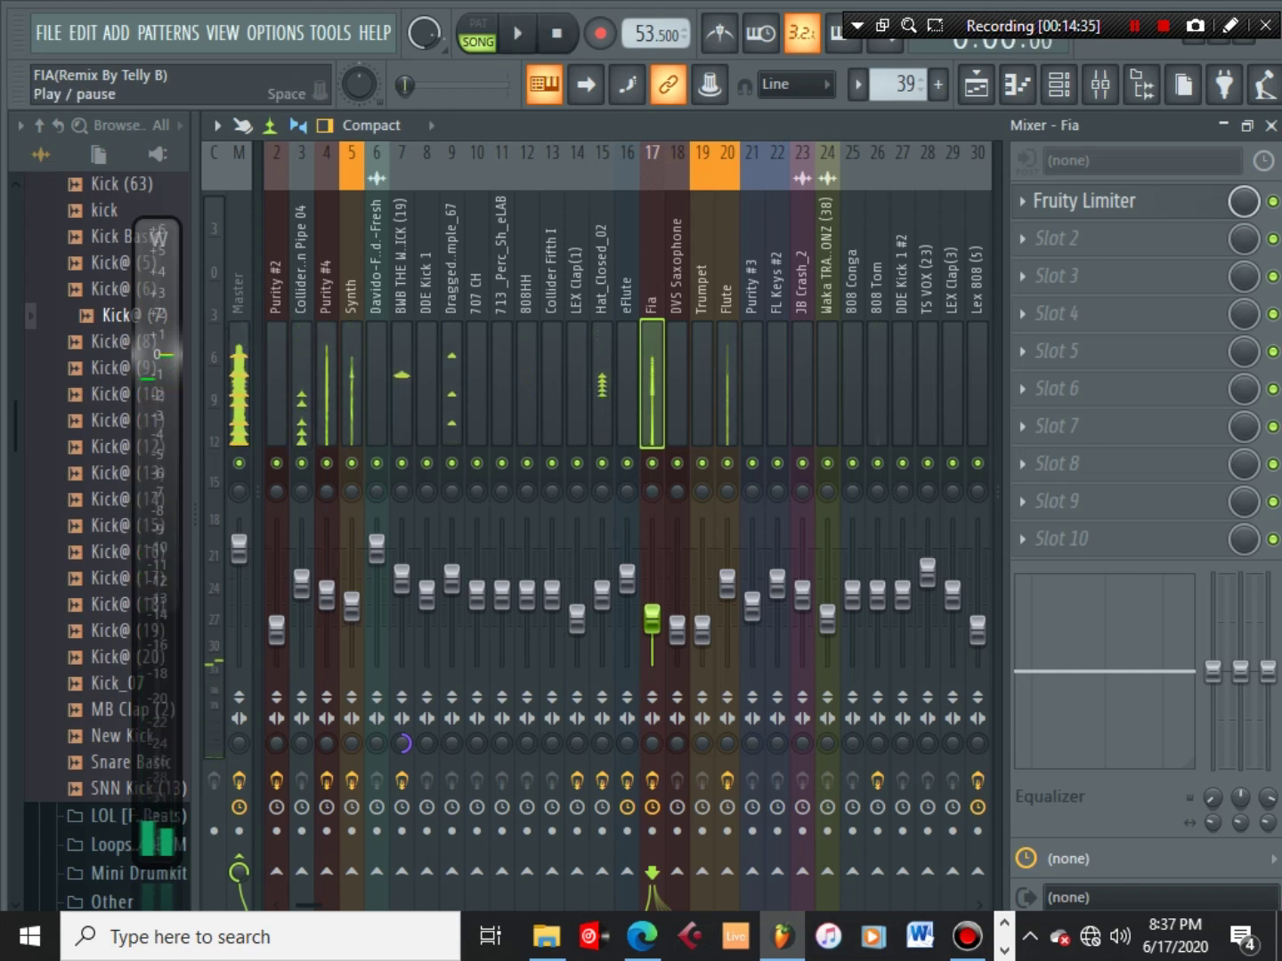
Save the project while playing the song from the beginning in the playlist
{"action": "left_click", "coordinate": [976, 85]}
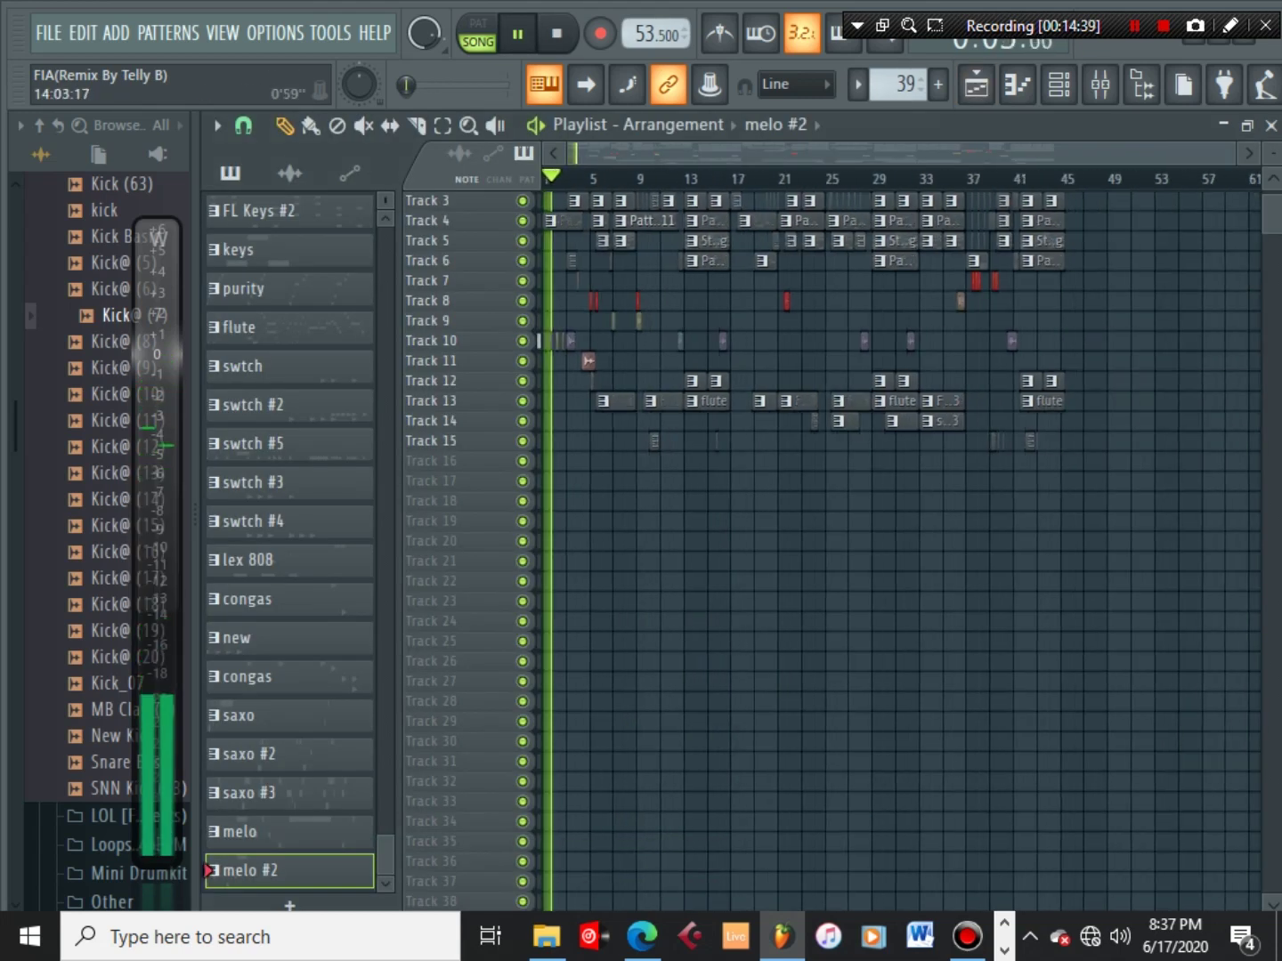
{"action": "key", "text": "ctrl+s"}
{"action": "scroll", "coordinate": [764, 445], "scroll_direction": "up", "scroll_amount": 3}
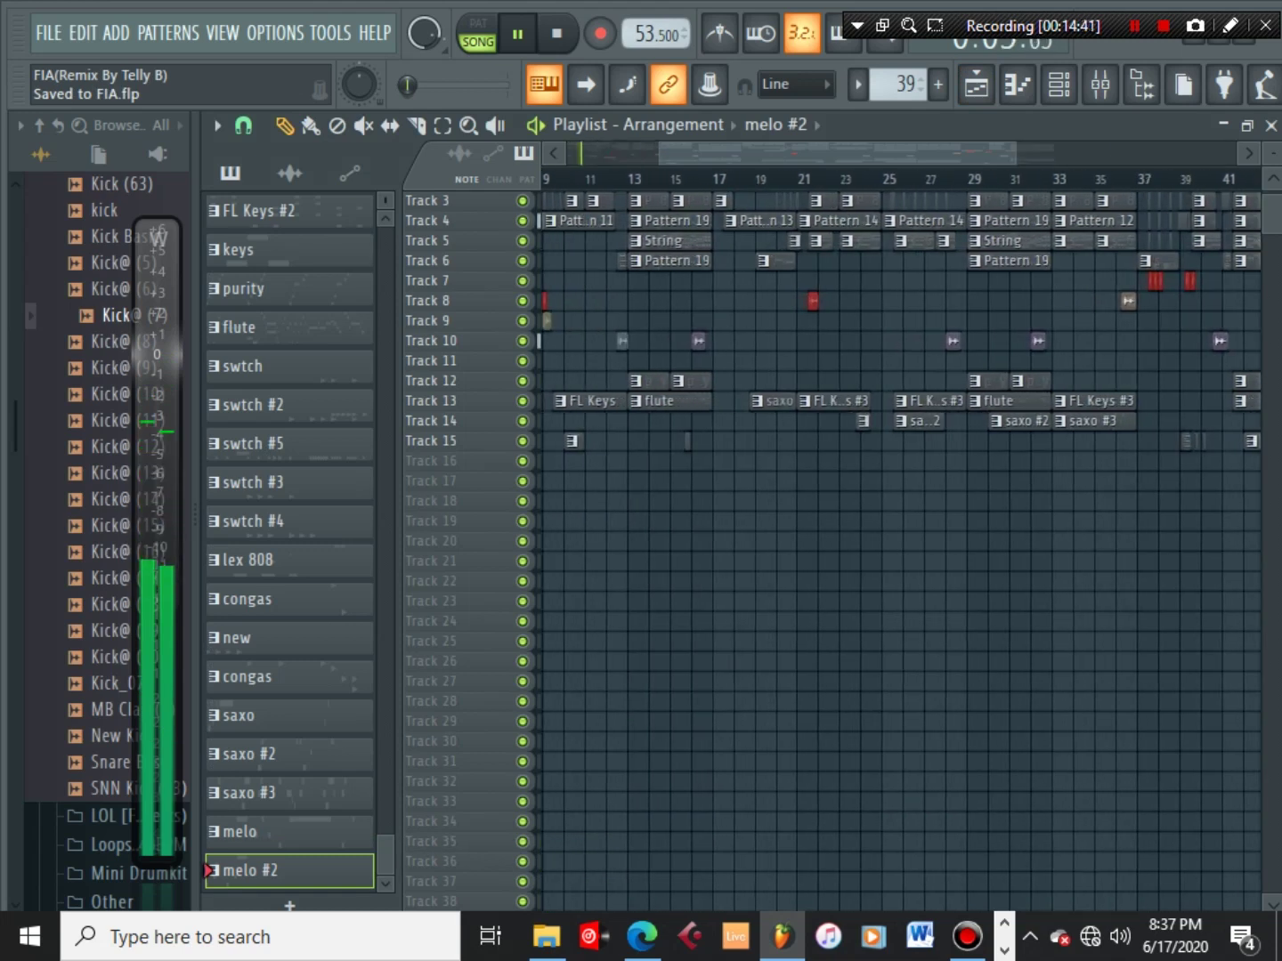
{"action": "left_click_drag", "start_coordinate": [777, 153], "coordinate": [686, 153]}
{"action": "scroll", "coordinate": [737, 301], "scroll_direction": "up", "scroll_amount": 2}
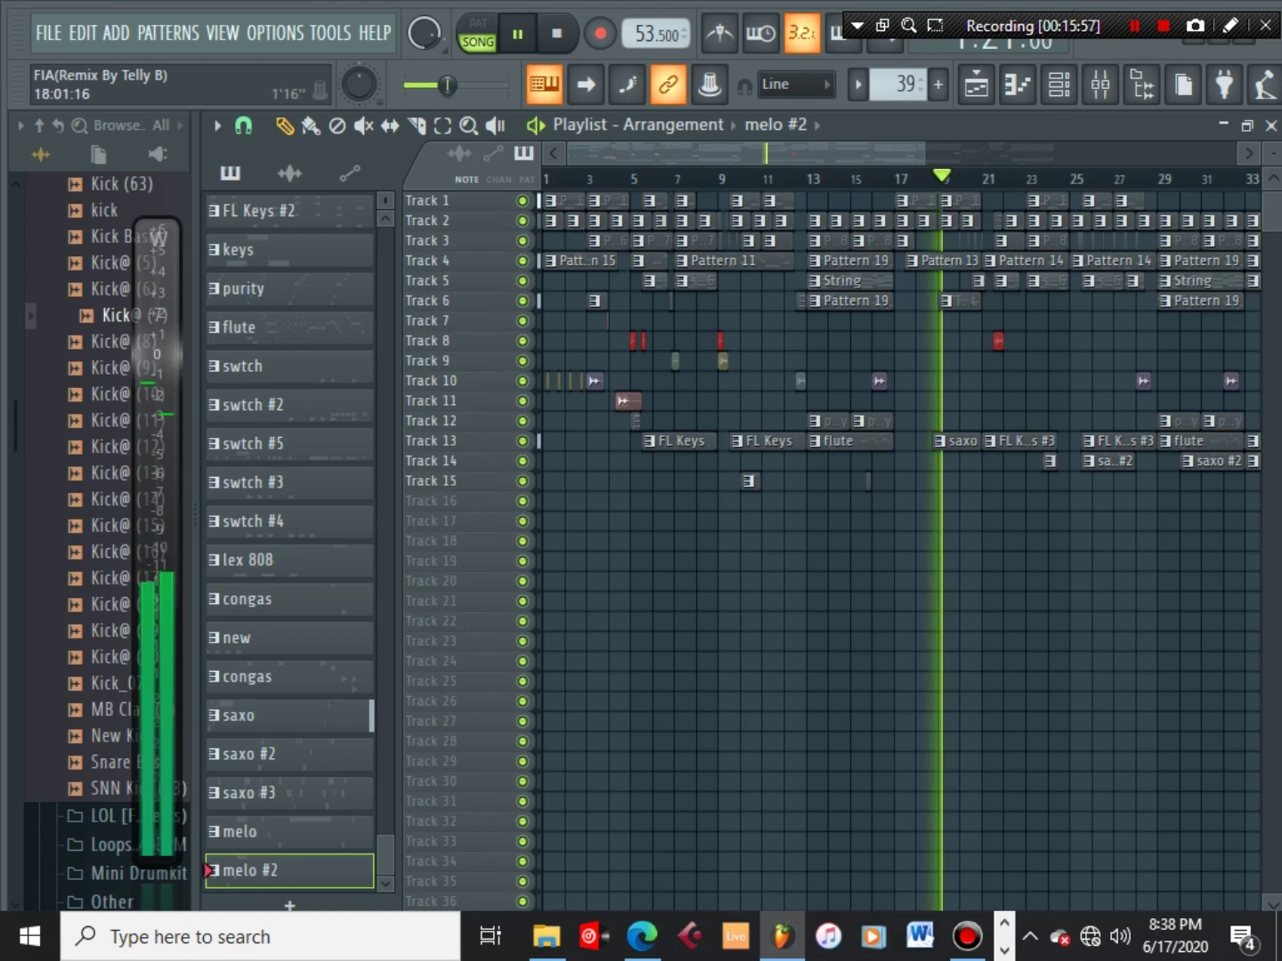
Follow the playing arrangement in the playlist, enlarging the tracks to show the notes inside the clips
{"action": "left_click_drag", "start_coordinate": [924, 153], "coordinate": [1157, 153]}
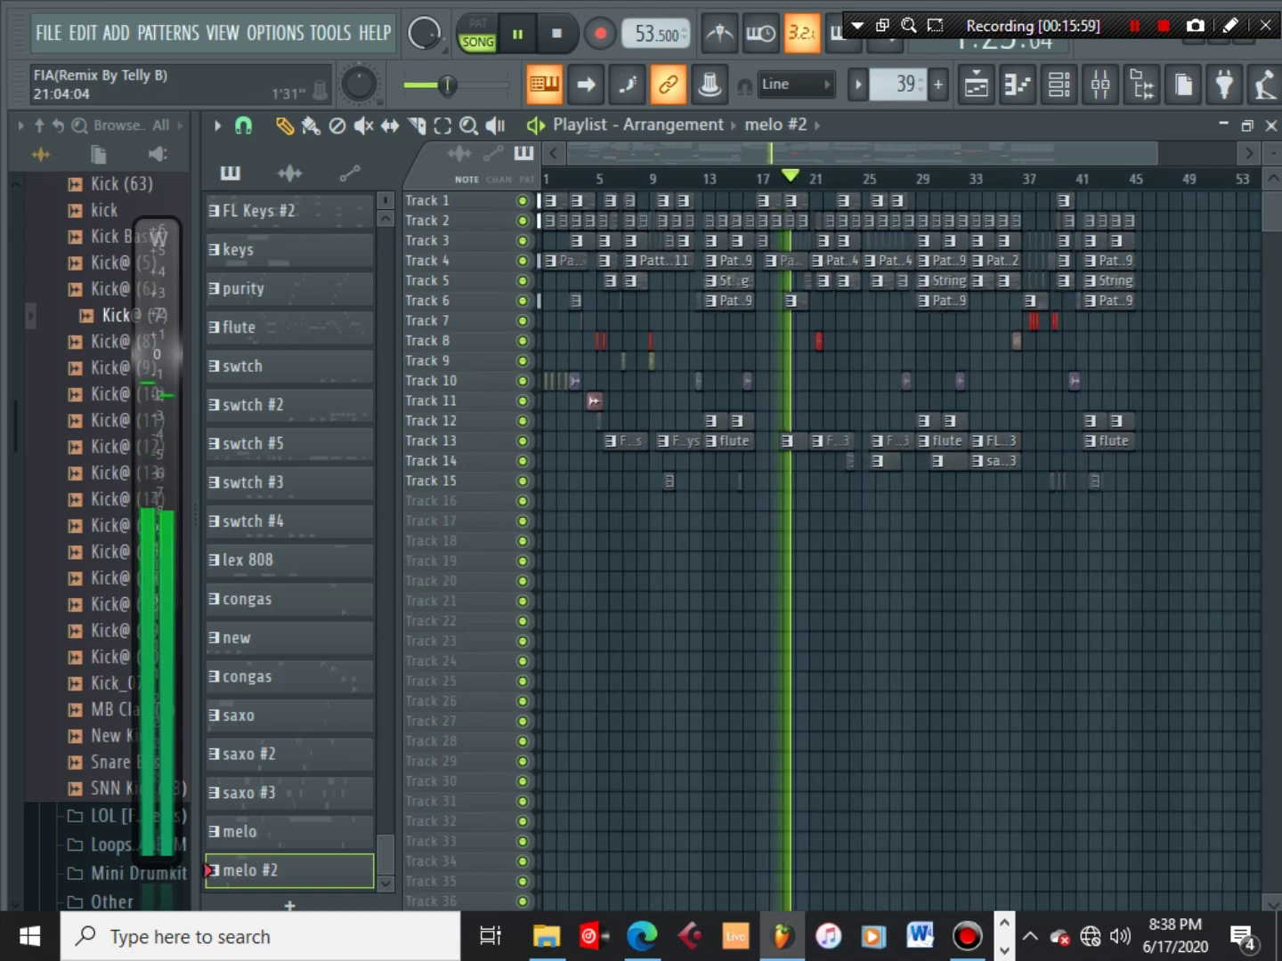
{"action": "scroll", "coordinate": [812, 203], "scroll_direction": "up", "scroll_amount": 8}
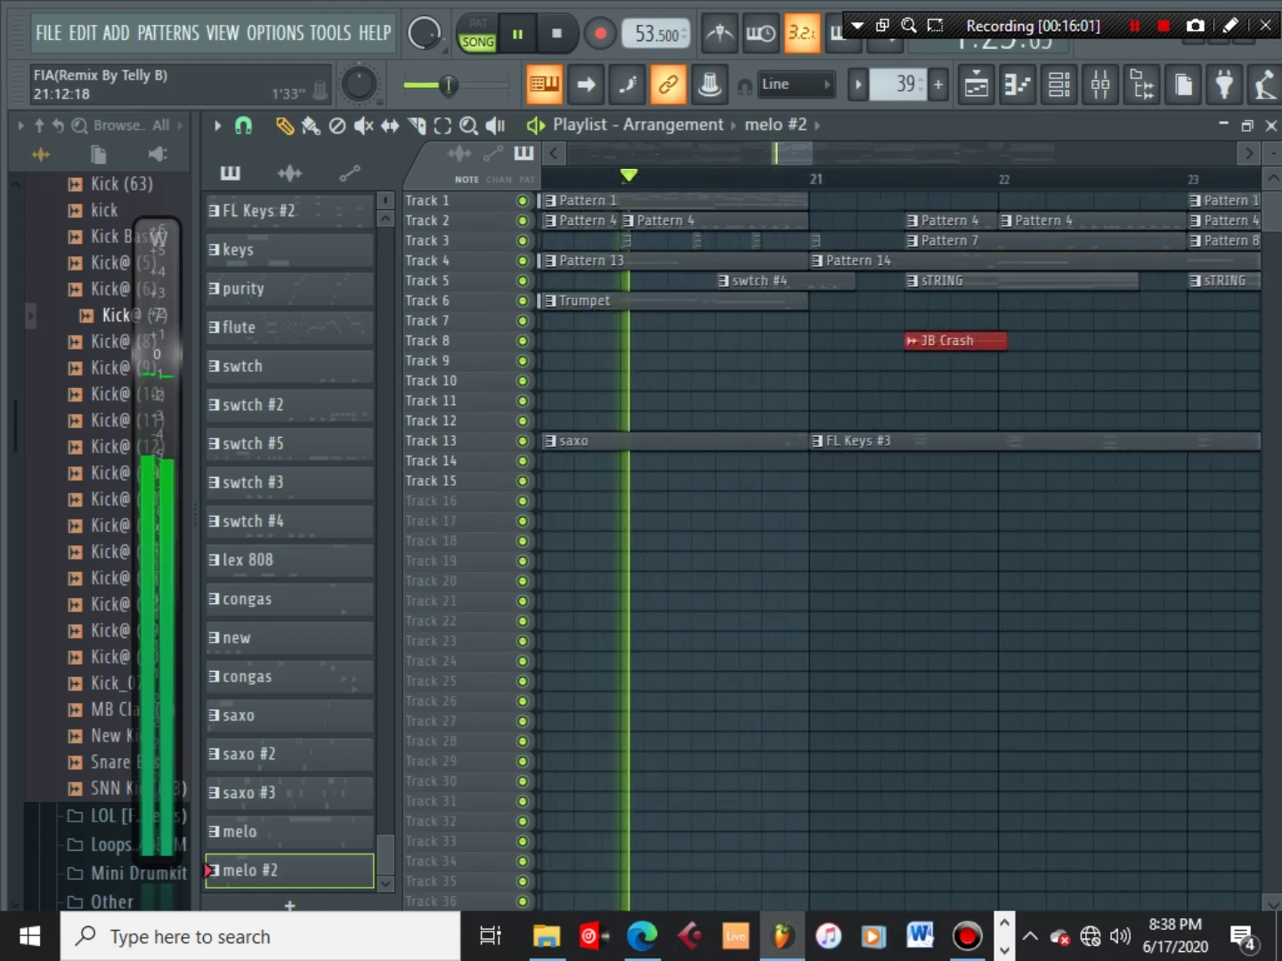
{"action": "scroll", "coordinate": [948, 316], "scroll_direction": "up", "scroll_amount": 2}
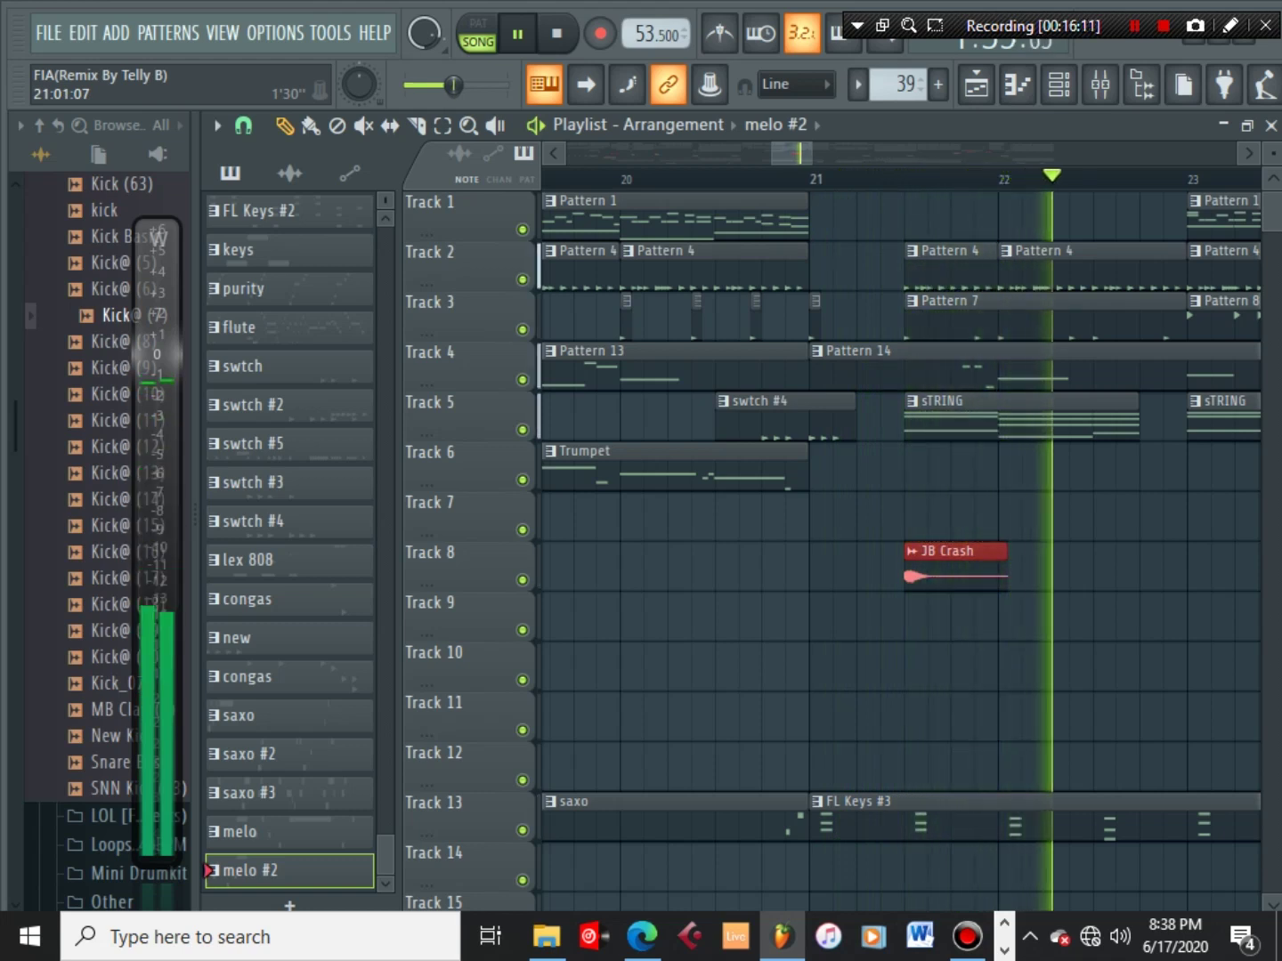
{"action": "scroll", "coordinate": [809, 552], "scroll_direction": "down", "scroll_amount": 4}
{"action": "scroll", "coordinate": [815, 552], "scroll_direction": "down", "scroll_amount": 3}
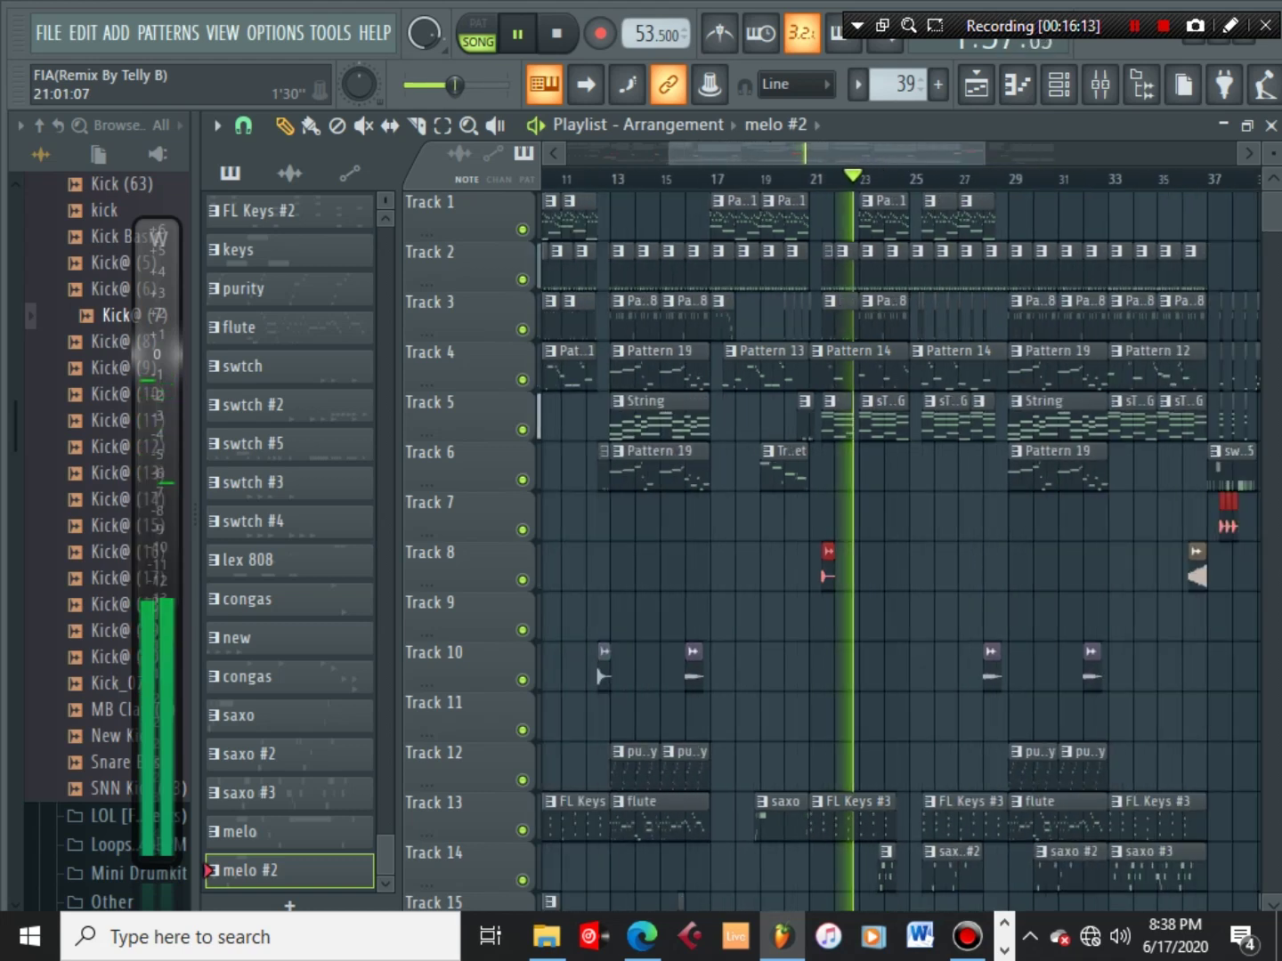
{"action": "scroll", "coordinate": [816, 552], "scroll_direction": "down", "scroll_amount": 3}
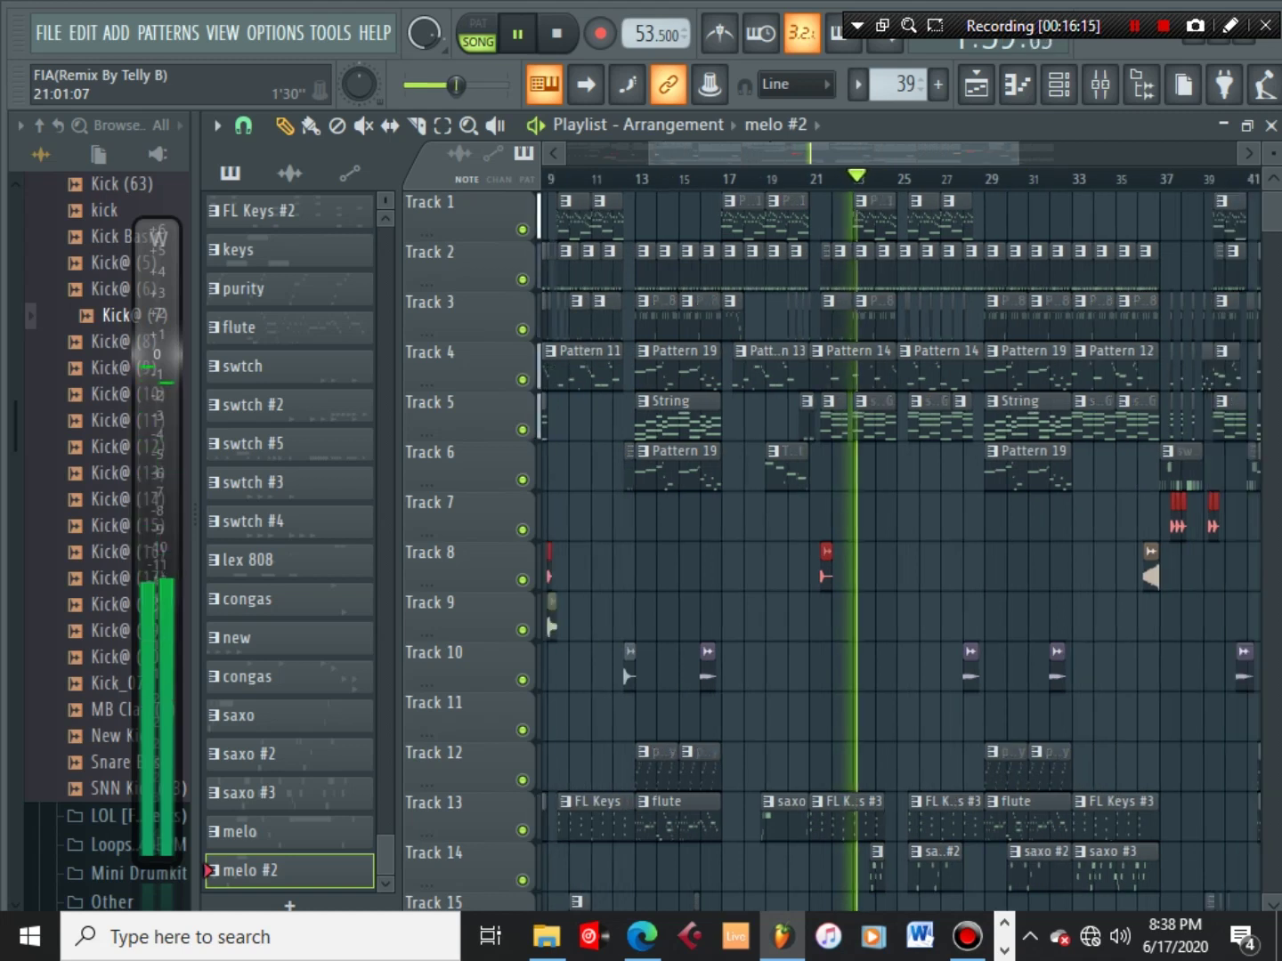
Inspect the Drums track and the eFlute track's Fruity Limiter in the mixer, closing the limiter after viewing
{"action": "left_click", "coordinate": [1100, 85]}
{"action": "scroll", "coordinate": [674, 267], "scroll_direction": "down", "scroll_amount": 6}
{"action": "scroll", "coordinate": [659, 267], "scroll_direction": "down", "scroll_amount": 5}
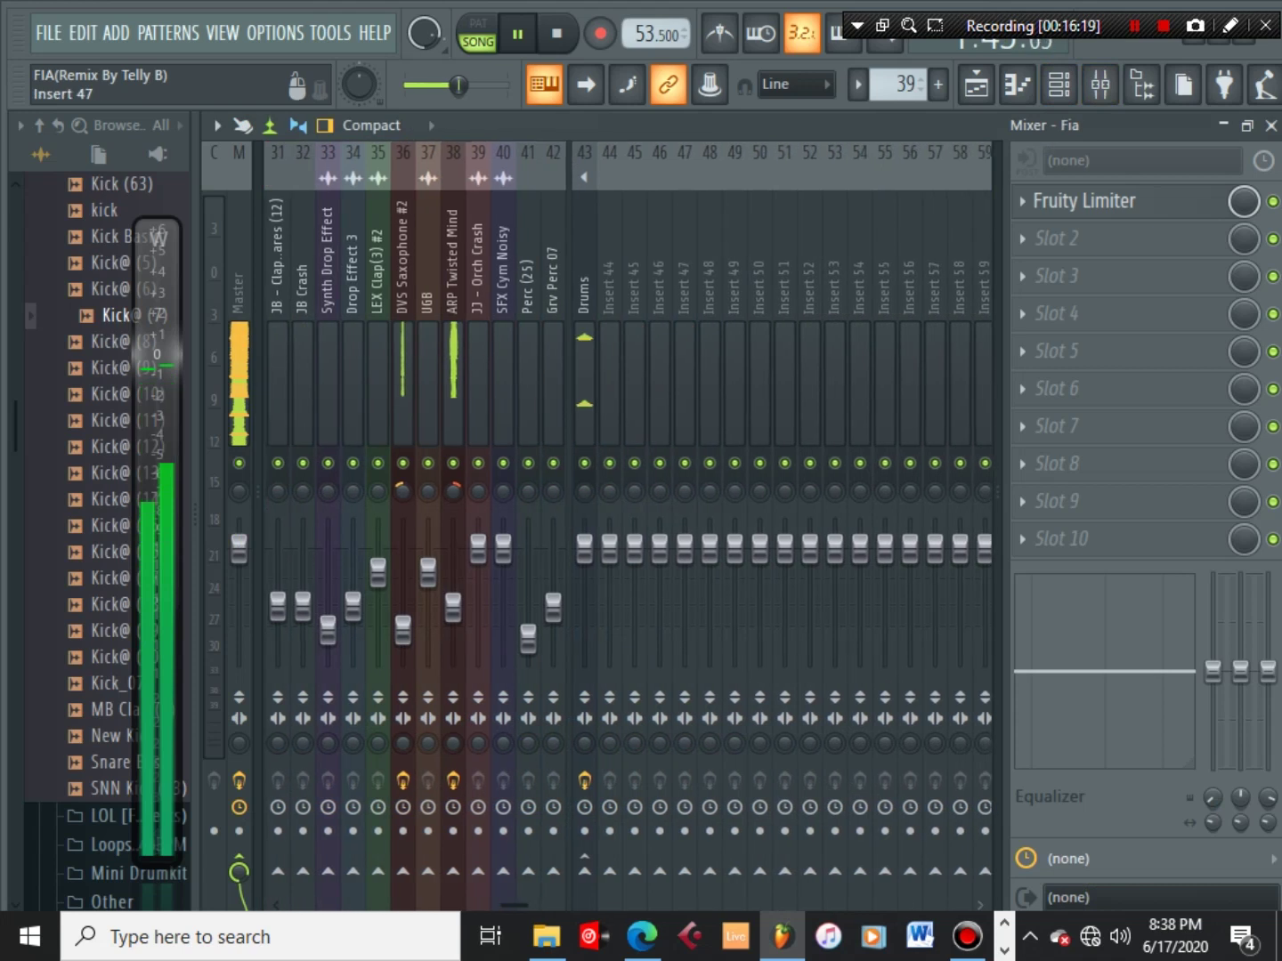
{"action": "left_click", "coordinate": [583, 383]}
{"action": "scroll", "coordinate": [596, 445], "scroll_direction": "up", "scroll_amount": 10}
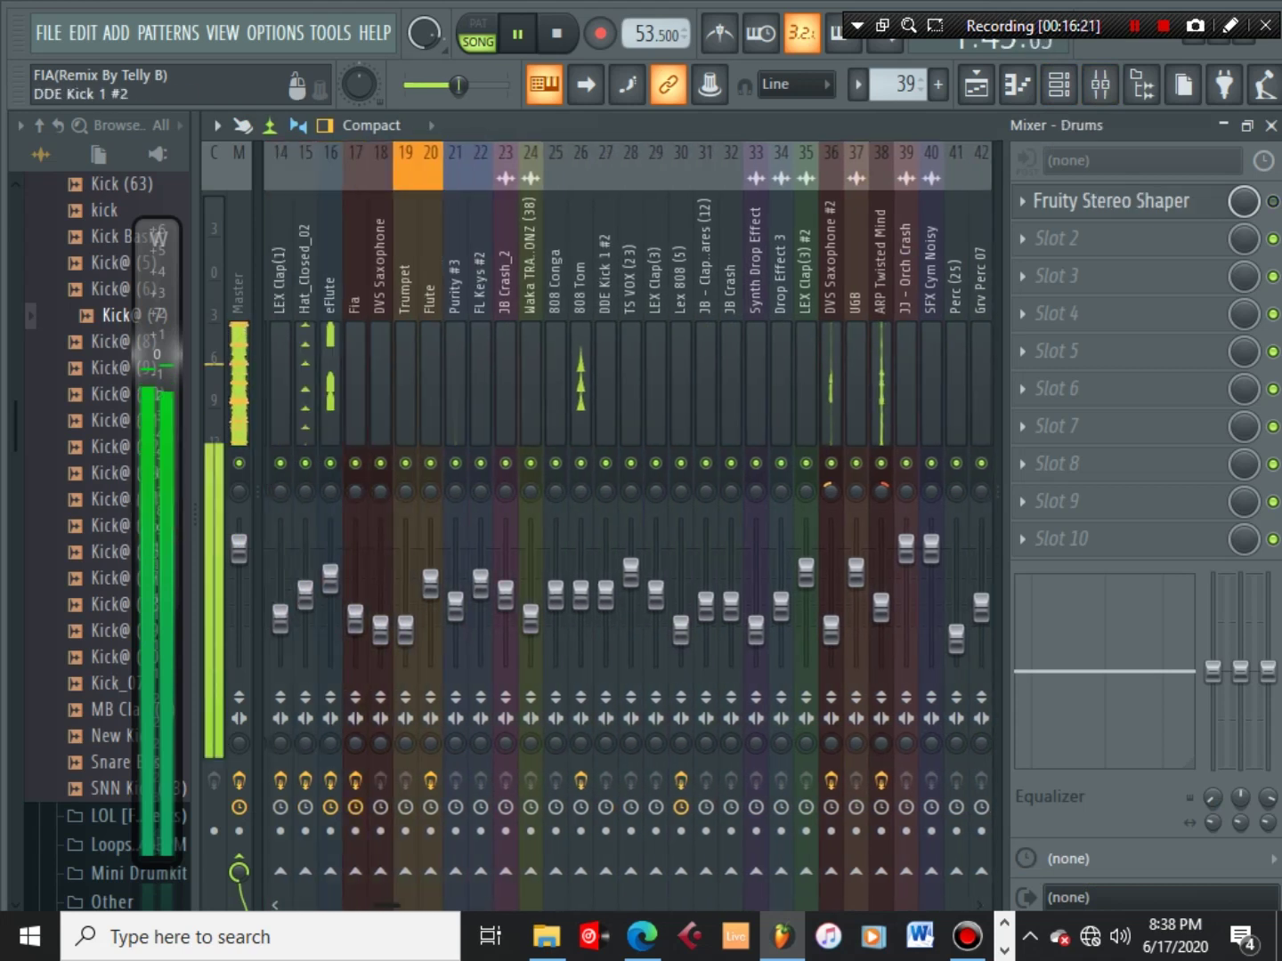
{"action": "left_click", "coordinate": [652, 383]}
{"action": "left_click", "coordinate": [1085, 202]}
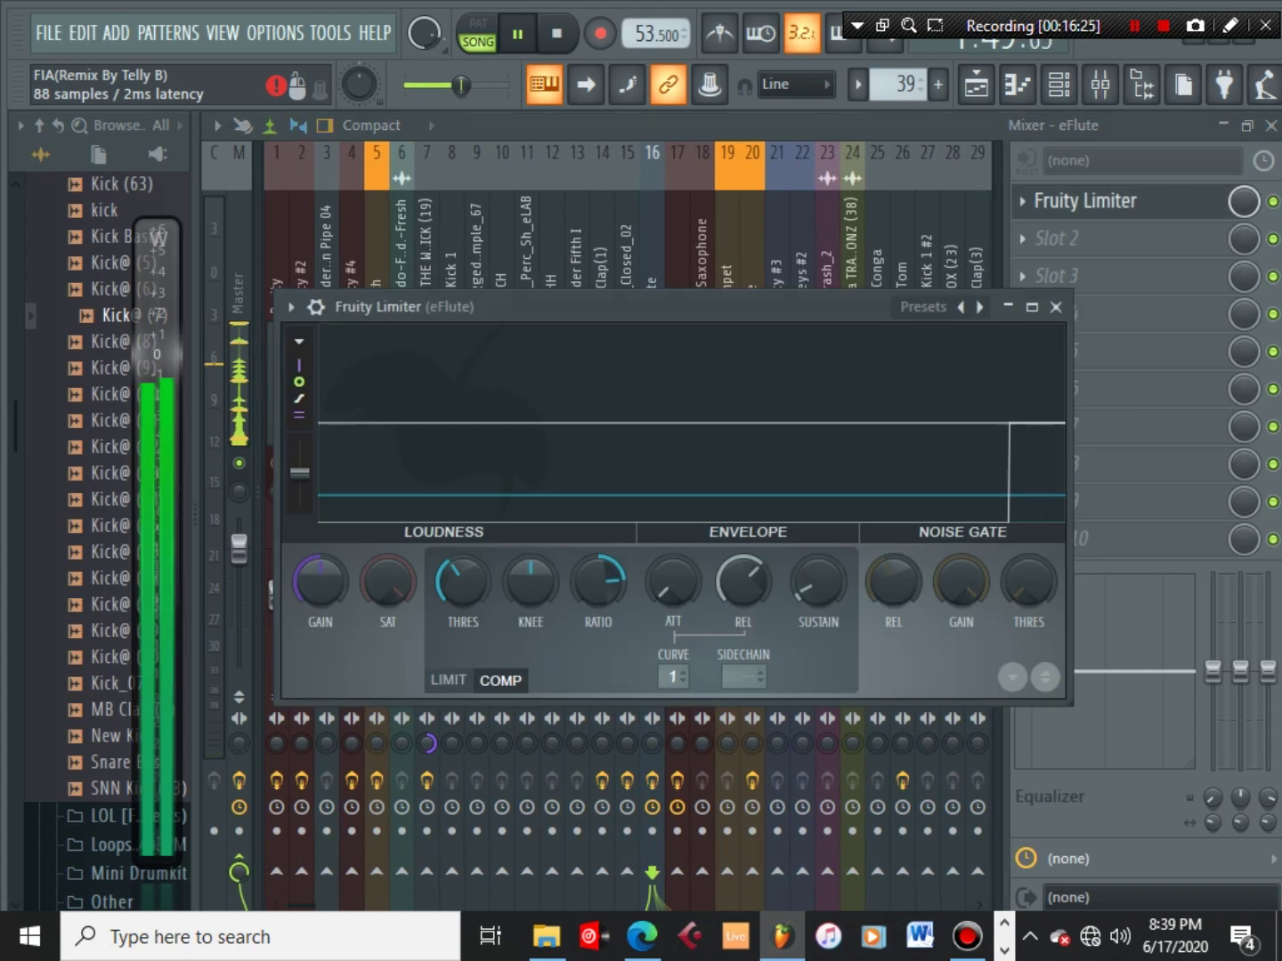
{"action": "left_click", "coordinate": [1085, 202]}
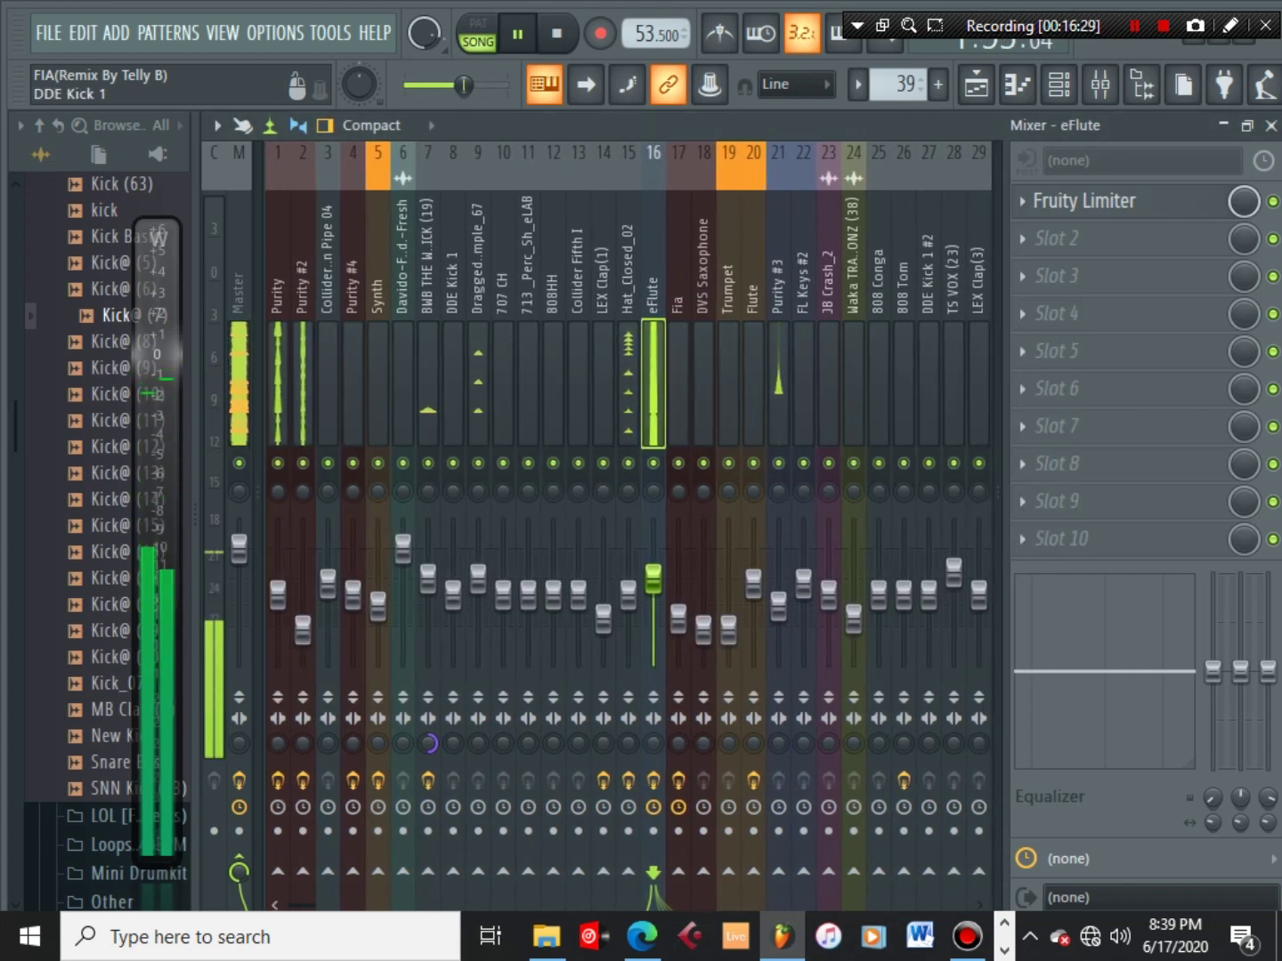
Inspect the FabFilter Pro-Q curve on the BWB THE WAVE KICK (19) mixer track and close the plugin
{"action": "left_click", "coordinate": [427, 741]}
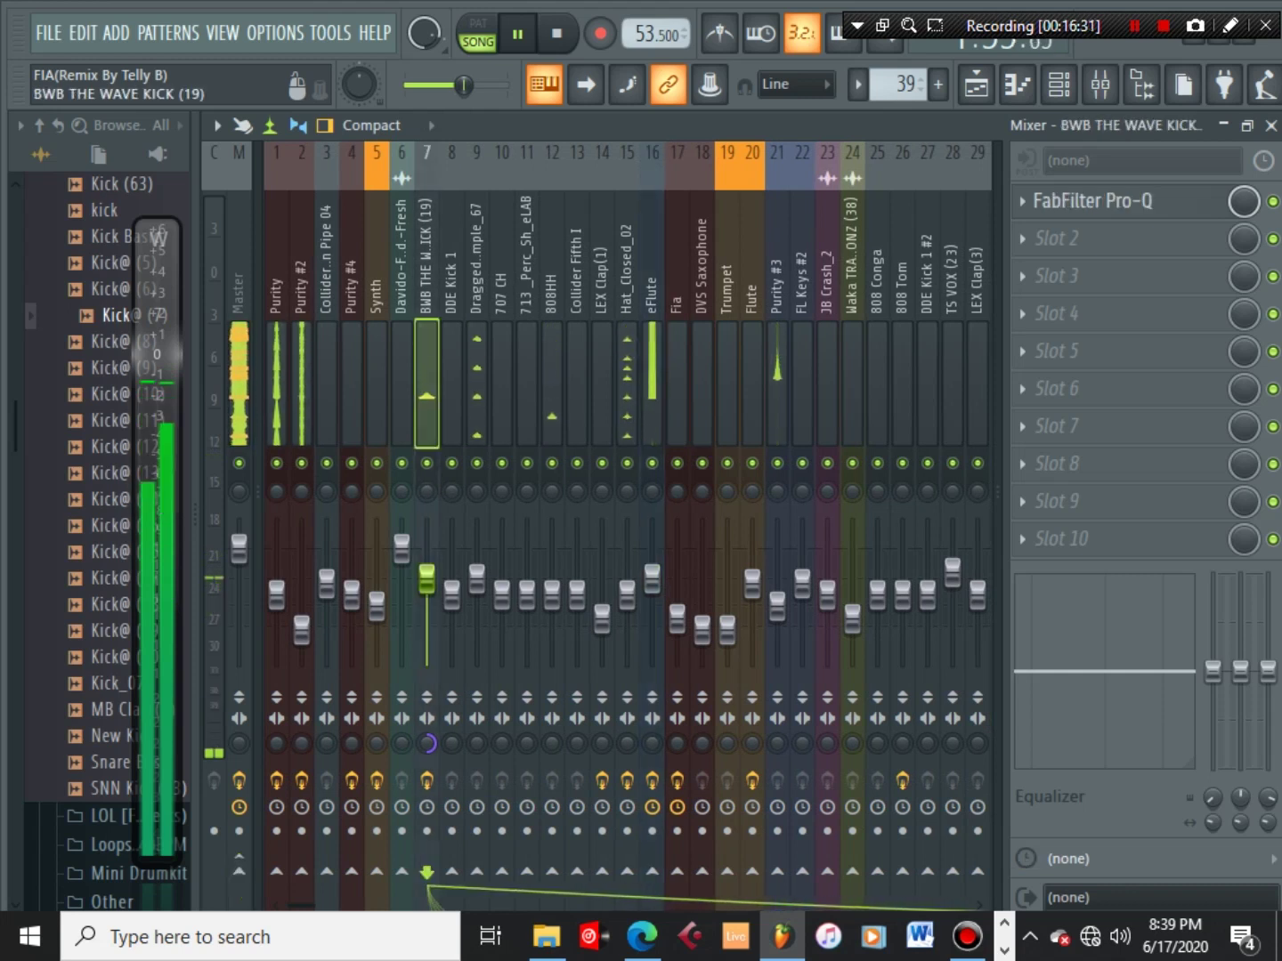
{"action": "left_click", "coordinate": [1086, 202]}
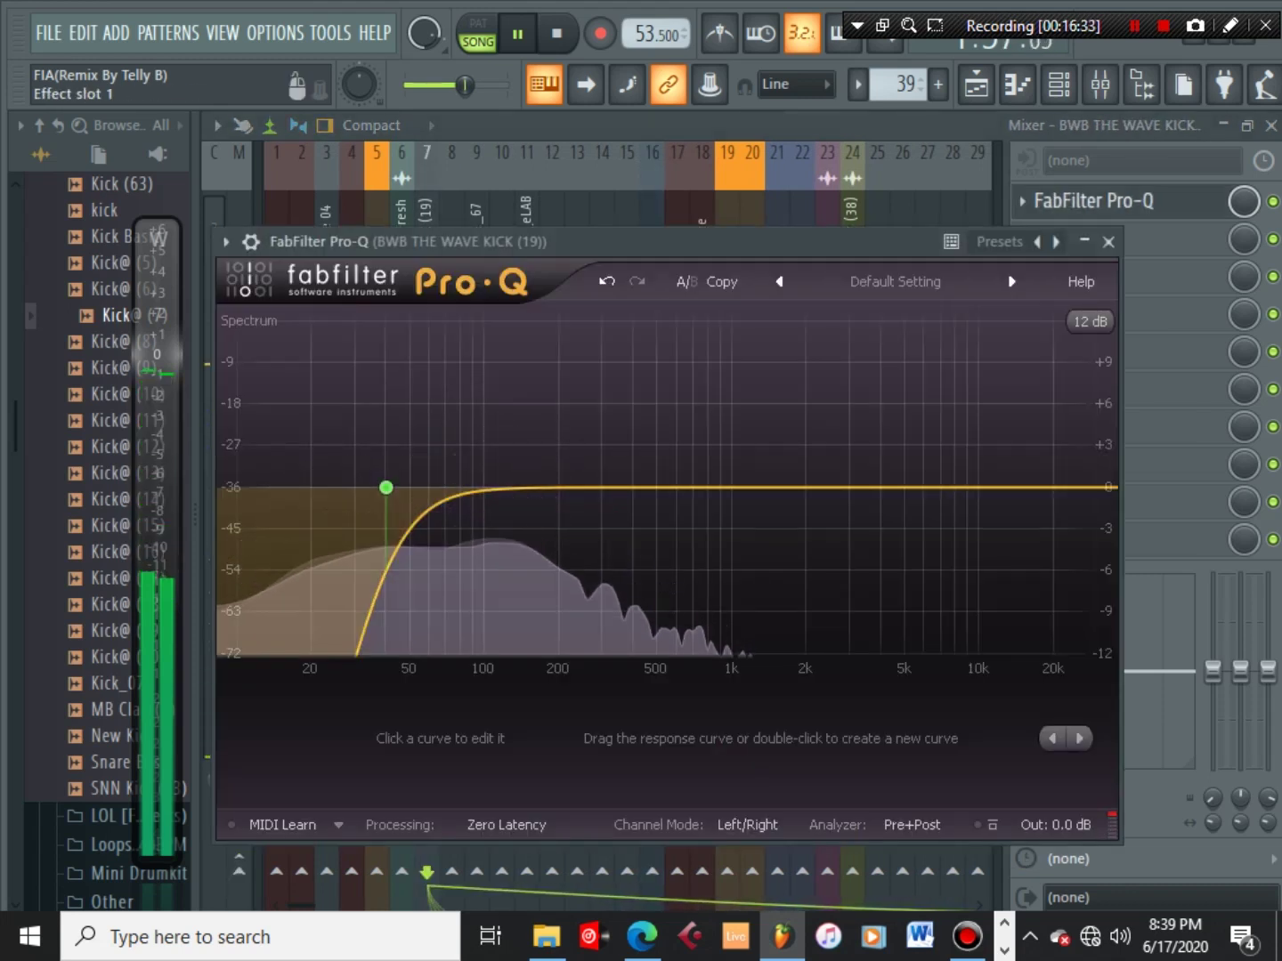
{"action": "left_click", "coordinate": [1108, 241]}
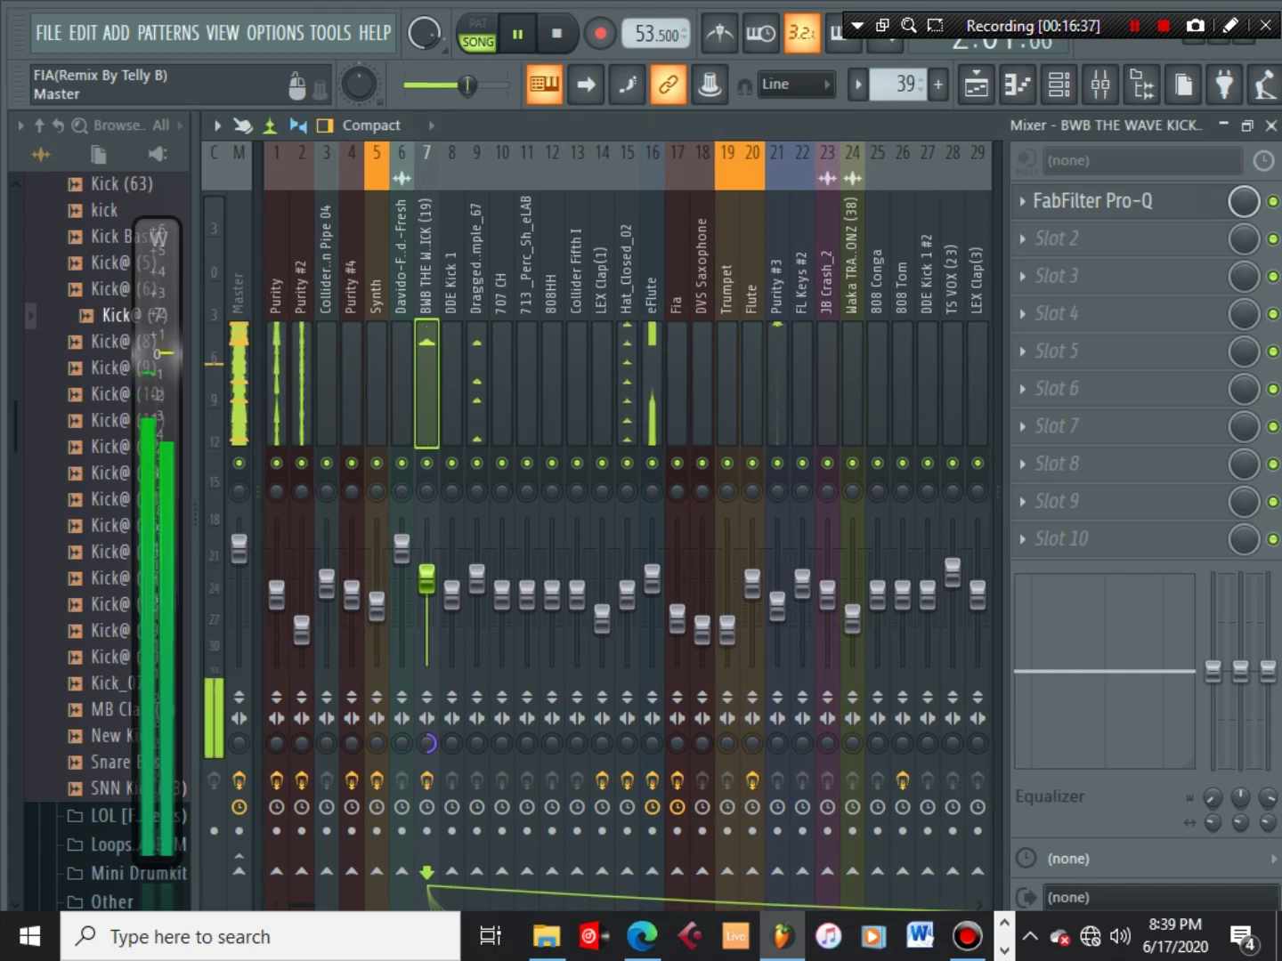
Set the Master track's Wave Candy display to Vectorscope and close the plugin window
{"action": "left_click", "coordinate": [238, 382]}
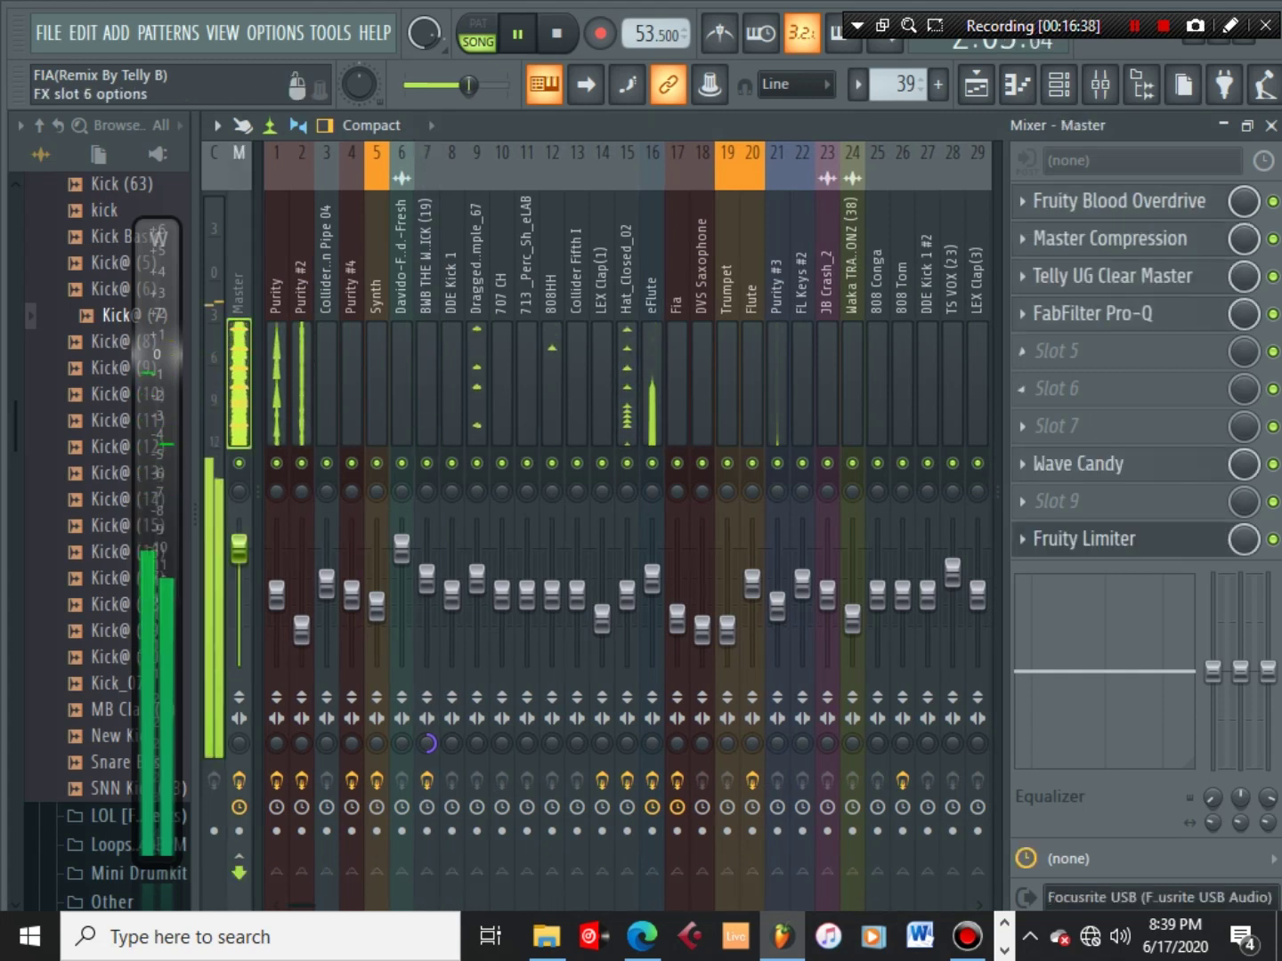
{"action": "left_click", "coordinate": [1101, 463]}
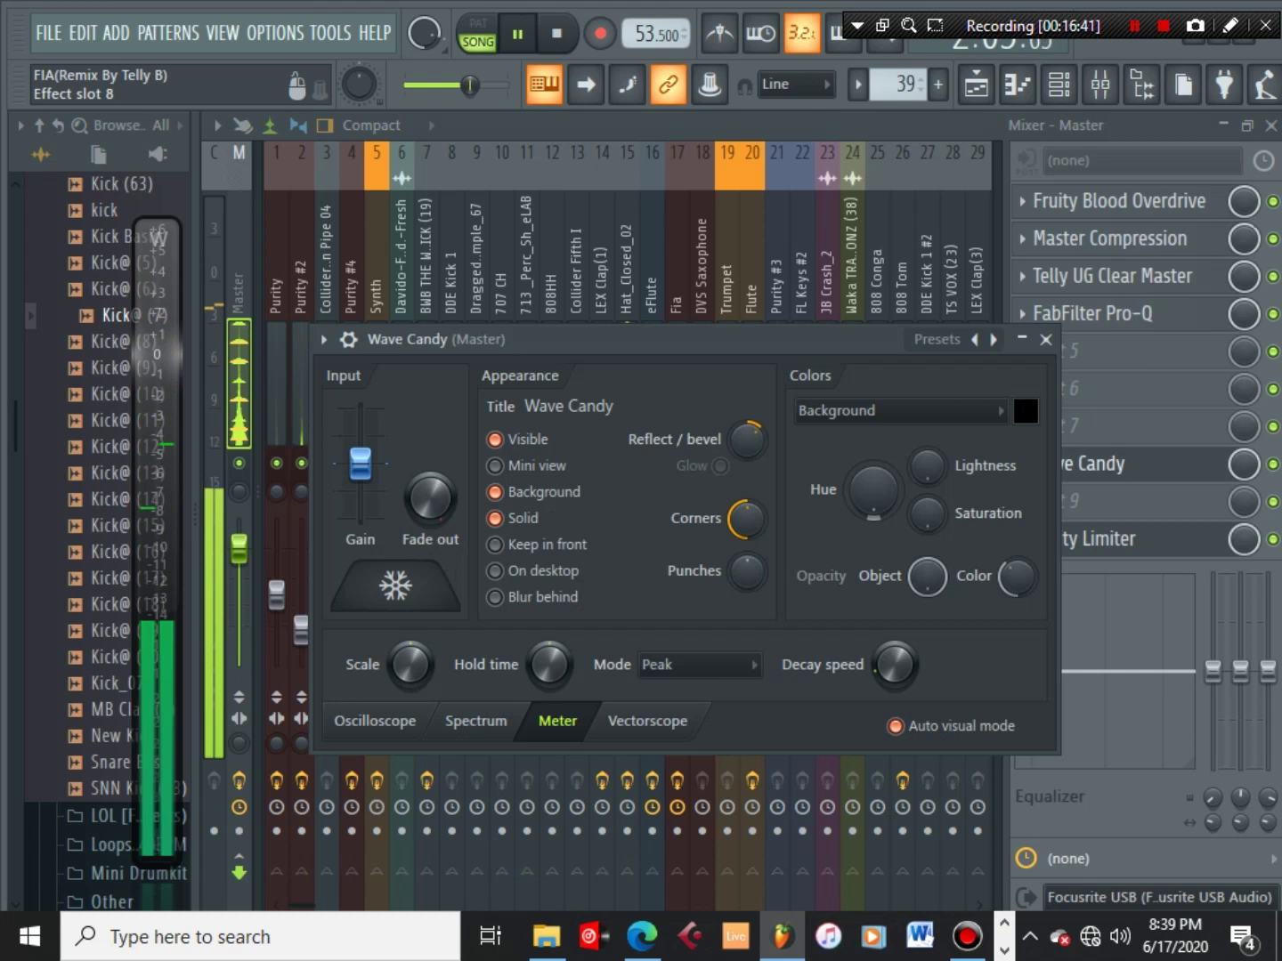
{"action": "left_click", "coordinate": [647, 721]}
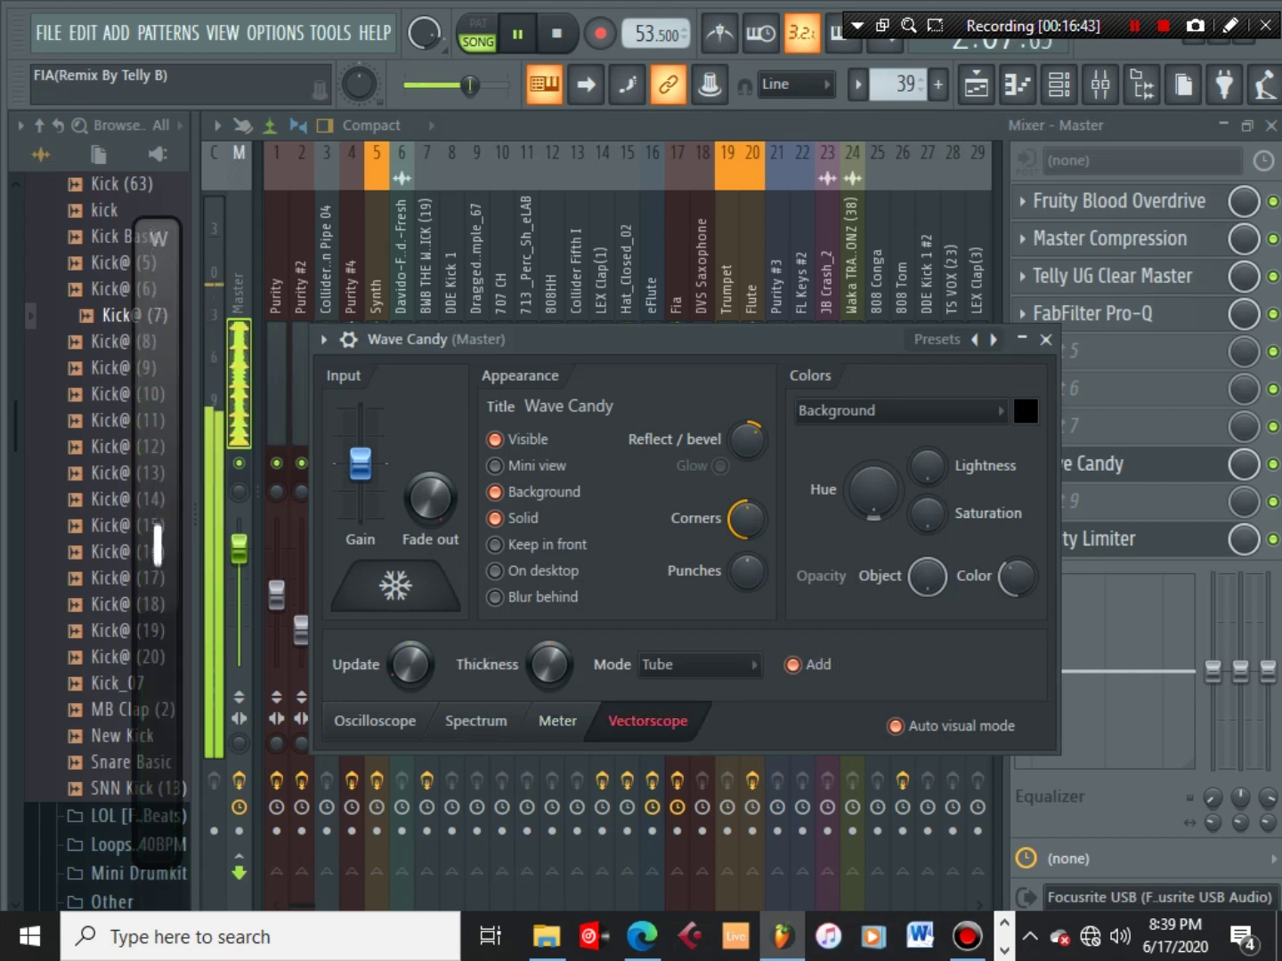
{"action": "left_click", "coordinate": [1046, 339]}
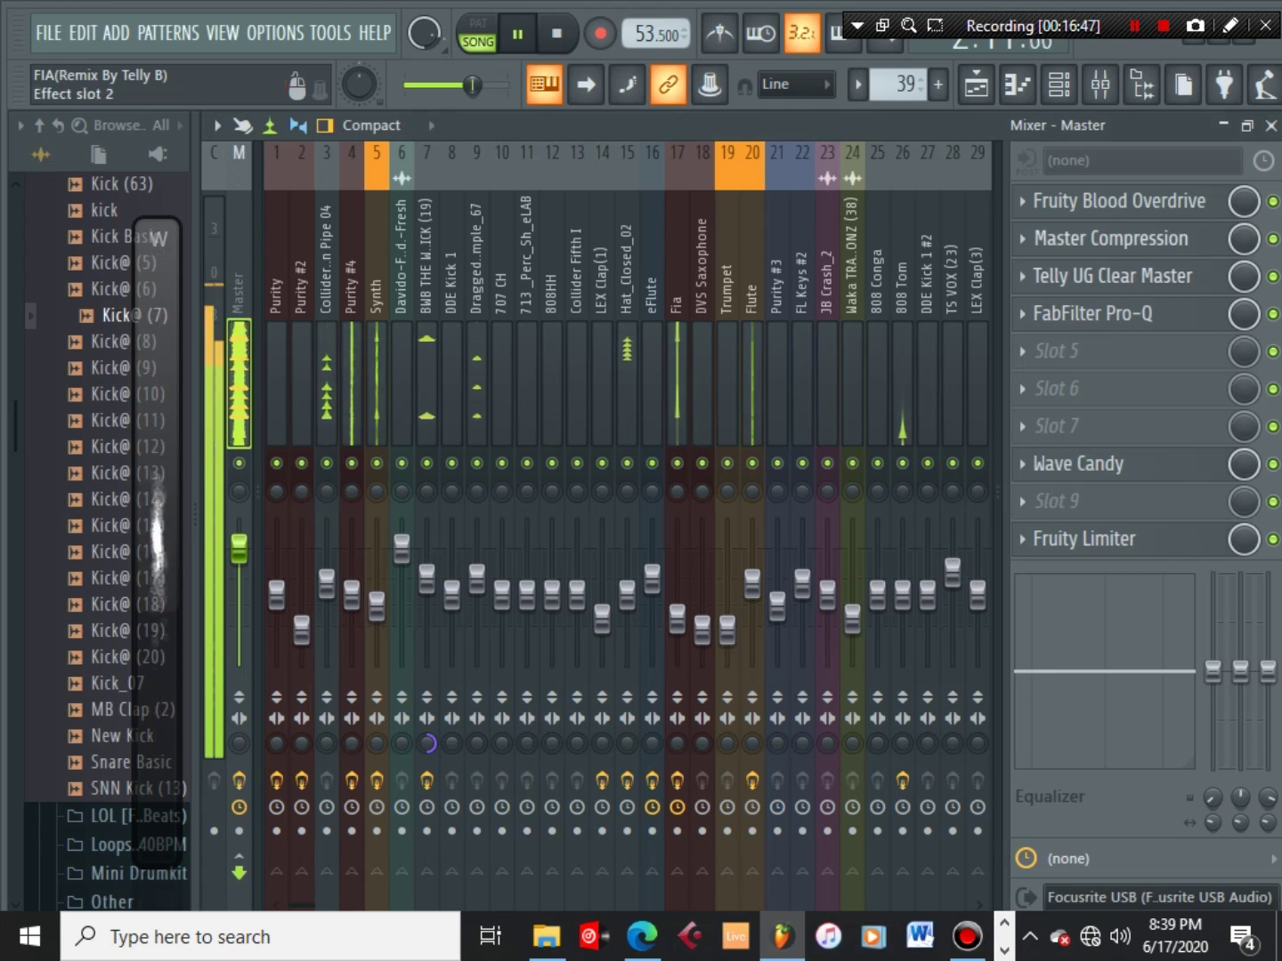
Inspect the Master Compression effect on the Master track with all three bands in view, and close it
{"action": "left_click", "coordinate": [1112, 238]}
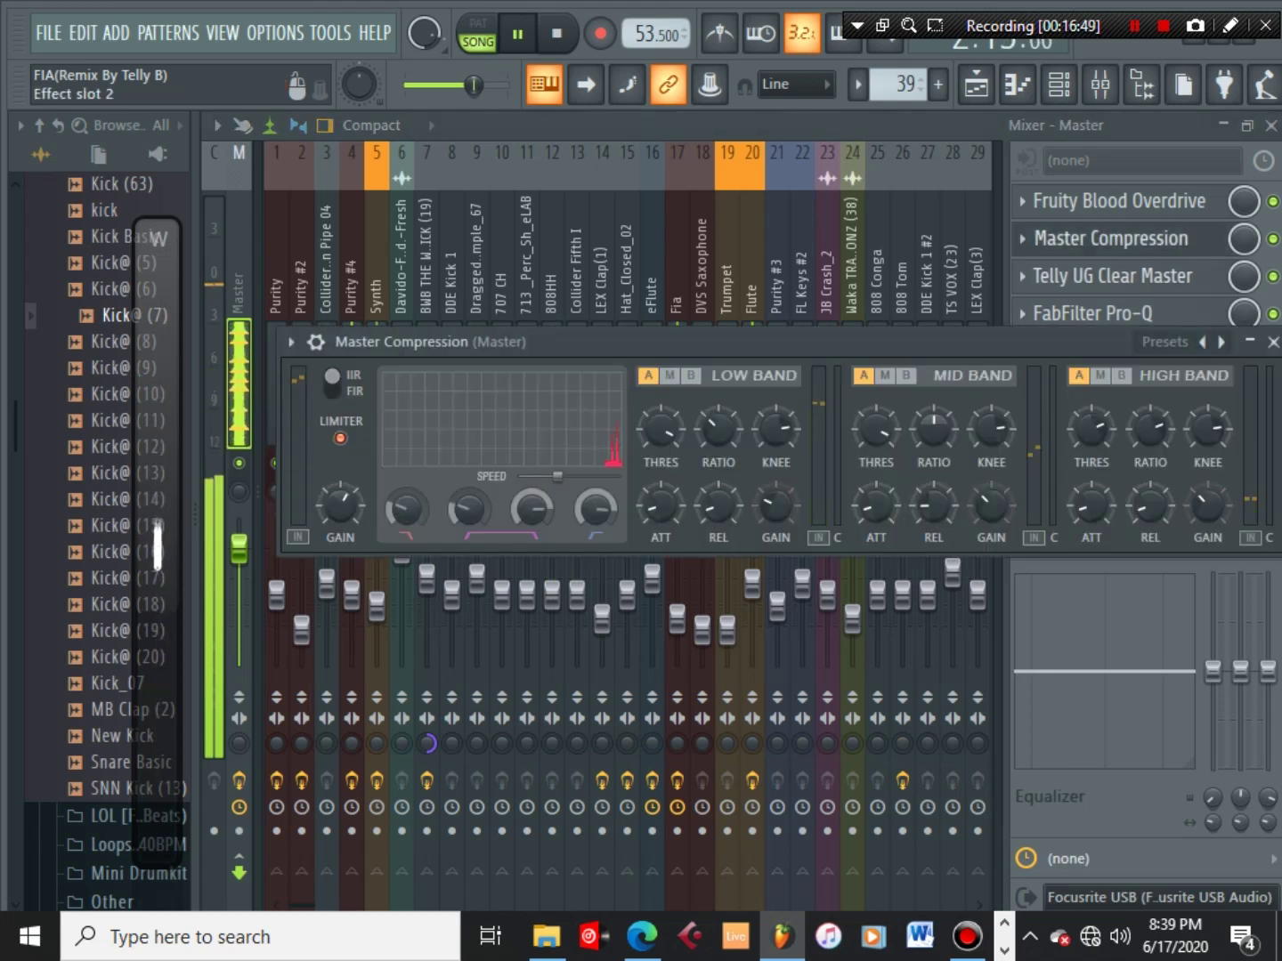
{"action": "left_click_drag", "start_coordinate": [890, 342], "coordinate": [786, 355]}
{"action": "left_click_drag", "start_coordinate": [712, 354], "coordinate": [725, 352]}
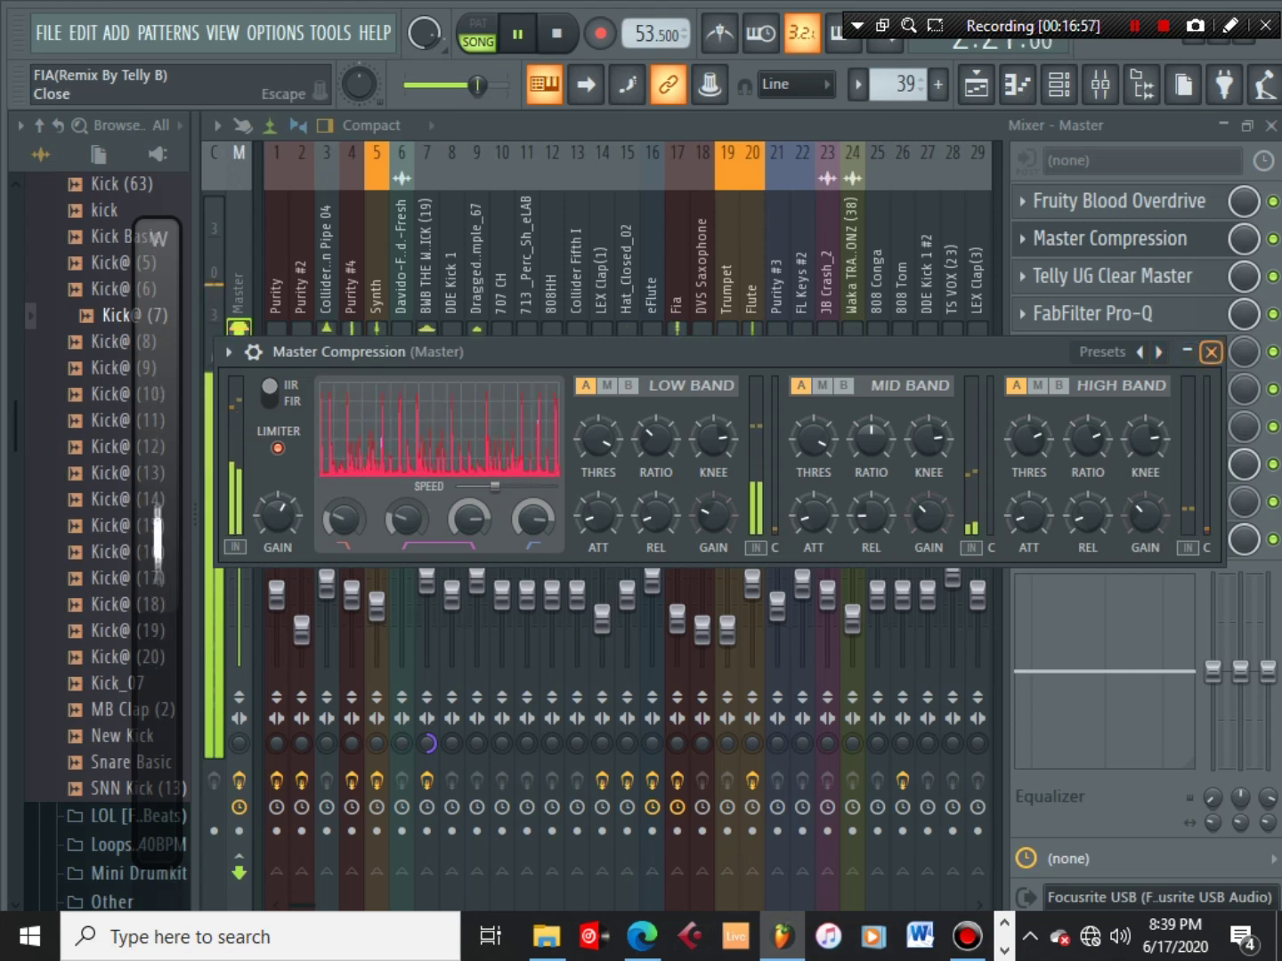
{"action": "left_click", "coordinate": [1210, 352]}
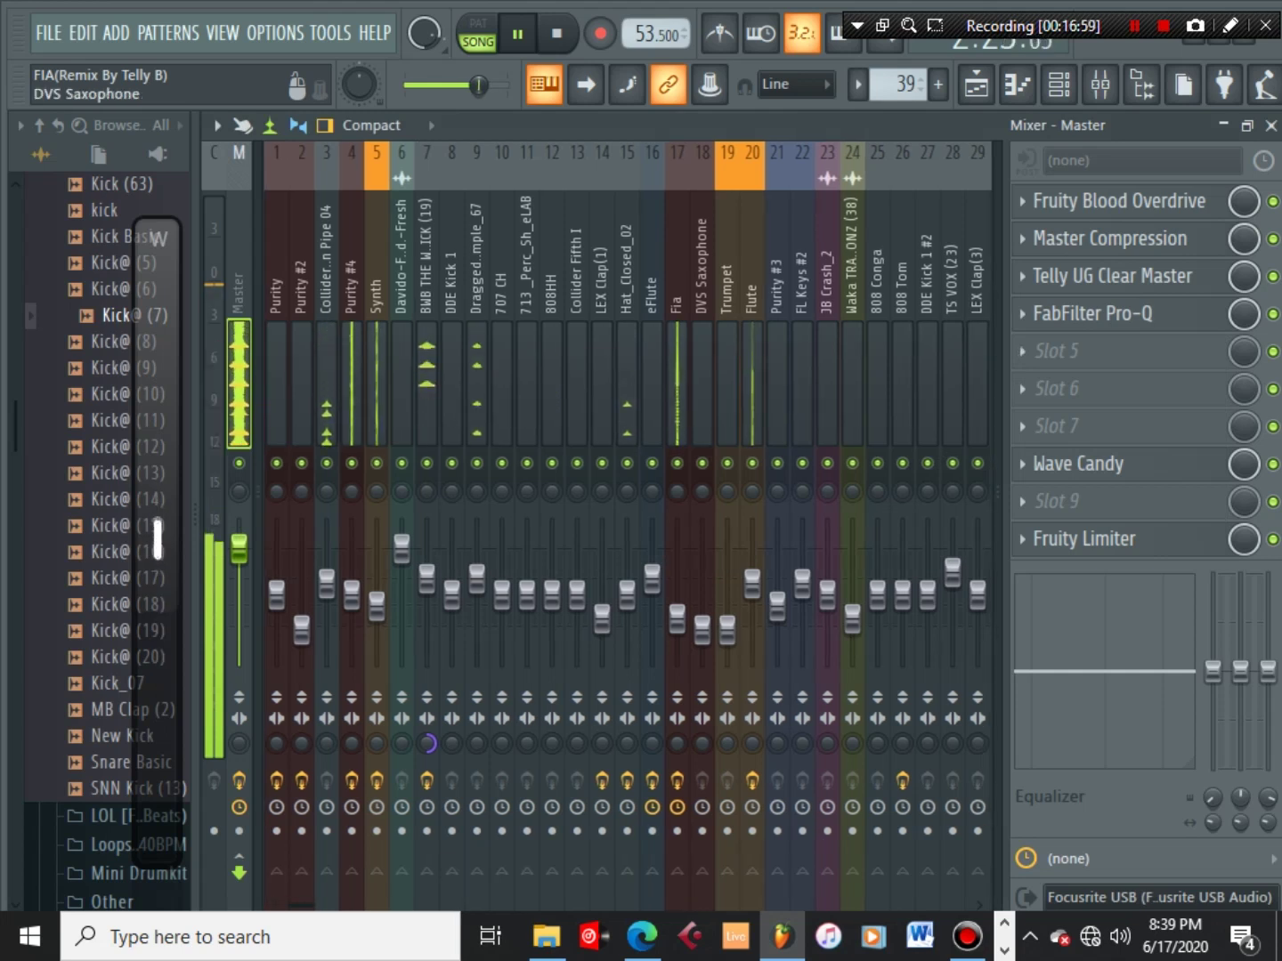
Select the Pattern 19 clip on Track 6, view its channels in the channel rack, and return to the playlist
{"action": "left_click", "coordinate": [976, 85]}
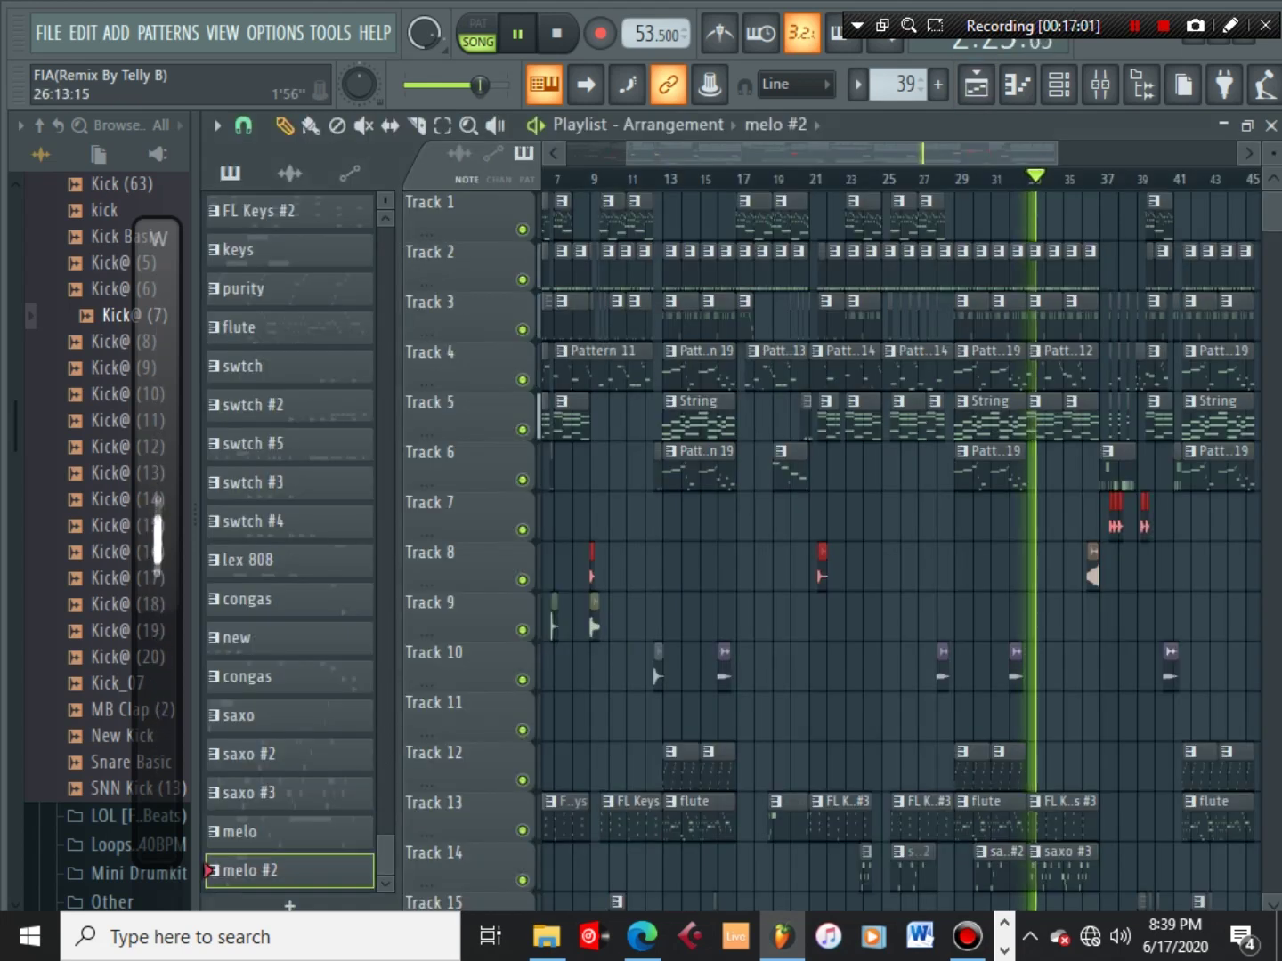
{"action": "scroll", "coordinate": [914, 427], "scroll_direction": "down", "scroll_amount": 2}
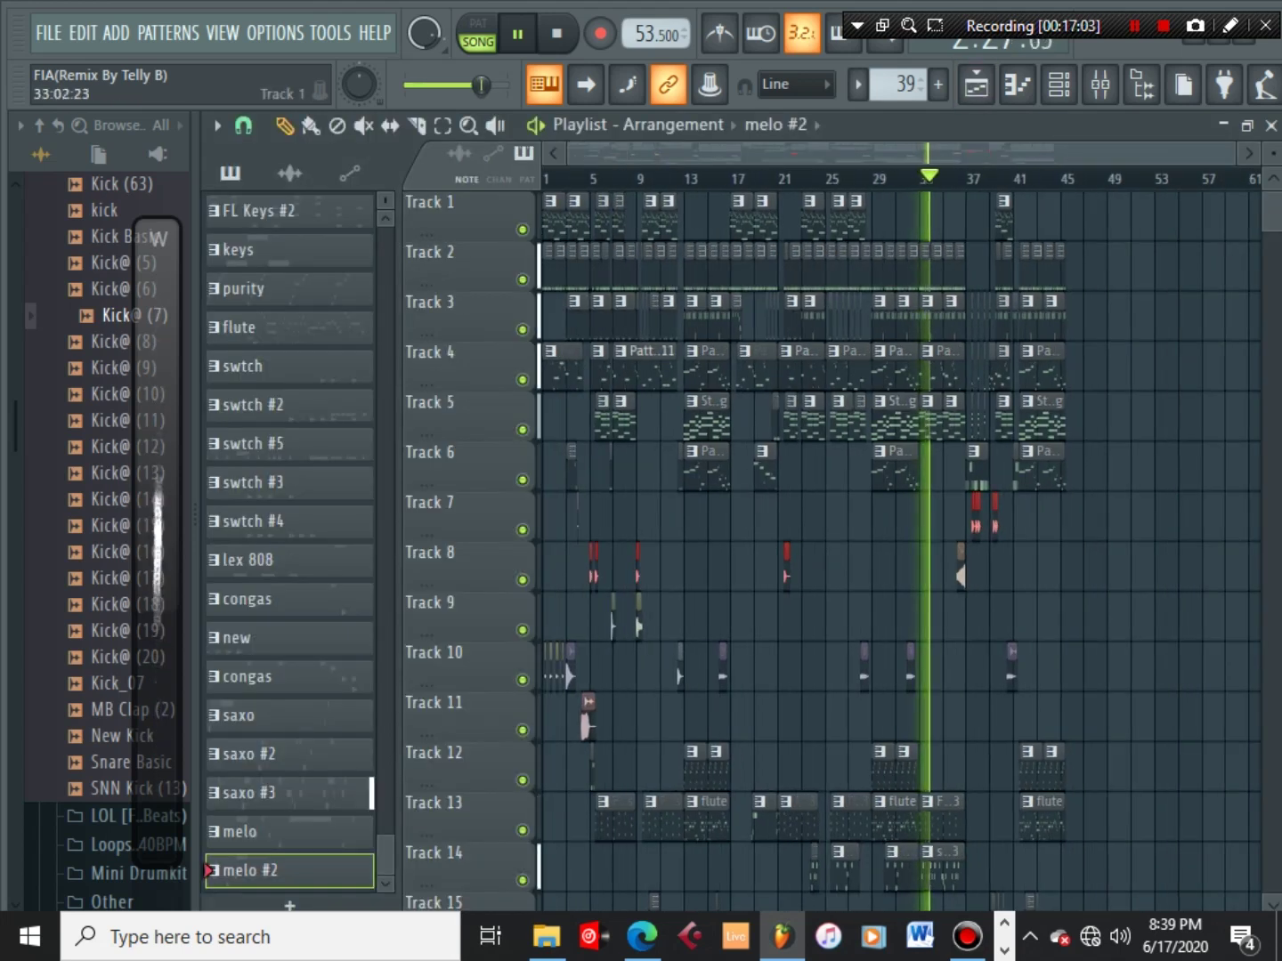
{"action": "scroll", "coordinate": [910, 427], "scroll_direction": "down", "scroll_amount": 2}
{"action": "scroll", "coordinate": [910, 428], "scroll_direction": "up", "scroll_amount": 3}
{"action": "scroll", "coordinate": [914, 320], "scroll_direction": "up", "scroll_amount": 2}
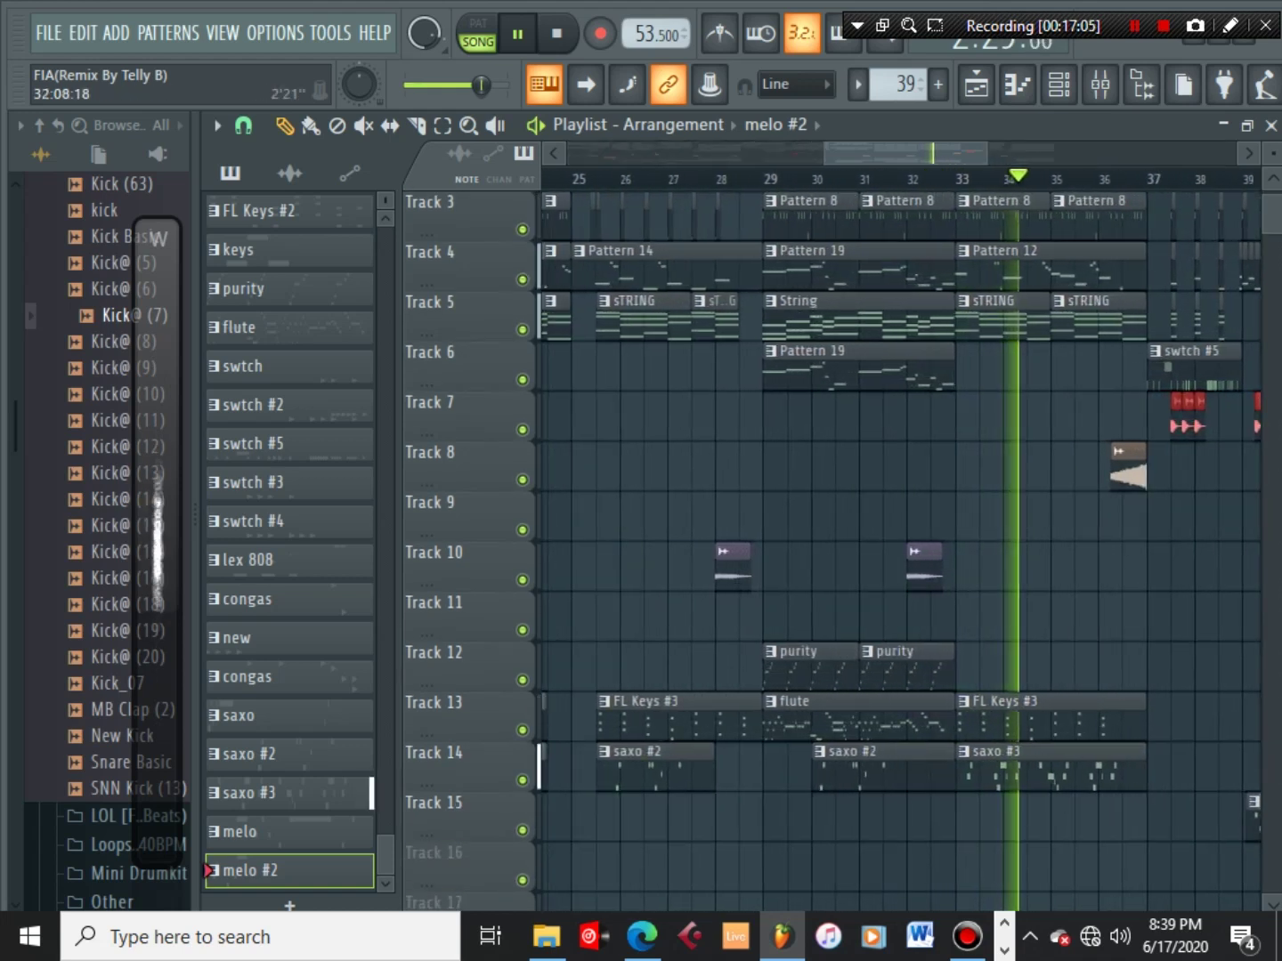
{"action": "left_click", "coordinate": [917, 352]}
{"action": "left_click", "coordinate": [1059, 84]}
{"action": "scroll", "coordinate": [801, 534], "scroll_direction": "up", "scroll_amount": 10}
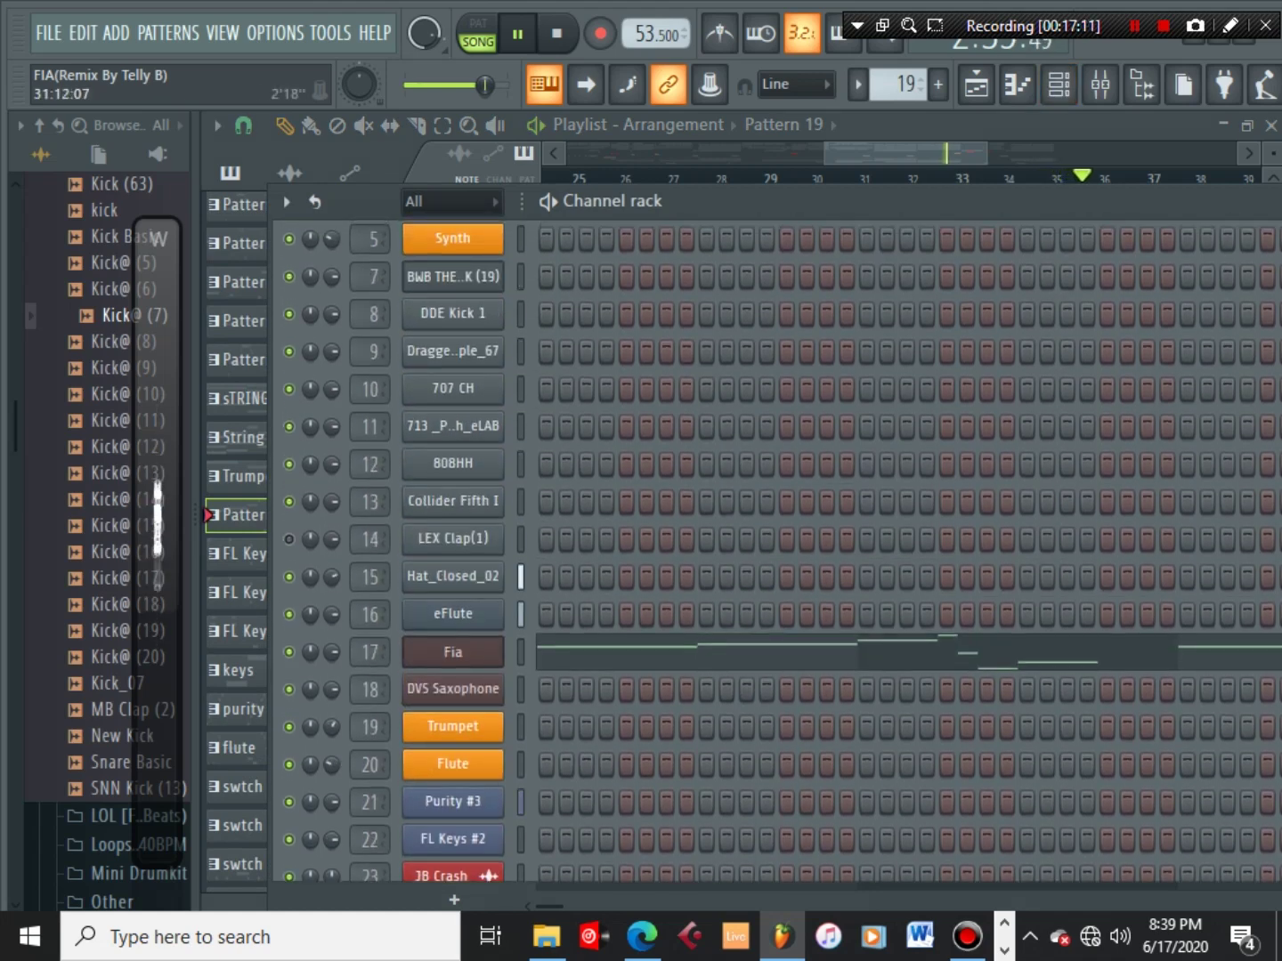
{"action": "left_click", "coordinate": [976, 85]}
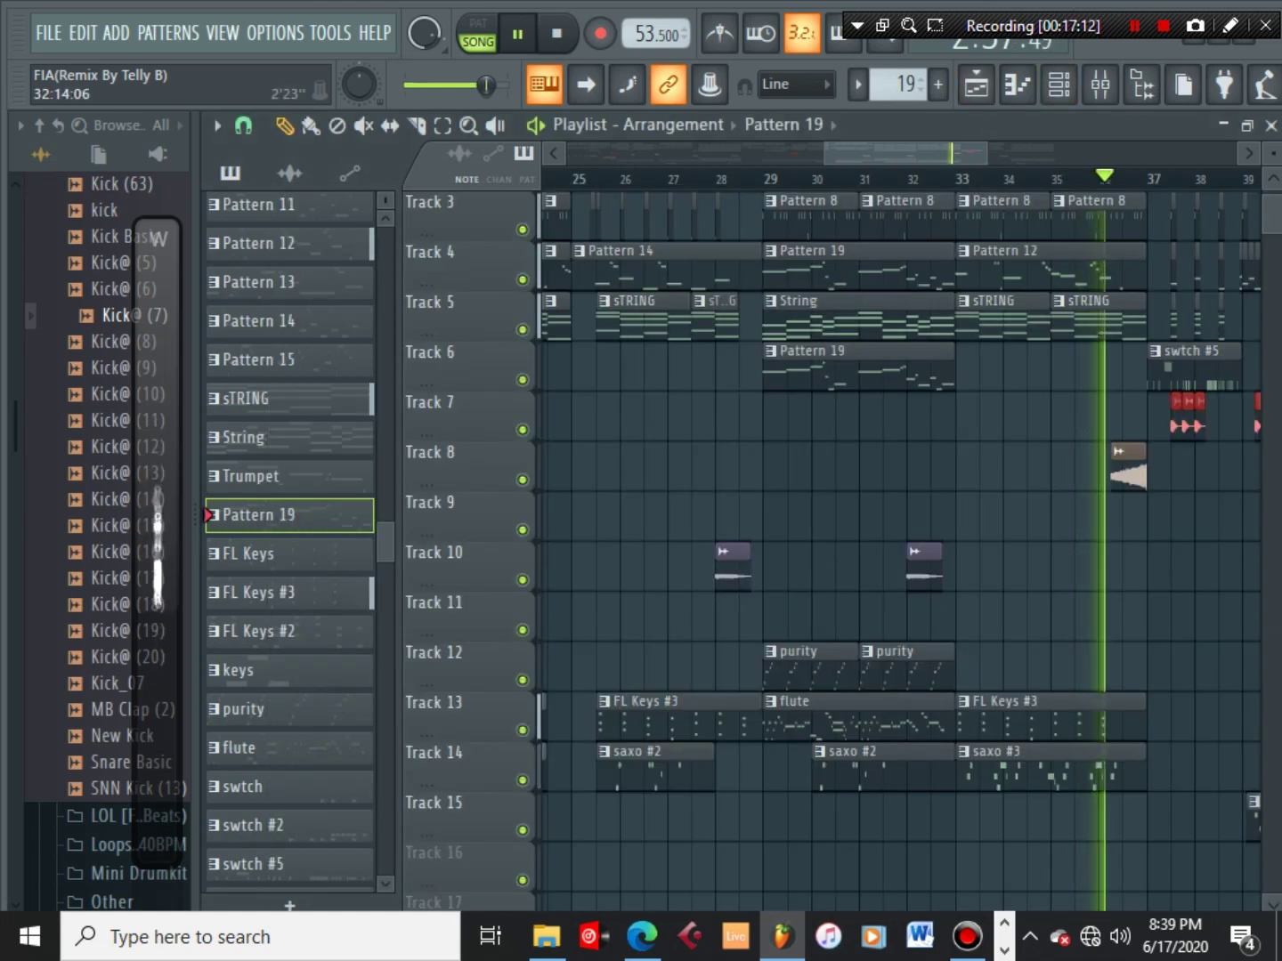
{"action": "scroll", "coordinate": [951, 534], "scroll_direction": "down", "scroll_amount": 1}
{"action": "scroll", "coordinate": [951, 534], "scroll_direction": "down", "scroll_amount": 1}
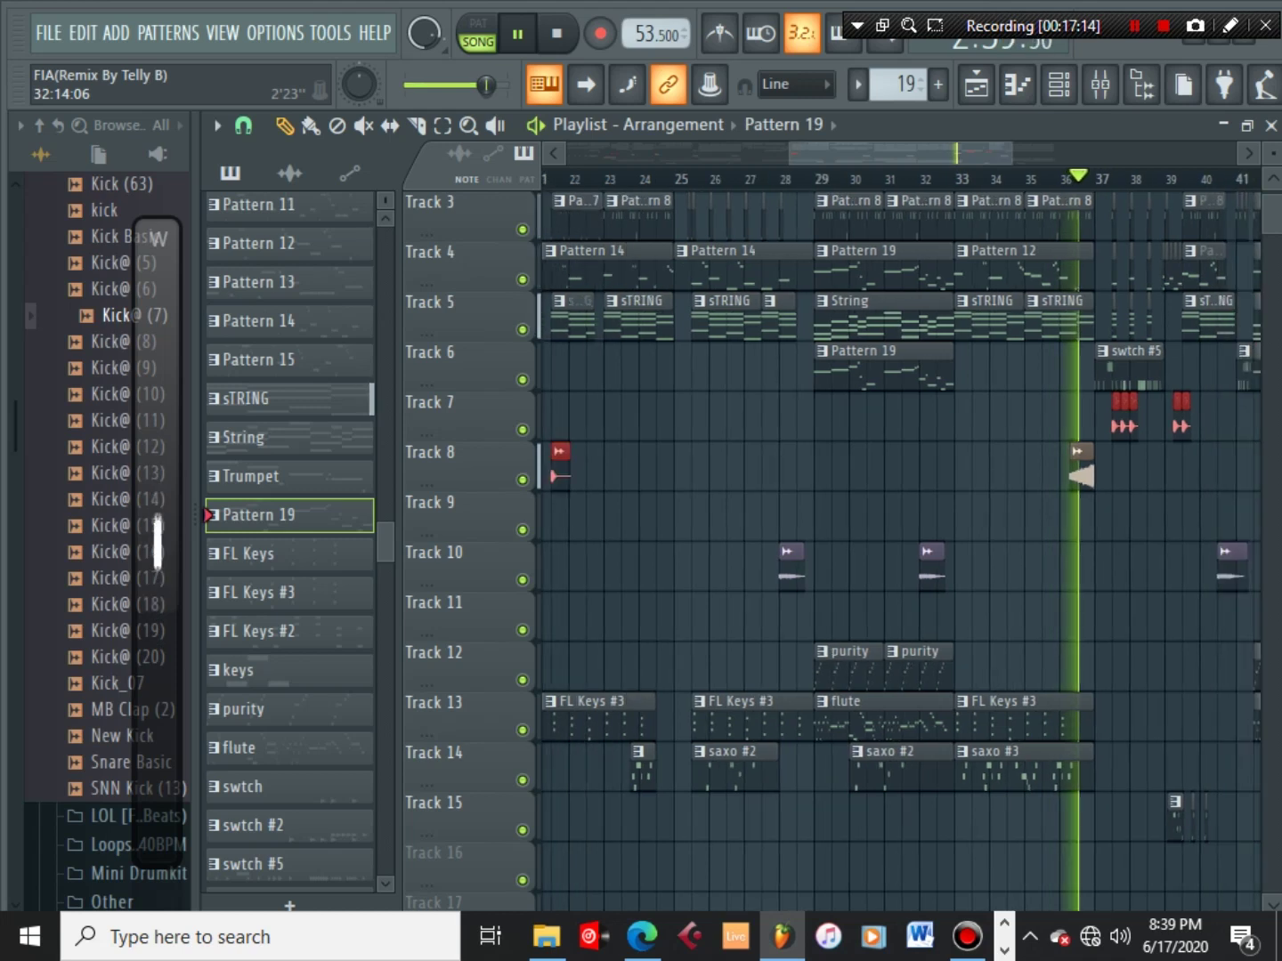
Move the flute clips and bar-33 FL Keys #3 clip on Track 13, plus all clips on Tracks 14 and 15, down one track
{"action": "scroll", "coordinate": [964, 534], "scroll_direction": "down", "scroll_amount": 2}
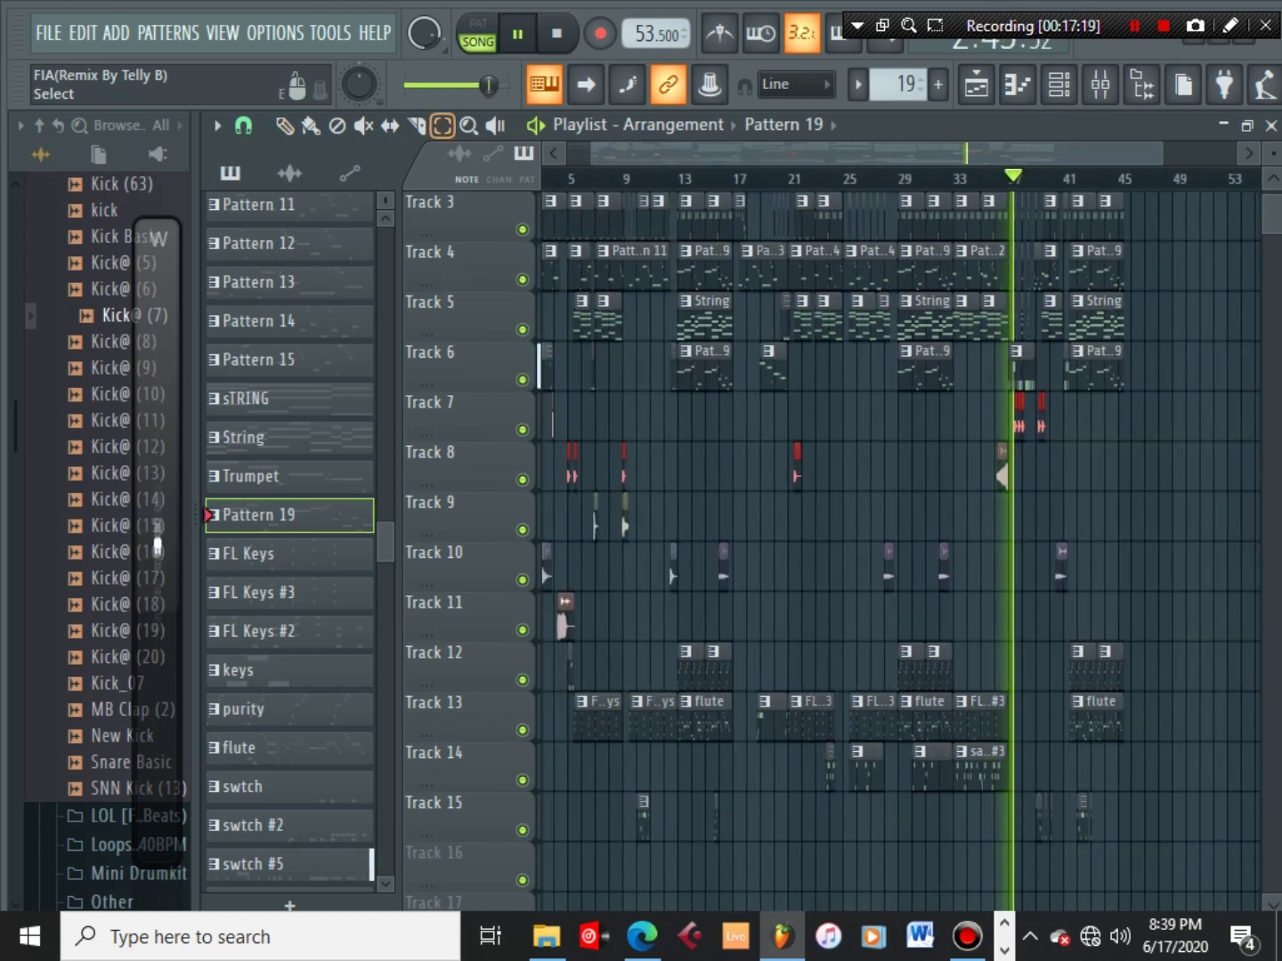
{"action": "scroll", "coordinate": [899, 534], "scroll_direction": "down", "scroll_amount": 3}
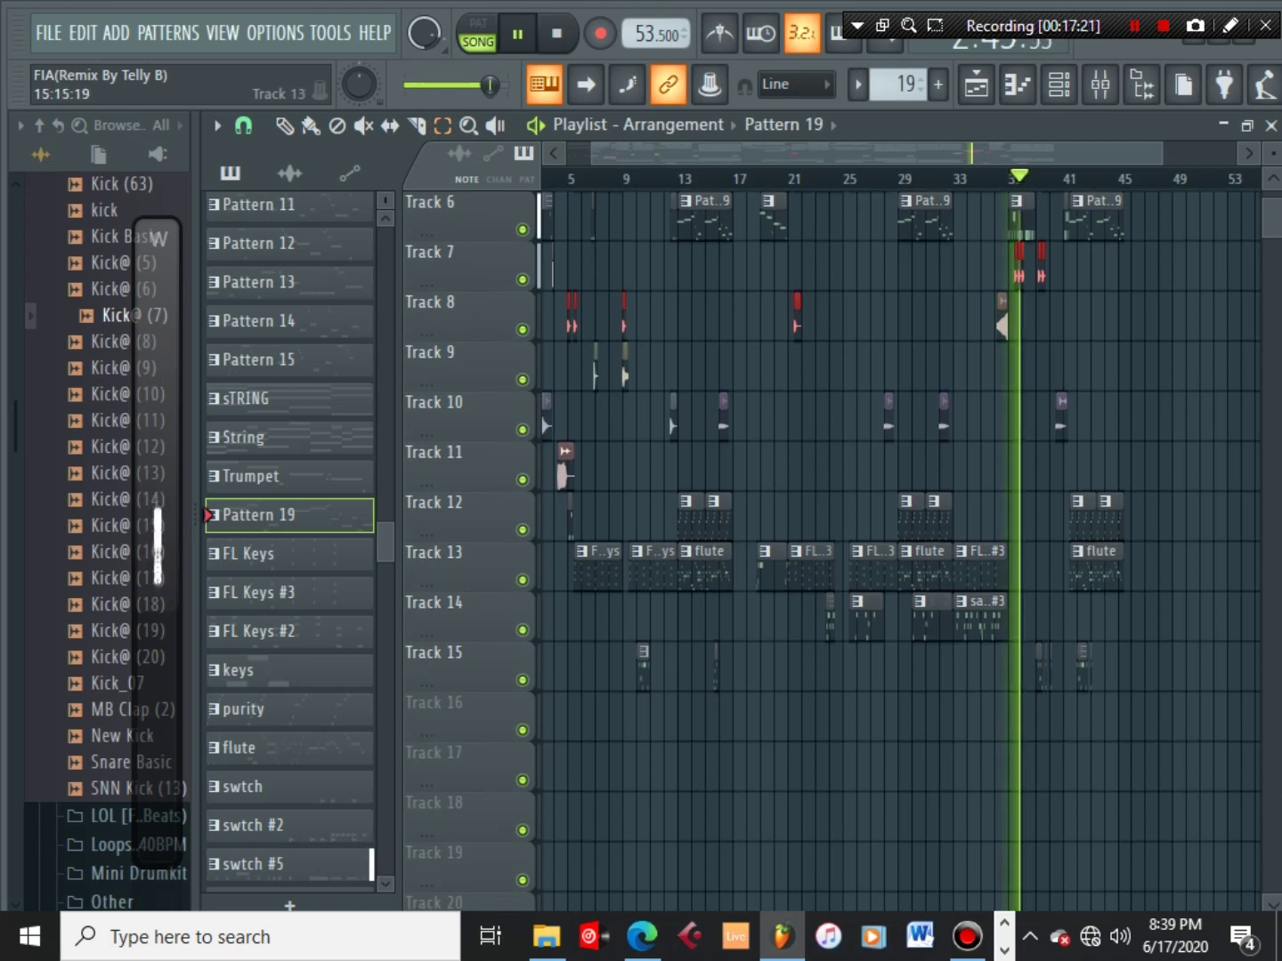
{"action": "left_click_drag", "start_coordinate": [938, 570], "coordinate": [1001, 570]}
{"action": "left_click", "coordinate": [1078, 570], "text": "ctrl+shift"}
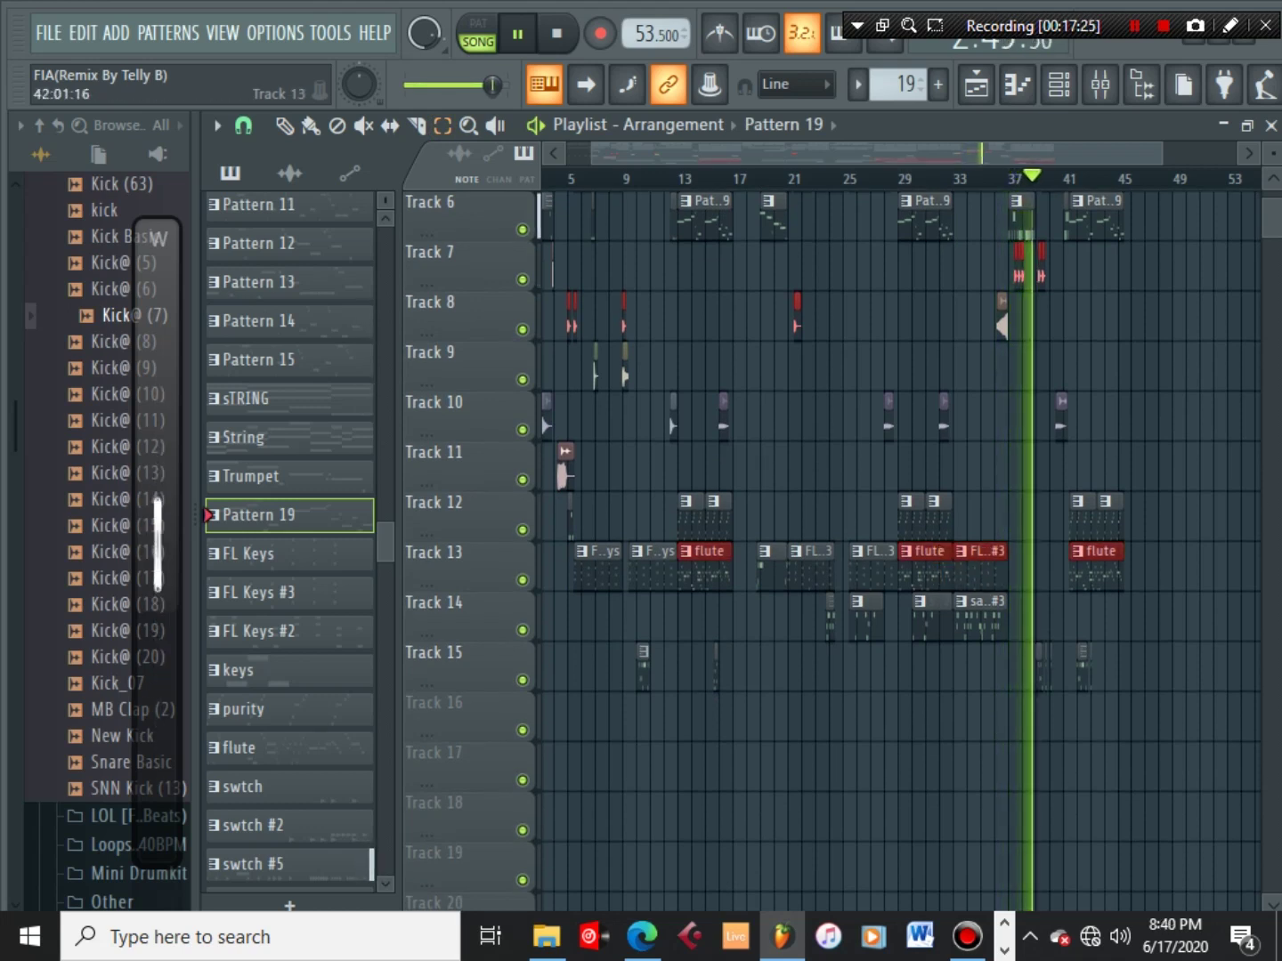
{"action": "left_click_drag", "start_coordinate": [1150, 615], "coordinate": [609, 786]}
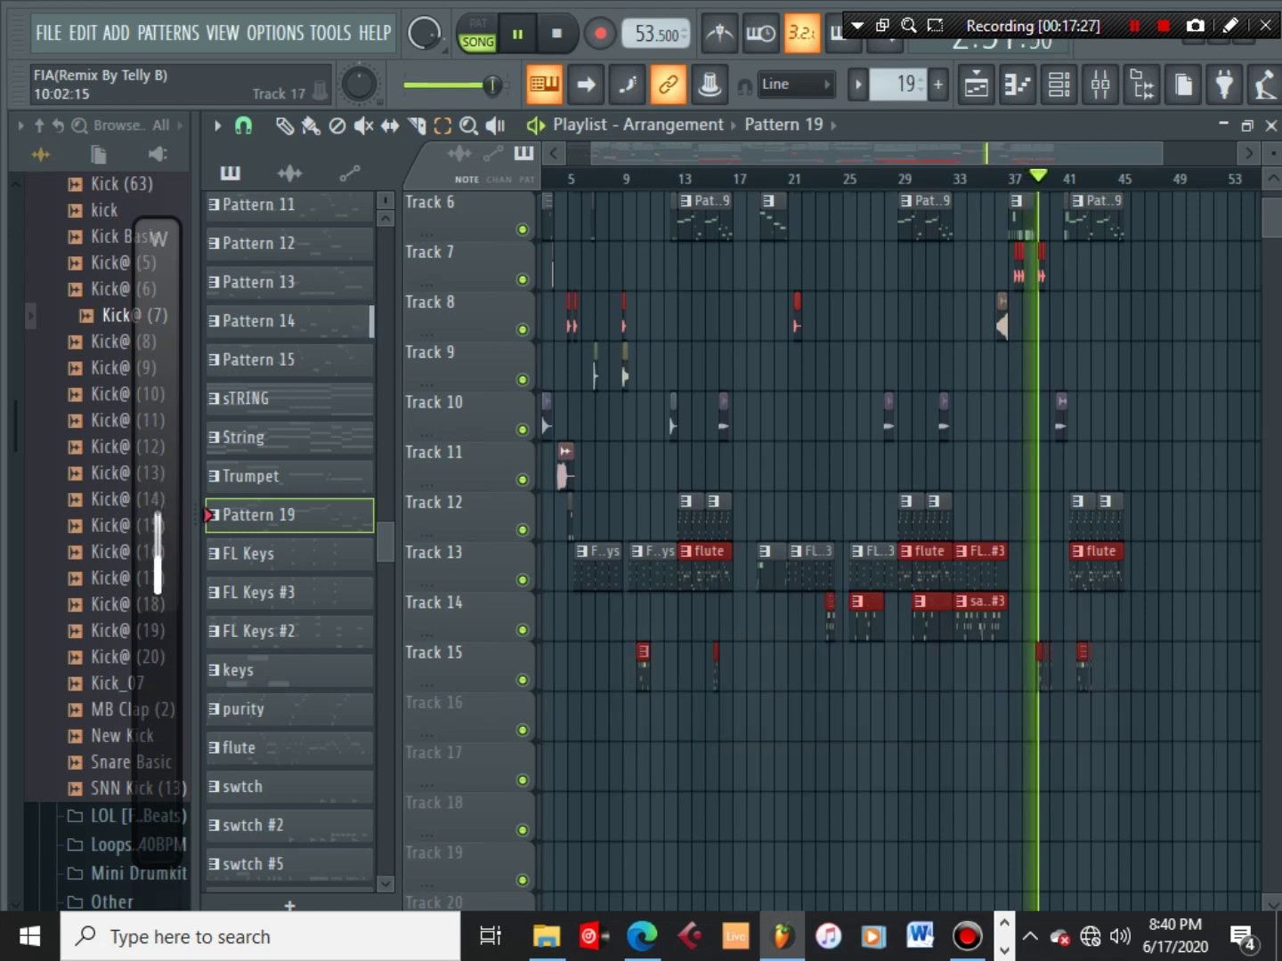
{"action": "key", "text": "shift+Down"}
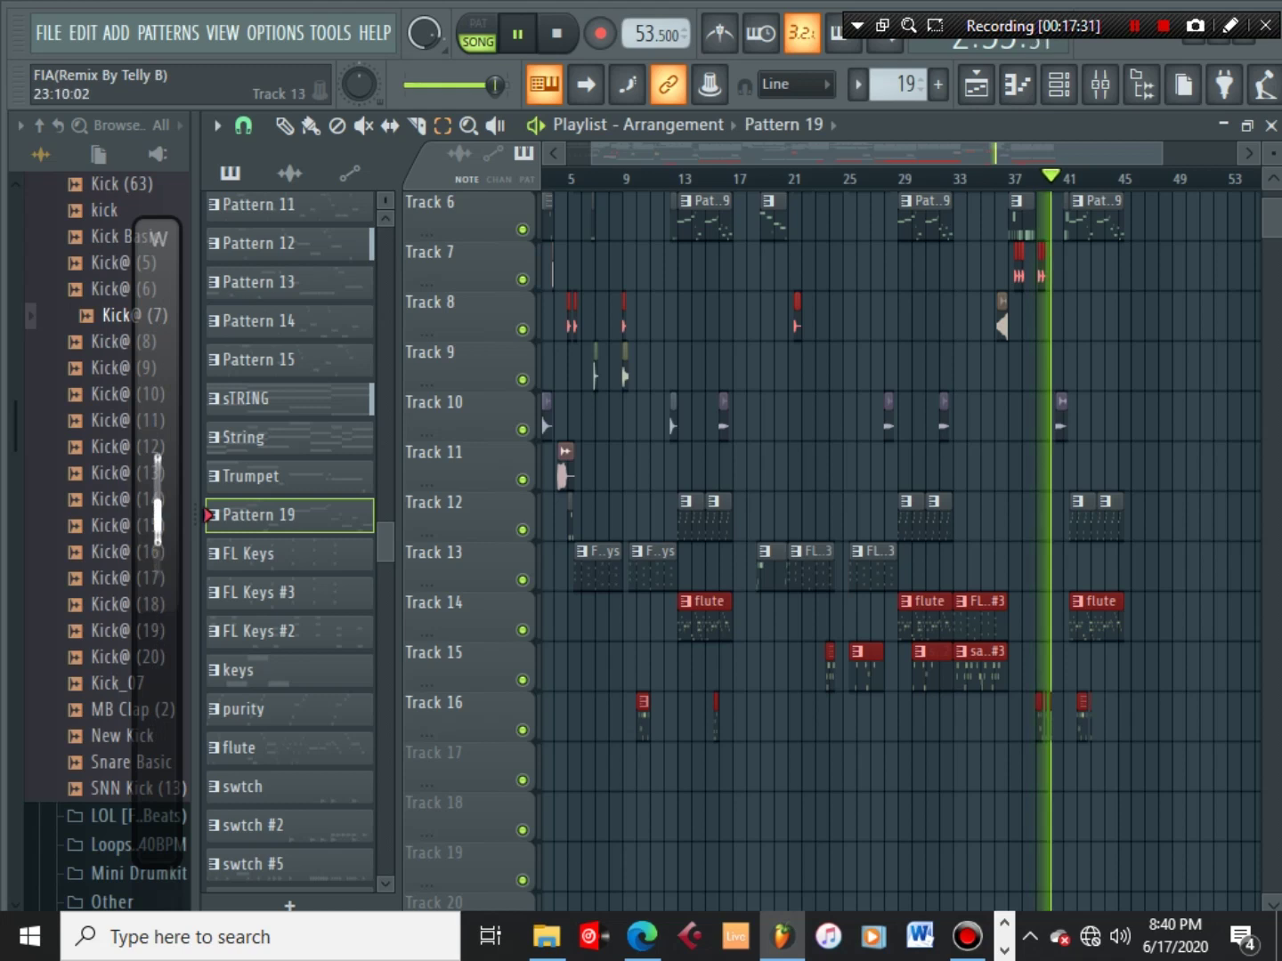
Add the Track 13 clip at bar 19 to the selection and shift all selected clips down one track
{"action": "scroll", "coordinate": [899, 570], "scroll_direction": "up", "scroll_amount": 1}
{"action": "scroll", "coordinate": [899, 569], "scroll_direction": "down", "scroll_amount": 3}
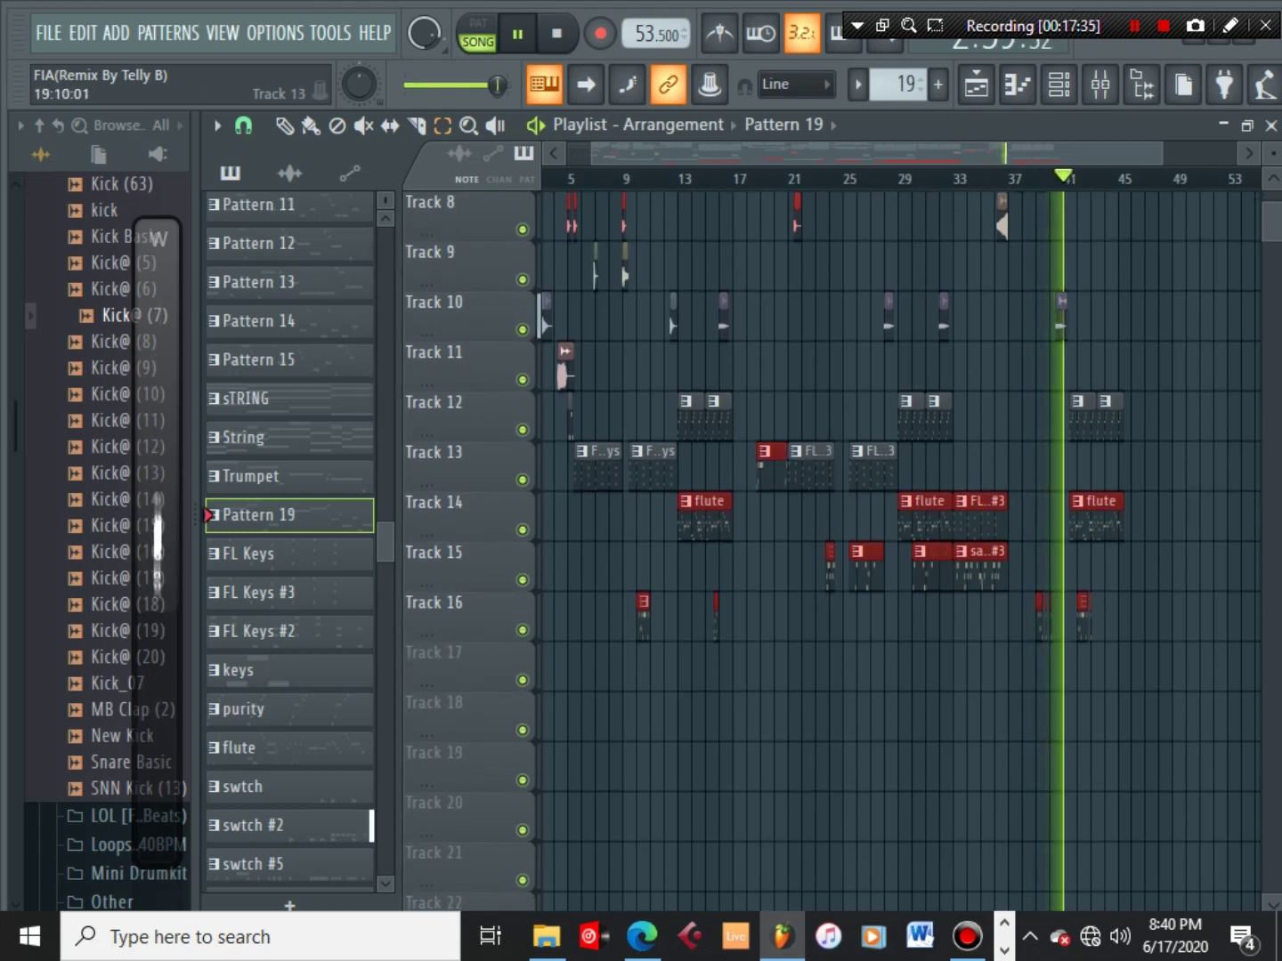
{"action": "key", "text": "shift+Down"}
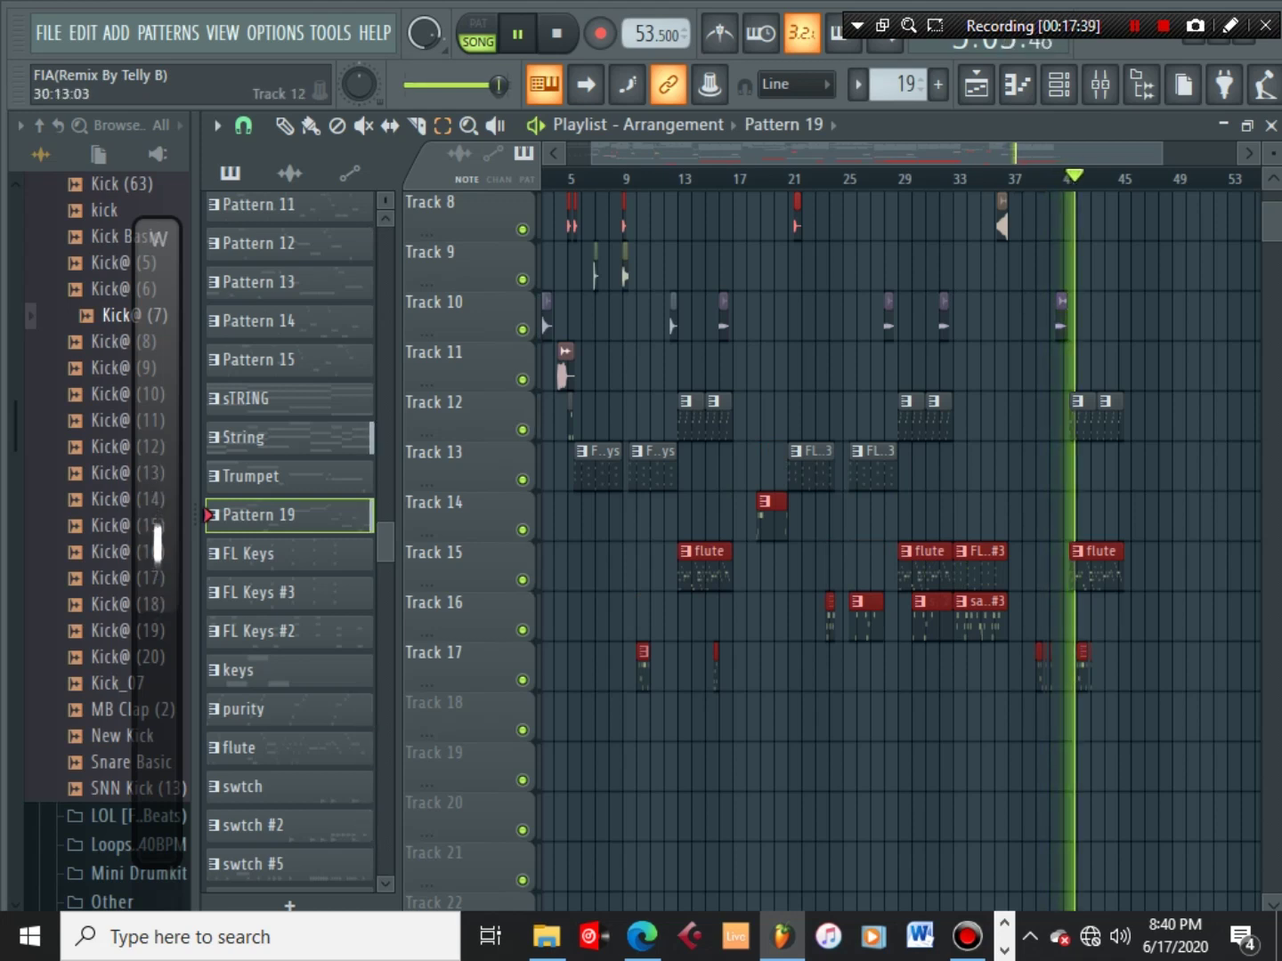
Move the FL Keys #3 clip at bar 33 from Track 15 back up to Track 13 and save the project
{"action": "left_click", "coordinate": [985, 566]}
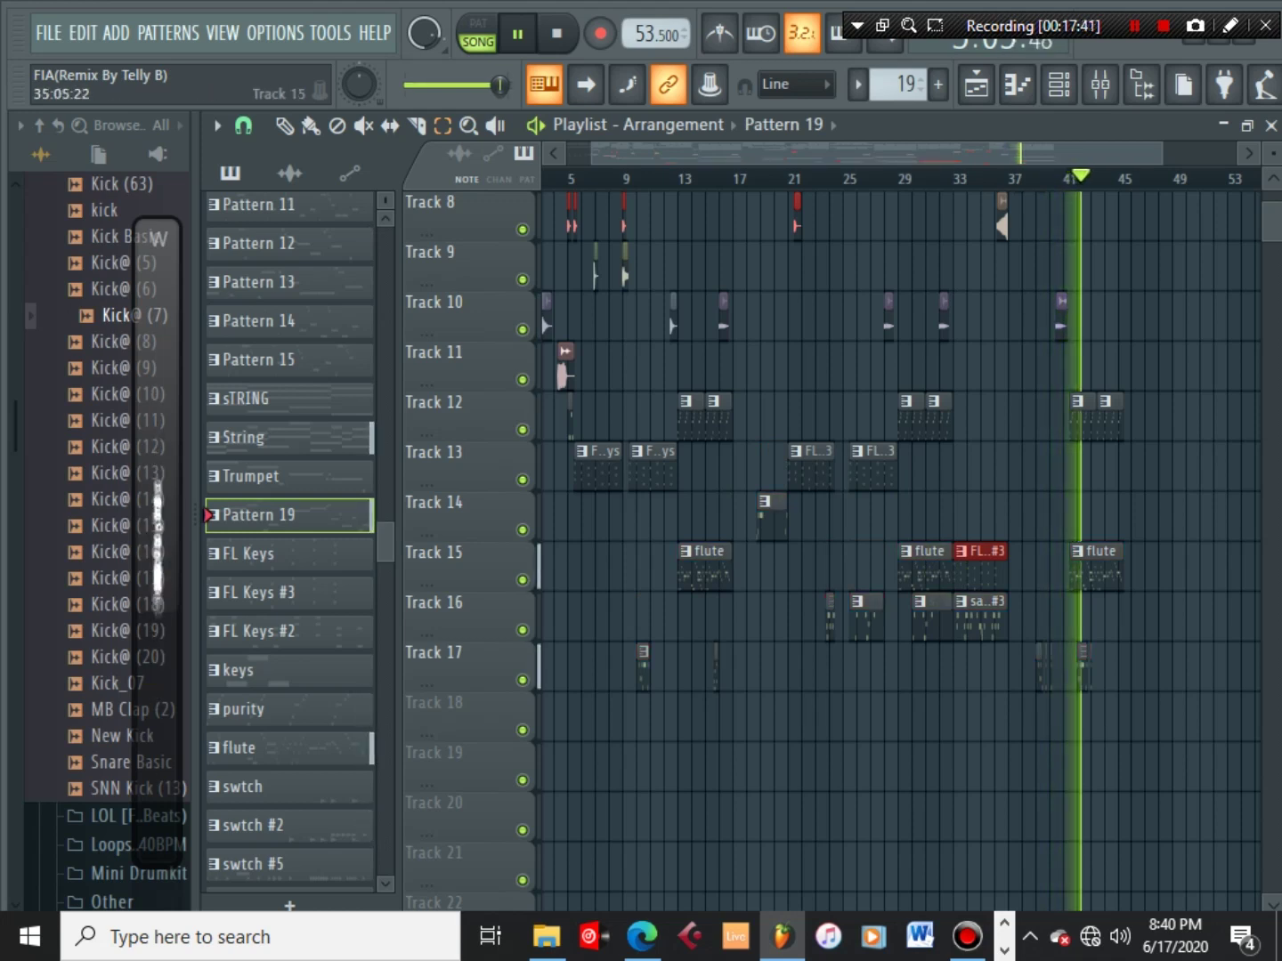
{"action": "left_click_drag", "start_coordinate": [985, 567], "coordinate": [985, 467]}
{"action": "key", "text": "ctrl+s"}
Select the swtch #5 clip on Track 6 and every clip on Tracks 7 to 17, and move them down one track
{"action": "scroll", "coordinate": [891, 552], "scroll_direction": "up", "scroll_amount": 4}
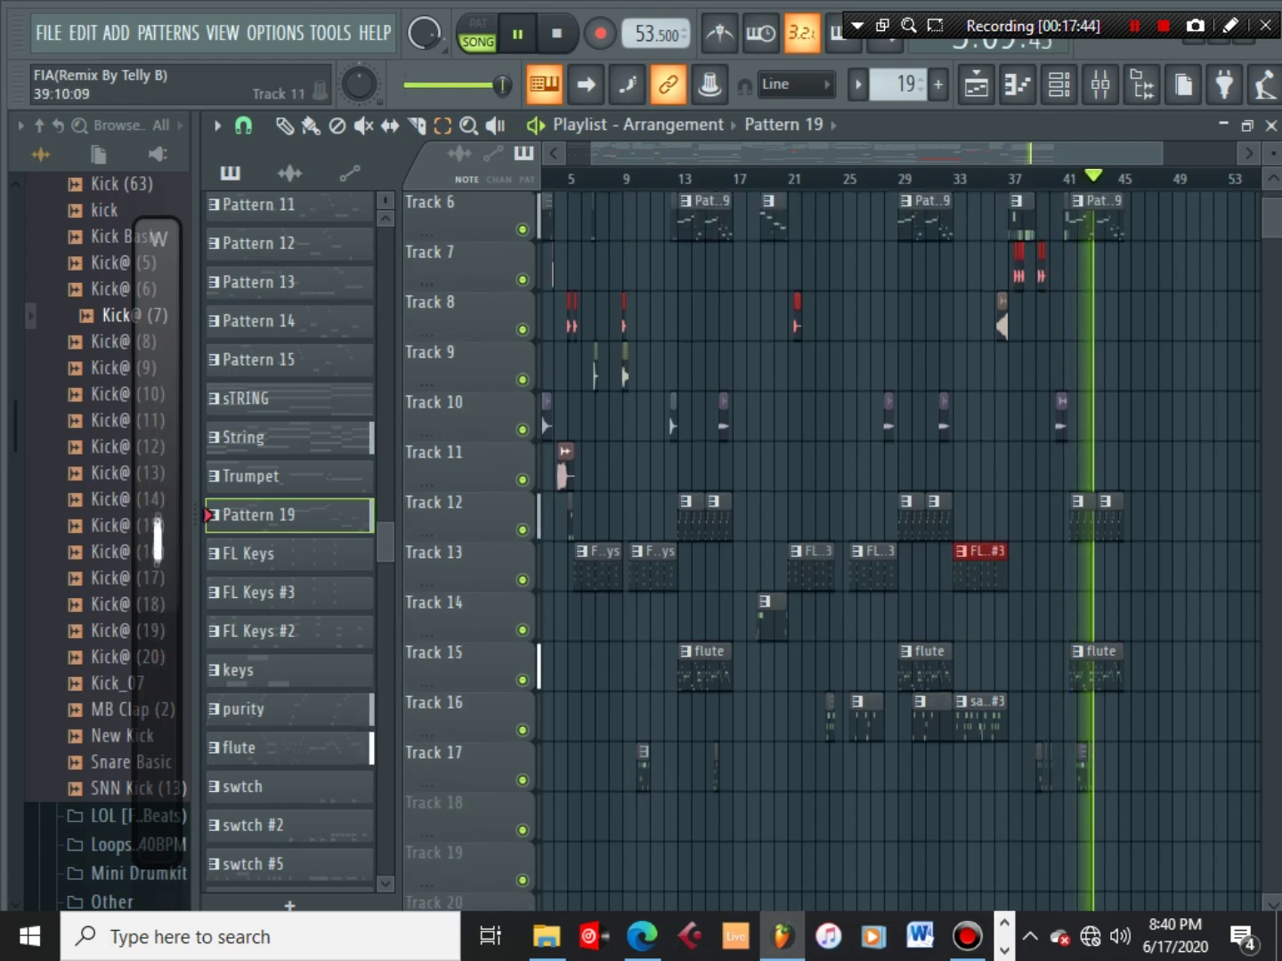
{"action": "scroll", "coordinate": [890, 552], "scroll_direction": "up", "scroll_amount": 1}
{"action": "scroll", "coordinate": [890, 552], "scroll_direction": "up", "scroll_amount": 2}
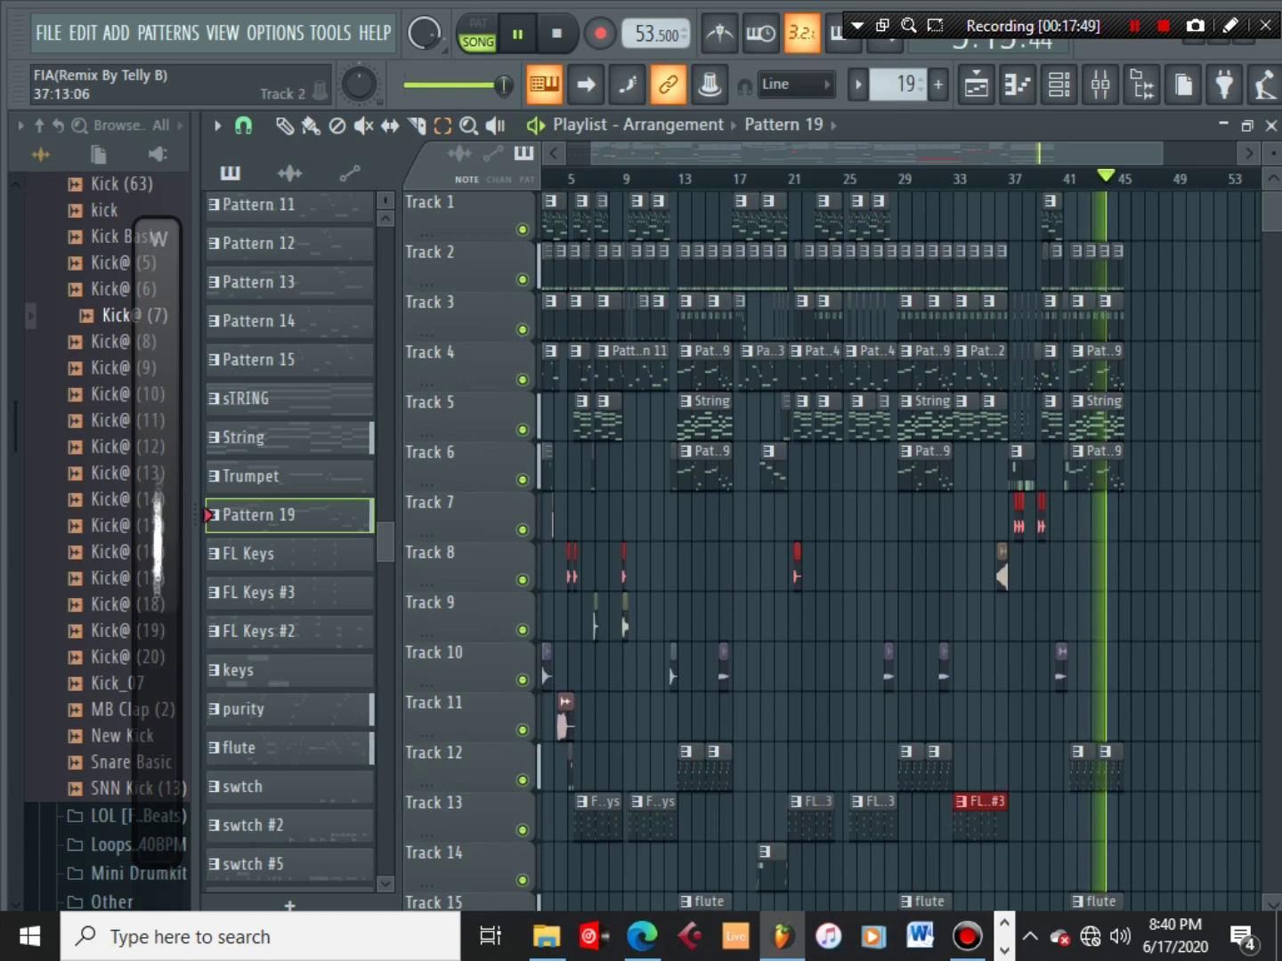
{"action": "scroll", "coordinate": [1042, 552], "scroll_direction": "up", "scroll_amount": 3}
{"action": "scroll", "coordinate": [890, 552], "scroll_direction": "down", "scroll_amount": 5}
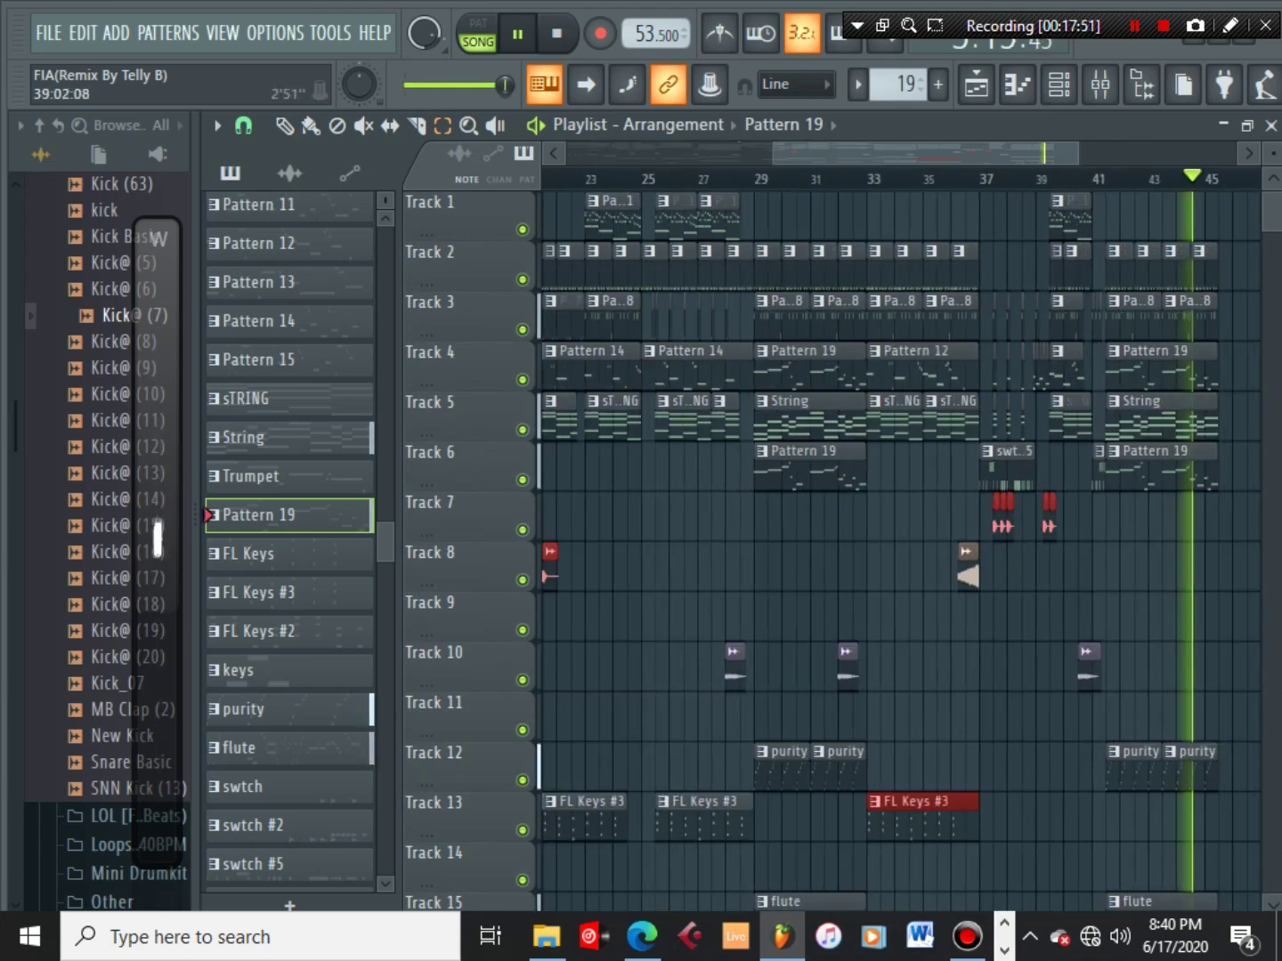
{"action": "left_click", "coordinate": [984, 465], "text": "shift"}
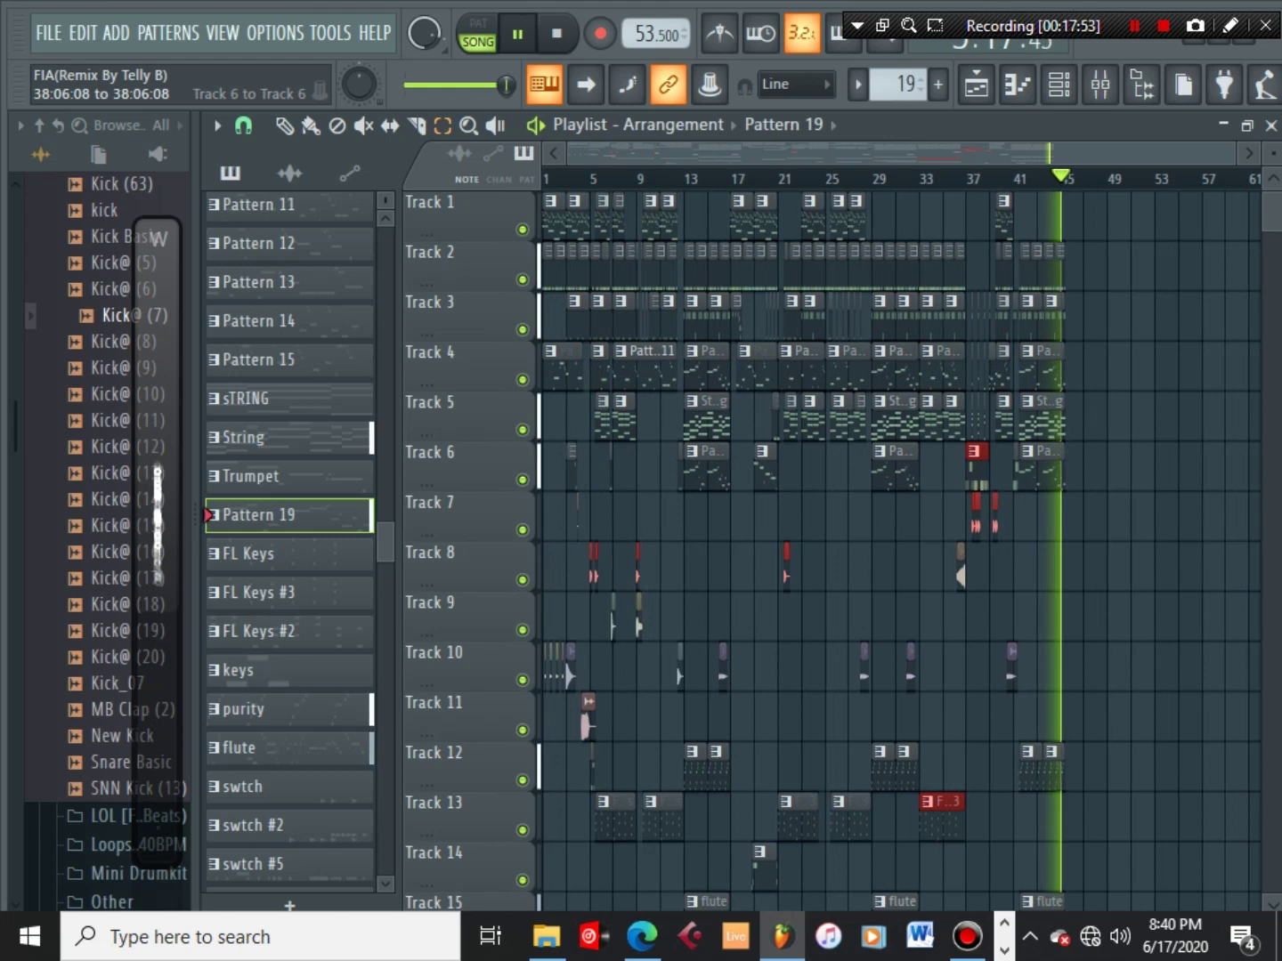
{"action": "left_click_drag", "start_coordinate": [1123, 514], "coordinate": [545, 909]}
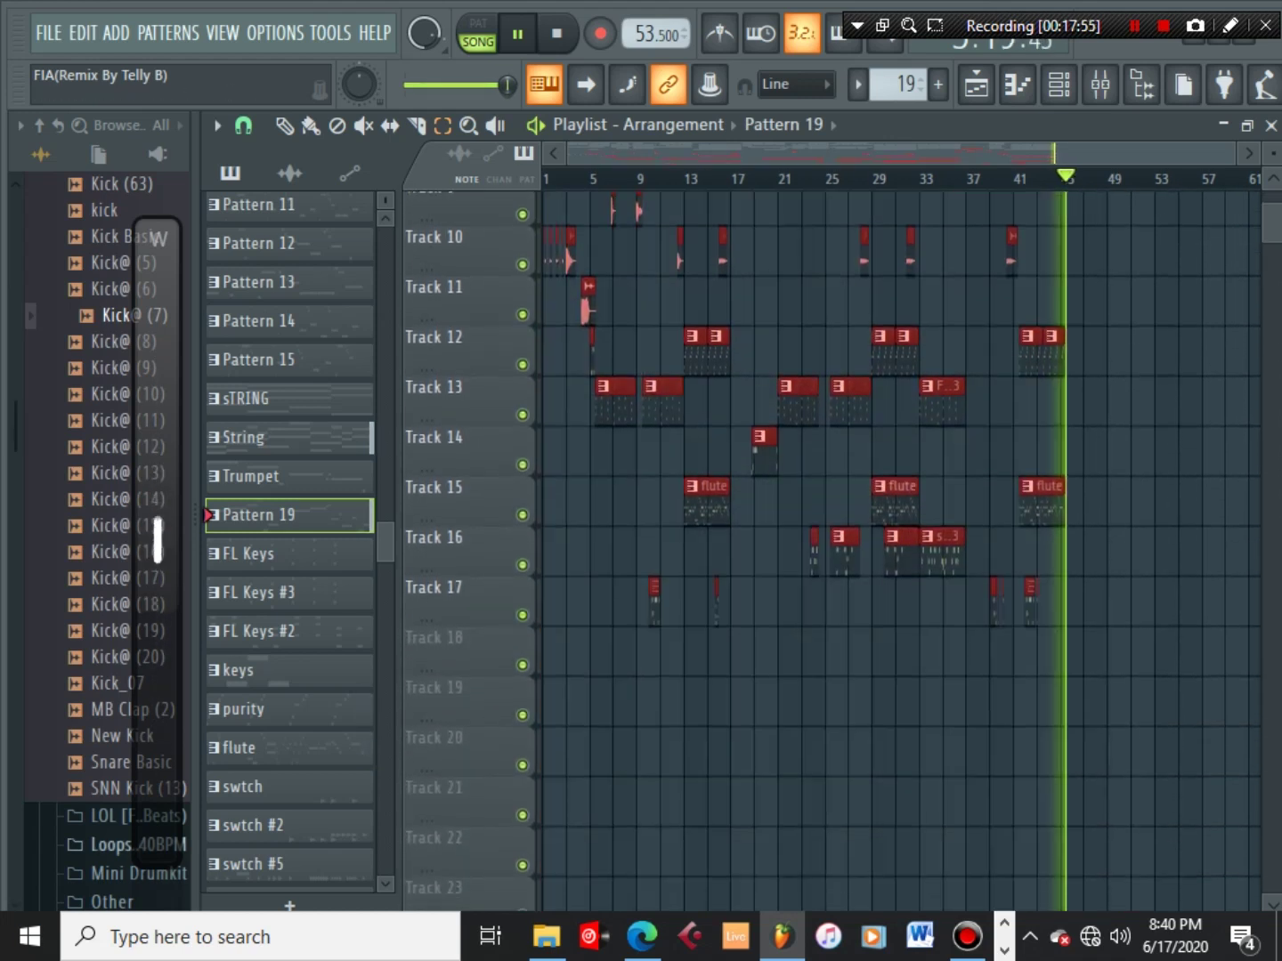
{"action": "scroll", "coordinate": [786, 766], "scroll_direction": "up", "scroll_amount": 8}
{"action": "left_click_drag", "start_coordinate": [977, 463], "coordinate": [977, 513]}
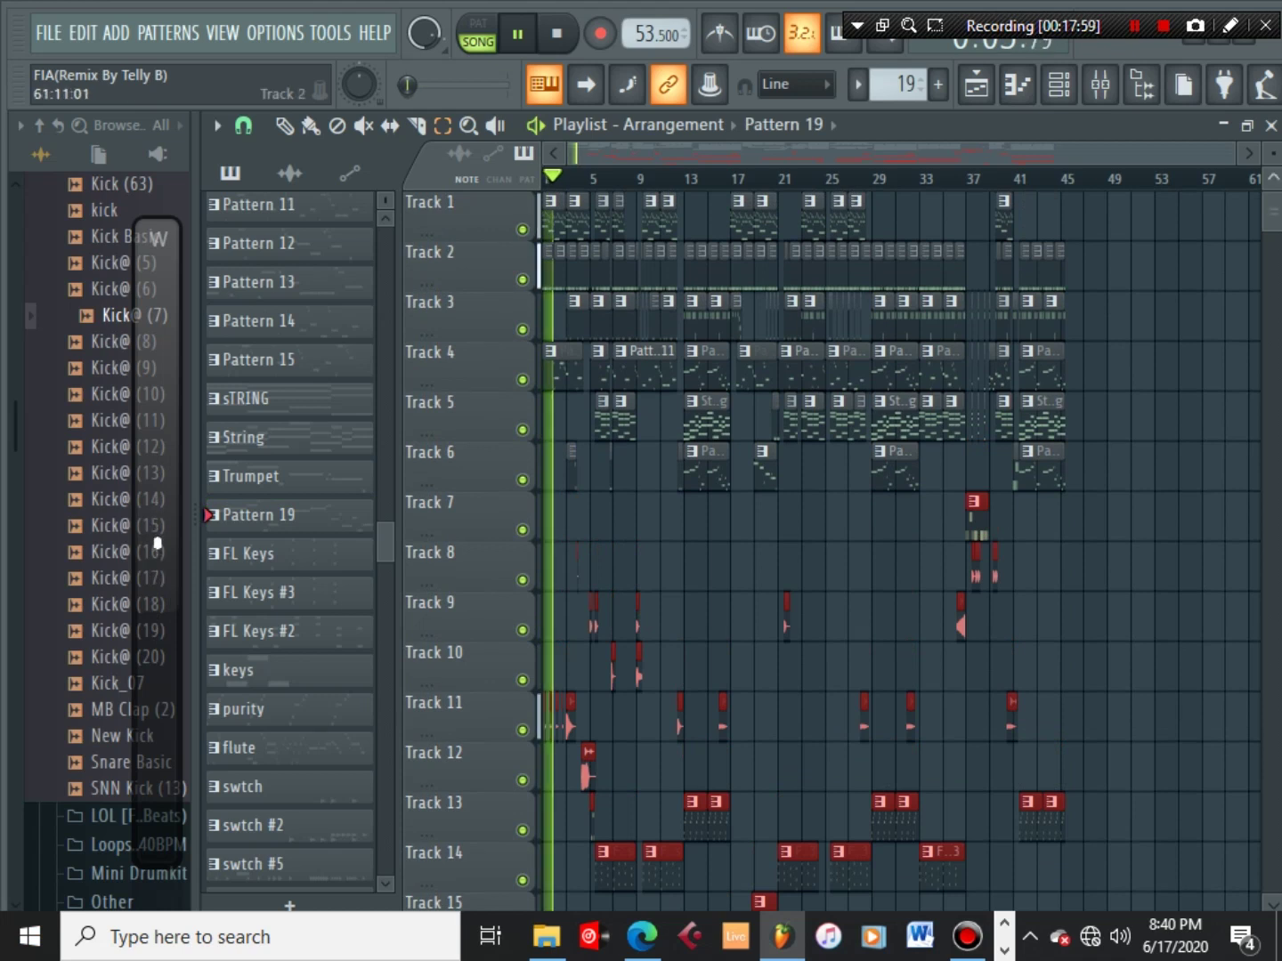
Shrink the playlist track height to show the whole arrangement, and switch to the Notepad closing note, moving its window lower
{"action": "left_click_drag", "start_coordinate": [1273, 153], "coordinate": [1273, 171]}
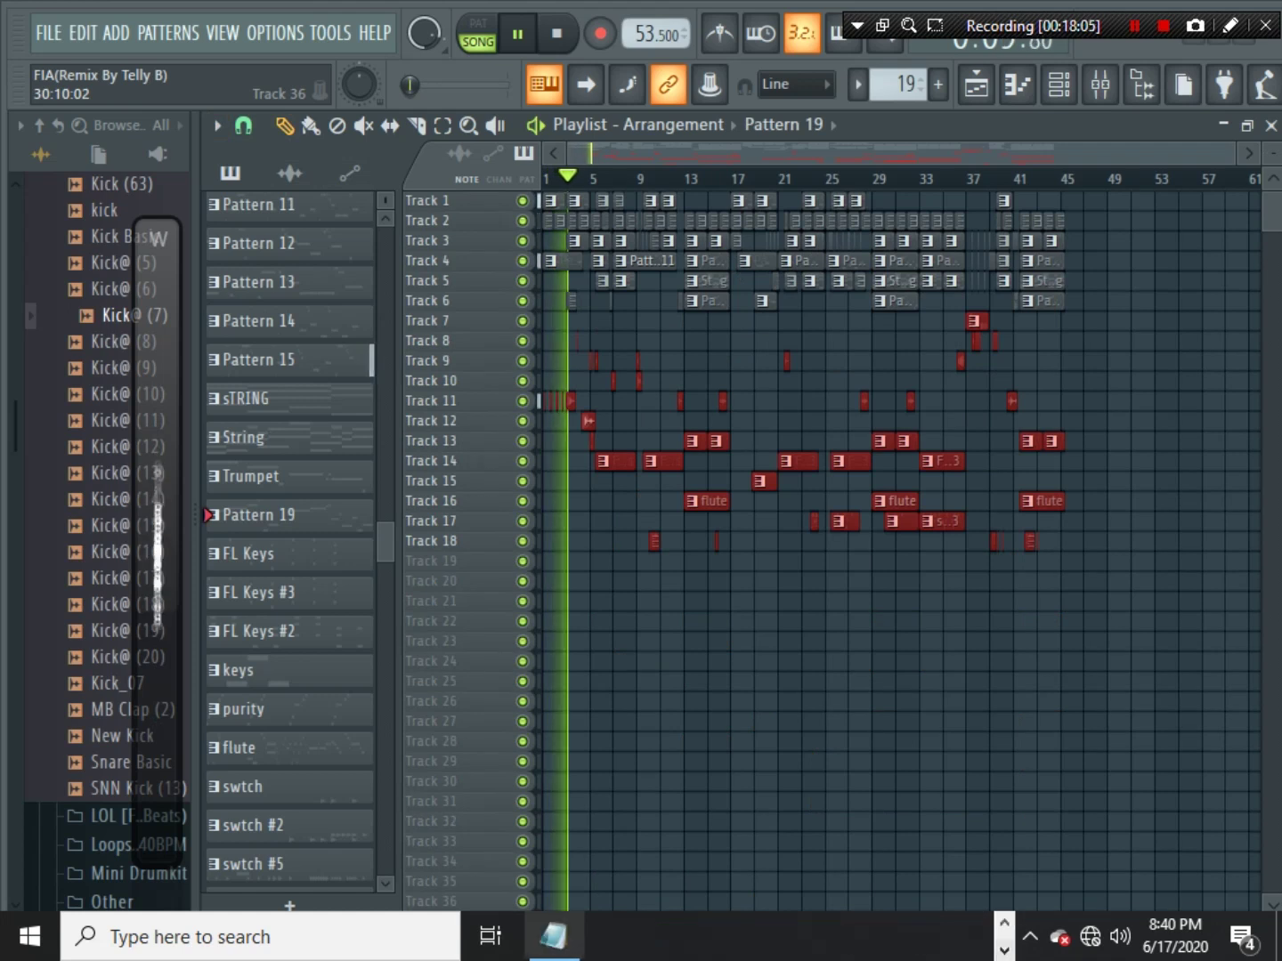
{"action": "left_click", "coordinate": [554, 937]}
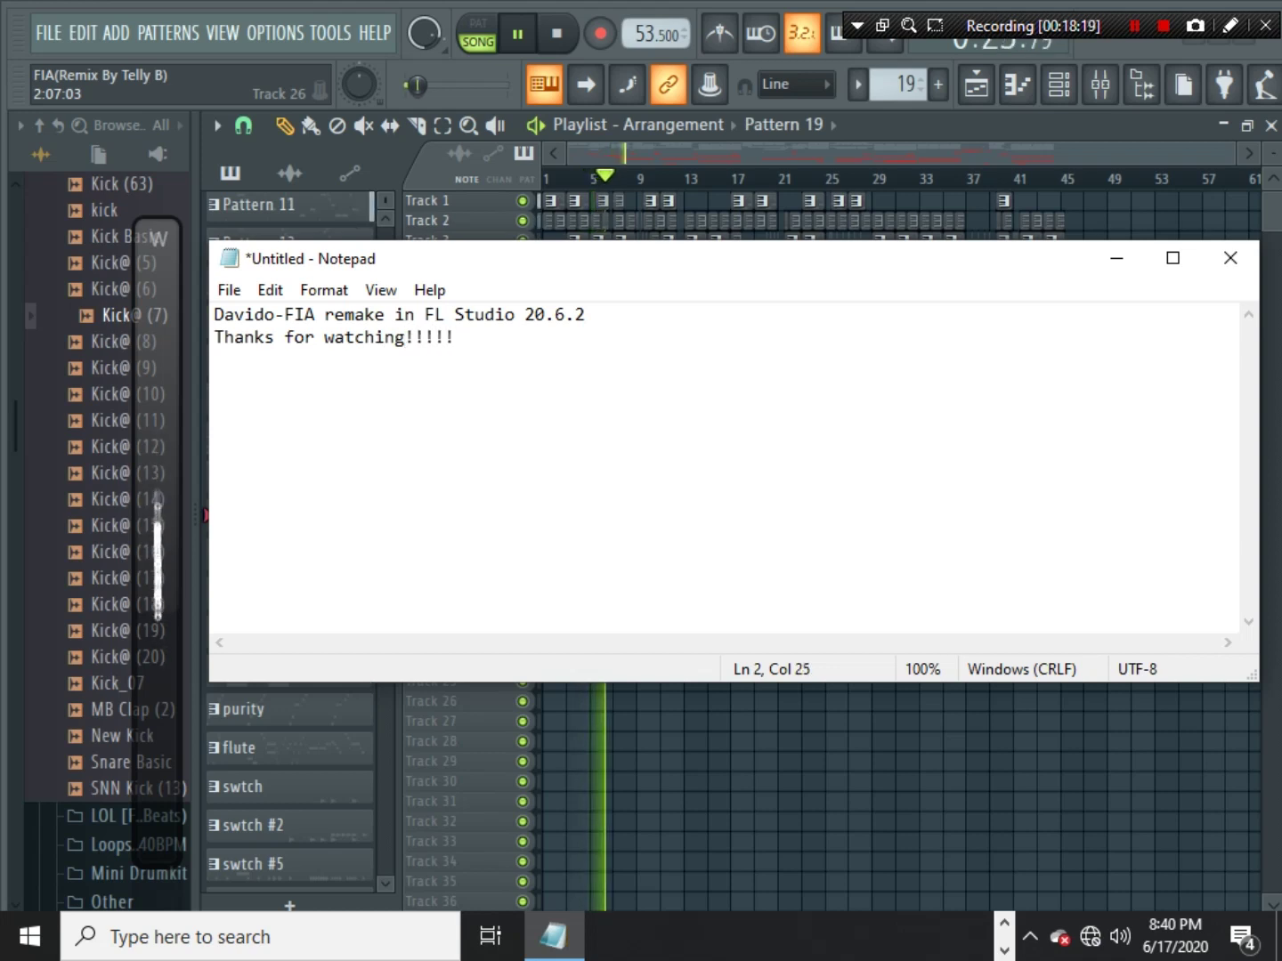
{"action": "left_click_drag", "start_coordinate": [957, 258], "coordinate": [966, 383]}
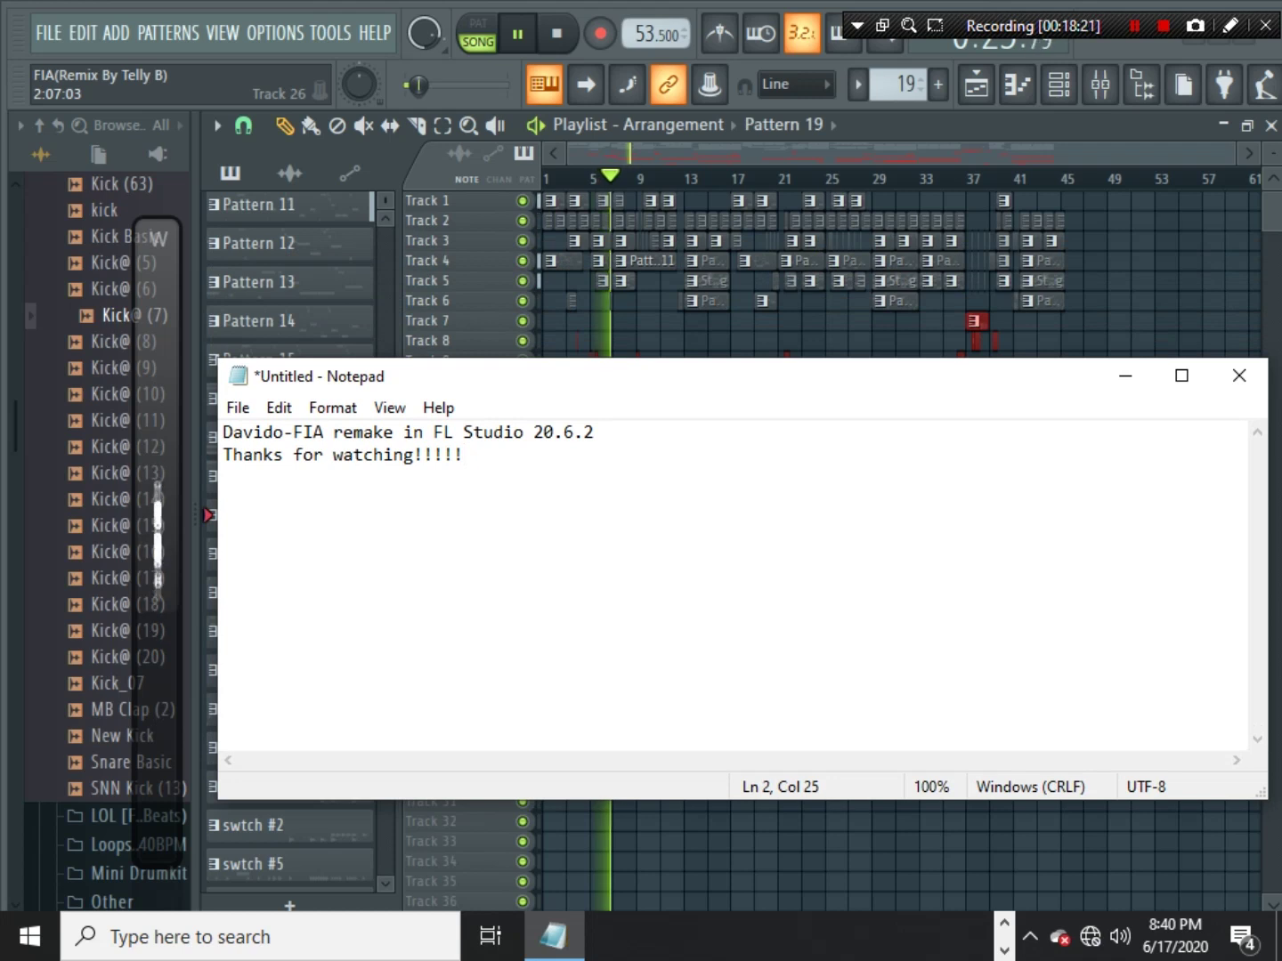